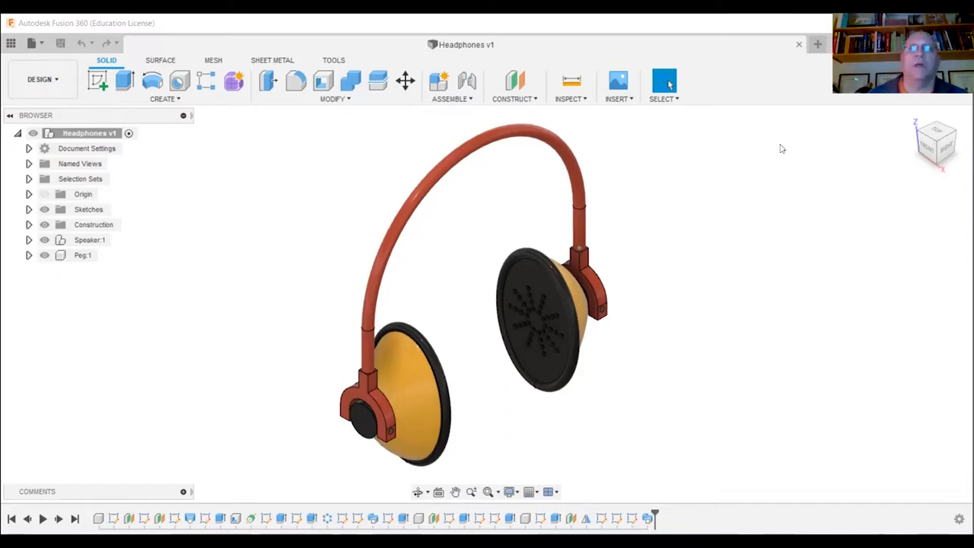
Close the Headphones design to leave an empty untitled design, and hide the project file list.
{"action": "left_click", "coordinate": [799, 45]}
{"action": "left_click", "coordinate": [12, 44]}
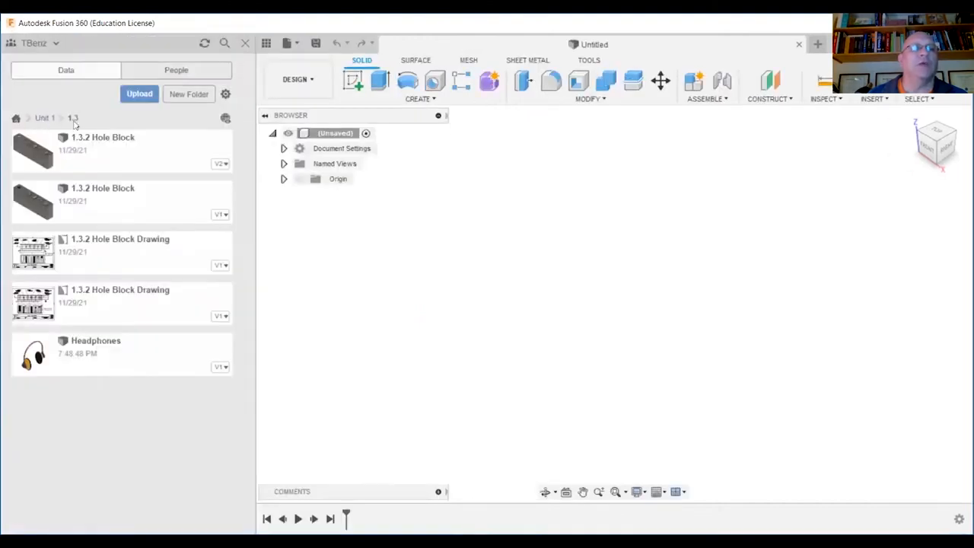
{"action": "left_click", "coordinate": [266, 44]}
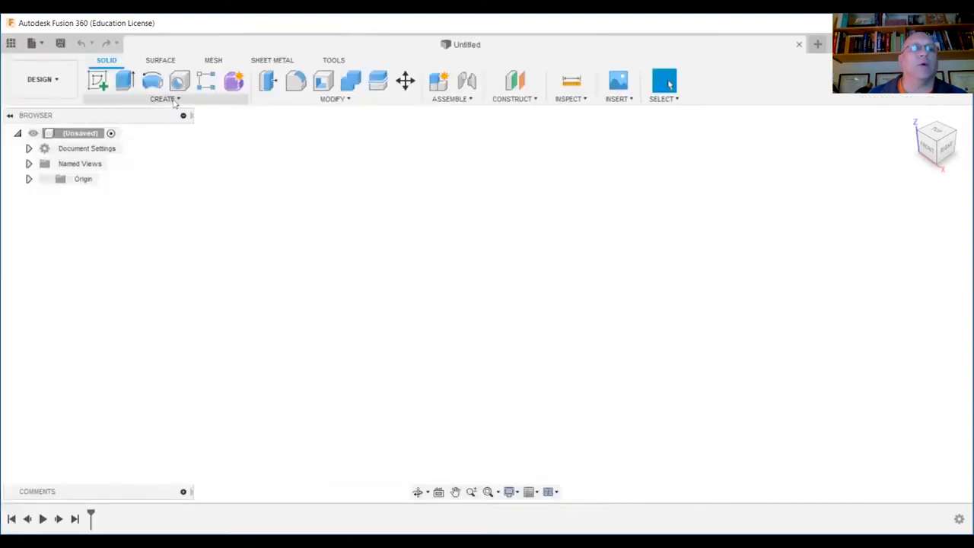
Create a new internal standard component named Speaker and make it active.
{"action": "left_click", "coordinate": [165, 99]}
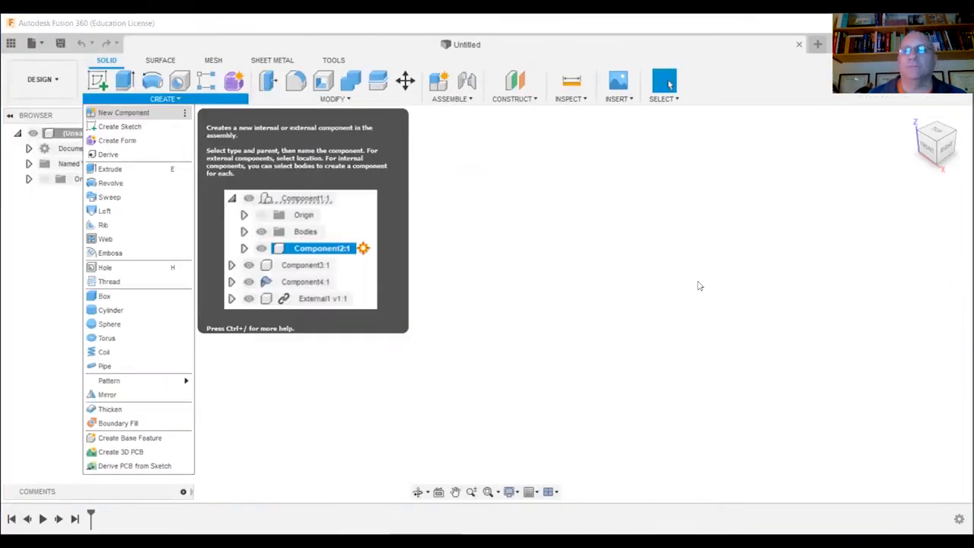
{"action": "key", "text": "Return"}
{"action": "type", "text": "Speaker"}
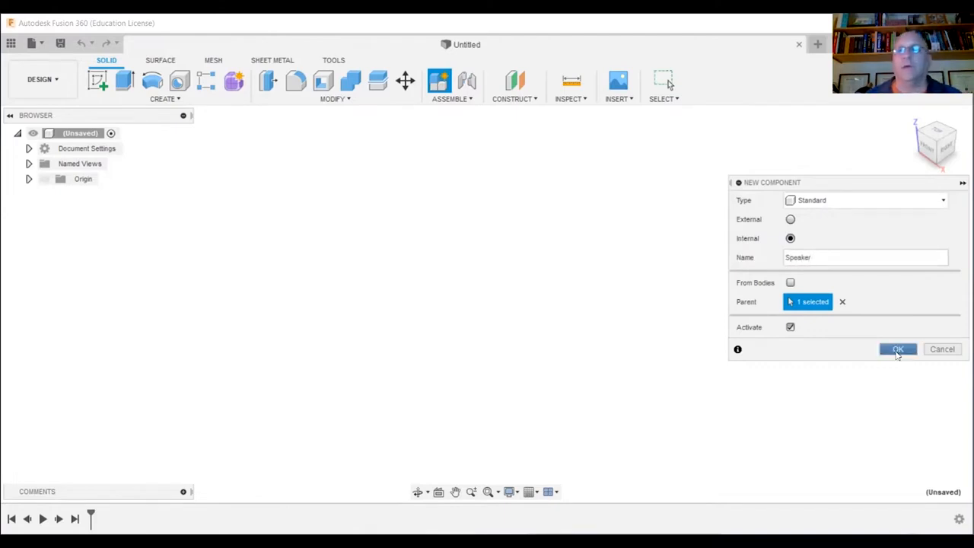
{"action": "left_click", "coordinate": [898, 349]}
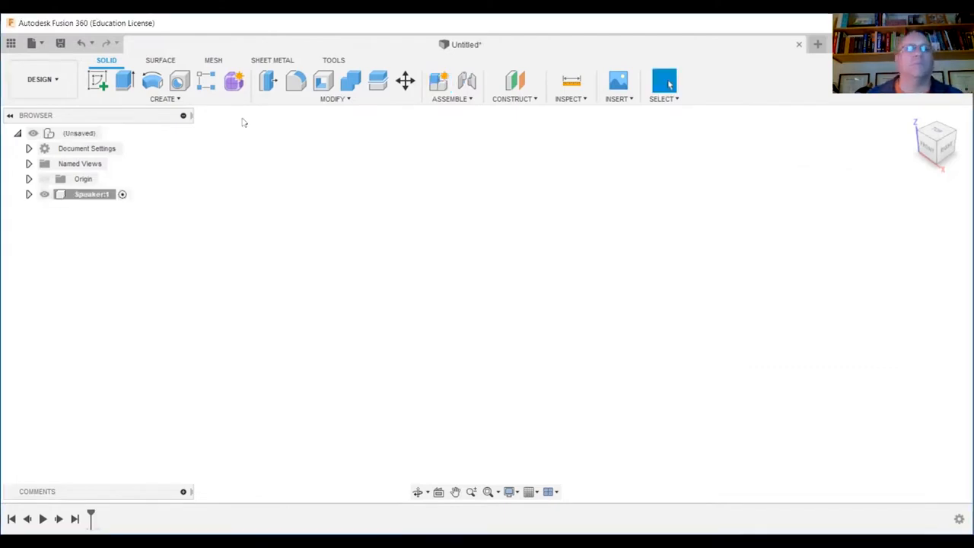
Sketch an ellipse centred on the origin on the front plane, 3 in high and 2 in wide, and finish the sketch.
{"action": "left_click", "coordinate": [101, 82]}
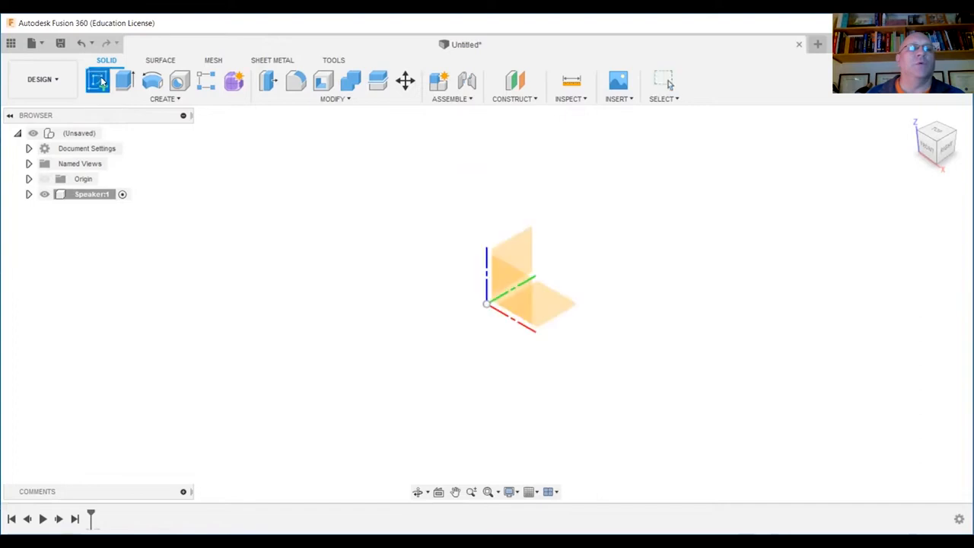
{"action": "left_click", "coordinate": [521, 294]}
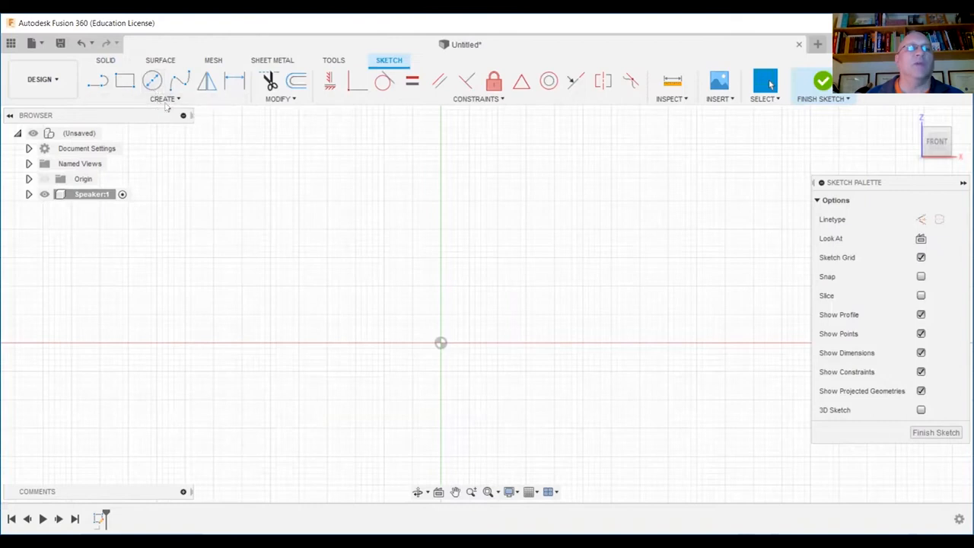
{"action": "left_click", "coordinate": [174, 100]}
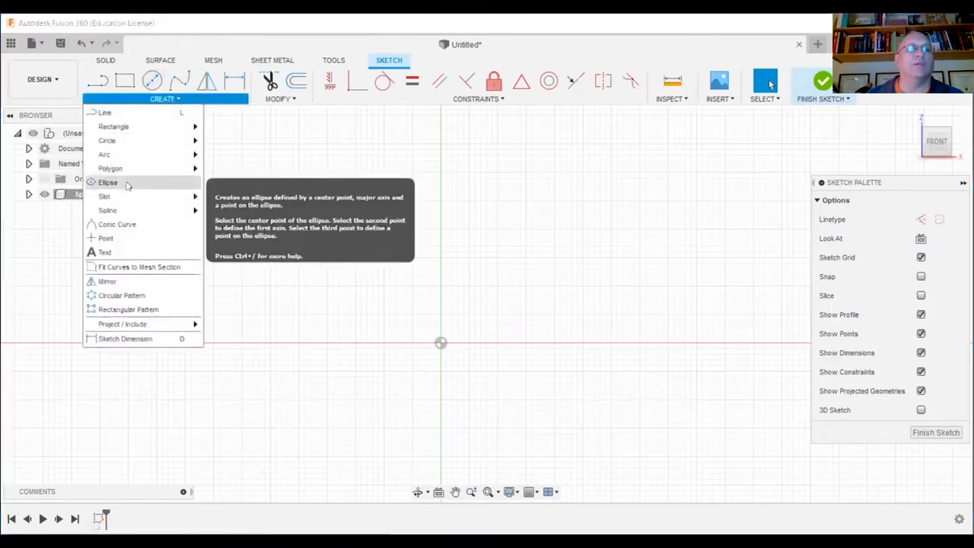
{"action": "left_click", "coordinate": [440, 344]}
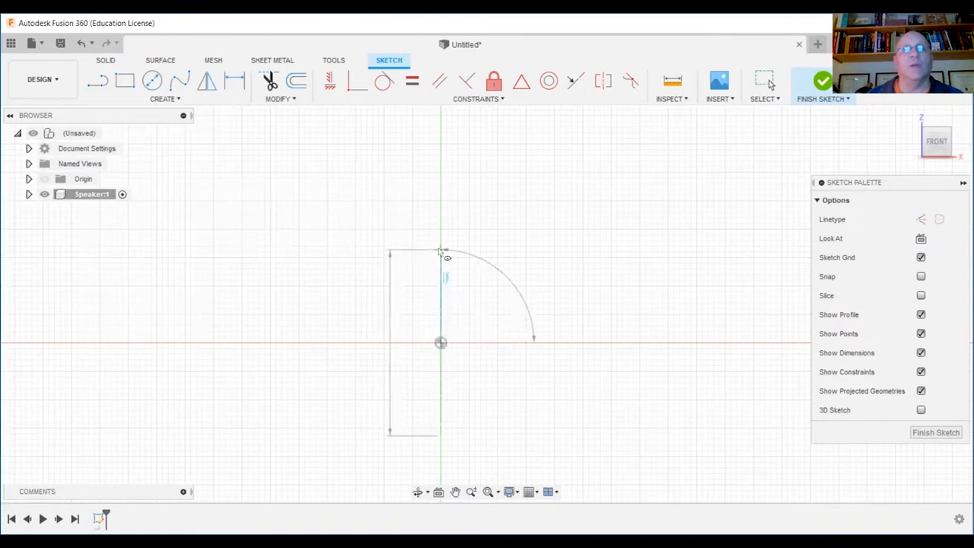
{"action": "type", "text": "3"}
{"action": "key", "text": "Tab"}
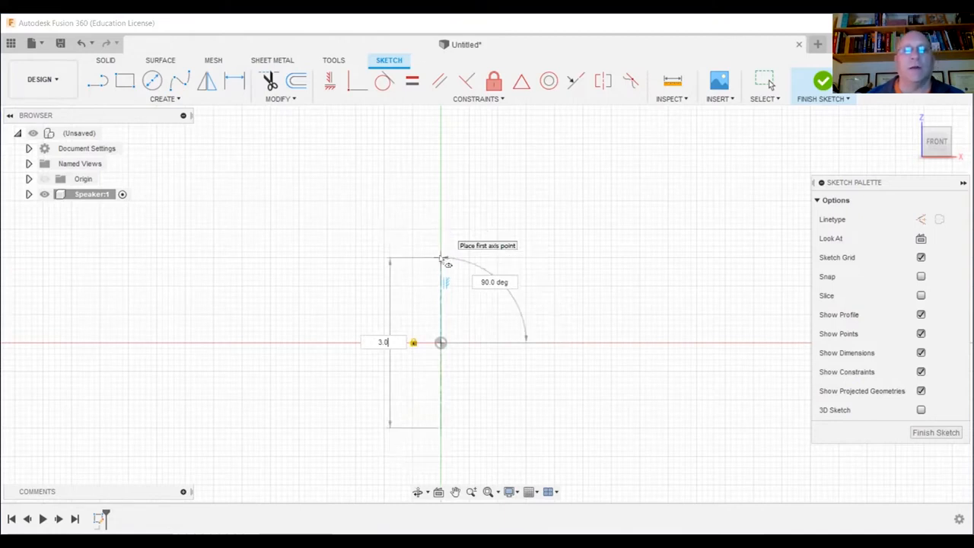
{"action": "key", "text": "Return"}
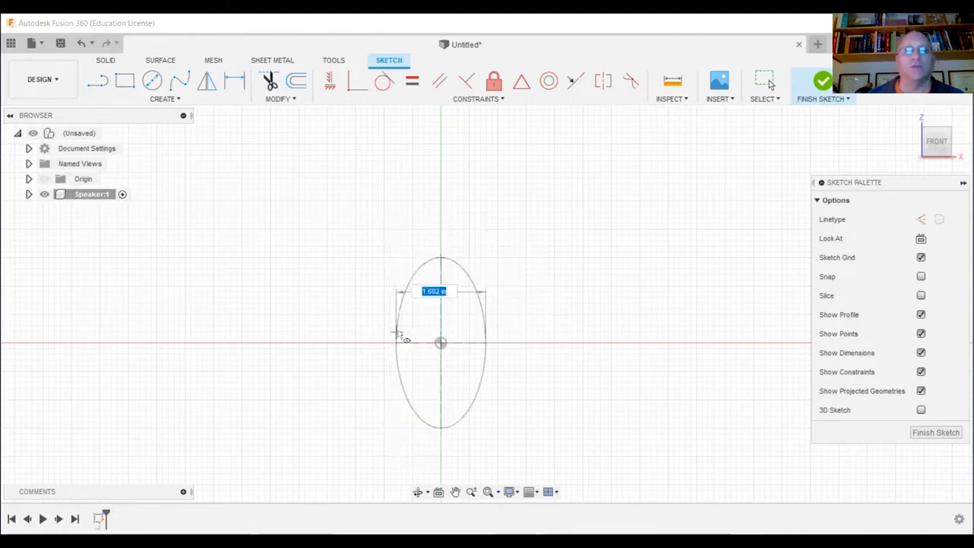
{"action": "type", "text": "2"}
{"action": "key", "text": "Tab"}
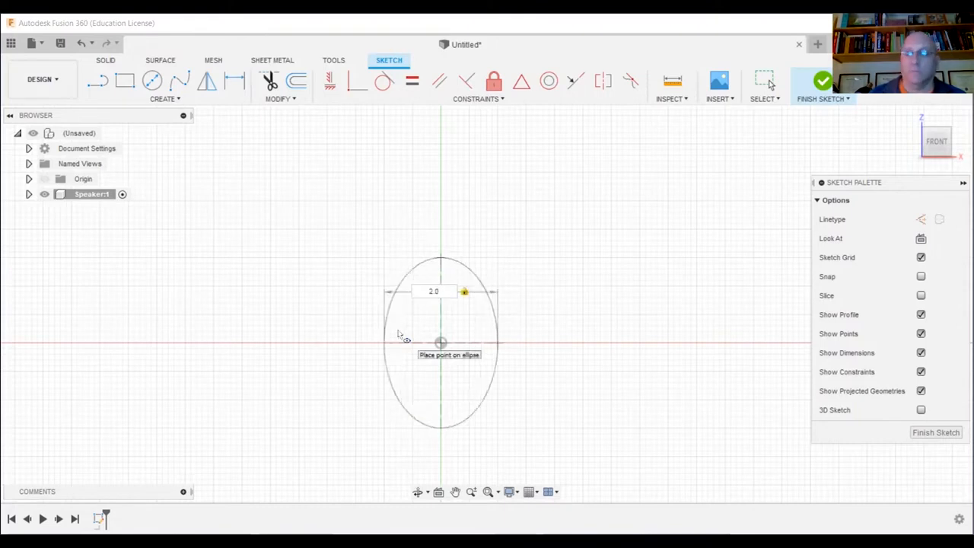
{"action": "key", "text": "Return"}
{"action": "left_click", "coordinate": [822, 82]}
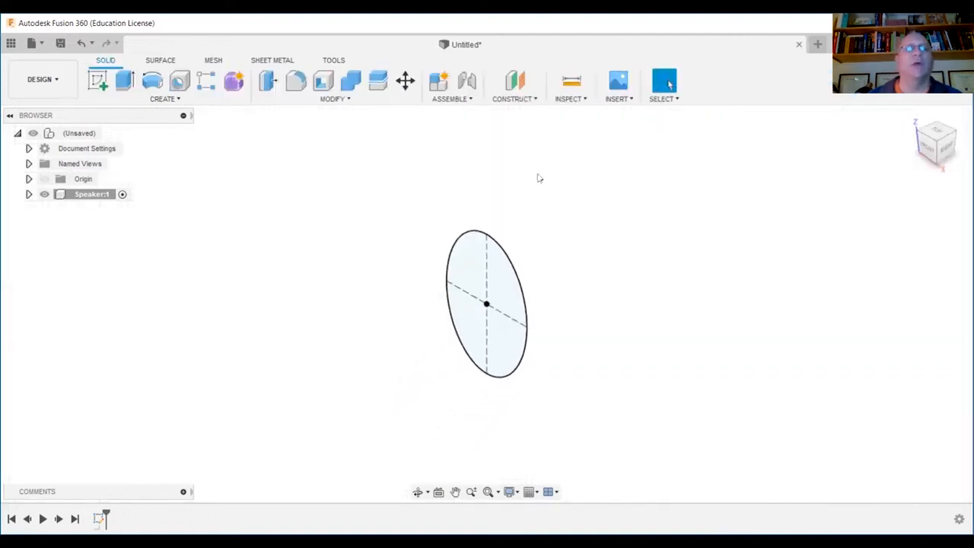
Create a construction plane offset -0.5 in from the ellipse profile, and check its spacing from the side.
{"action": "left_click", "coordinate": [535, 101]}
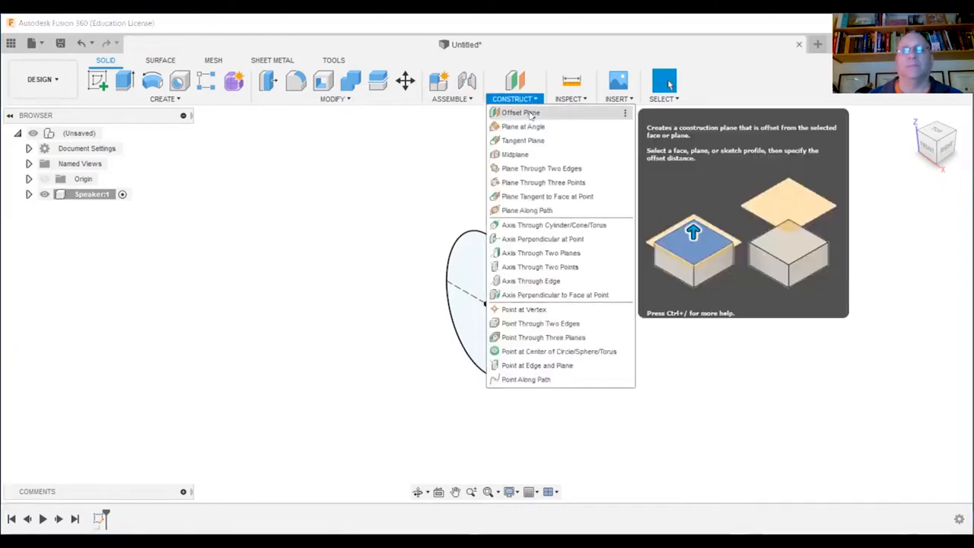
{"action": "left_click", "coordinate": [530, 114]}
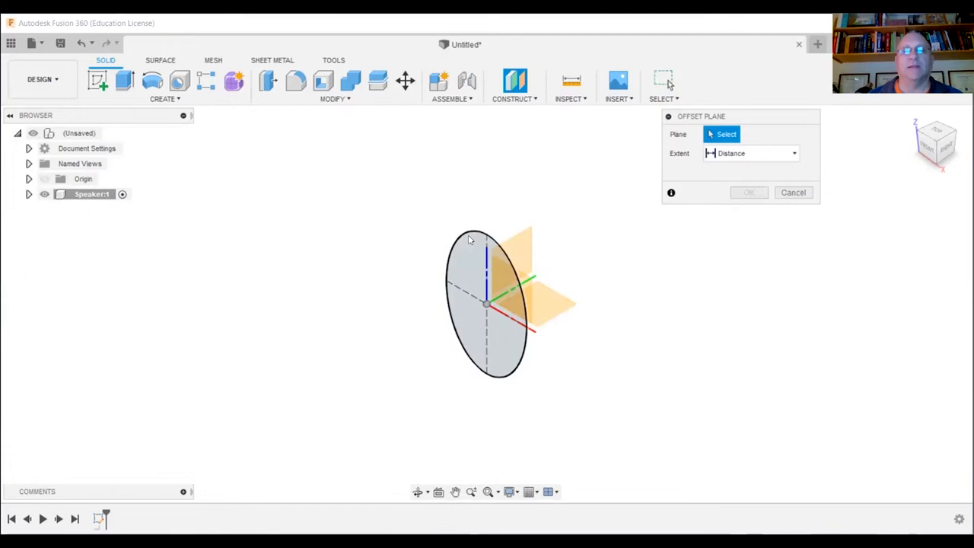
{"action": "left_click", "coordinate": [470, 242]}
{"action": "left_click_drag", "start_coordinate": [497, 297], "coordinate": [454, 319]}
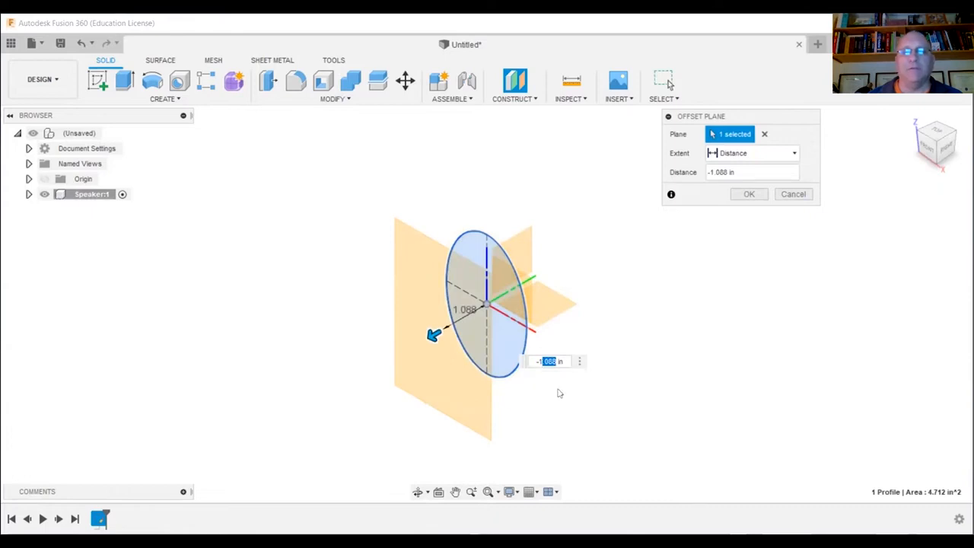
{"action": "key", "text": "BackSpace"}
{"action": "type", "text": "0.5"}
{"action": "key", "text": "Return"}
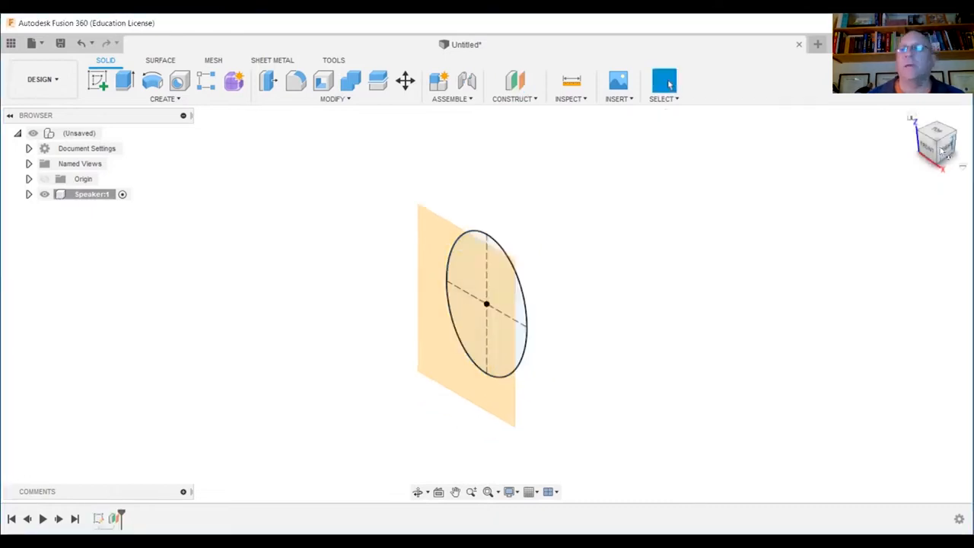
{"action": "left_click", "coordinate": [946, 149]}
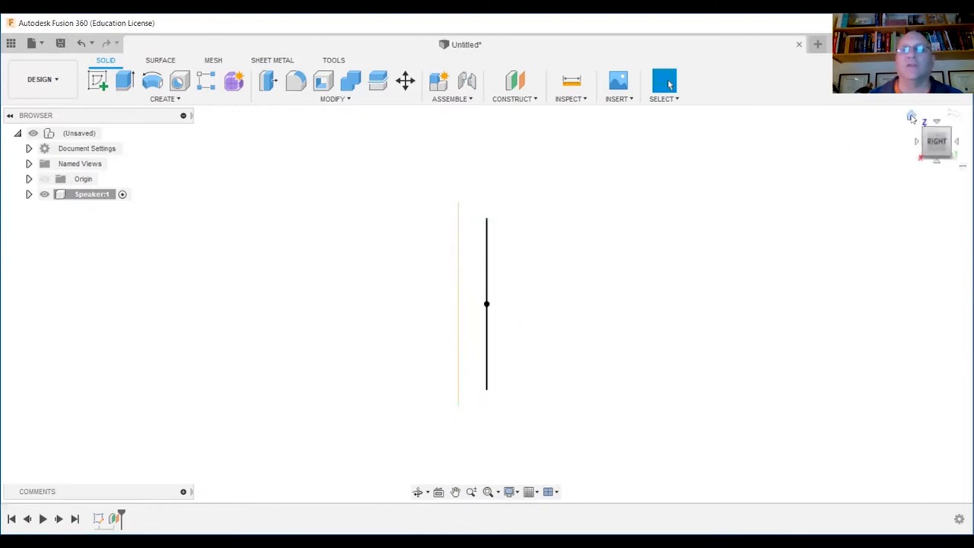
{"action": "left_click", "coordinate": [911, 116]}
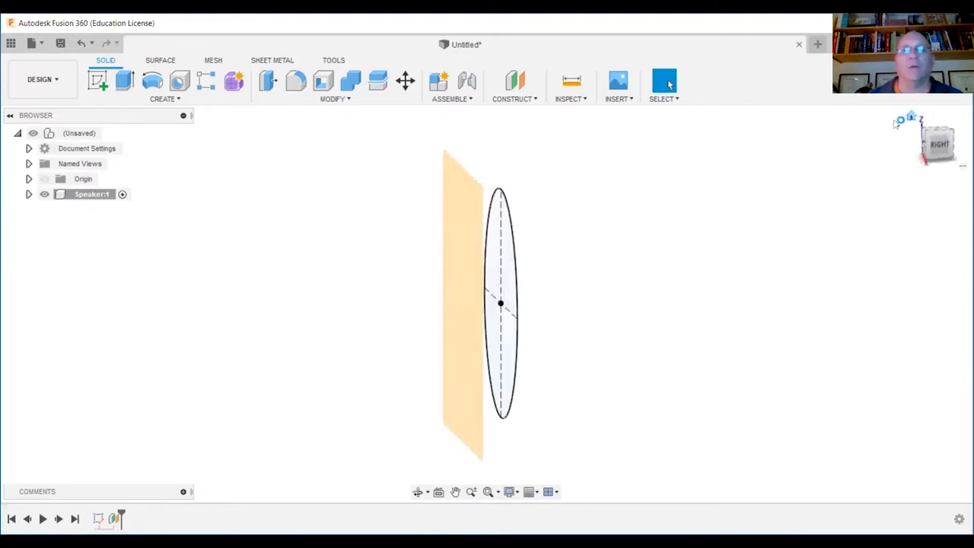
Sketch a second ellipse centred on the origin on the offset plane, 2.25 in high and 1.5 in wide, and finish the sketch.
{"action": "left_click", "coordinate": [98, 80]}
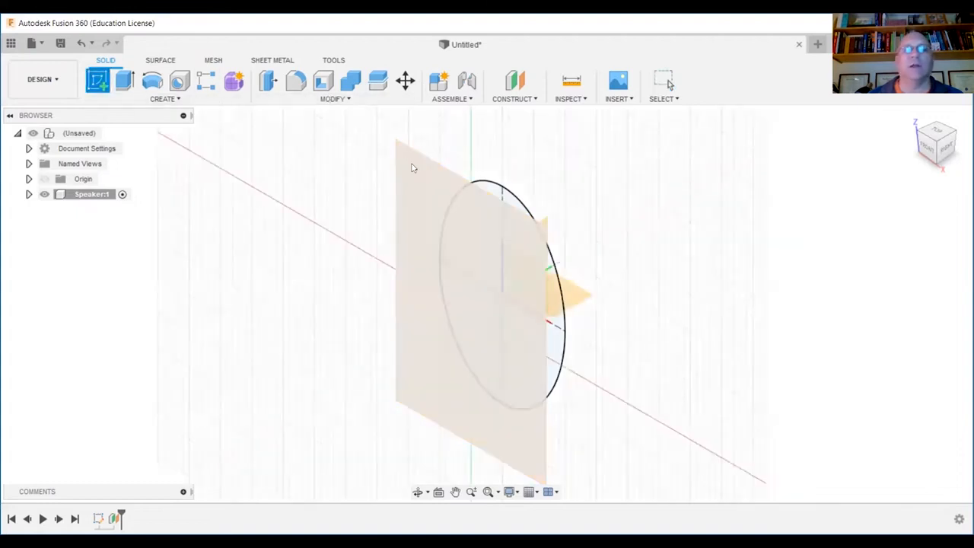
{"action": "left_click", "coordinate": [427, 188]}
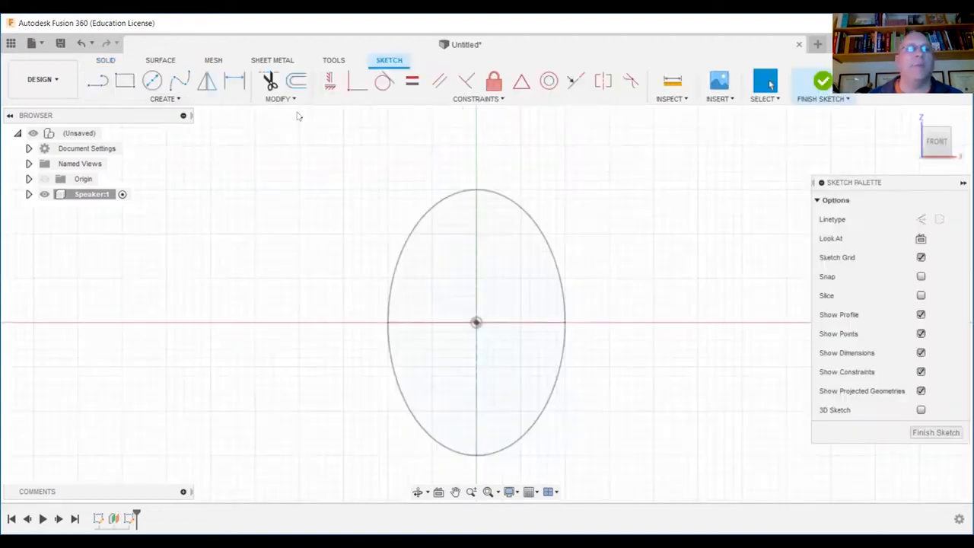
{"action": "left_click", "coordinate": [162, 99]}
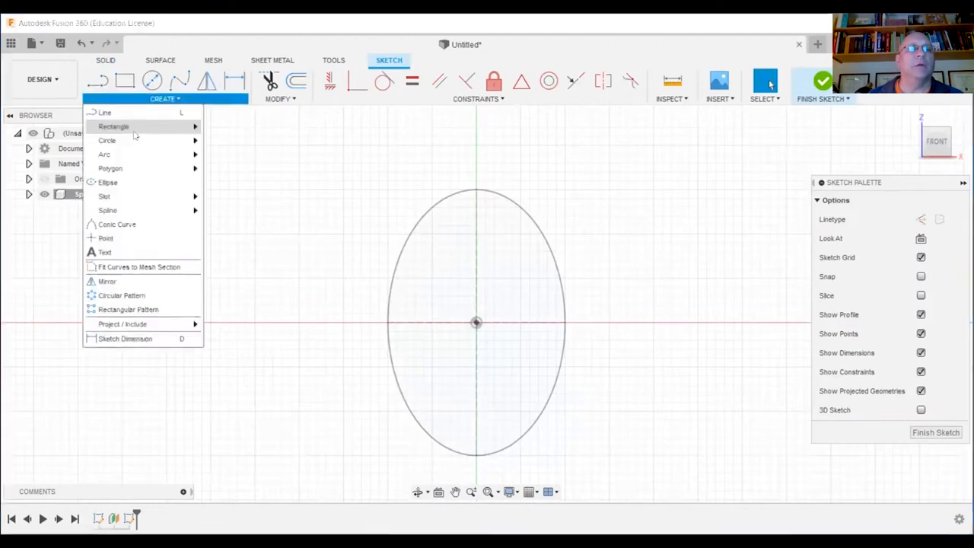
{"action": "left_click", "coordinate": [107, 182]}
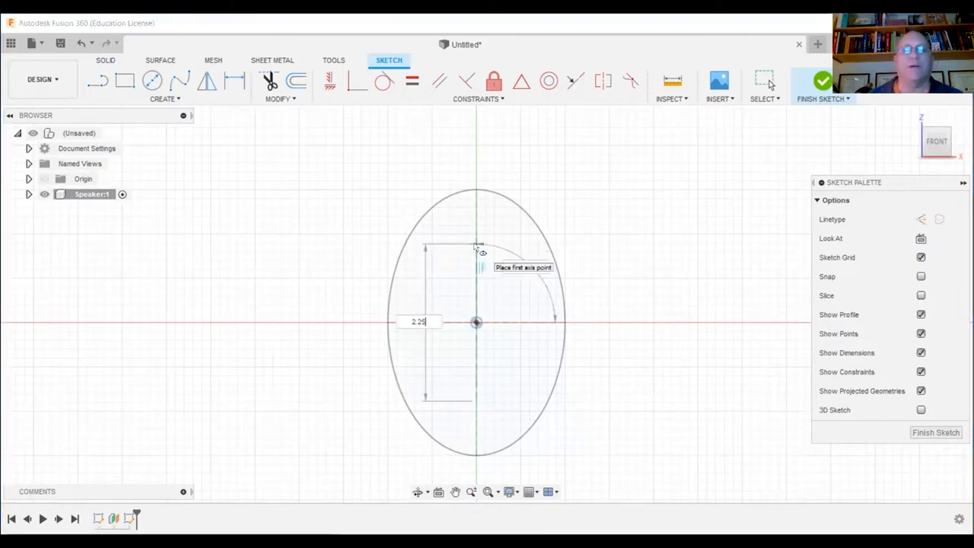
{"action": "left_click", "coordinate": [475, 223]}
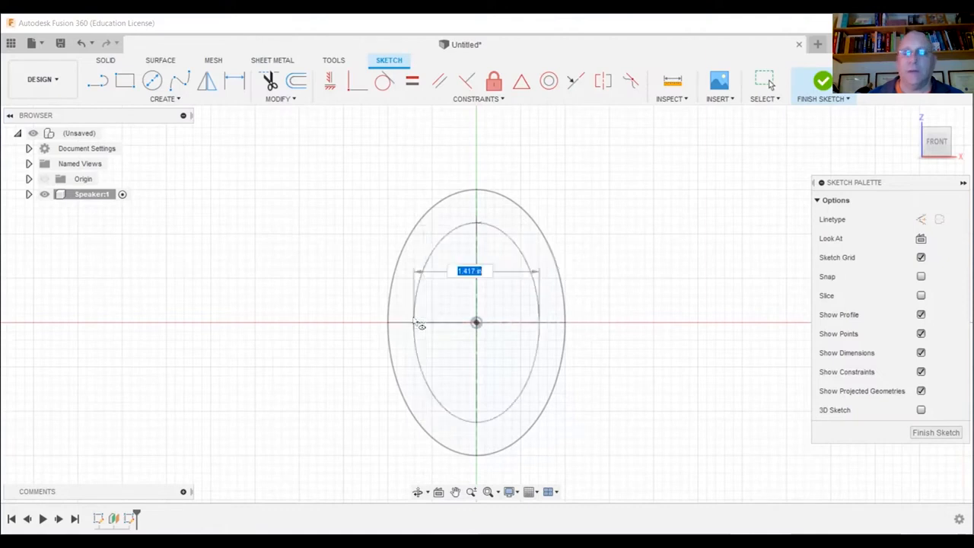
{"action": "type", "text": "1.5"}
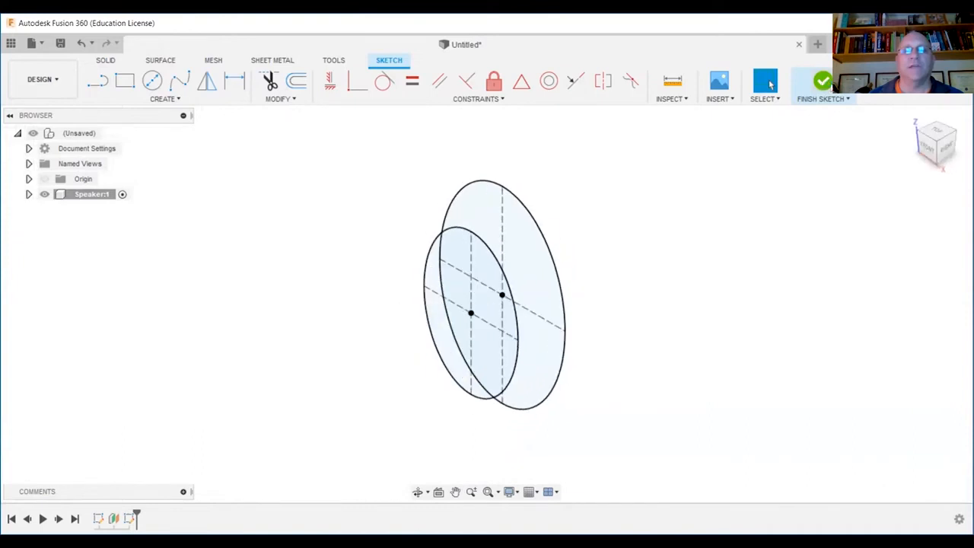
{"action": "left_click", "coordinate": [833, 86]}
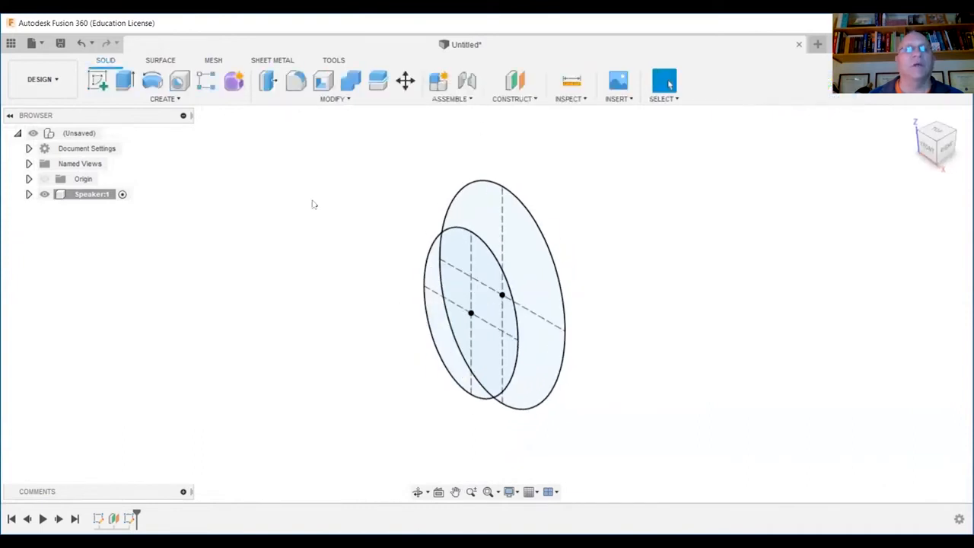
Create another construction plane offset -0.5 in from the smaller ellipse profile.
{"action": "left_click", "coordinate": [537, 100]}
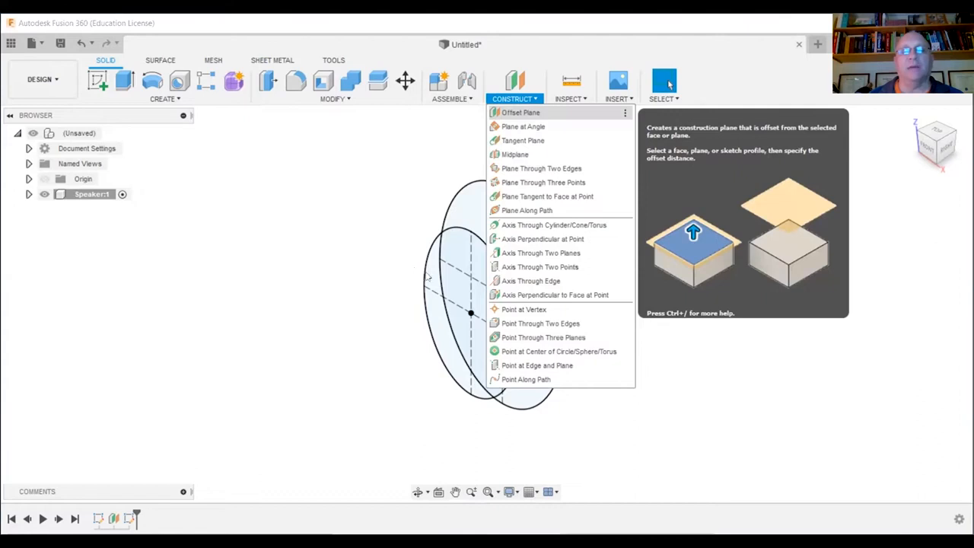
{"action": "left_click", "coordinate": [478, 309]}
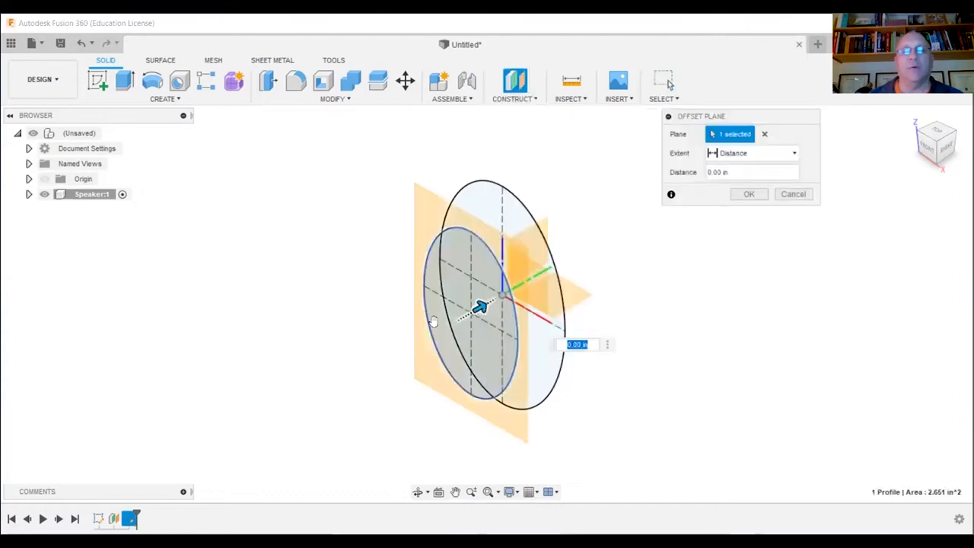
{"action": "left_click_drag", "start_coordinate": [433, 321], "coordinate": [420, 339]}
{"action": "left_click_drag", "start_coordinate": [545, 369], "coordinate": [531, 368]}
{"action": "type", "text": "5"}
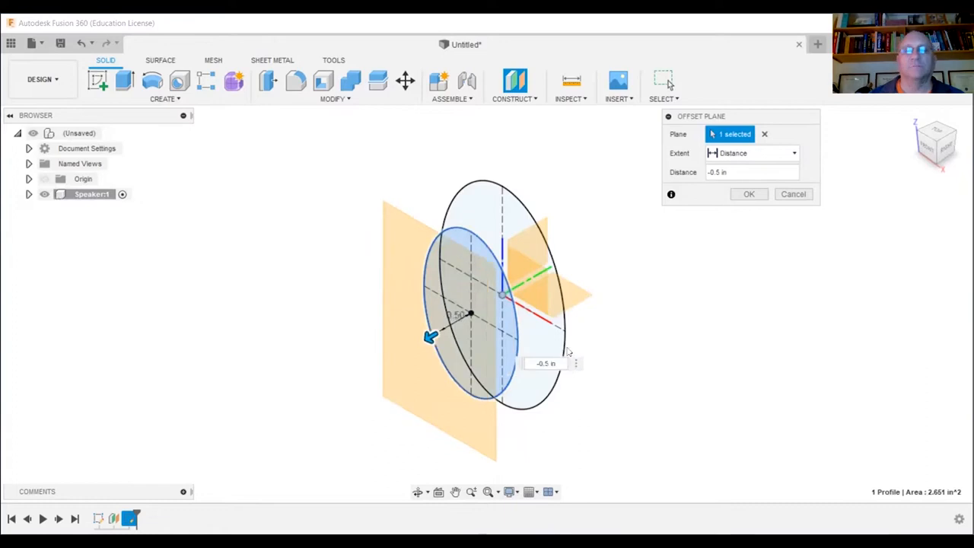
{"action": "key", "text": "Return"}
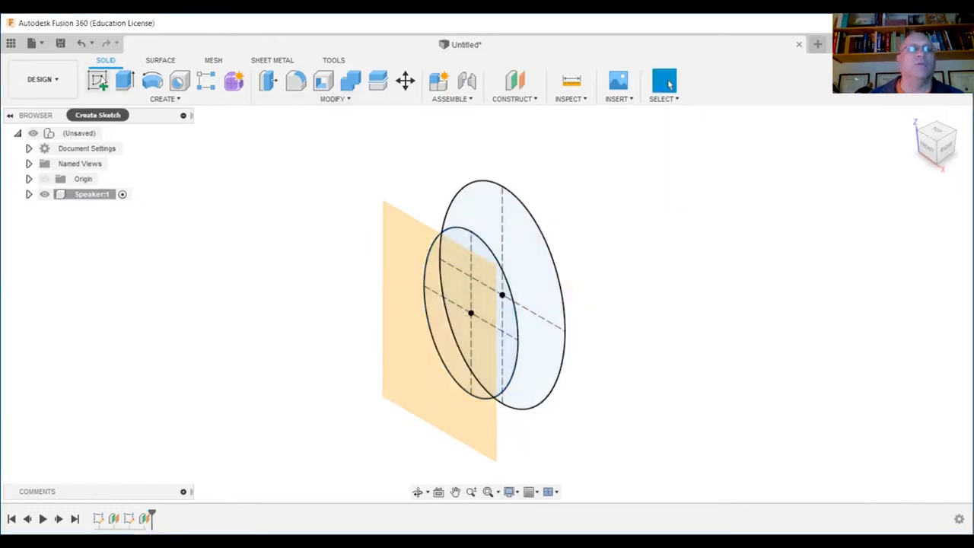
Sketch a 0.75 in diameter circle centred on the origin on the newest offset plane, and finish the sketch.
{"action": "left_click", "coordinate": [97, 79]}
{"action": "left_click", "coordinate": [404, 232]}
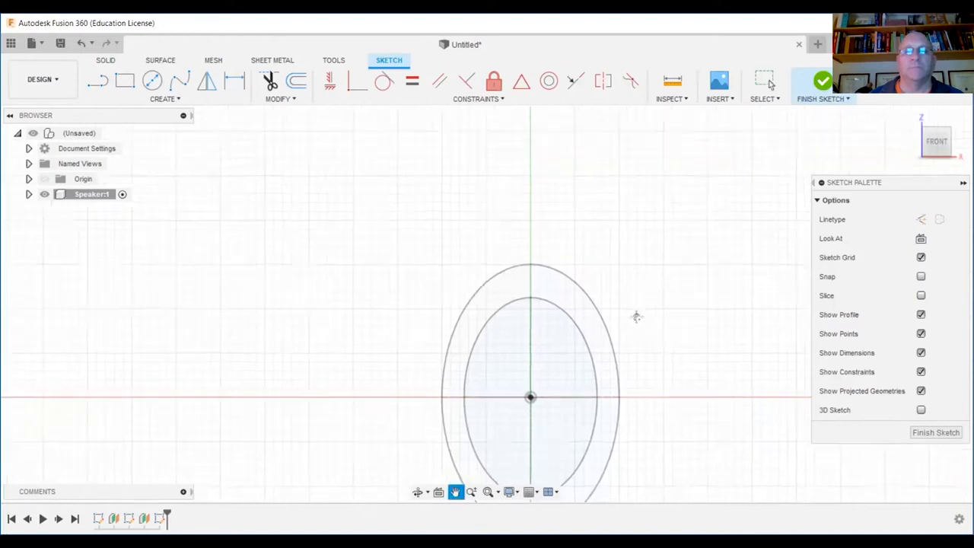
{"action": "left_click", "coordinate": [158, 81]}
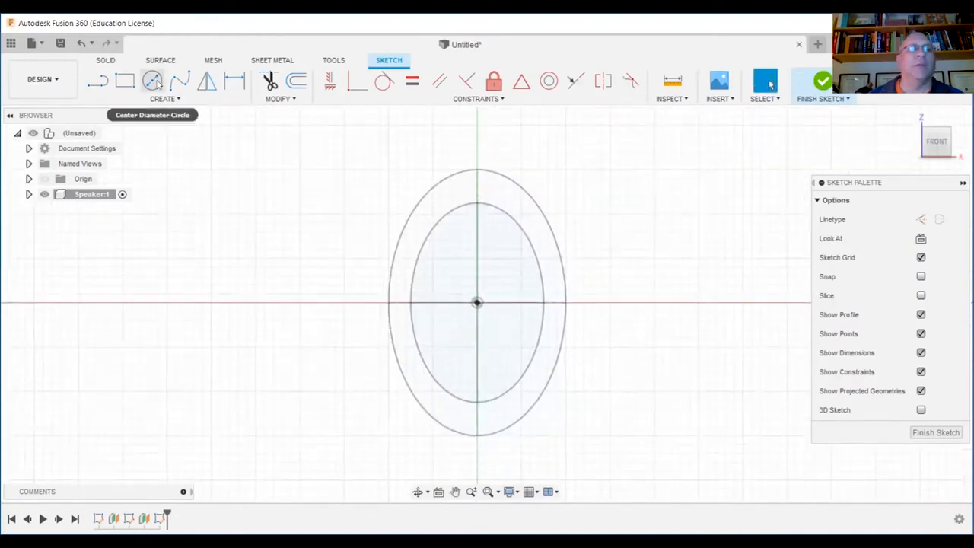
{"action": "left_click", "coordinate": [477, 303]}
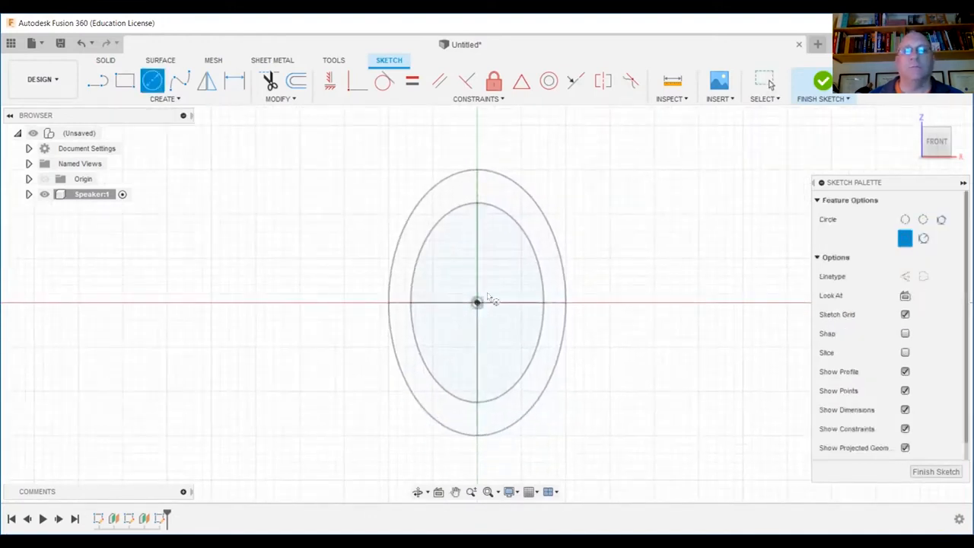
{"action": "type", "text": "75"}
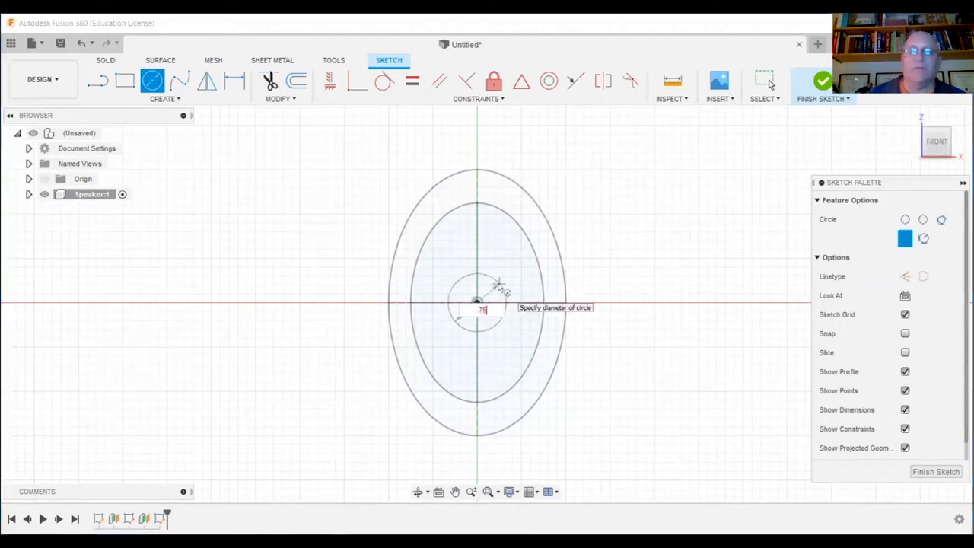
{"action": "key", "text": "Tab"}
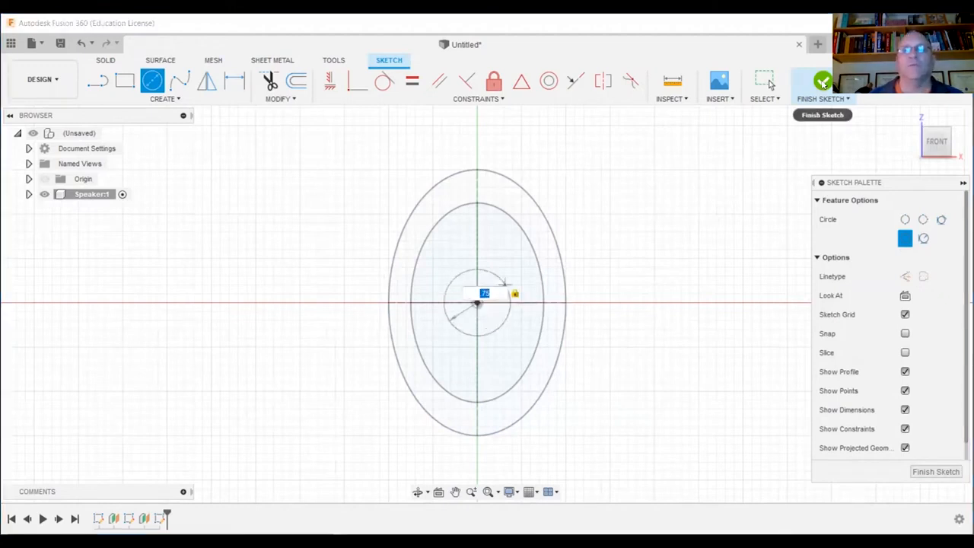
{"action": "left_click", "coordinate": [822, 80]}
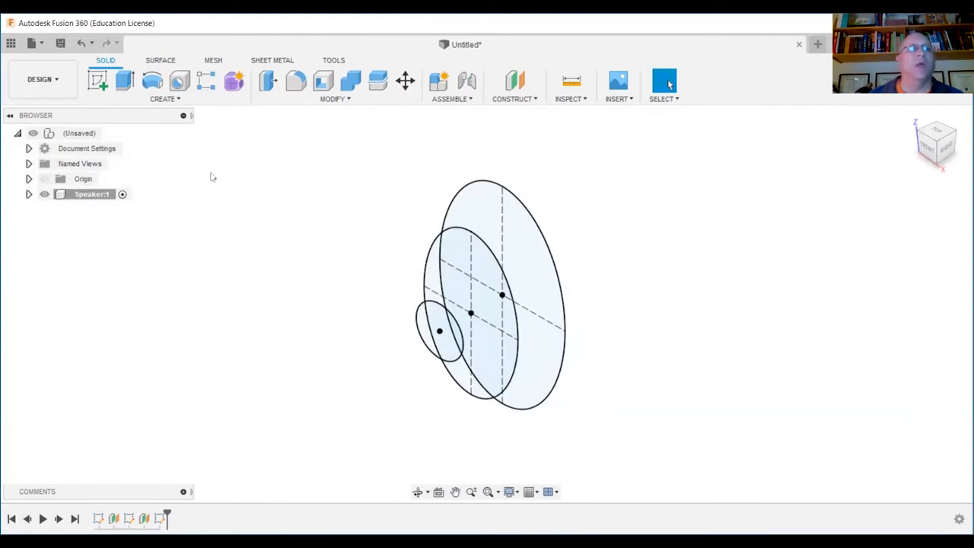
Loft a new body from the large ellipse through the smaller ellipse to the circle.
{"action": "left_click", "coordinate": [171, 100]}
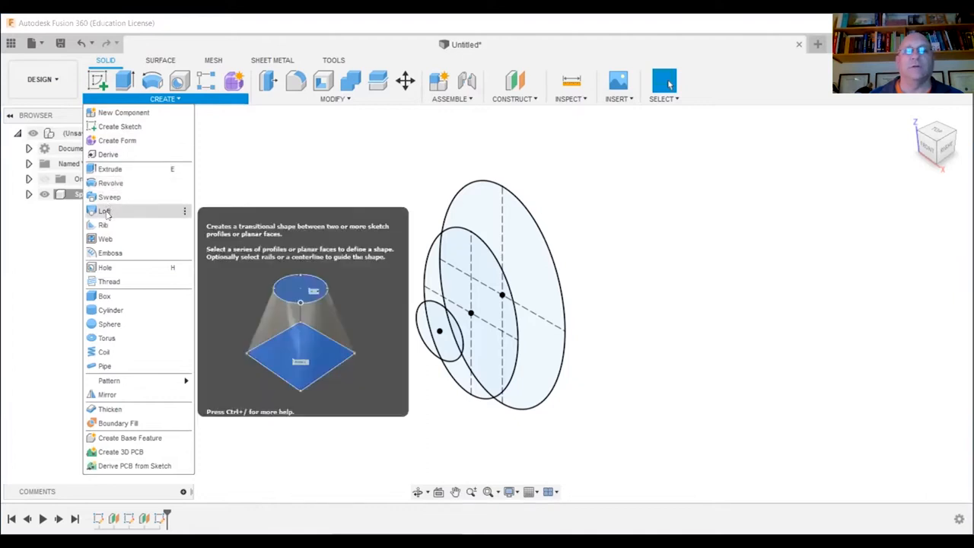
{"action": "left_click", "coordinate": [483, 207]}
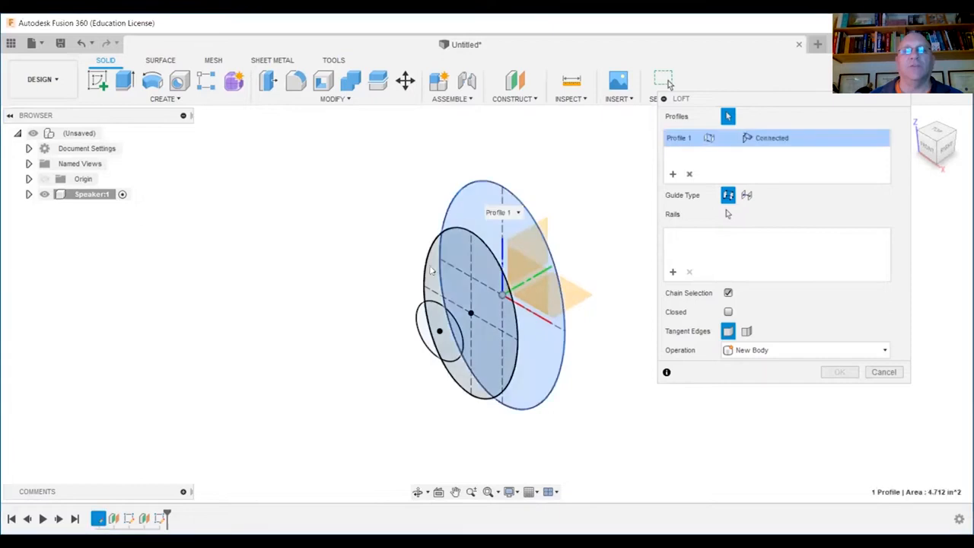
{"action": "left_click", "coordinate": [430, 335]}
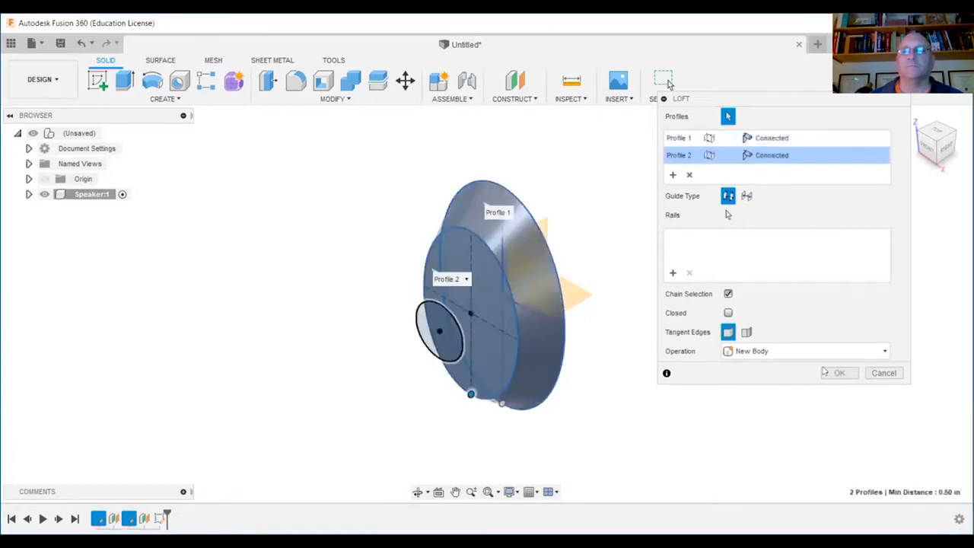
{"action": "key", "text": "Return"}
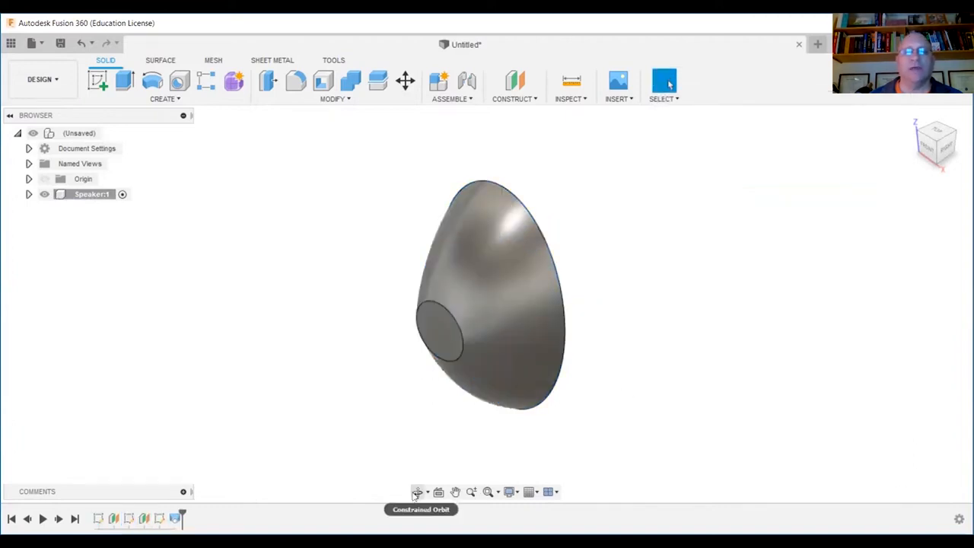
Create a sketch on the loft's small circular end face to capture its outline, and finish it without adding geometry.
{"action": "left_click_drag", "start_coordinate": [435, 327], "coordinate": [427, 305]}
{"action": "right_click", "coordinate": [513, 319]}
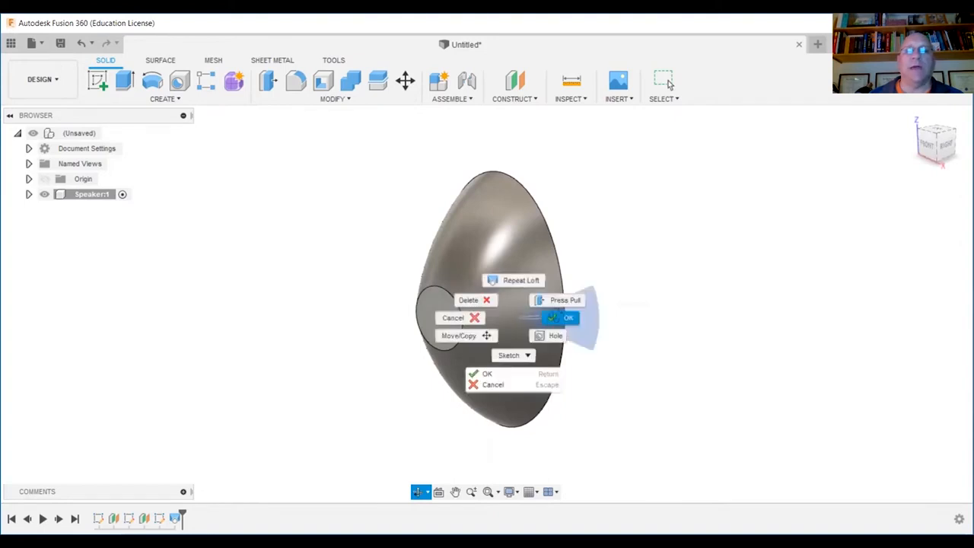
{"action": "left_click", "coordinate": [556, 315]}
{"action": "left_click", "coordinate": [98, 80]}
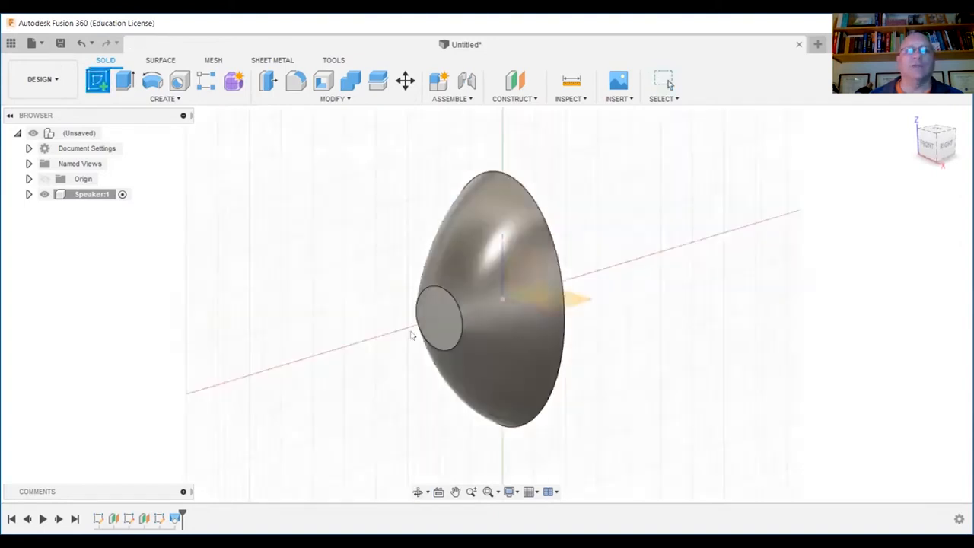
{"action": "left_click", "coordinate": [442, 312]}
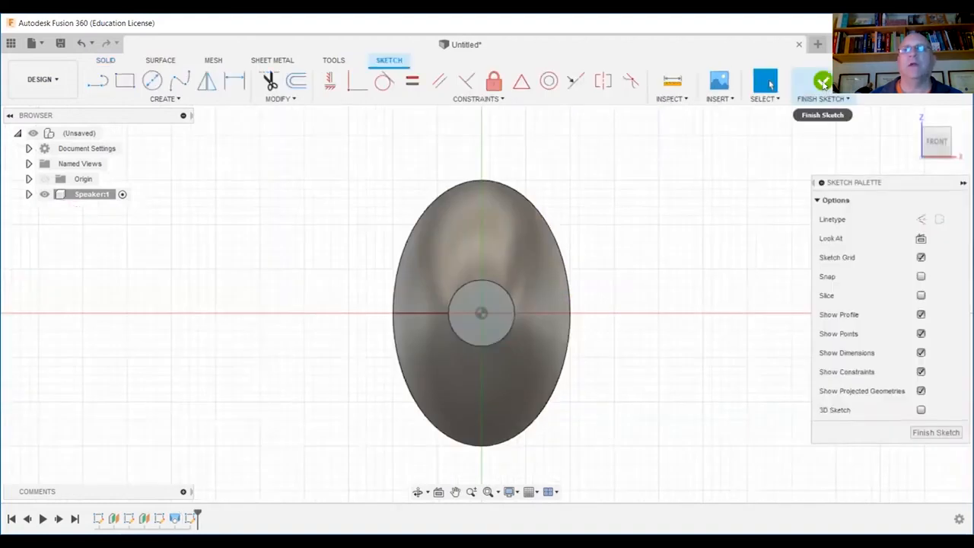
{"action": "left_click", "coordinate": [824, 81]}
Extrude the circular end profile a short distance outward, away from the cone, joining it to the speaker body.
{"action": "left_click", "coordinate": [125, 81]}
{"action": "left_click", "coordinate": [427, 334]}
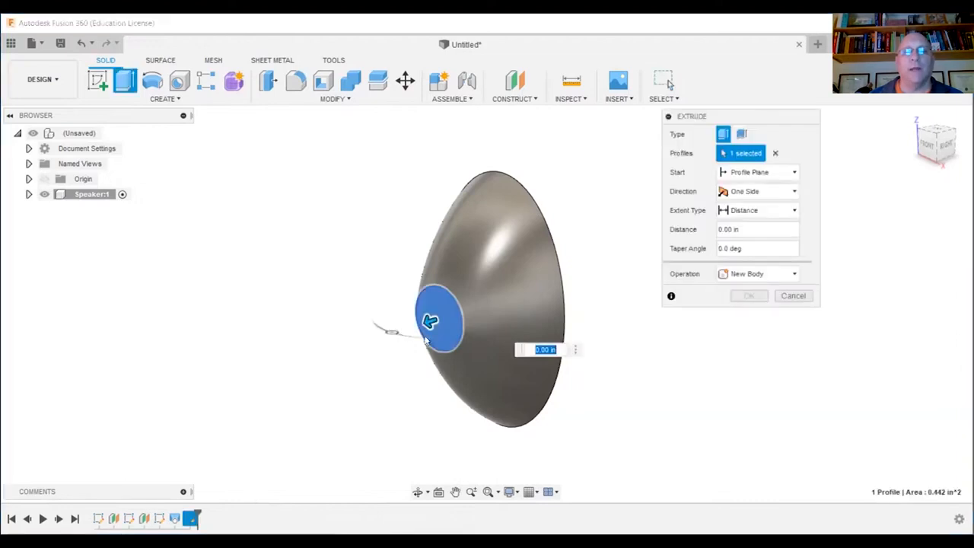
{"action": "left_click_drag", "start_coordinate": [433, 321], "coordinate": [411, 327]}
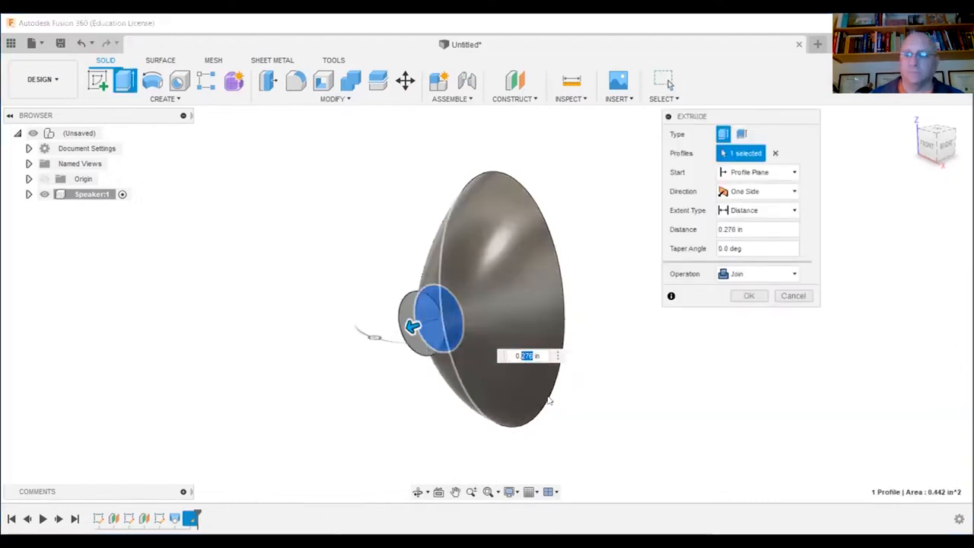
{"action": "key", "text": "Return"}
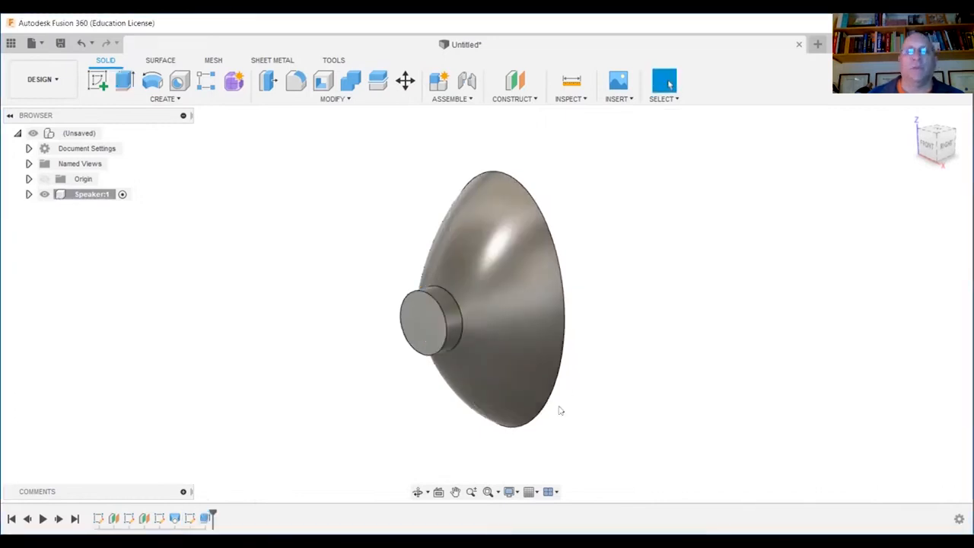
Shell the speaker body inward with a 0.1 in wall thickness, removing the large elliptical face.
{"action": "left_click", "coordinate": [417, 491]}
{"action": "left_click_drag", "start_coordinate": [430, 319], "coordinate": [487, 282]}
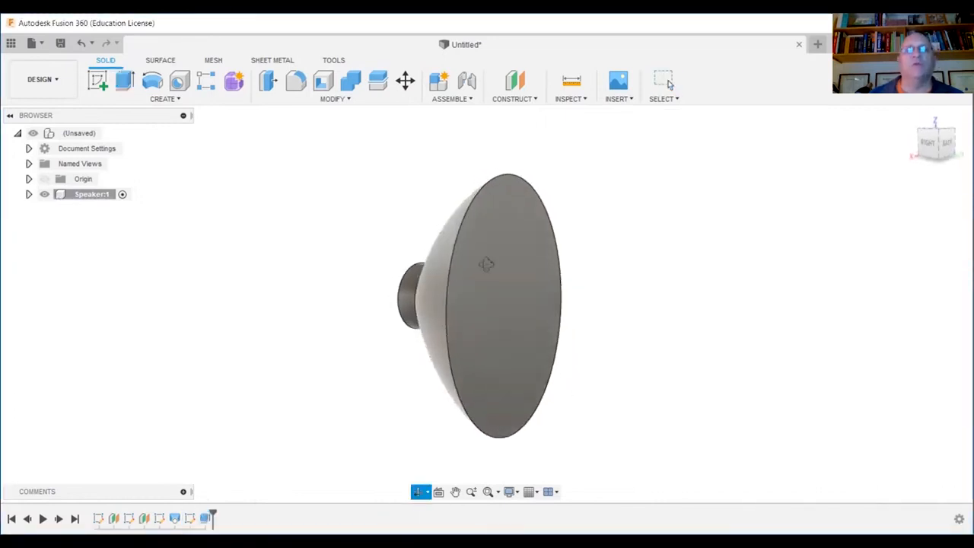
{"action": "right_click", "coordinate": [516, 289]}
{"action": "left_click", "coordinate": [563, 294]}
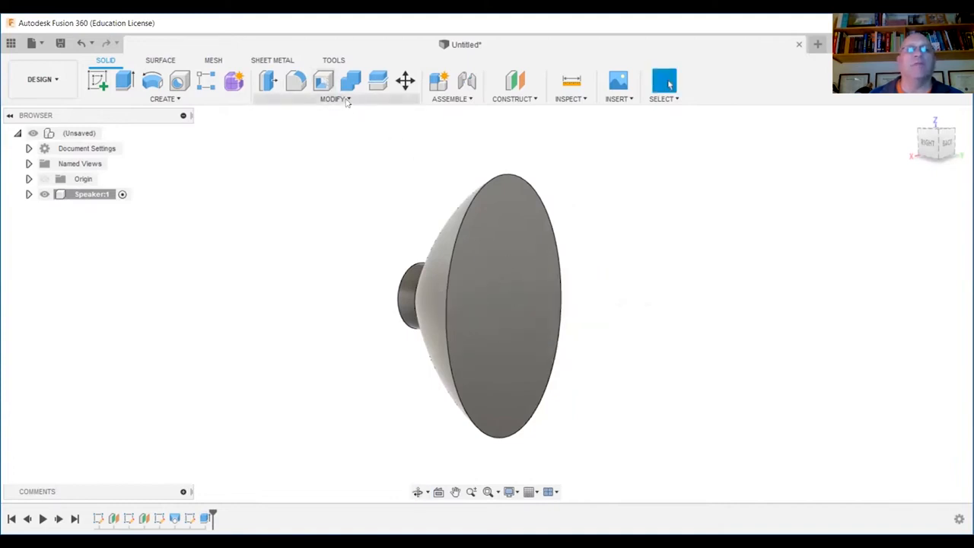
{"action": "left_click", "coordinate": [346, 99]}
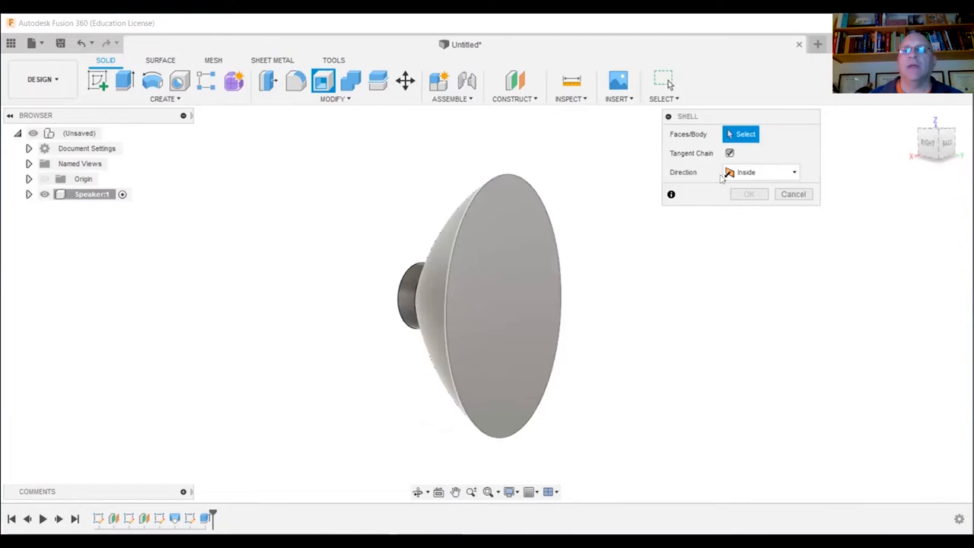
{"action": "left_click", "coordinate": [550, 251]}
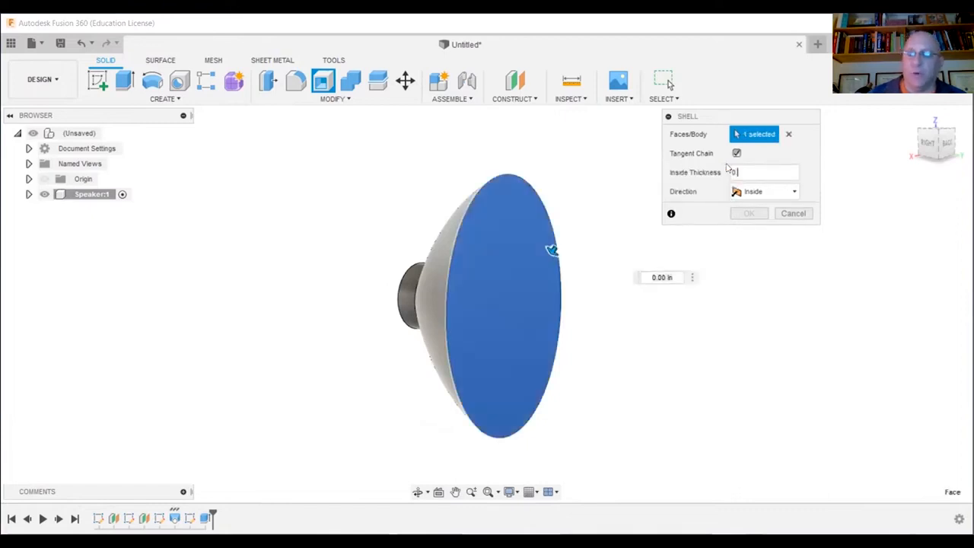
{"action": "type", "text": ".1"}
{"action": "key", "text": "Return"}
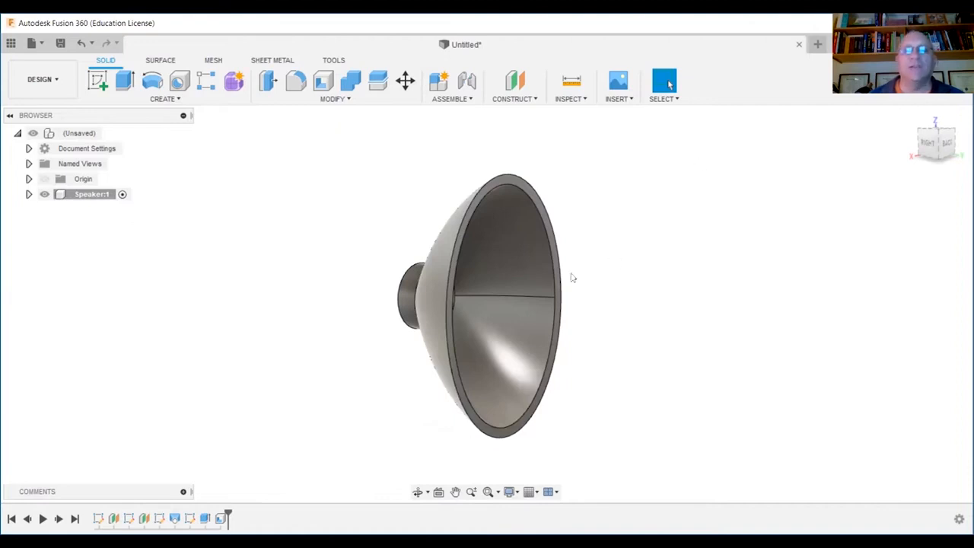
Apply the Paint - Enamel Glossy (Yellow) appearance to the inner and outer faces of the speaker cone, using face-level assignment.
{"action": "left_click", "coordinate": [417, 492]}
{"action": "left_click_drag", "start_coordinate": [487, 304], "coordinate": [509, 343]}
{"action": "key", "text": "Escape"}
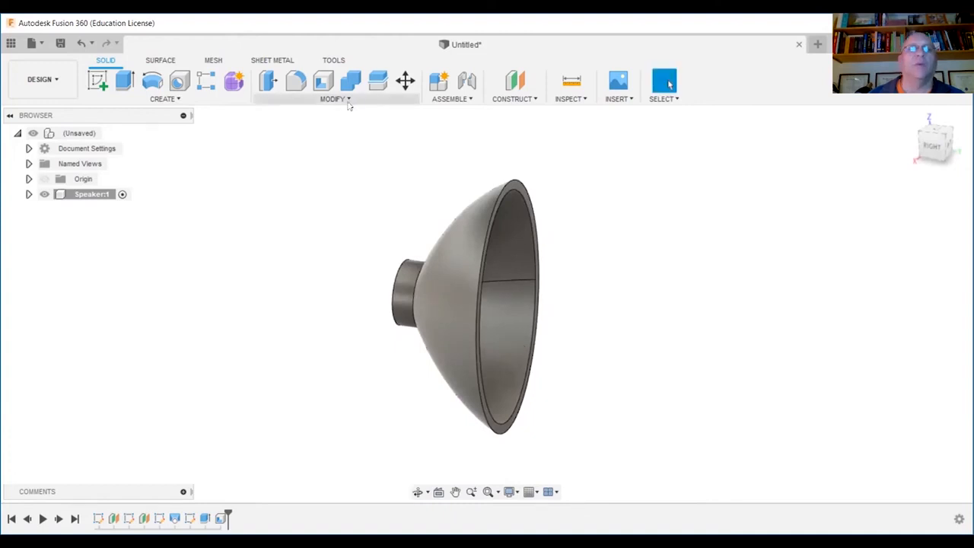
{"action": "left_click", "coordinate": [352, 102]}
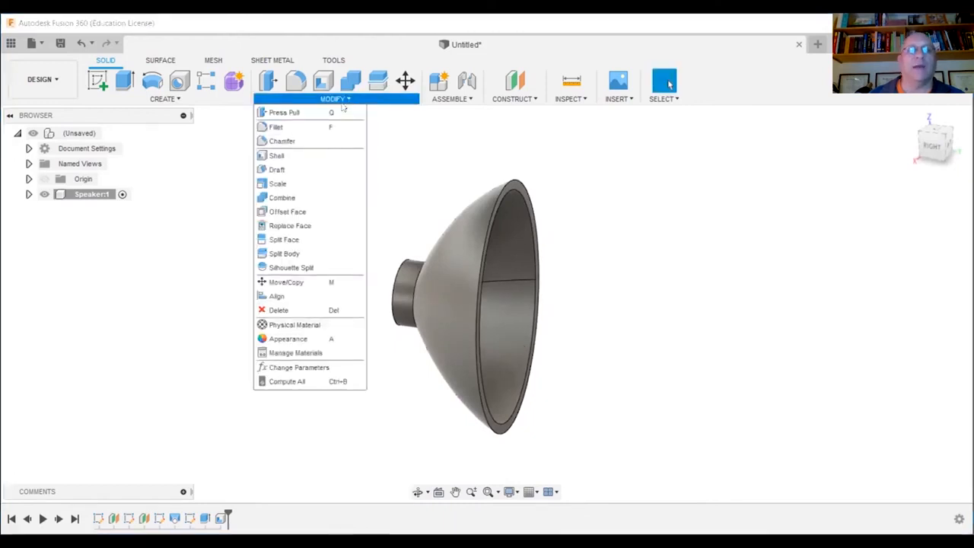
{"action": "left_click", "coordinate": [289, 339]}
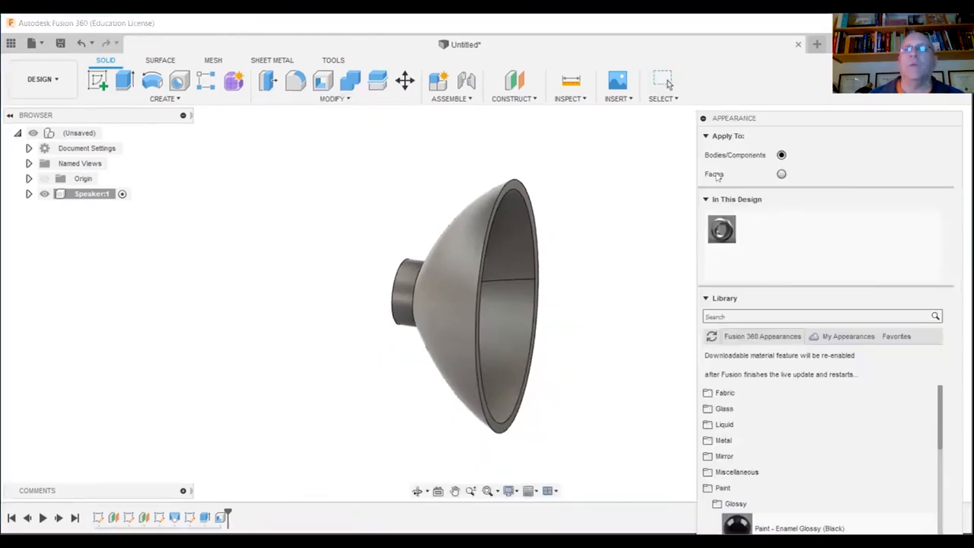
{"action": "left_click", "coordinate": [782, 173]}
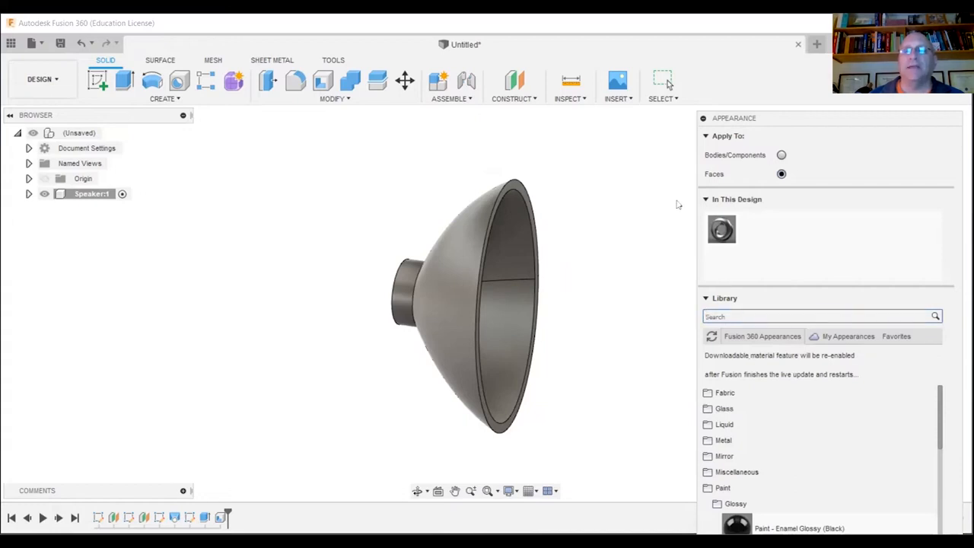
{"action": "left_click", "coordinate": [703, 199]}
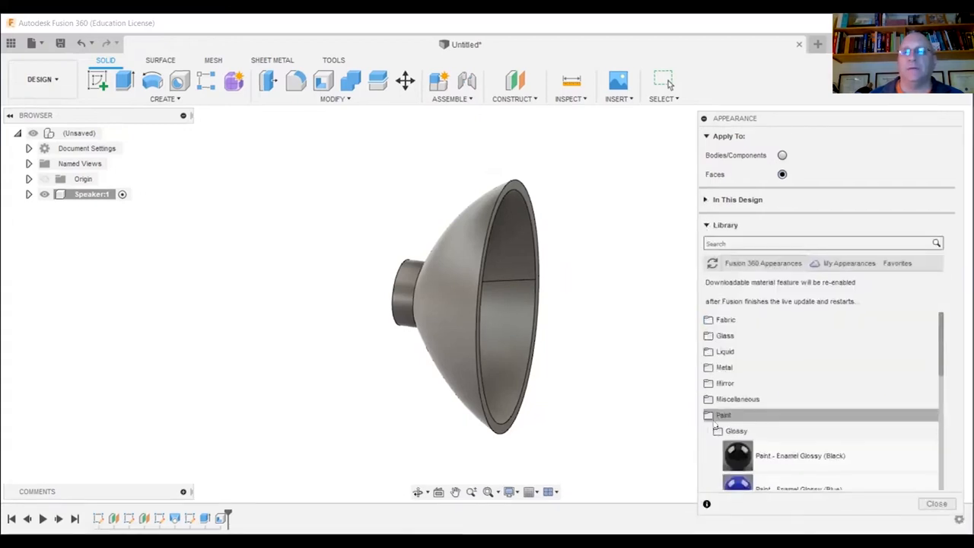
{"action": "scroll", "coordinate": [711, 401], "scroll_direction": "down", "scroll_amount": 5}
{"action": "scroll", "coordinate": [710, 401], "scroll_direction": "up", "scroll_amount": 3}
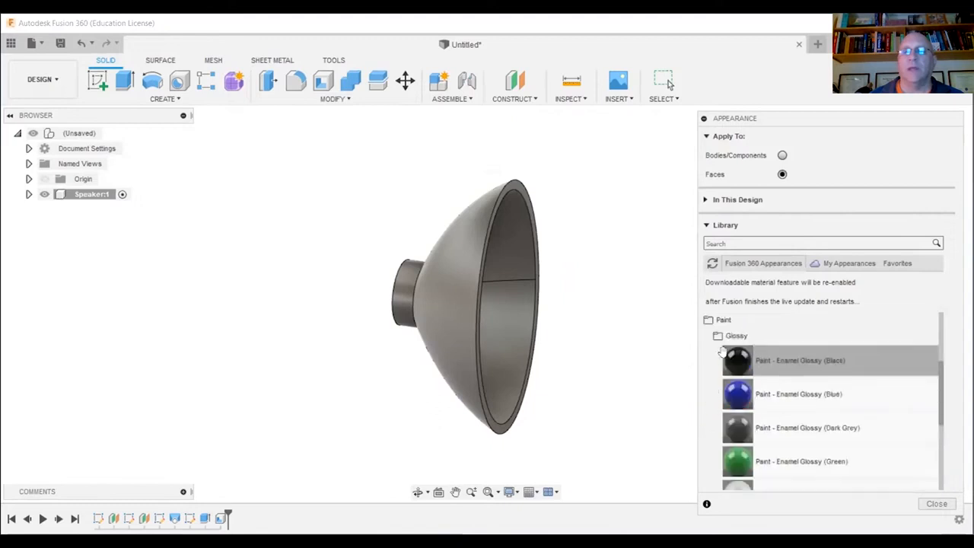
{"action": "scroll", "coordinate": [743, 387], "scroll_direction": "down", "scroll_amount": 3}
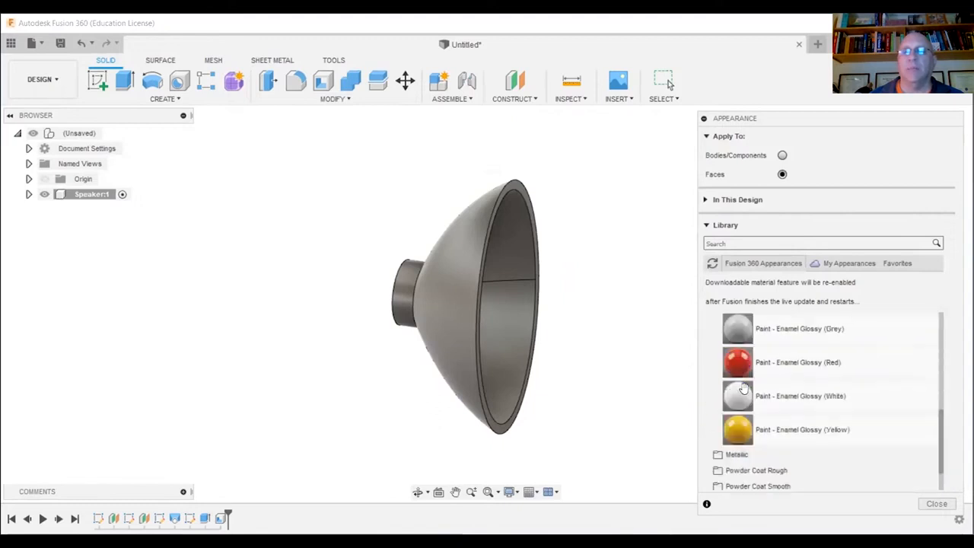
{"action": "left_click_drag", "start_coordinate": [737, 429], "coordinate": [514, 307]}
{"action": "left_click_drag", "start_coordinate": [738, 431], "coordinate": [446, 321]}
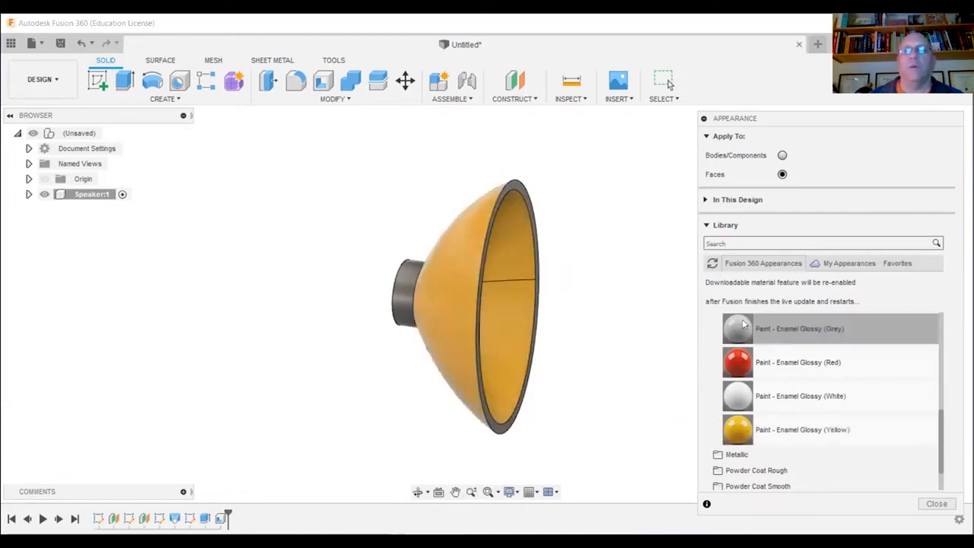
Apply Paint - Enamel Glossy (Black) to the side and end faces of the small rear cylinder, inspect the result, and close the appearance settings.
{"action": "scroll", "coordinate": [742, 325], "scroll_direction": "up", "scroll_amount": 4}
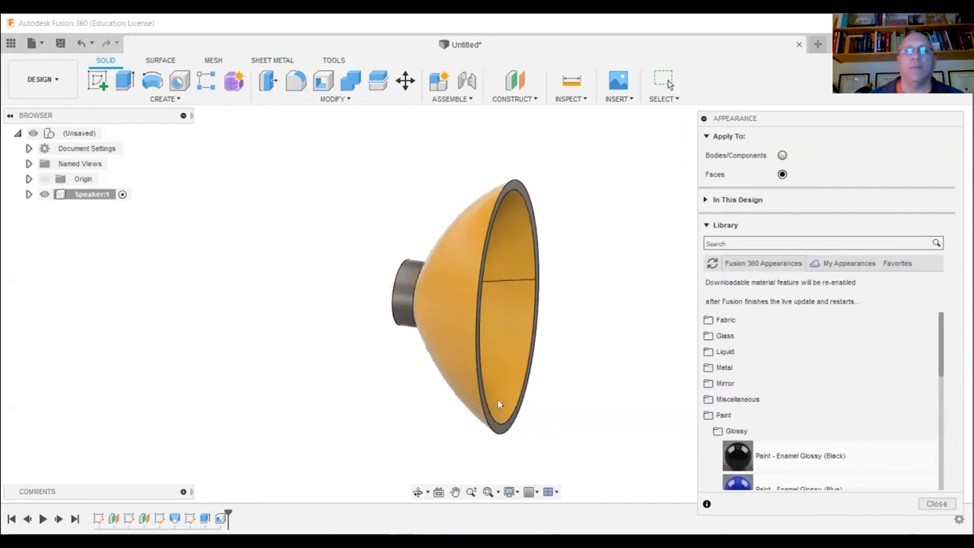
{"action": "left_click", "coordinate": [418, 492]}
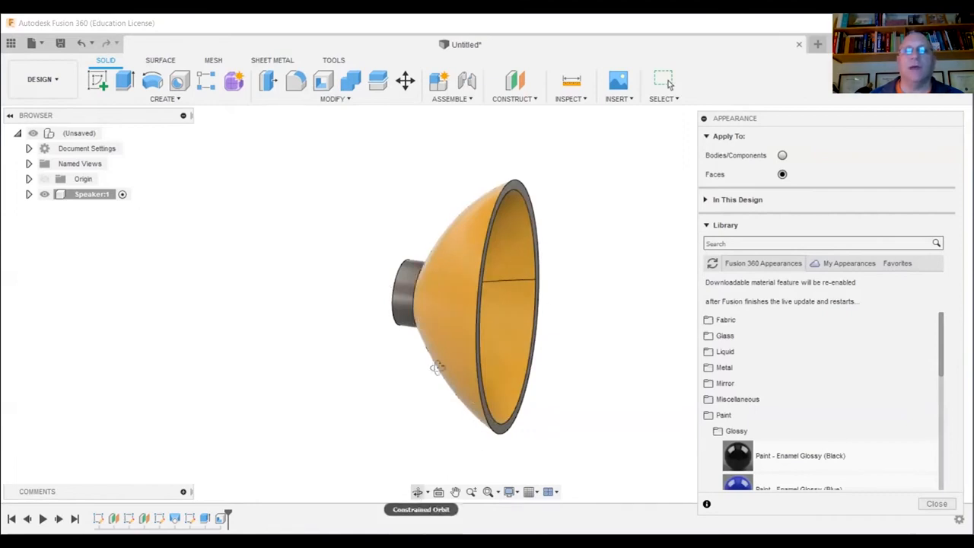
{"action": "left_click_drag", "start_coordinate": [408, 396], "coordinate": [472, 396]}
{"action": "left_click_drag", "start_coordinate": [735, 460], "coordinate": [429, 295]}
{"action": "left_click_drag", "start_coordinate": [733, 453], "coordinate": [414, 300]}
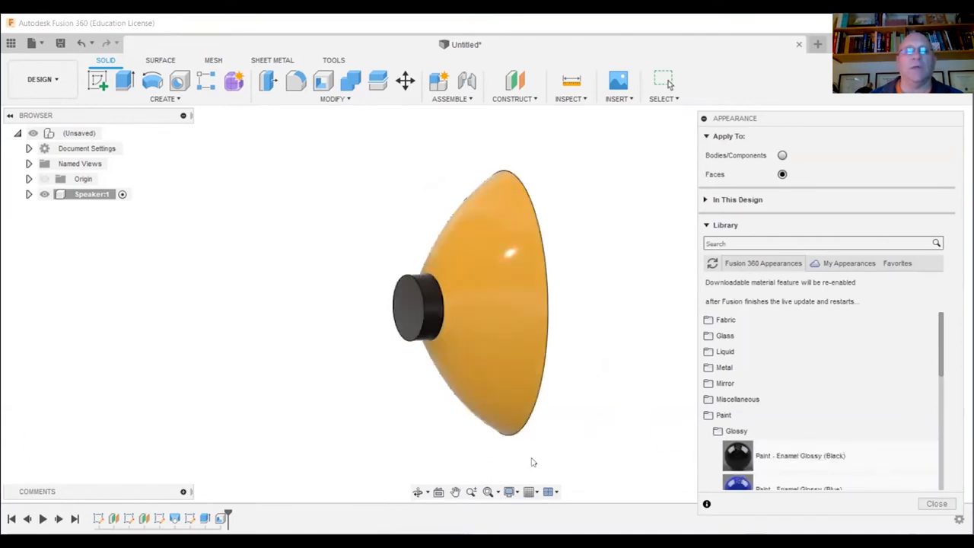
{"action": "left_click", "coordinate": [417, 492]}
{"action": "left_click_drag", "start_coordinate": [397, 349], "coordinate": [372, 357]}
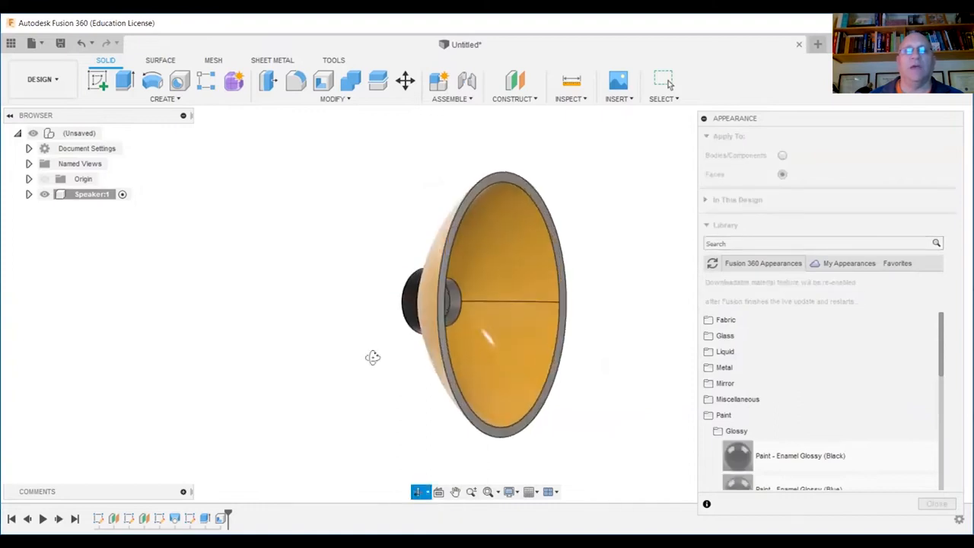
{"action": "key", "text": "Escape"}
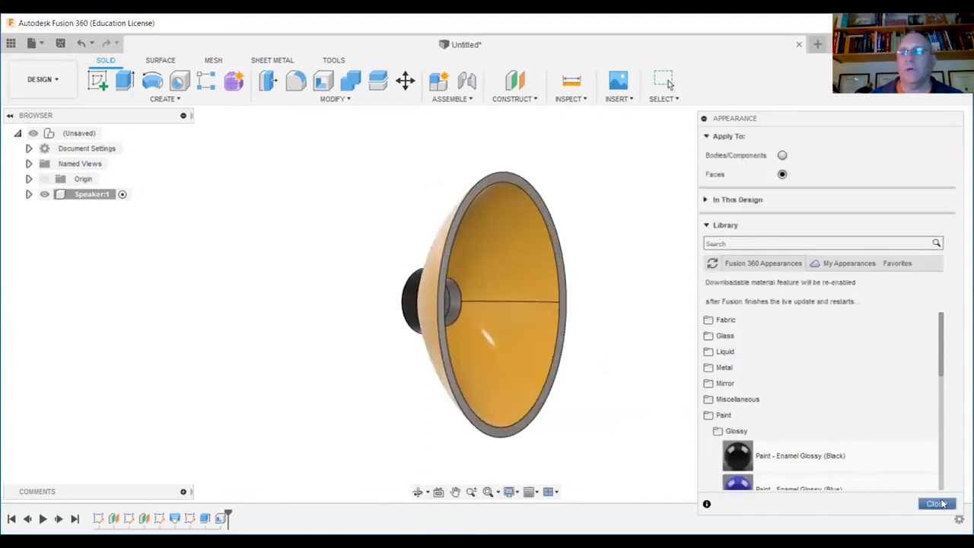
{"action": "left_click", "coordinate": [936, 504]}
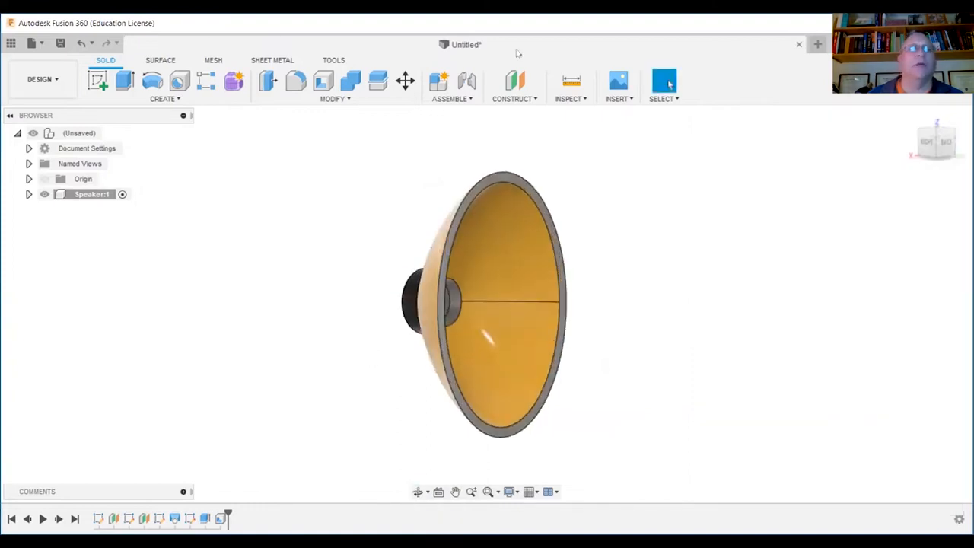
Sketch on the speaker's elliptical rim face, offset the rim's inner edge outward by 0.05 in, and finish the sketch.
{"action": "left_click", "coordinate": [103, 82]}
{"action": "scroll", "coordinate": [542, 191], "scroll_direction": "up", "scroll_amount": 5}
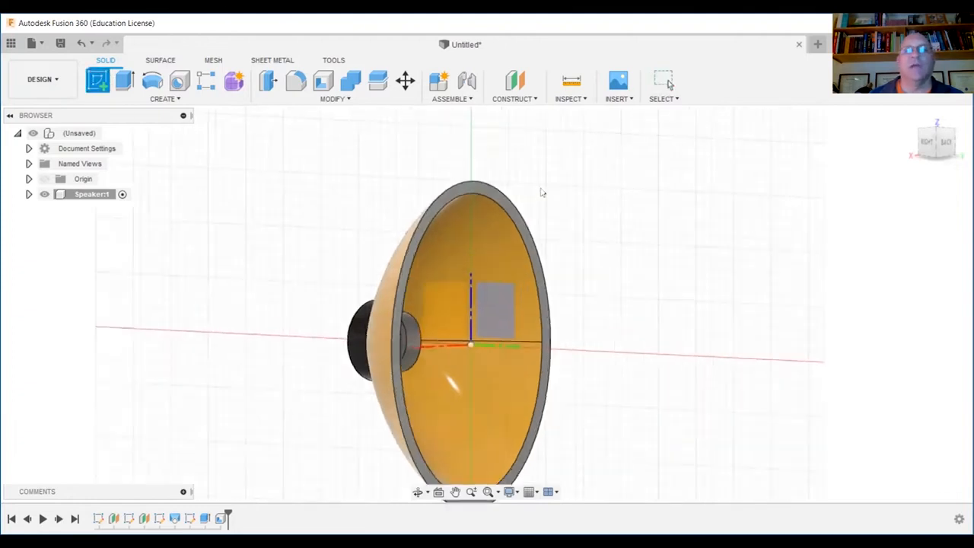
{"action": "left_click", "coordinate": [460, 187]}
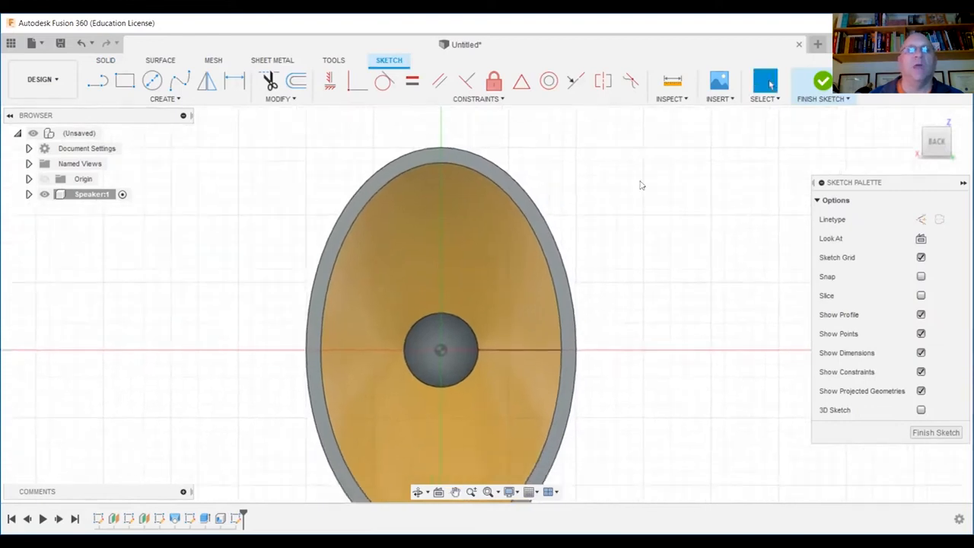
{"action": "left_click", "coordinate": [299, 81]}
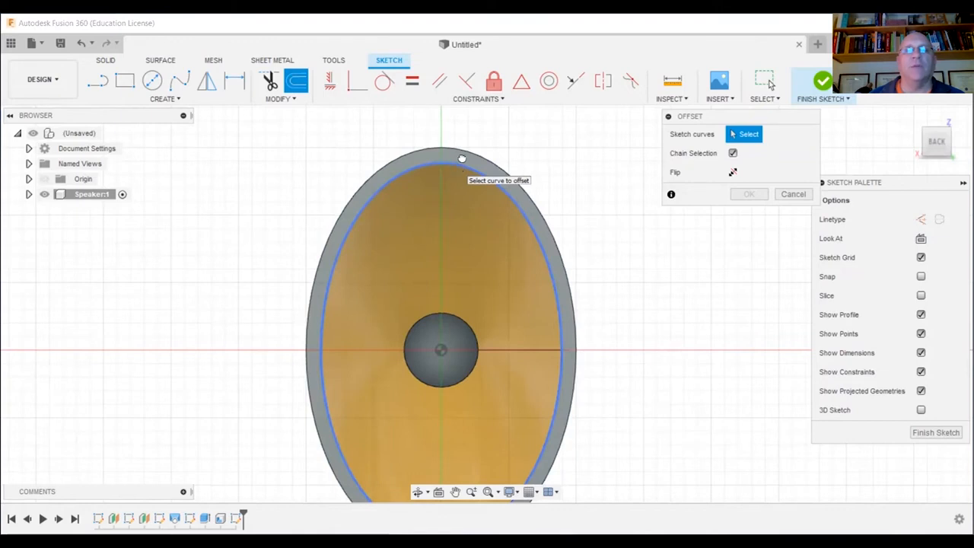
{"action": "left_click", "coordinate": [466, 166]}
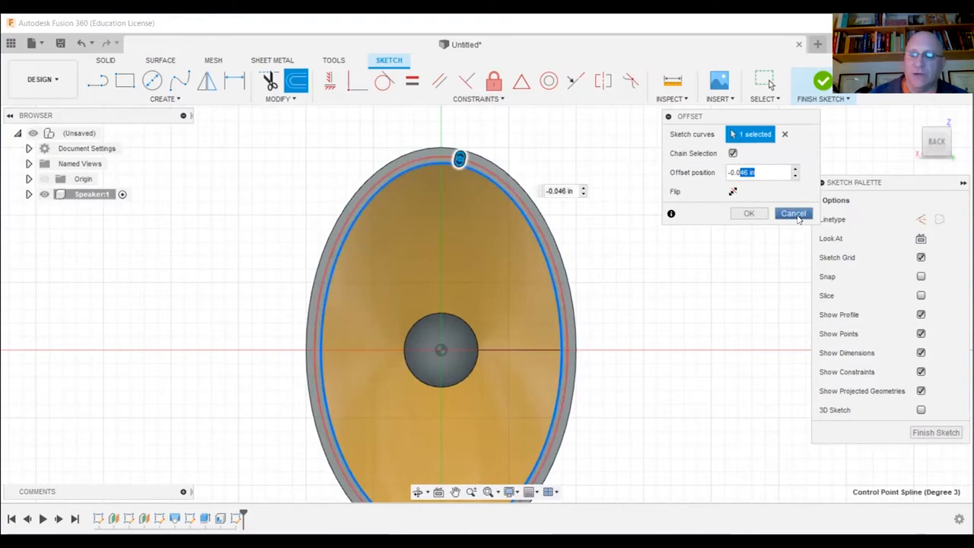
{"action": "type", "text": "05"}
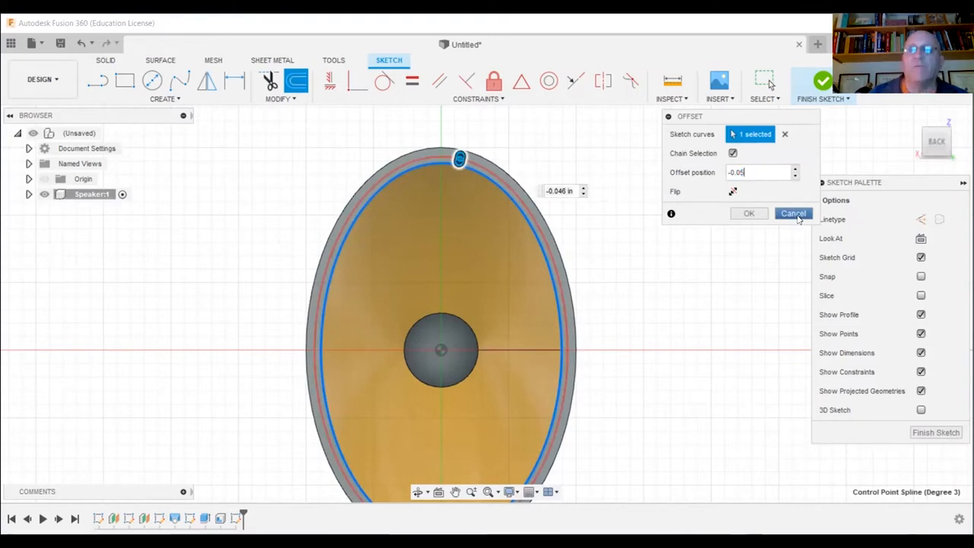
{"action": "left_click", "coordinate": [749, 216]}
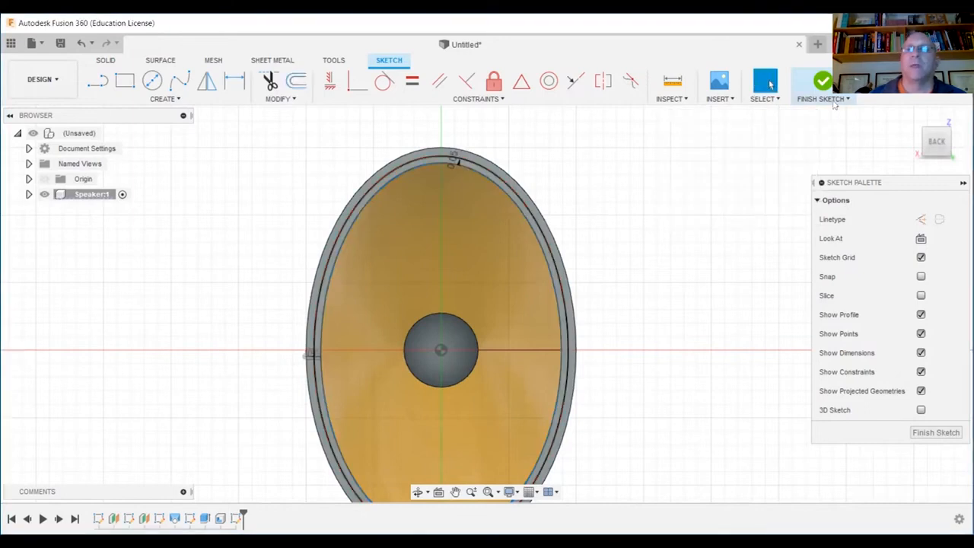
{"action": "left_click", "coordinate": [822, 82]}
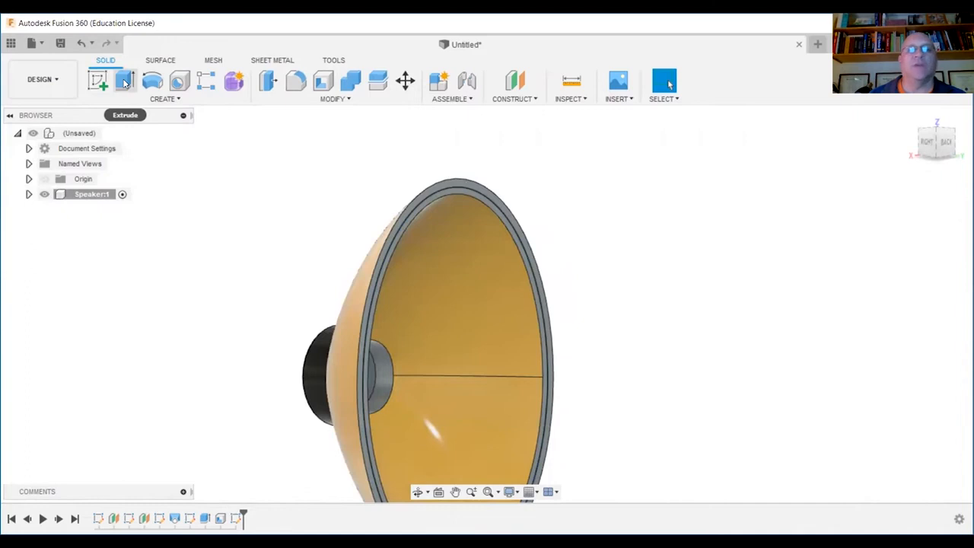
Extrude the inner ring and the elliptical opening profile 0.05 in outward, joining them to the speaker as a cover.
{"action": "left_click", "coordinate": [457, 196]}
{"action": "left_click", "coordinate": [457, 212]}
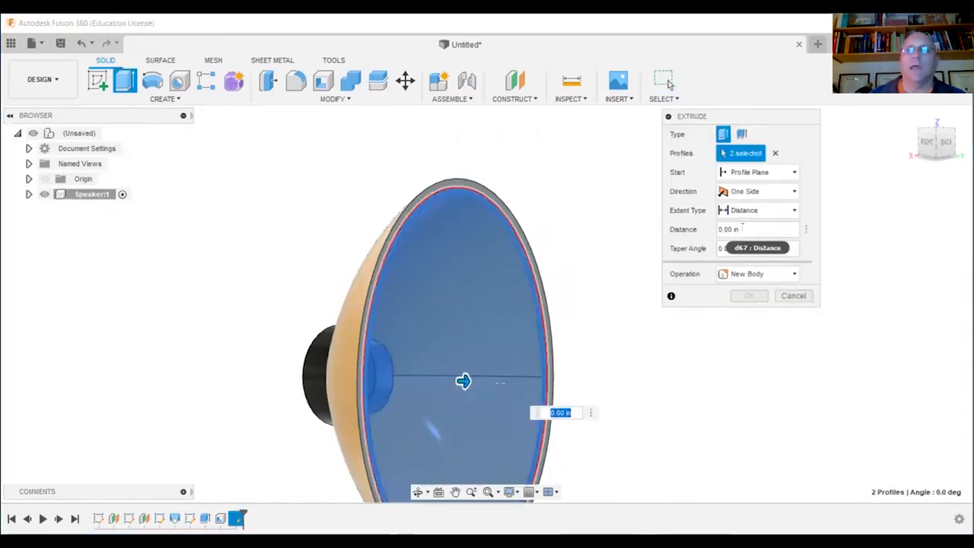
{"action": "left_click_drag", "start_coordinate": [725, 229], "coordinate": [765, 249]}
{"action": "type", "text": "05"}
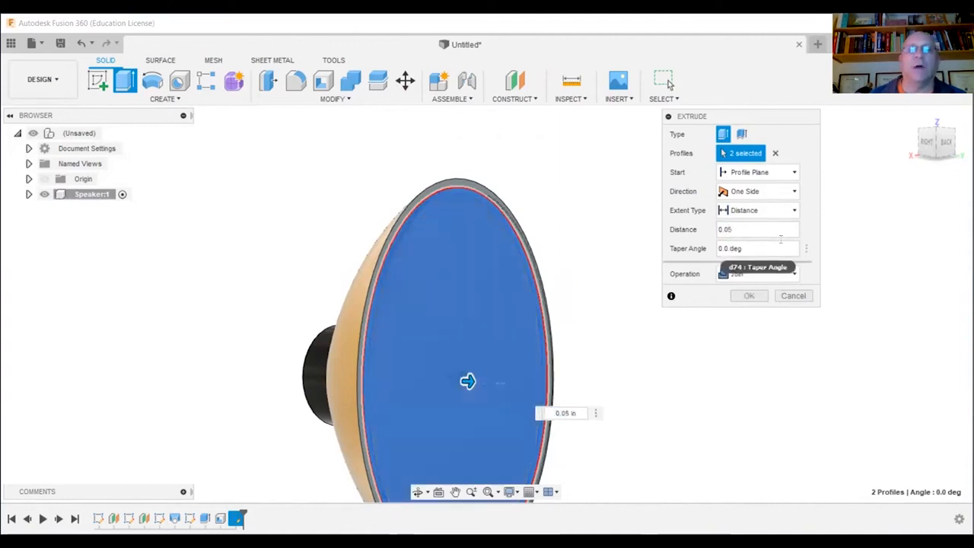
{"action": "left_click", "coordinate": [749, 296]}
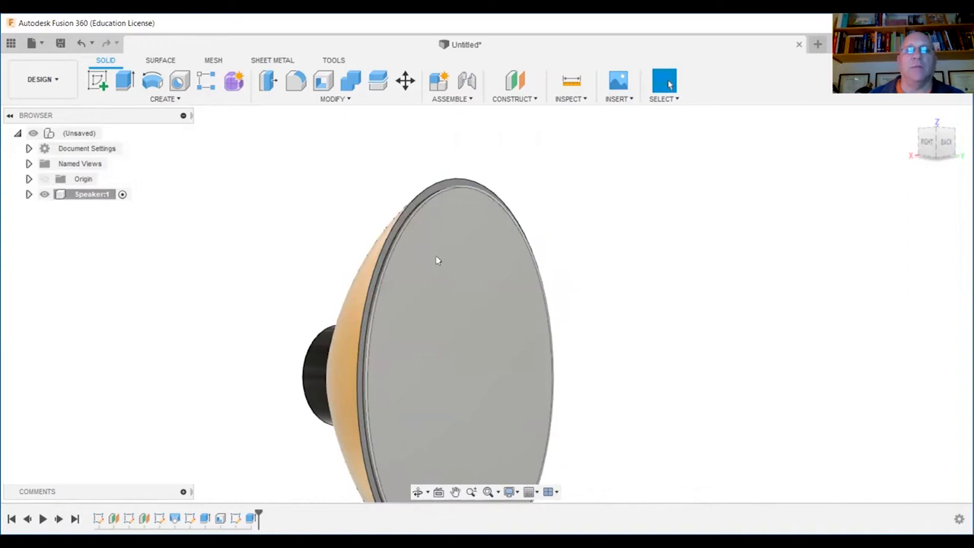
Apply Paint - Enamel Glossy (Black) to the front cover face, its thin step edge and the surrounding rim, then close the appearance settings.
{"action": "middle_click_drag", "start_coordinate": [478, 259], "coordinate": [411, 183], "text": "shift"}
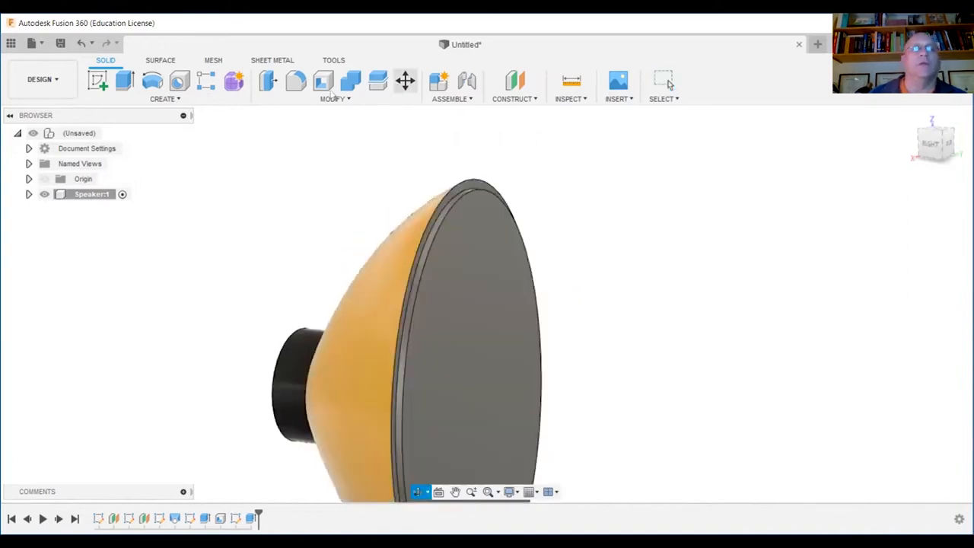
{"action": "left_click", "coordinate": [350, 100]}
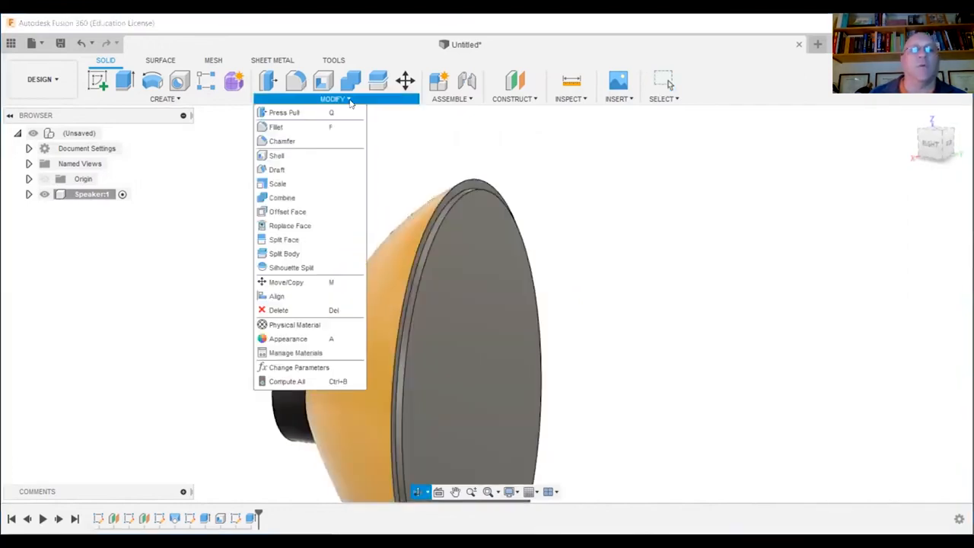
{"action": "left_click", "coordinate": [316, 342]}
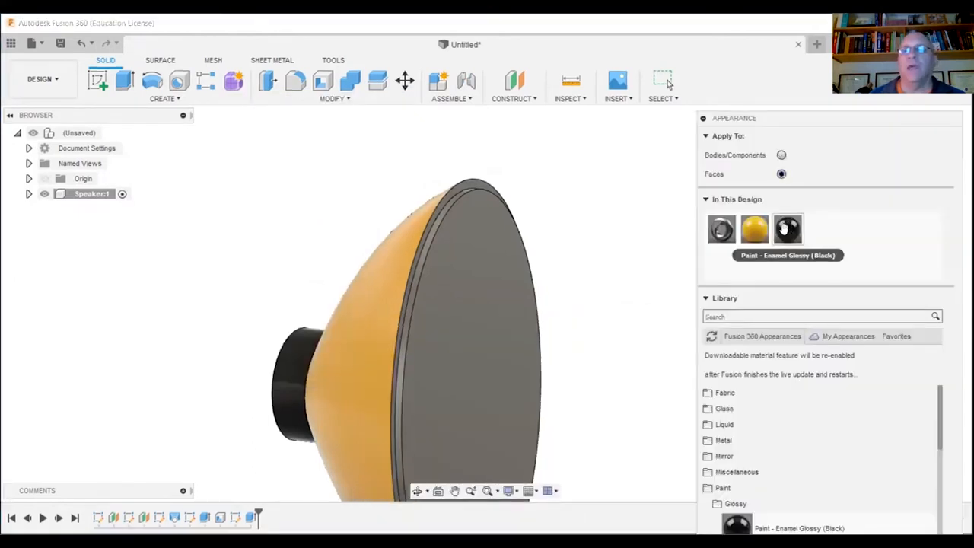
{"action": "left_click_drag", "start_coordinate": [787, 229], "coordinate": [506, 339]}
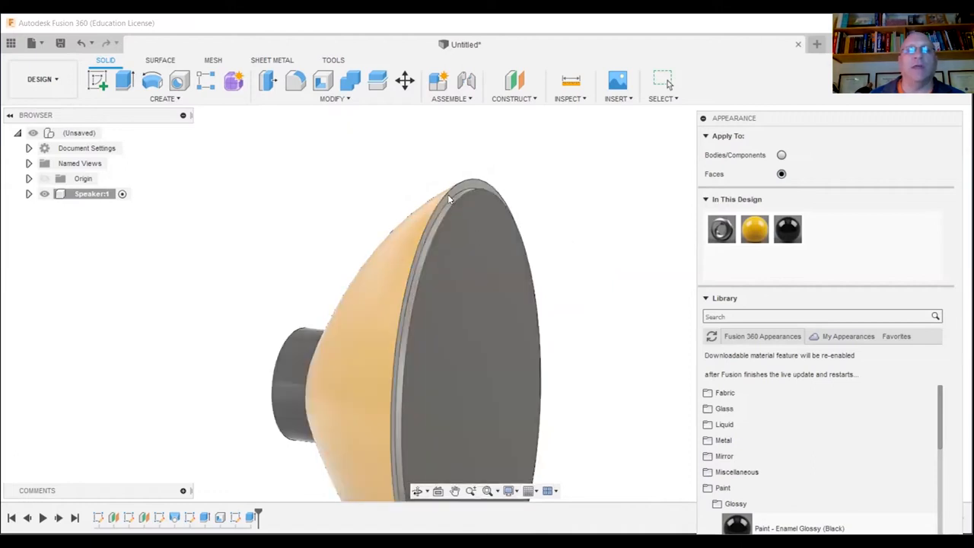
{"action": "scroll", "coordinate": [448, 195], "scroll_direction": "up", "scroll_amount": 4}
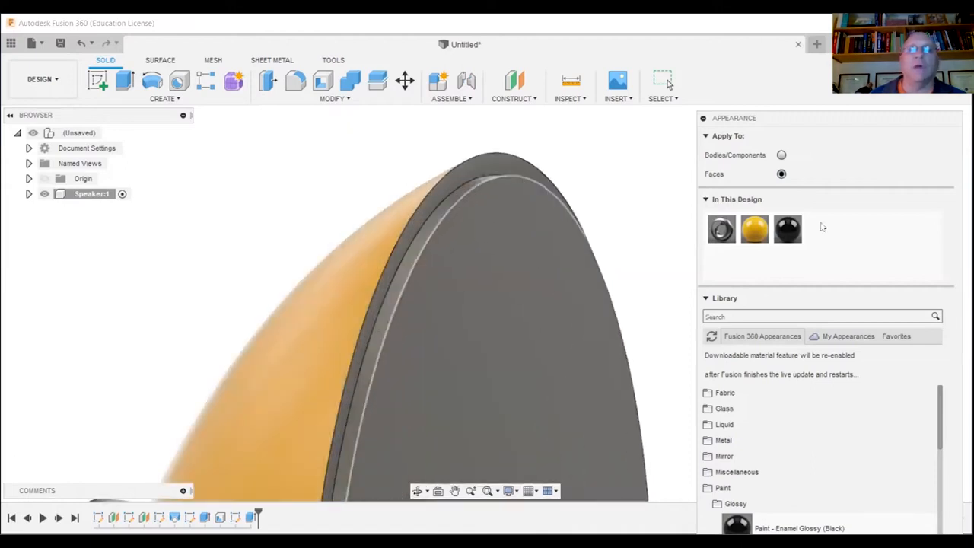
{"action": "left_click_drag", "start_coordinate": [787, 228], "coordinate": [500, 181]}
{"action": "left_click_drag", "start_coordinate": [788, 228], "coordinate": [461, 209]}
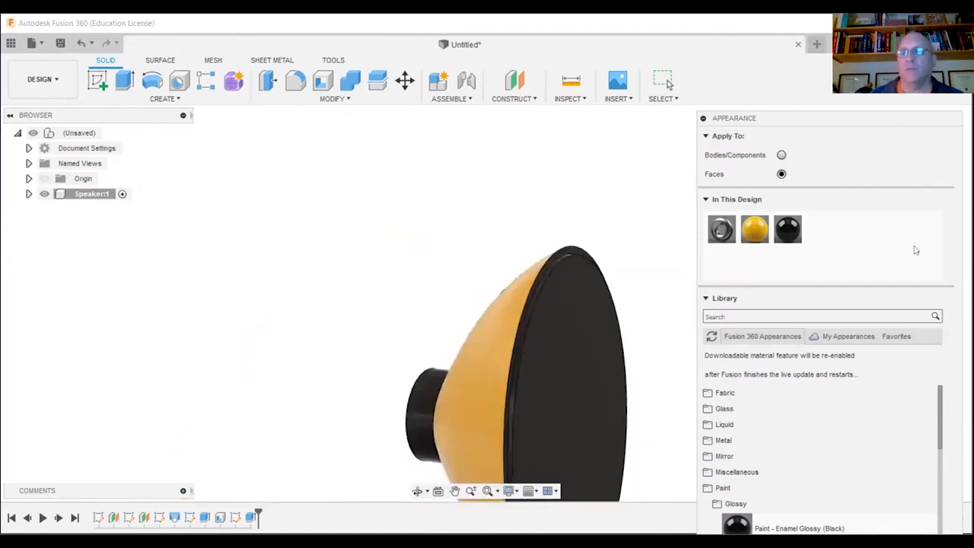
{"action": "key", "text": "Escape"}
{"action": "left_click", "coordinate": [910, 120]}
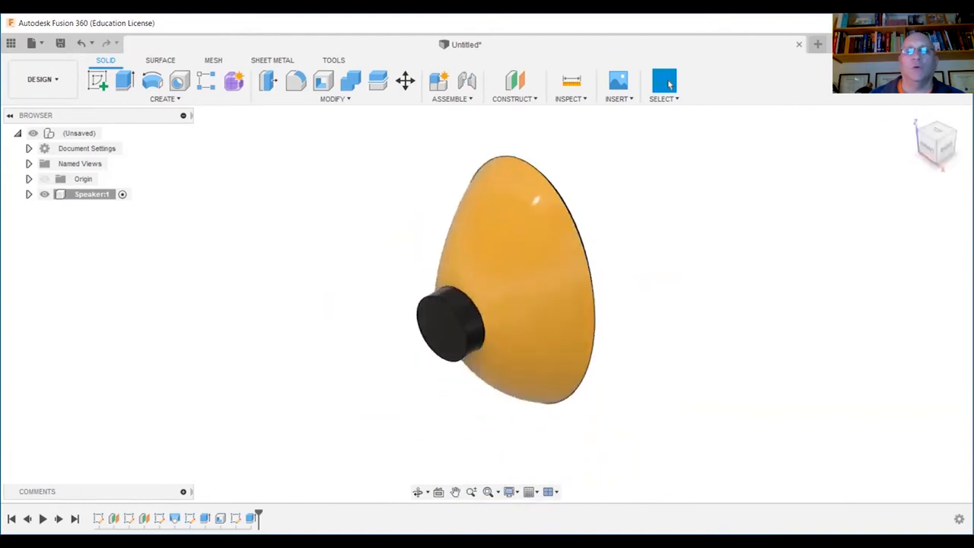
Start a sketch on the black front cover and draw a horizontal line from its center to beyond the rim.
{"action": "left_click", "coordinate": [418, 492]}
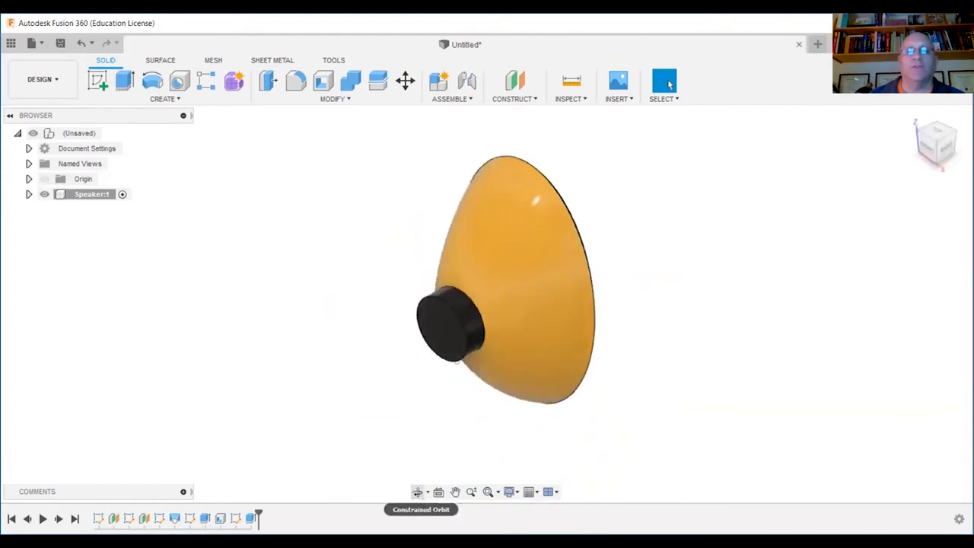
{"action": "left_click_drag", "start_coordinate": [502, 356], "coordinate": [420, 333]}
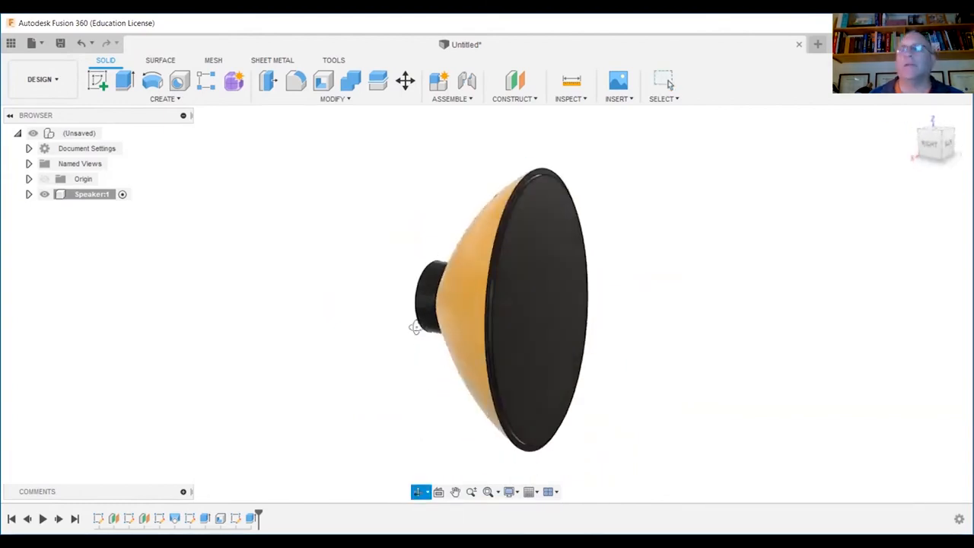
{"action": "left_click_drag", "start_coordinate": [545, 313], "coordinate": [499, 310]}
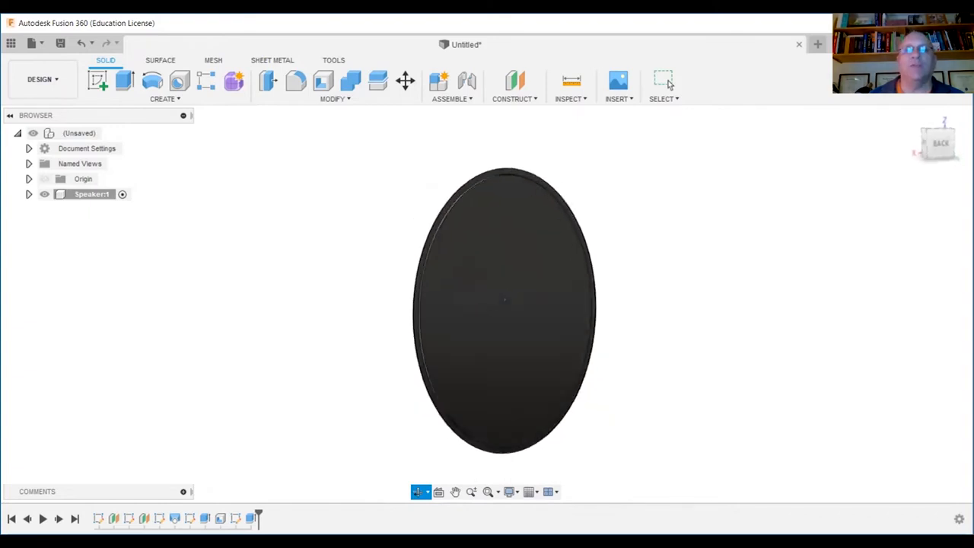
{"action": "key", "text": "Escape"}
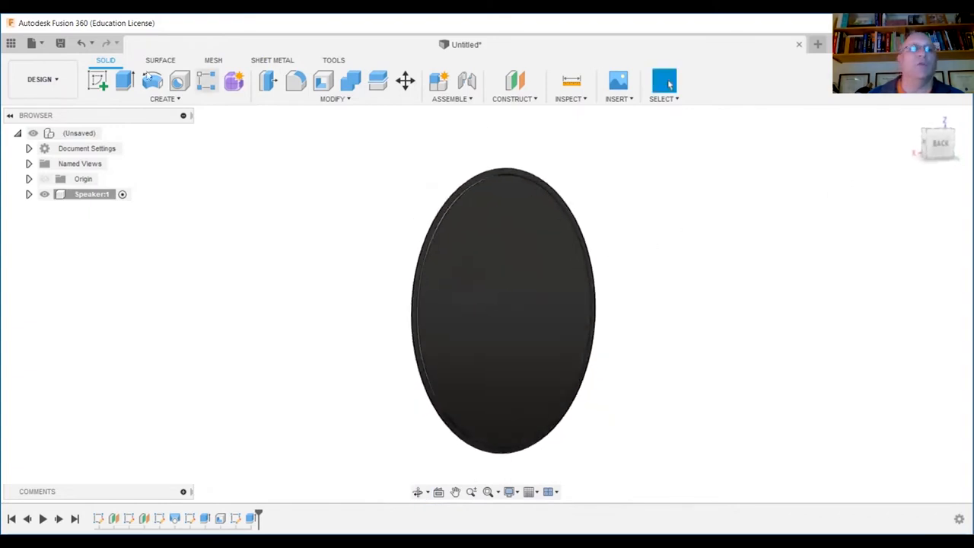
{"action": "left_click", "coordinate": [97, 82]}
{"action": "left_click", "coordinate": [554, 276]}
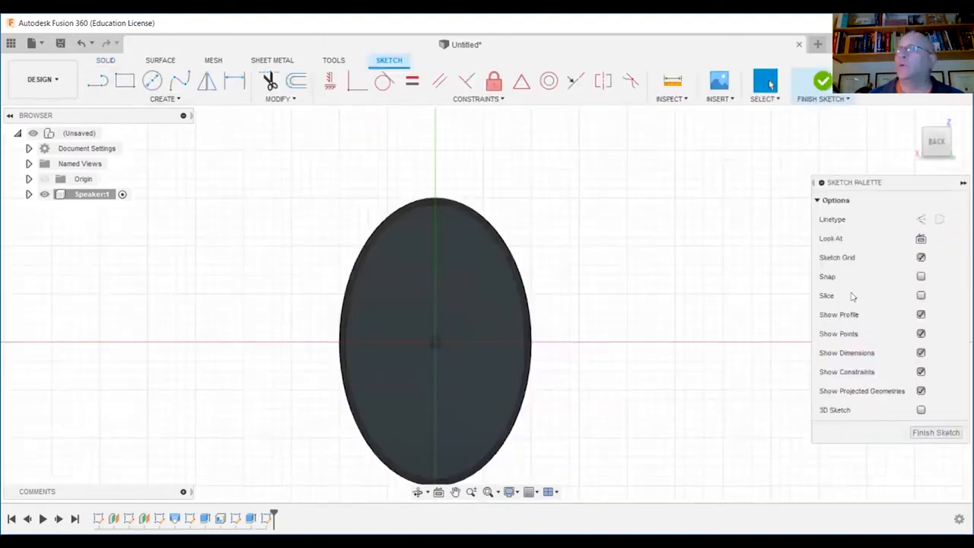
{"action": "left_click", "coordinate": [97, 80]}
{"action": "left_click", "coordinate": [435, 345]}
{"action": "left_click", "coordinate": [435, 291]}
{"action": "left_click", "coordinate": [597, 290]}
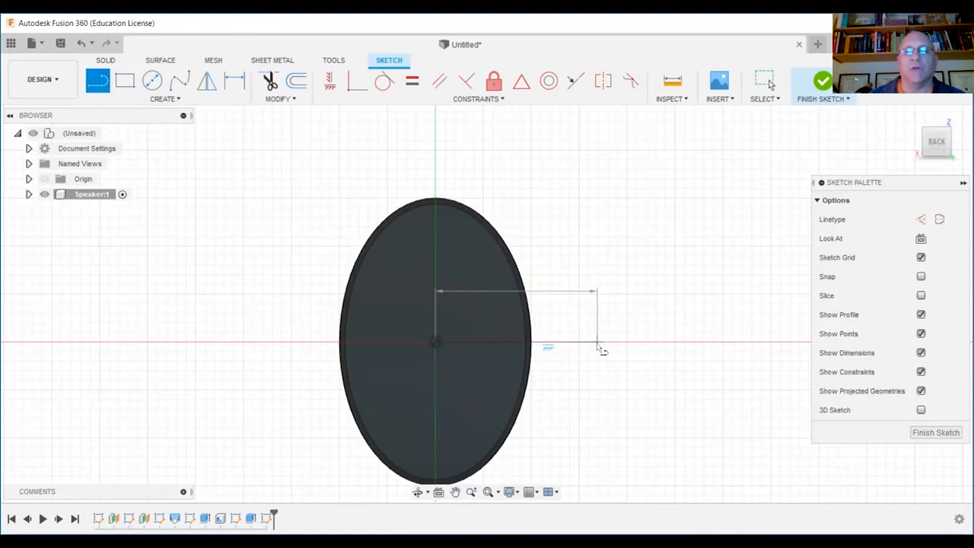
{"action": "key", "text": "Escape"}
Draw four small circles side by side with their centers on the horizontal line, between the cover's center and the rim.
{"action": "scroll", "coordinate": [469, 349], "scroll_direction": "up", "scroll_amount": 5}
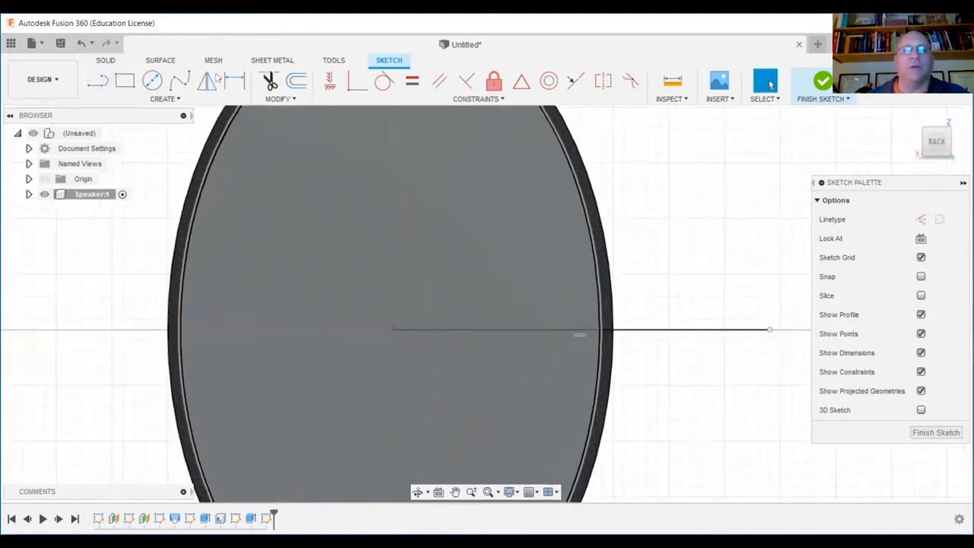
{"action": "left_click", "coordinate": [152, 81]}
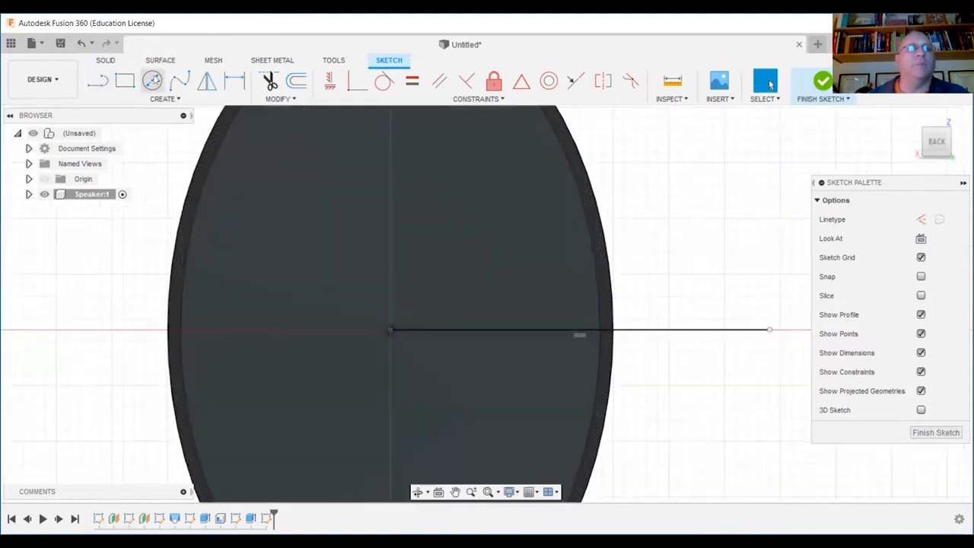
{"action": "left_click", "coordinate": [433, 330]}
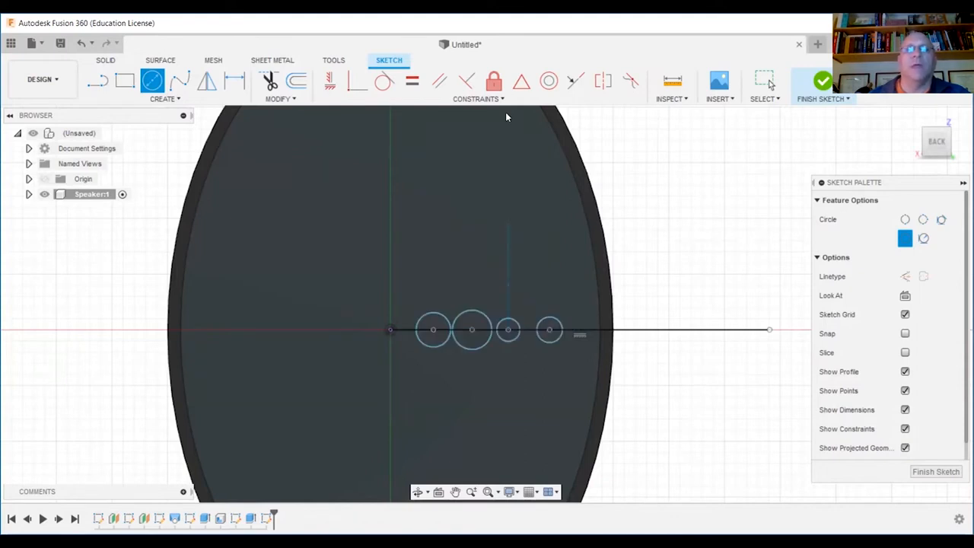
Dimension the diameter of each of the four circles on the line to 0.1 in.
{"action": "key", "text": "d"}
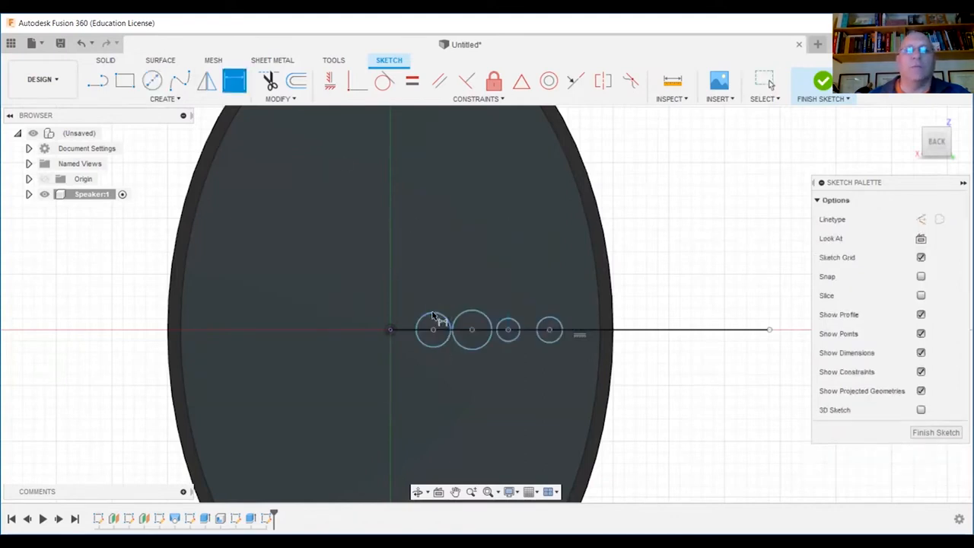
{"action": "left_click", "coordinate": [433, 314]}
{"action": "left_click", "coordinate": [463, 292]}
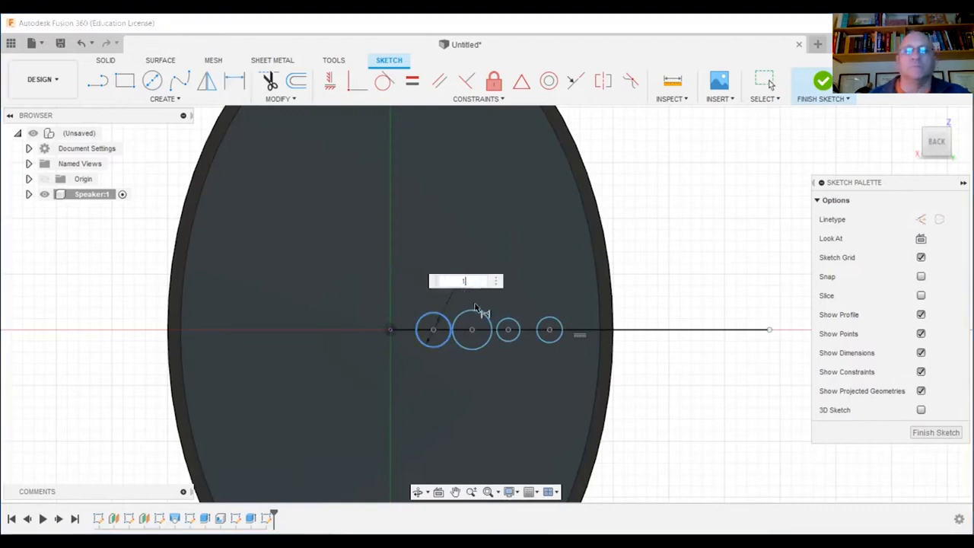
{"action": "key", "text": "Return"}
{"action": "left_click", "coordinate": [495, 292]}
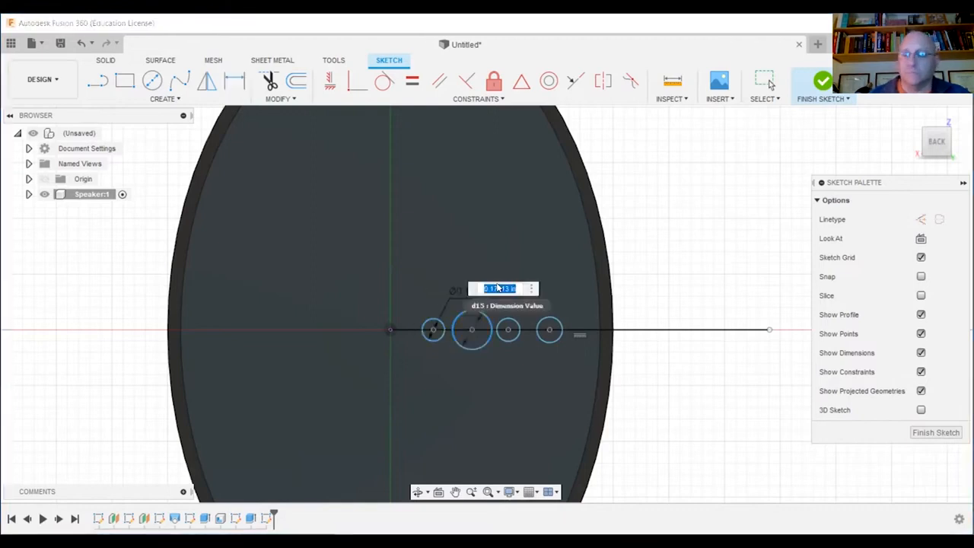
{"action": "type", "text": "1"}
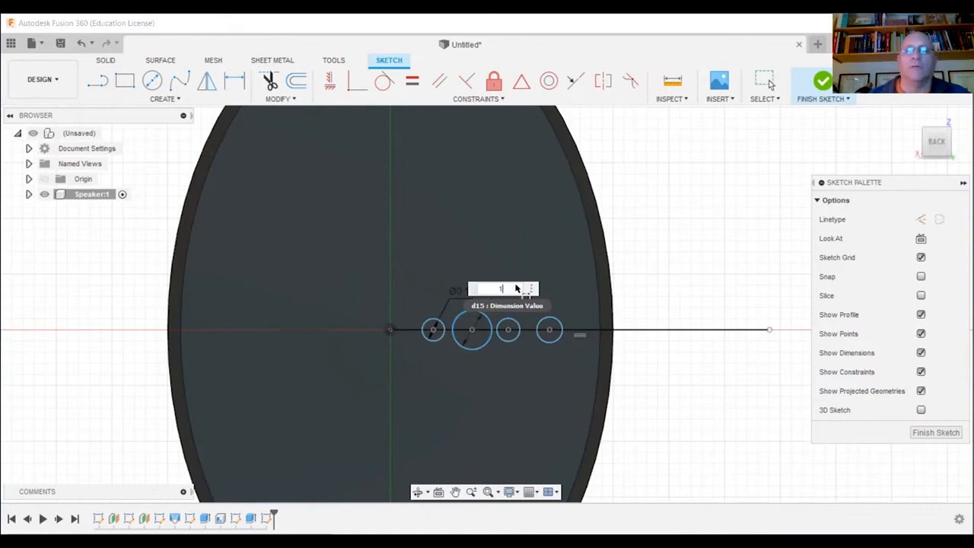
{"action": "key", "text": "Return"}
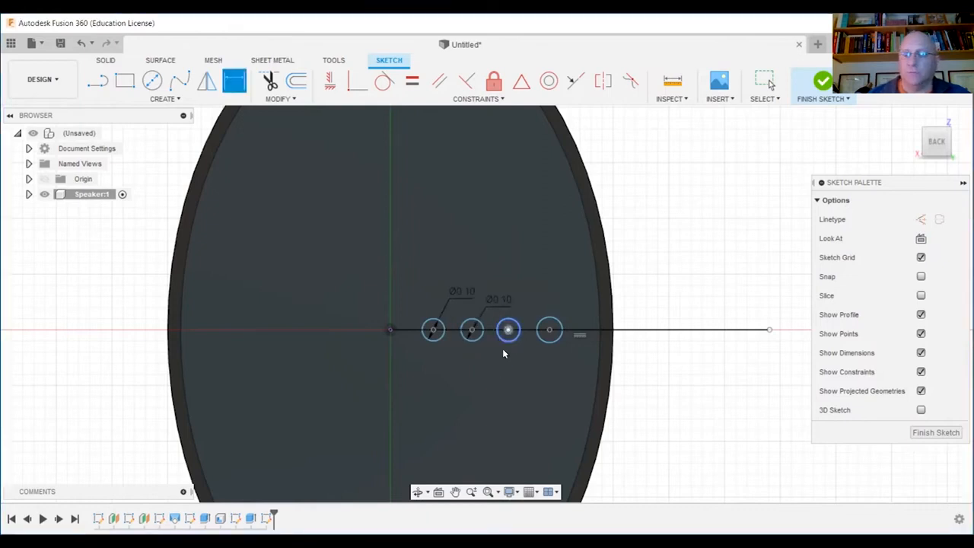
{"action": "left_click", "coordinate": [503, 352]}
{"action": "key", "text": "Return"}
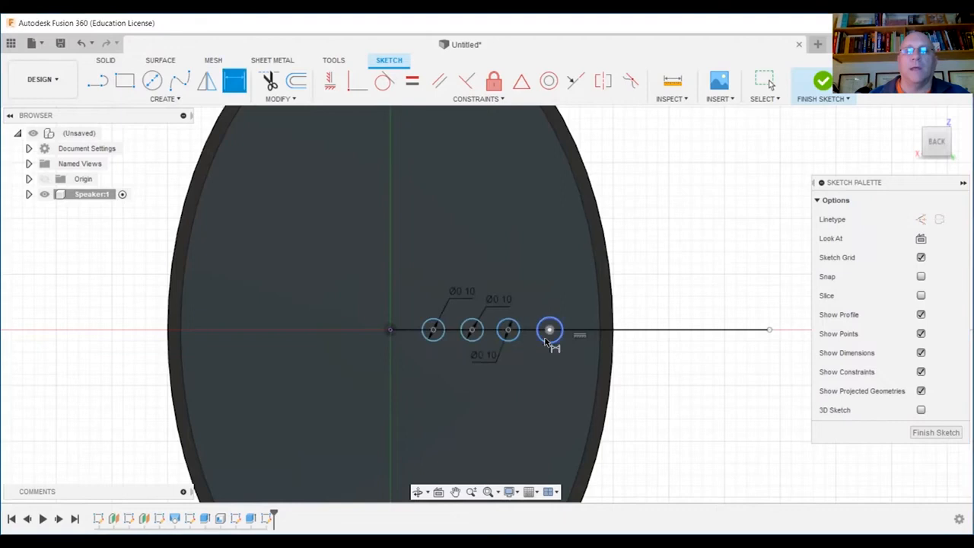
{"action": "left_click", "coordinate": [529, 368]}
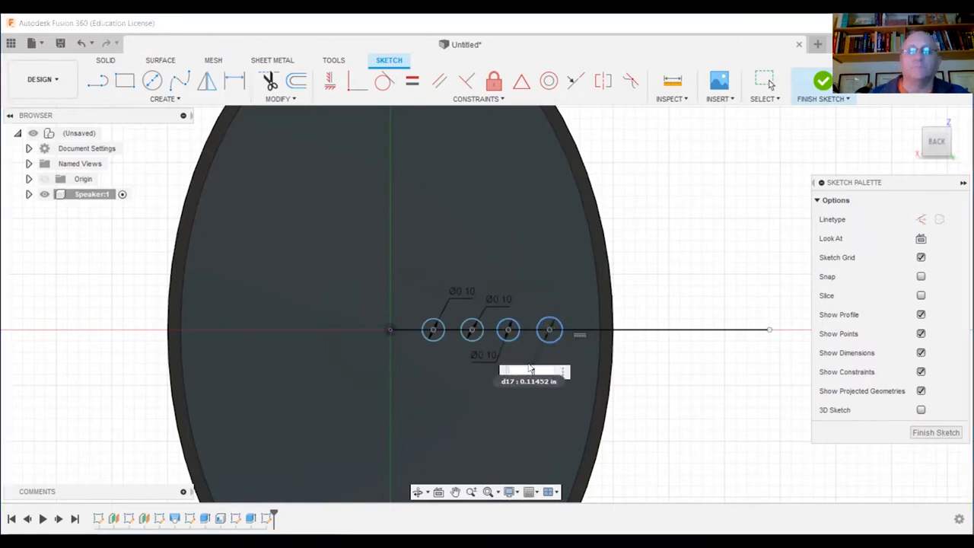
{"action": "type", "text": ".1"}
{"action": "key", "text": "Return"}
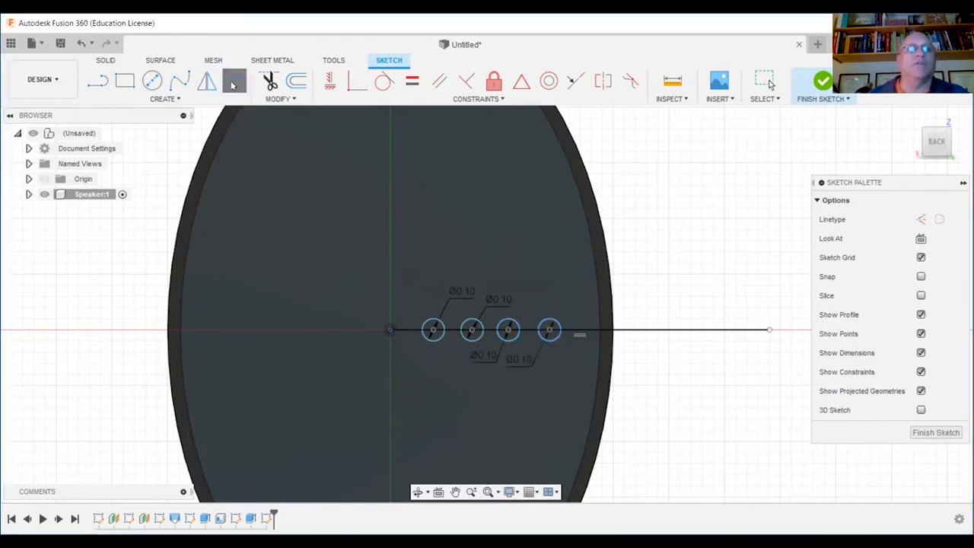
Dimension the center-to-center spacing between each pair of neighboring circles on the line to 0.15 in.
{"action": "left_click", "coordinate": [509, 331]}
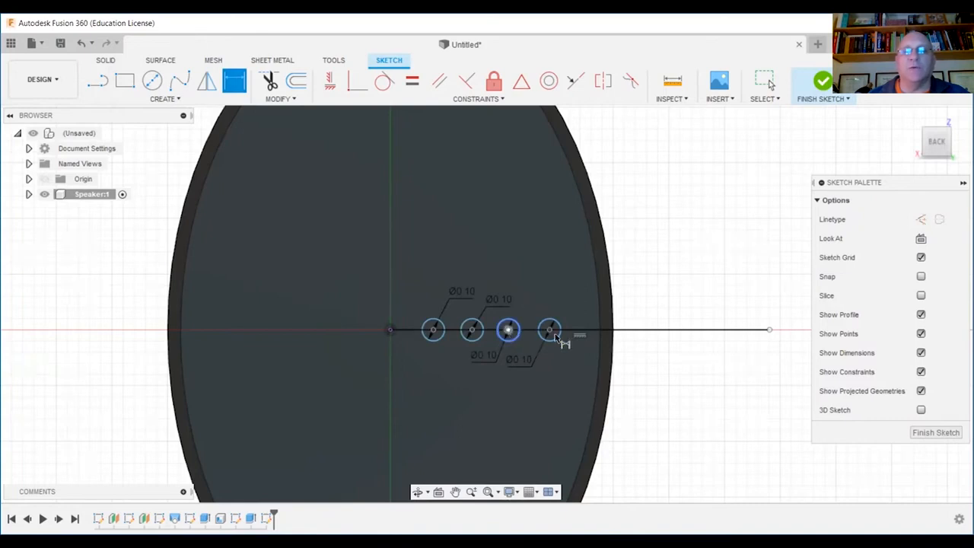
{"action": "left_click", "coordinate": [549, 330]}
{"action": "left_click", "coordinate": [567, 313]}
{"action": "type", "text": "1"}
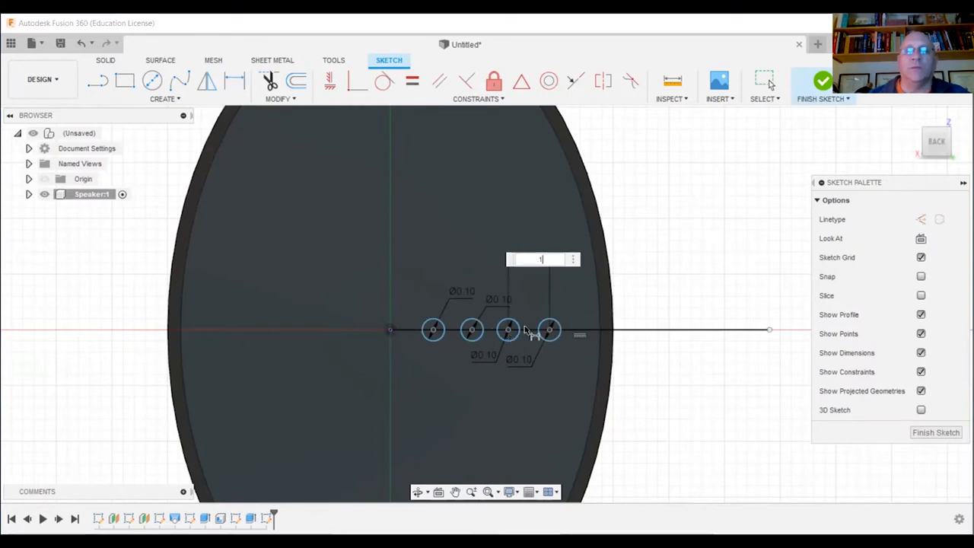
{"action": "key", "text": "Return"}
{"action": "left_click", "coordinate": [493, 286]}
{"action": "type", "text": ".15"}
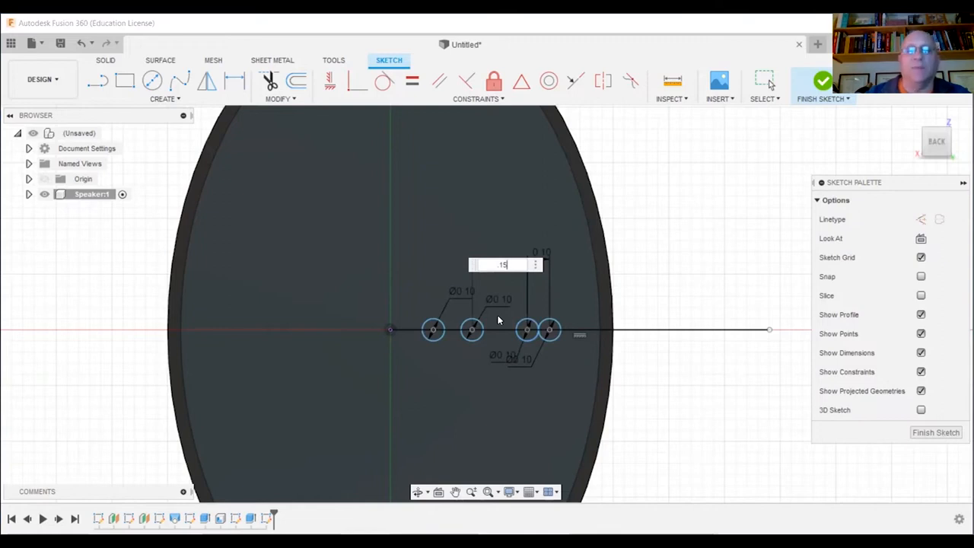
{"action": "key", "text": "Return"}
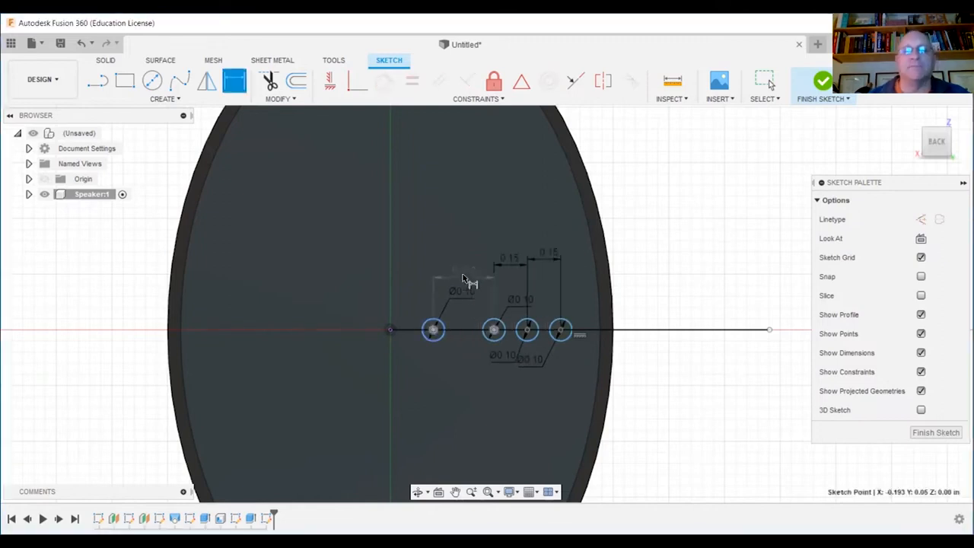
{"action": "double_click", "coordinate": [462, 276]}
{"action": "type", "text": ".15"}
{"action": "key", "text": "Return"}
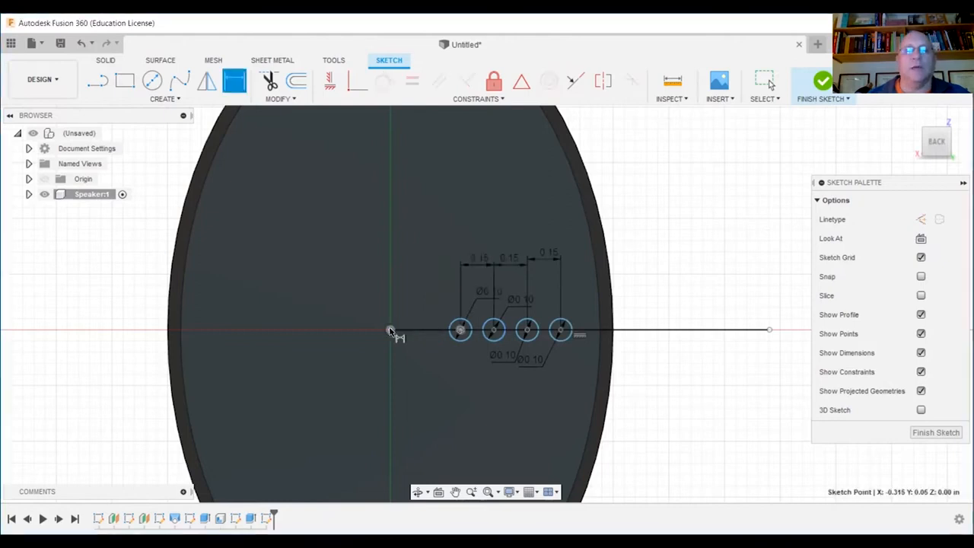
Dimension the distance from the cover's center to the center of the nearest circle at 0.25 in.
{"action": "left_click", "coordinate": [419, 281]}
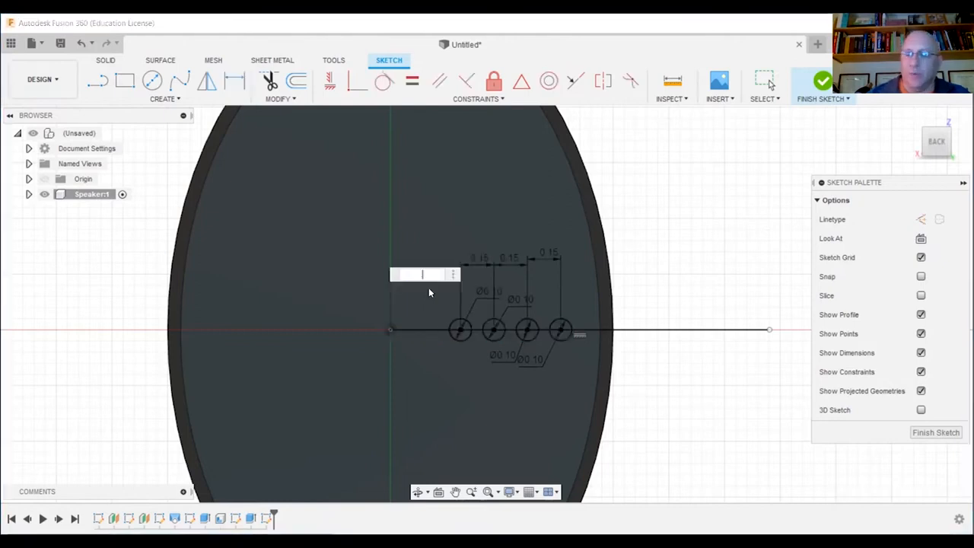
{"action": "type", "text": ".25"}
{"action": "key", "text": "Return"}
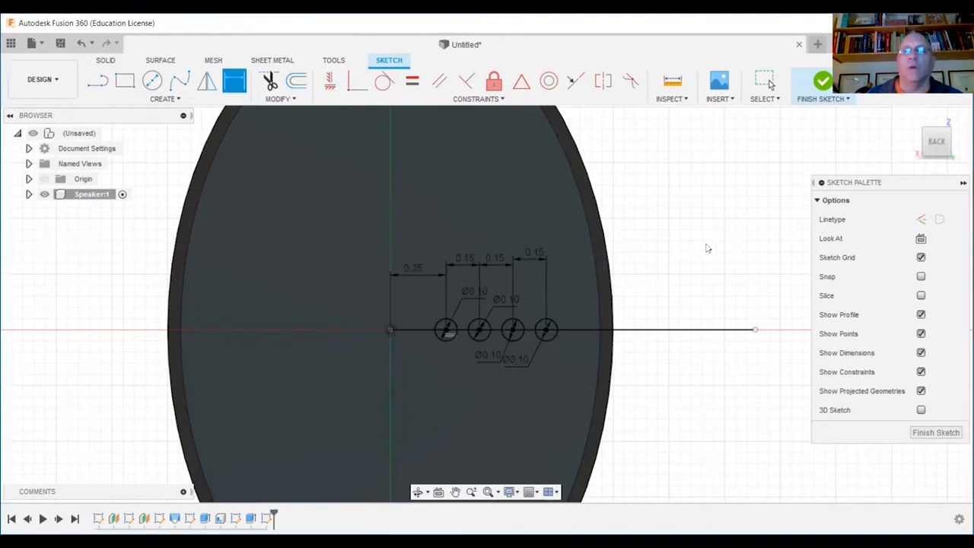
{"action": "right_click", "coordinate": [704, 245]}
{"action": "left_click", "coordinate": [661, 245]}
Convert the horizontal line through the circles to a construction line and finish the sketch.
{"action": "left_click", "coordinate": [662, 330]}
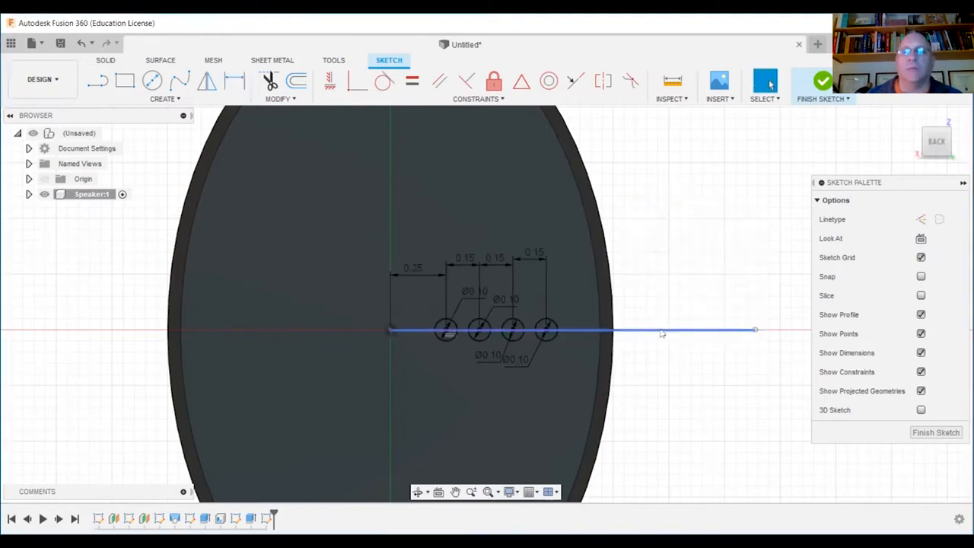
{"action": "right_click", "coordinate": [660, 331]}
{"action": "left_click", "coordinate": [624, 316]}
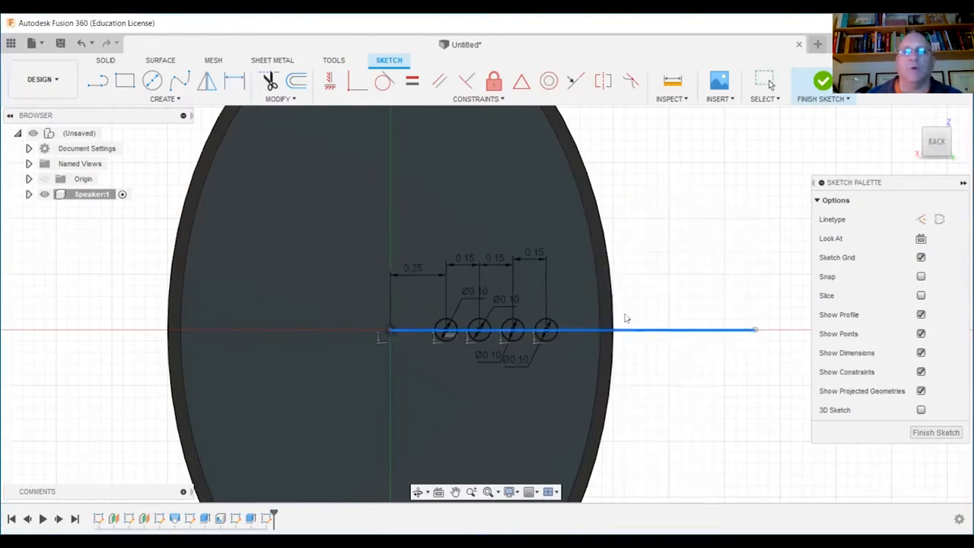
{"action": "left_click", "coordinate": [824, 81]}
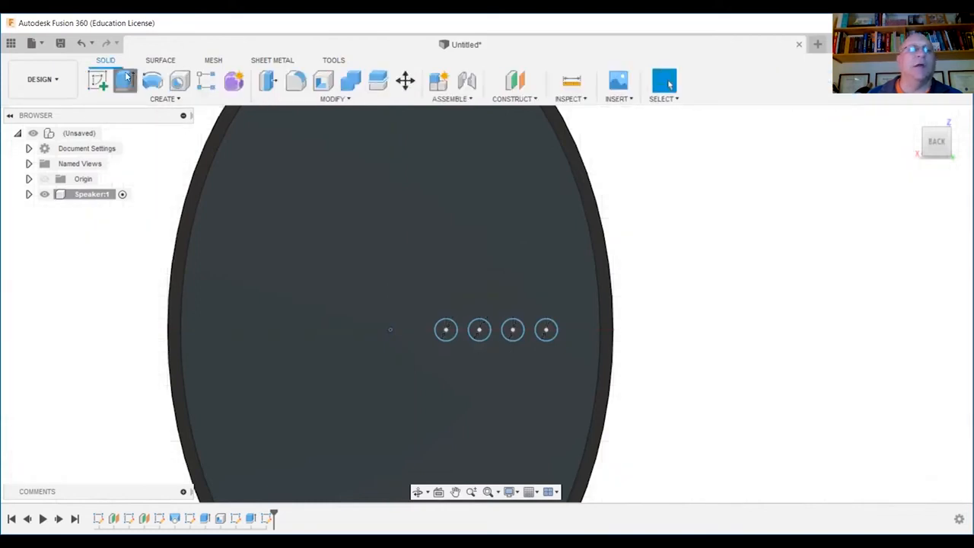
Extrude the four circle profiles -0.5 in as a cut through the front cover to make the speaker holes.
{"action": "key", "text": "e"}
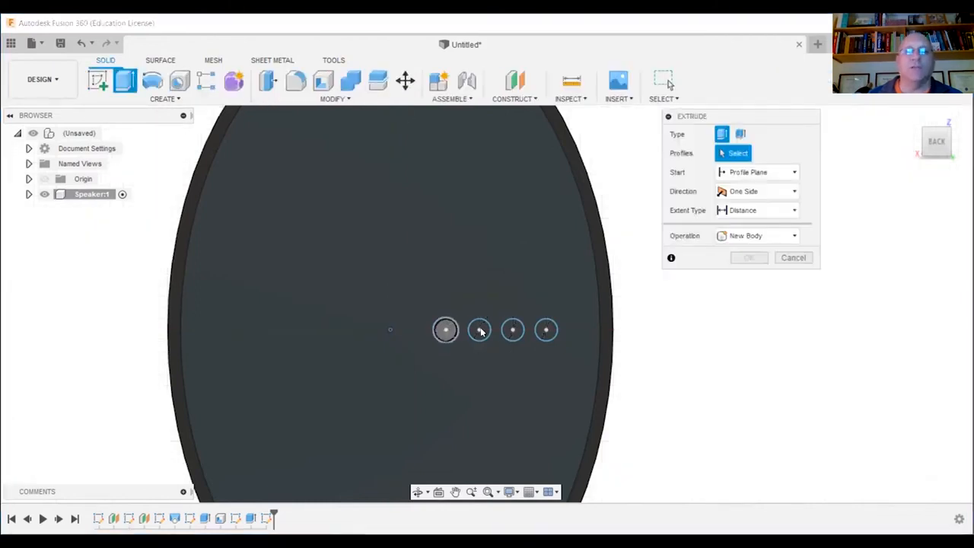
{"action": "left_click", "coordinate": [478, 330]}
{"action": "left_click", "coordinate": [513, 332]}
{"action": "left_click", "coordinate": [545, 330]}
{"action": "left_click", "coordinate": [447, 331]}
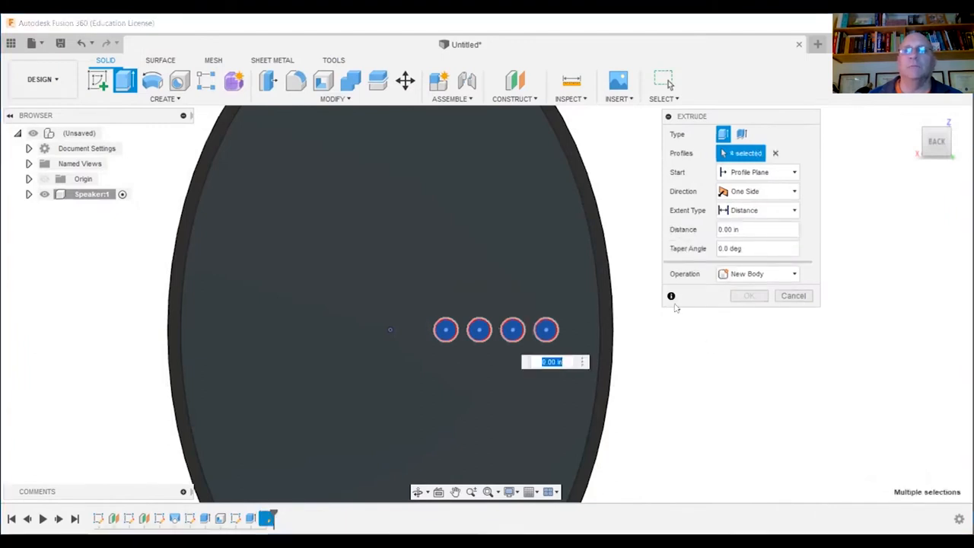
{"action": "left_click", "coordinate": [418, 492]}
{"action": "left_click_drag", "start_coordinate": [418, 329], "coordinate": [480, 353]}
{"action": "key", "text": "Escape"}
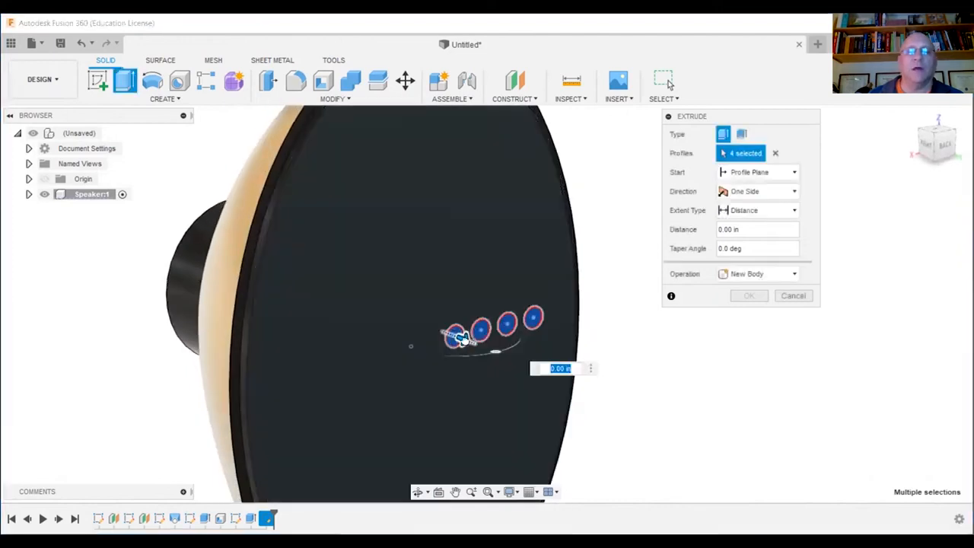
{"action": "left_click_drag", "start_coordinate": [455, 337], "coordinate": [402, 316]}
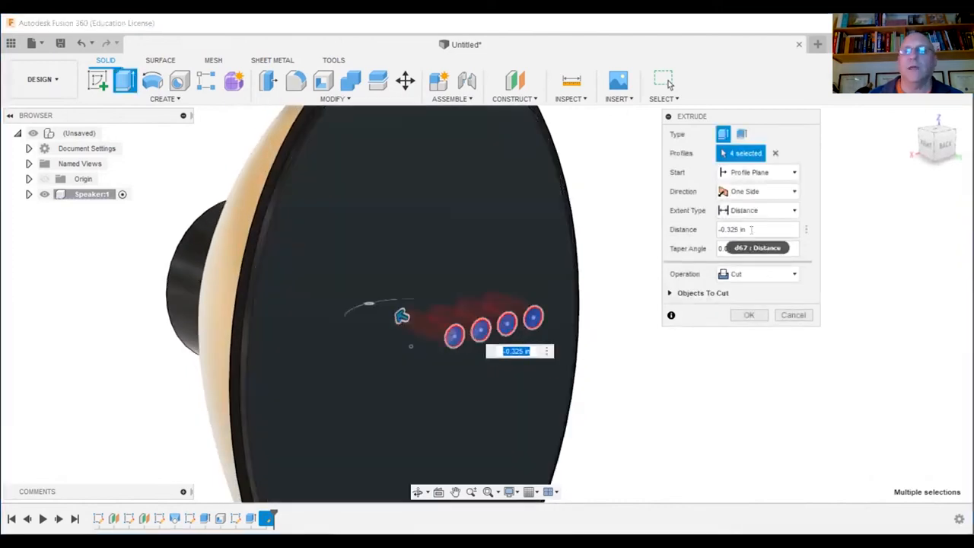
{"action": "left_click", "coordinate": [750, 229]}
{"action": "type", "text": "-.5"}
{"action": "key", "text": "Return"}
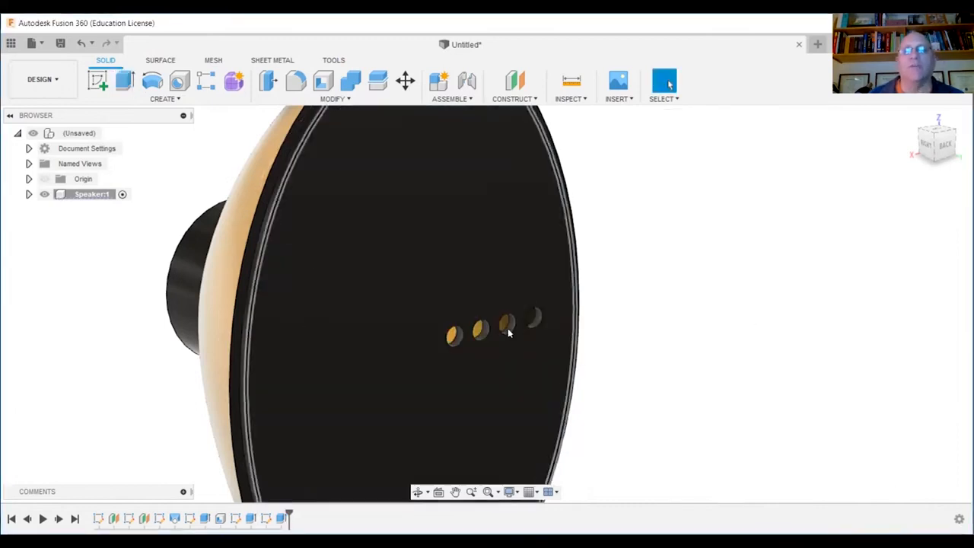
Construct an axis through the small black cylinder behind the speaker cone and extend it well beyond the cylinder's back end.
{"action": "left_click", "coordinate": [417, 493]}
{"action": "mouse_move", "coordinate": [430, 380]}
{"action": "left_mouse_down"}
{"action": "mouse_move", "coordinate": [404, 343]}
{"action": "mouse_move", "coordinate": [387, 343]}
{"action": "mouse_move", "coordinate": [388, 365]}
{"action": "mouse_move", "coordinate": [407, 377]}
{"action": "mouse_move", "coordinate": [453, 371]}
{"action": "mouse_move", "coordinate": [442, 371]}
{"action": "left_mouse_up"}
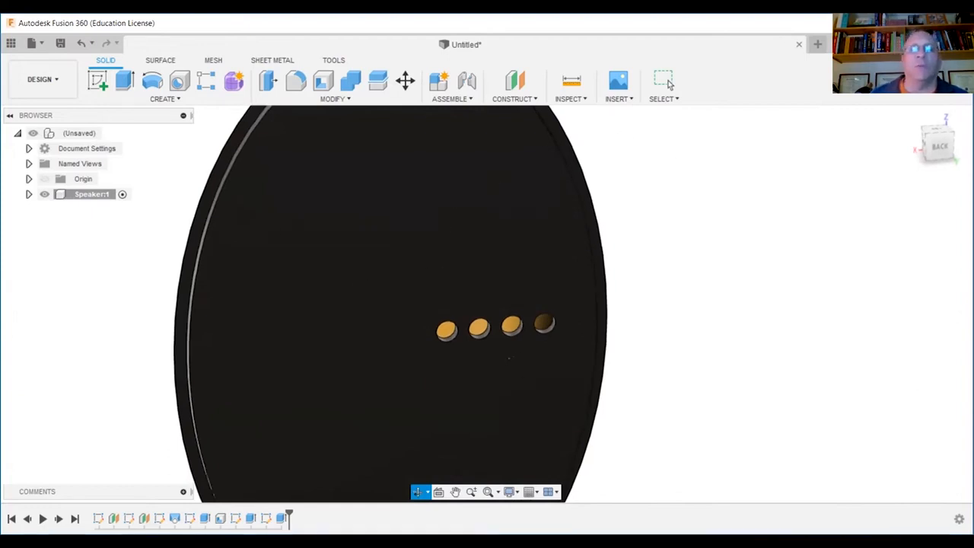
{"action": "left_click_drag", "start_coordinate": [475, 366], "coordinate": [481, 368]}
{"action": "scroll", "coordinate": [482, 354], "scroll_direction": "down", "scroll_amount": 3}
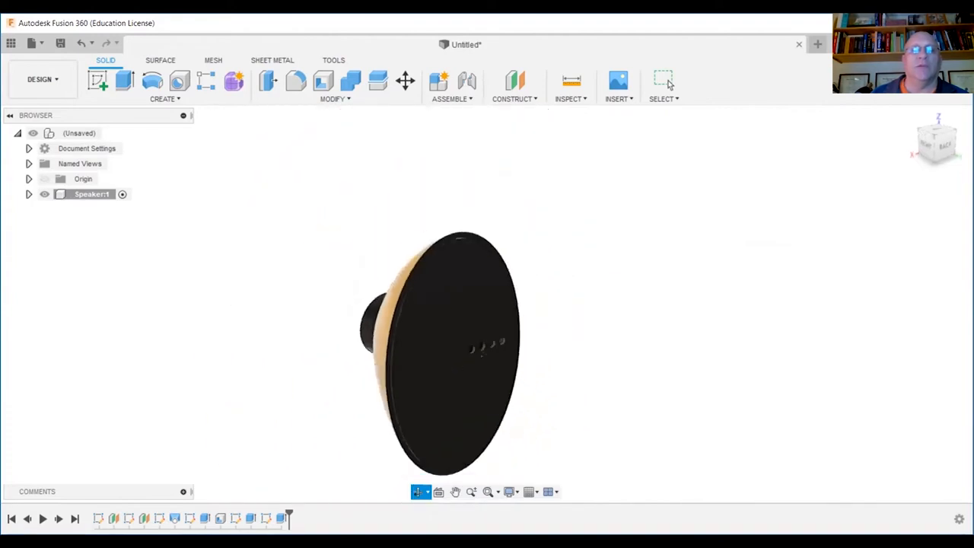
{"action": "left_click", "coordinate": [538, 98]}
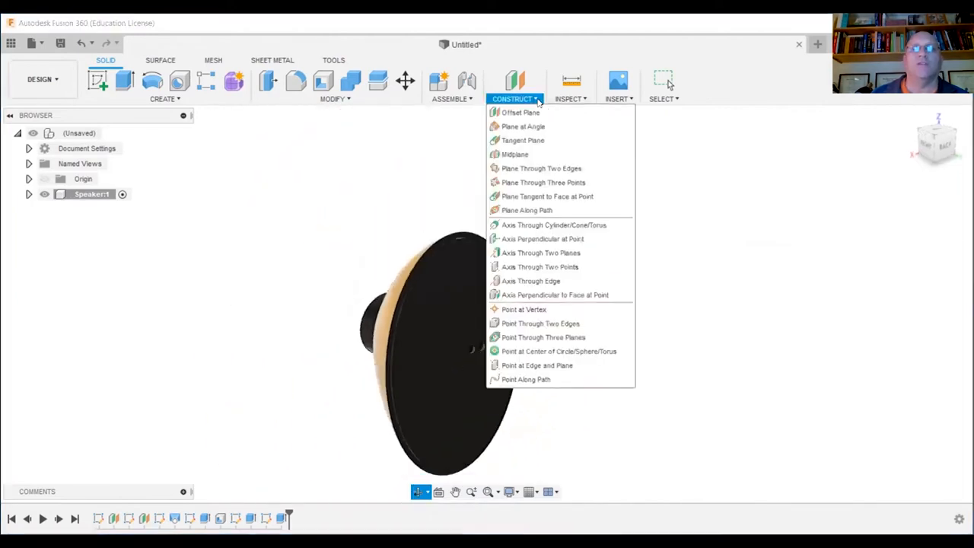
{"action": "left_click", "coordinate": [540, 226]}
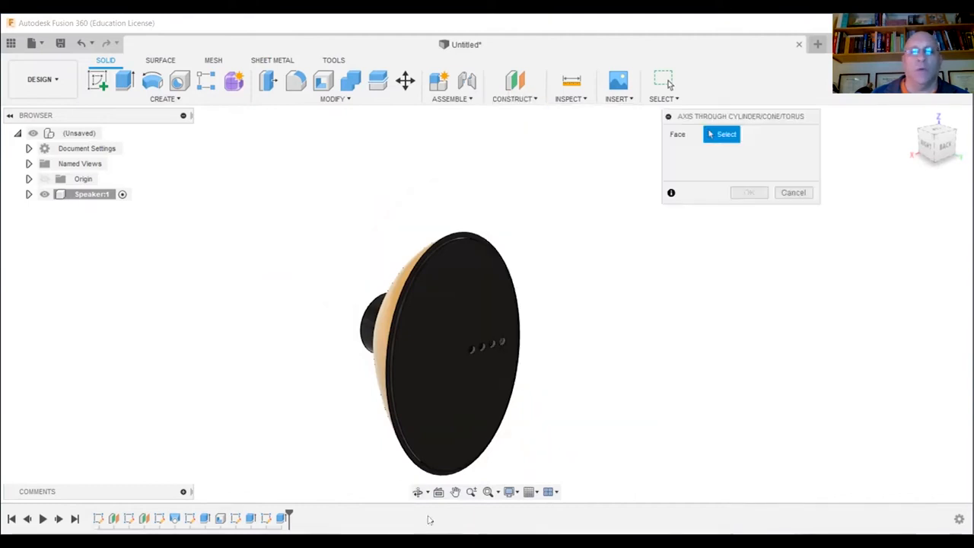
{"action": "left_click", "coordinate": [417, 492]}
{"action": "left_click_drag", "start_coordinate": [429, 443], "coordinate": [511, 425]}
{"action": "right_click", "coordinate": [480, 382]}
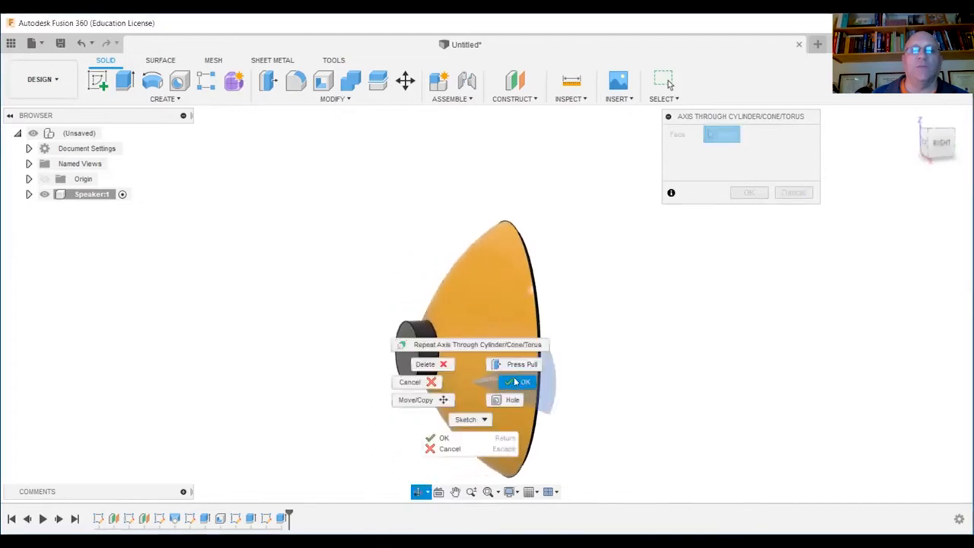
{"action": "left_click", "coordinate": [444, 437]}
{"action": "left_click", "coordinate": [426, 355]}
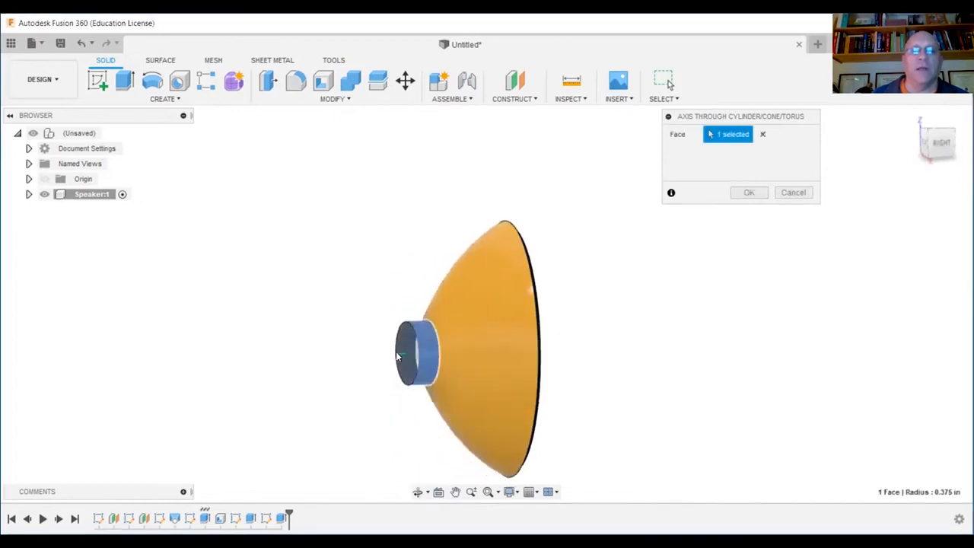
{"action": "left_click", "coordinate": [748, 192]}
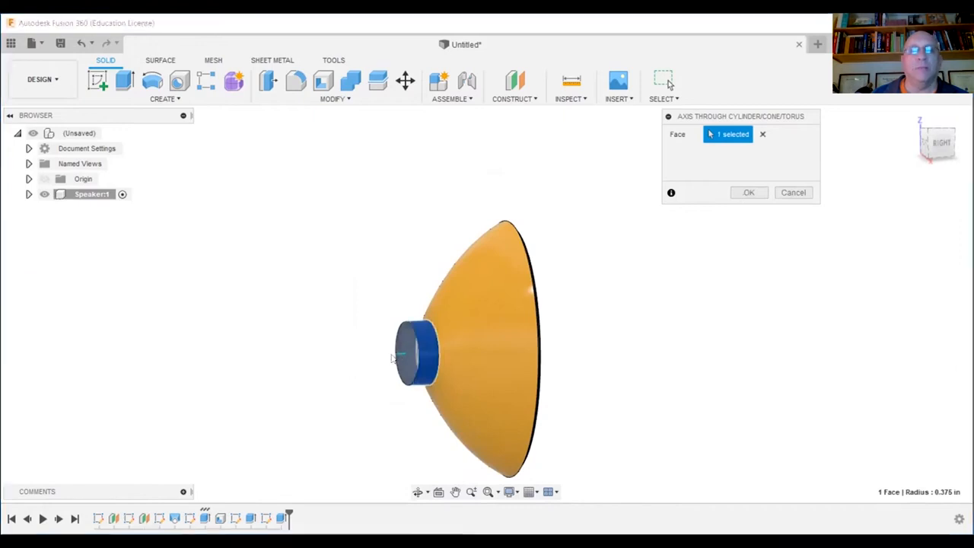
{"action": "left_click_drag", "start_coordinate": [327, 369], "coordinate": [159, 385]}
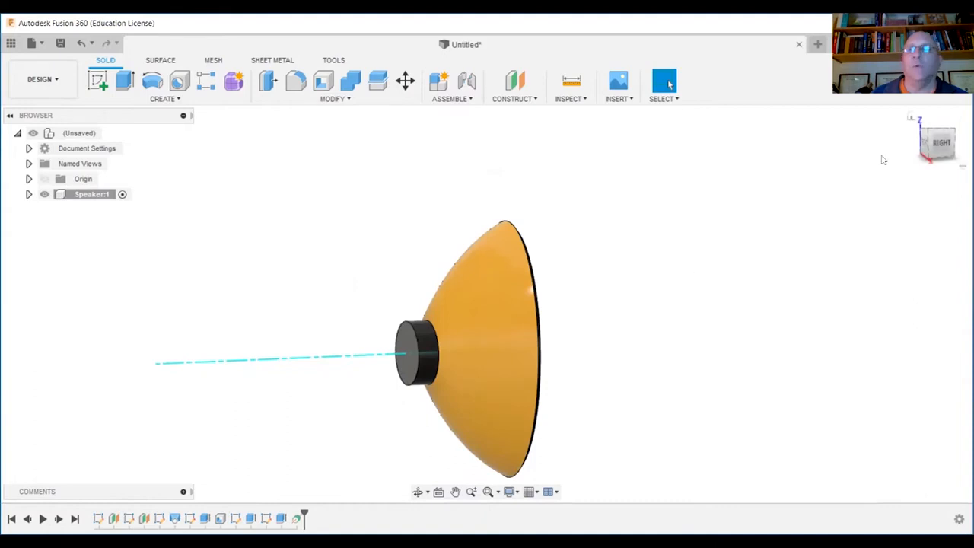
Start a circular pattern of faces with the front cover angled so the inner walls of the four holes can be picked.
{"action": "left_click", "coordinate": [418, 493]}
{"action": "left_click_drag", "start_coordinate": [415, 377], "coordinate": [338, 375]}
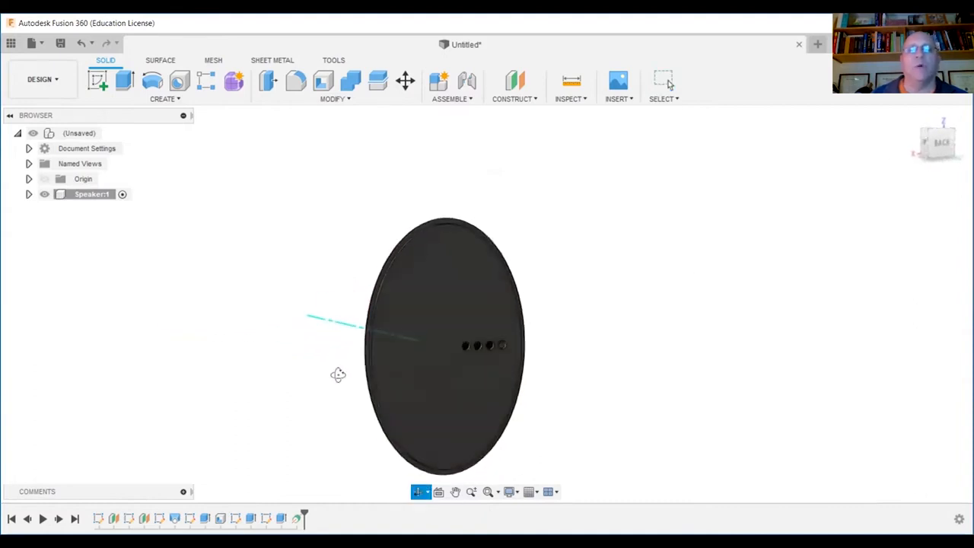
{"action": "left_click", "coordinate": [668, 84]}
{"action": "left_click", "coordinate": [941, 143]}
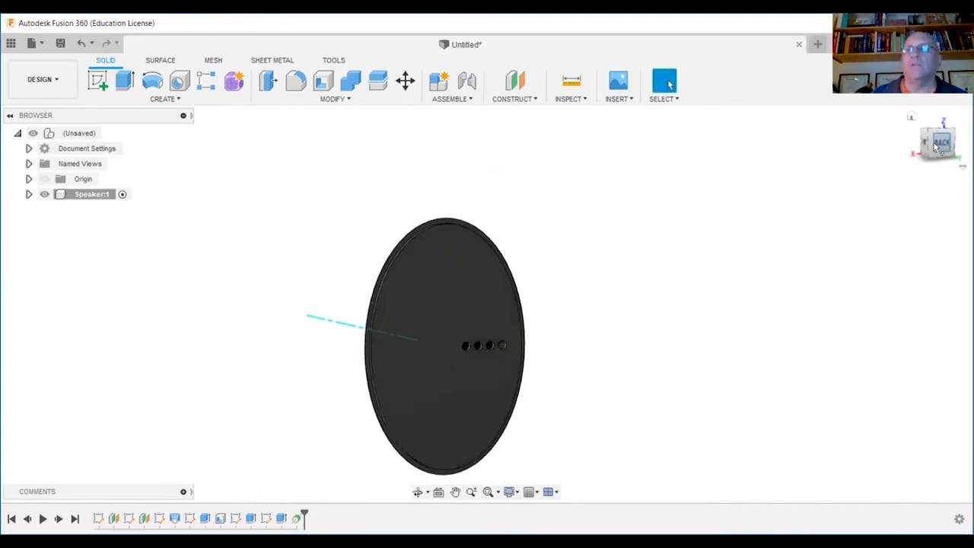
{"action": "left_click", "coordinate": [167, 100]}
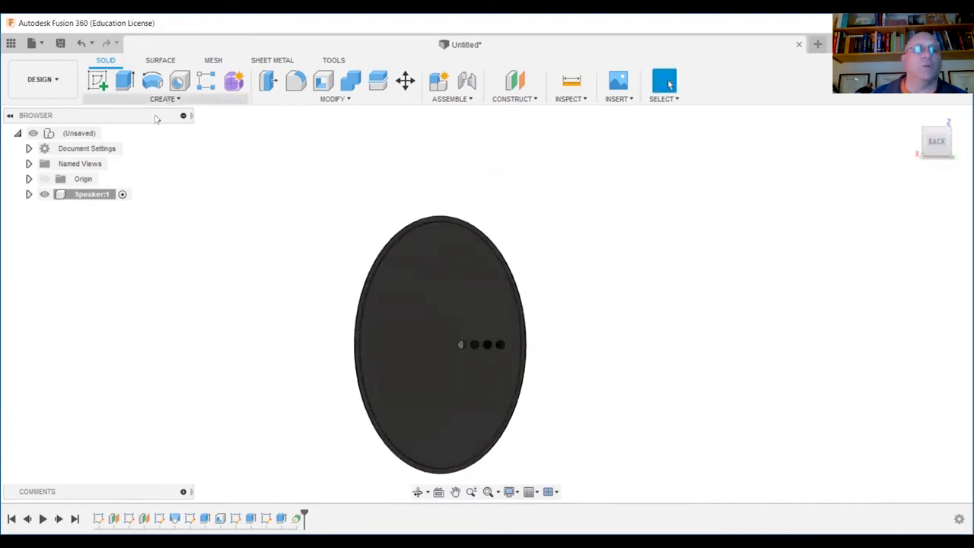
{"action": "mouse_move", "coordinate": [165, 381]}
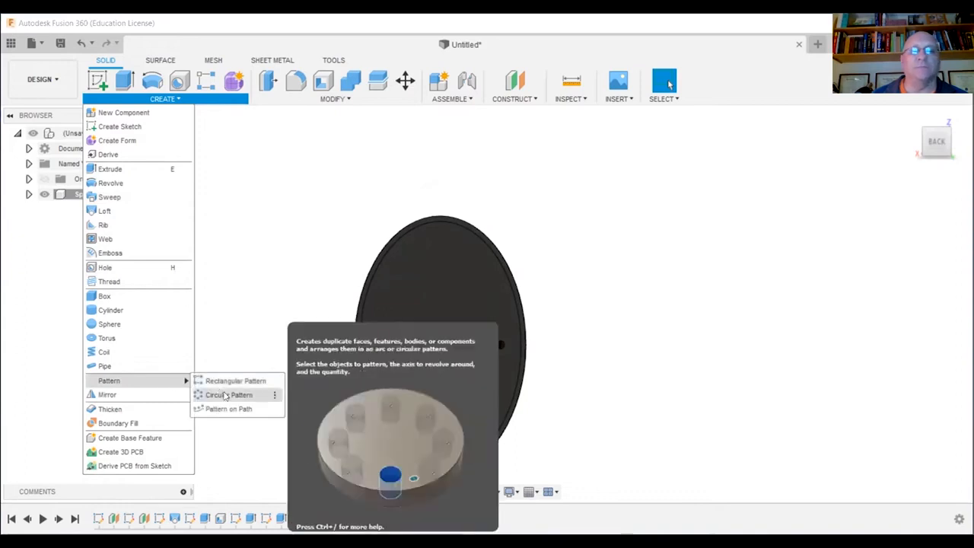
{"action": "left_click", "coordinate": [225, 395]}
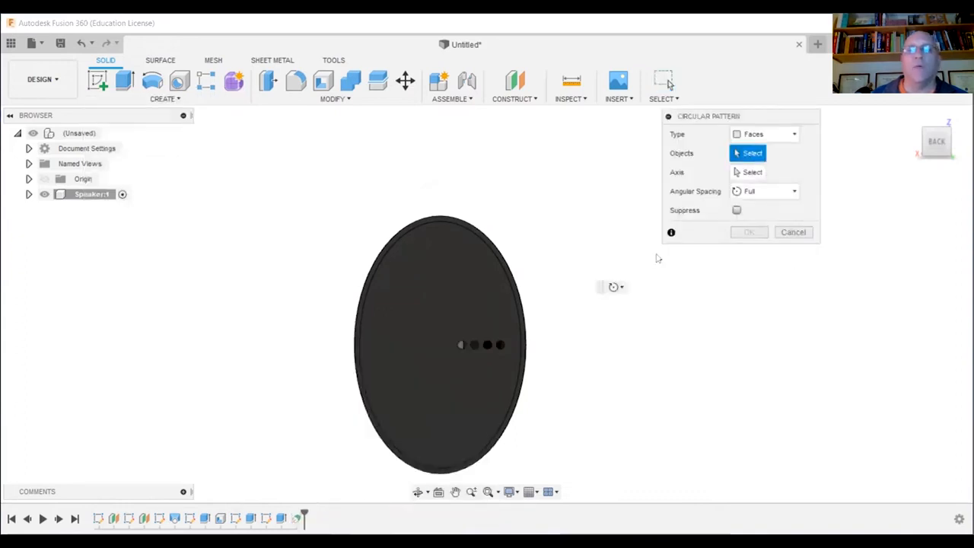
{"action": "scroll", "coordinate": [473, 346], "scroll_direction": "up", "scroll_amount": 5}
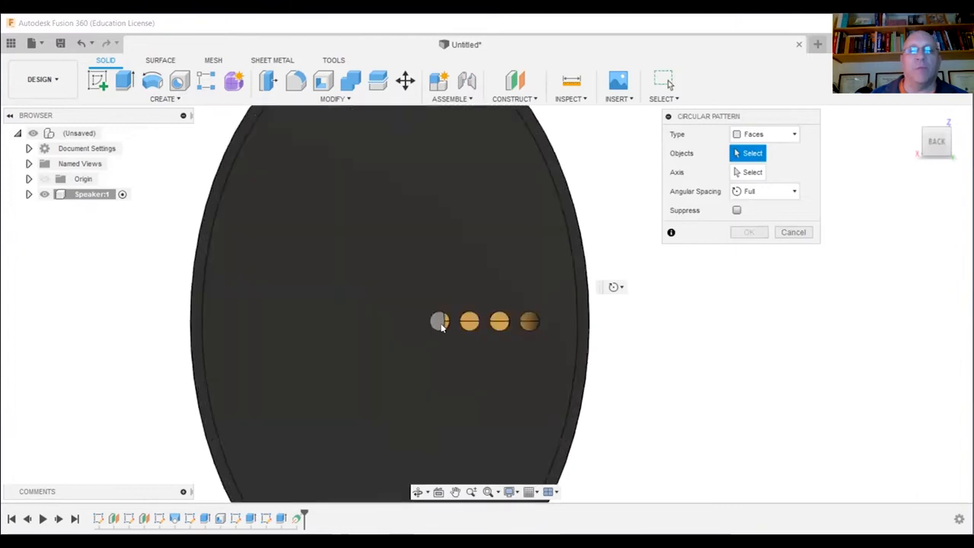
{"action": "left_click", "coordinate": [418, 493]}
{"action": "left_click_drag", "start_coordinate": [385, 427], "coordinate": [430, 406]}
{"action": "right_click", "coordinate": [430, 407]}
{"action": "left_click", "coordinate": [471, 406]}
{"action": "left_click", "coordinate": [496, 324]}
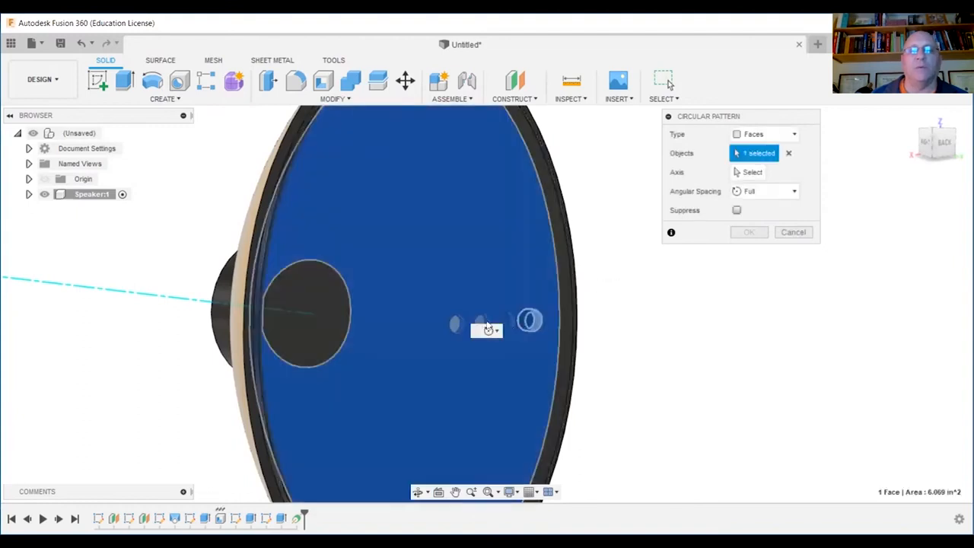
{"action": "left_click", "coordinate": [457, 325]}
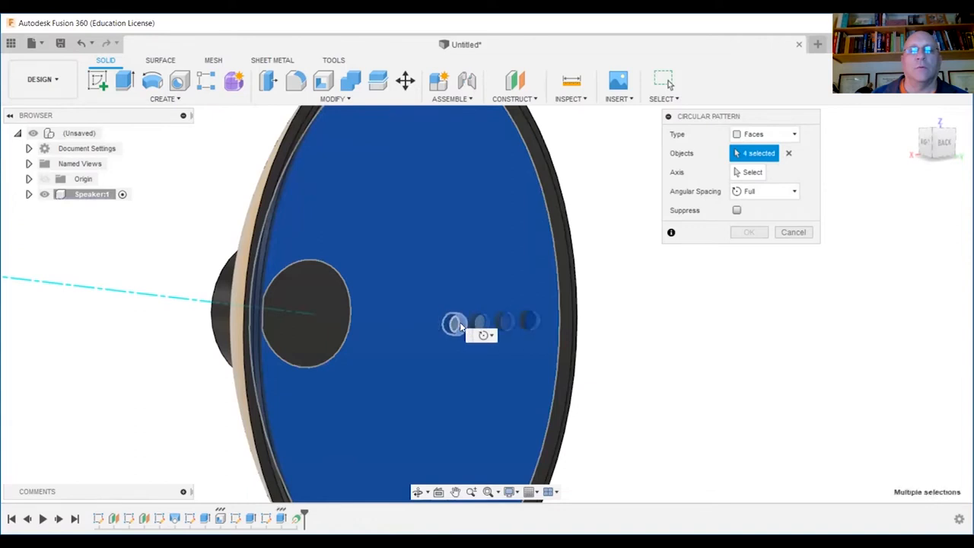
{"action": "left_click", "coordinate": [788, 153]}
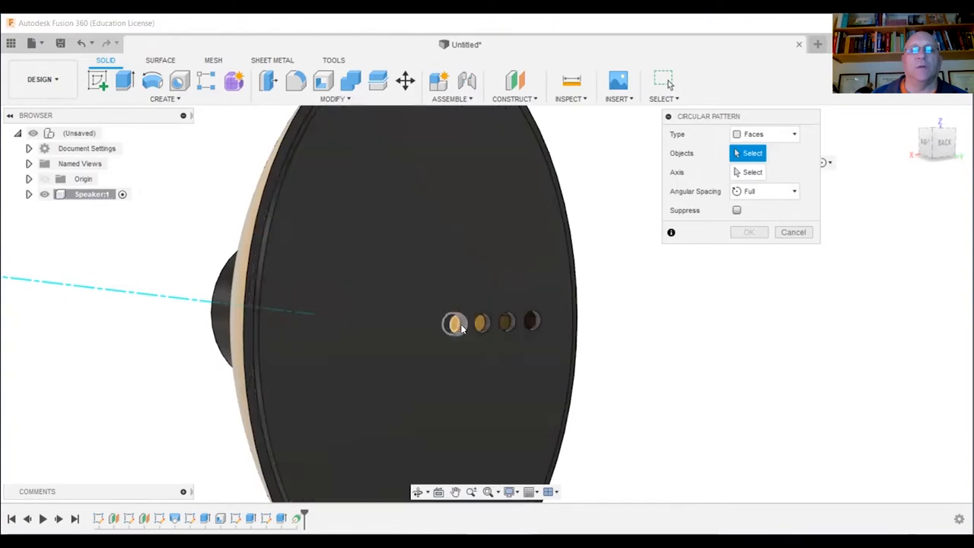
Pattern the wall faces of the four holes around the construction axis over the full circle with a quantity of 10.
{"action": "left_click", "coordinate": [461, 327]}
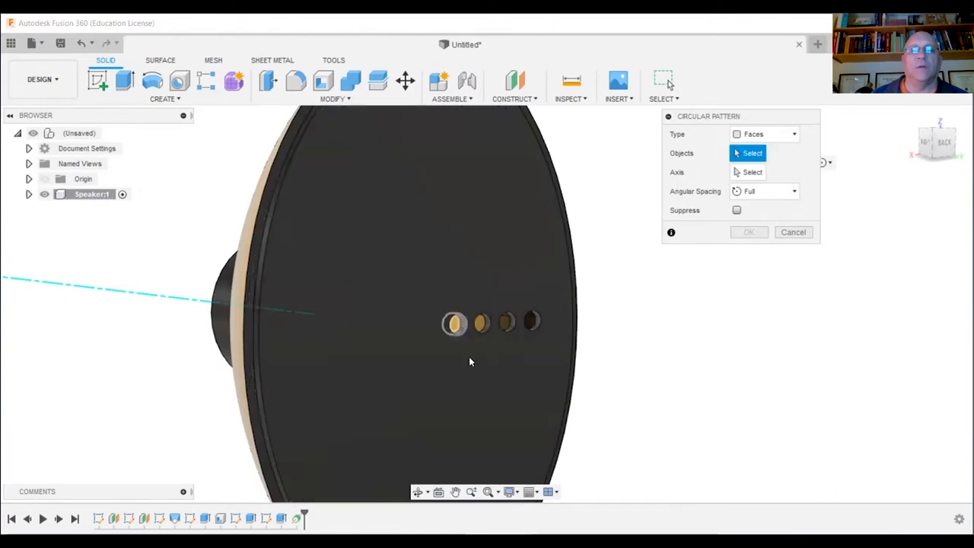
{"action": "left_click", "coordinate": [511, 325]}
{"action": "left_click", "coordinate": [536, 320]}
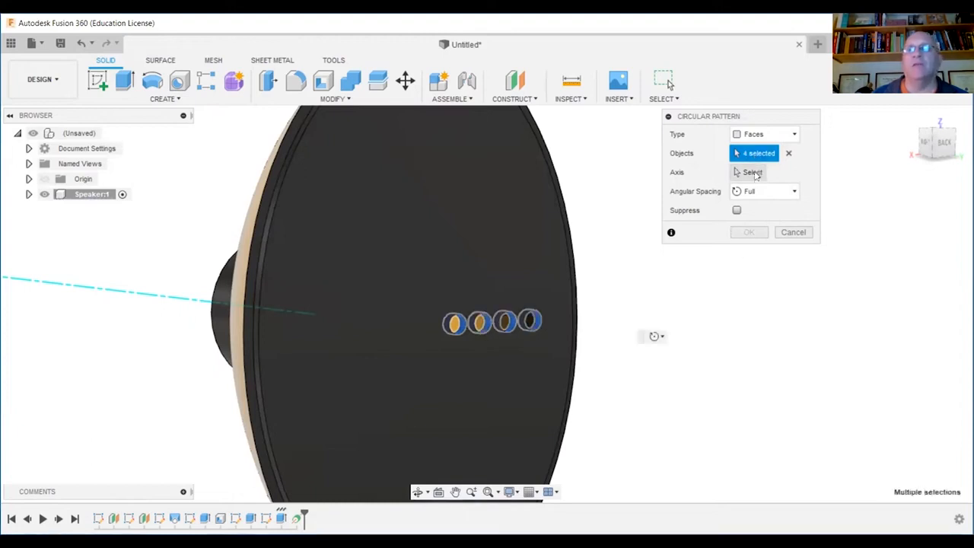
{"action": "left_click", "coordinate": [753, 173]}
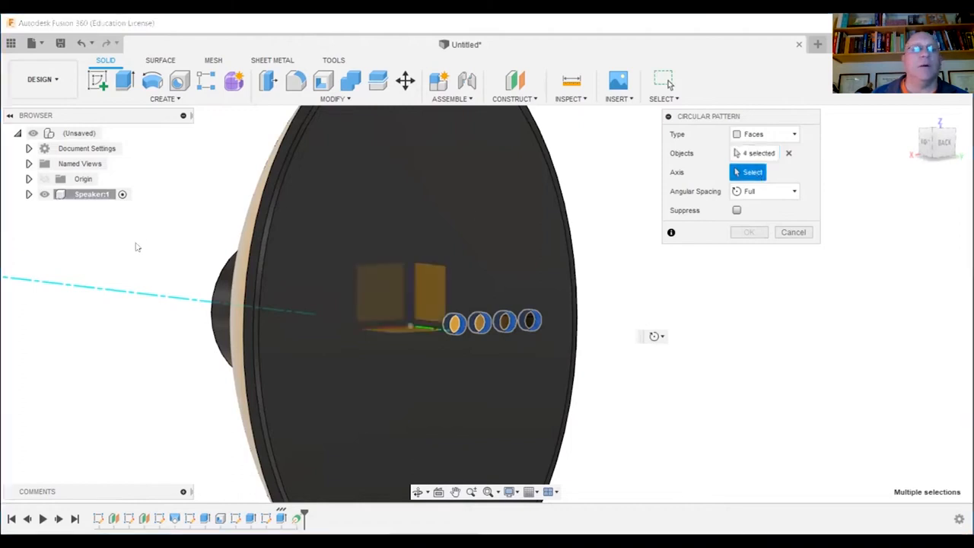
{"action": "left_click", "coordinate": [126, 298]}
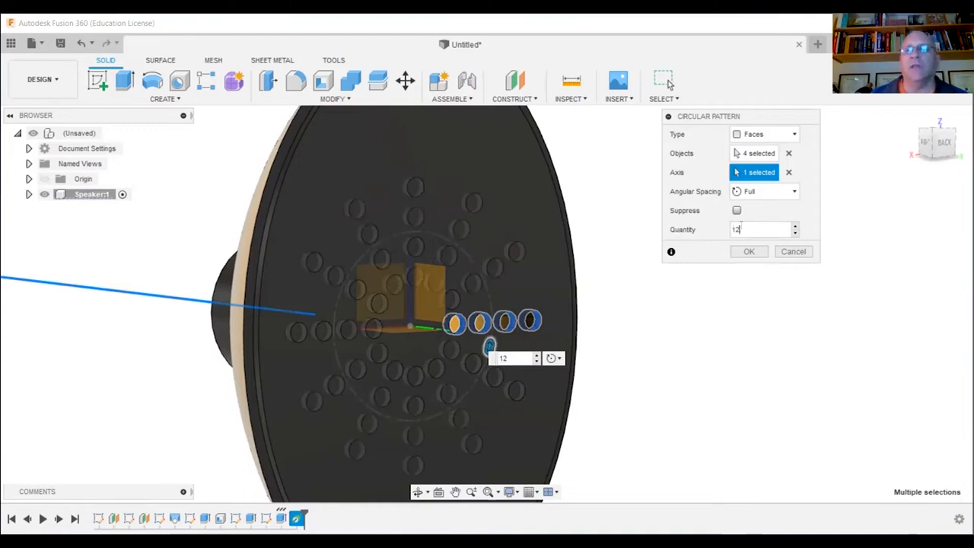
{"action": "type", "text": "0"}
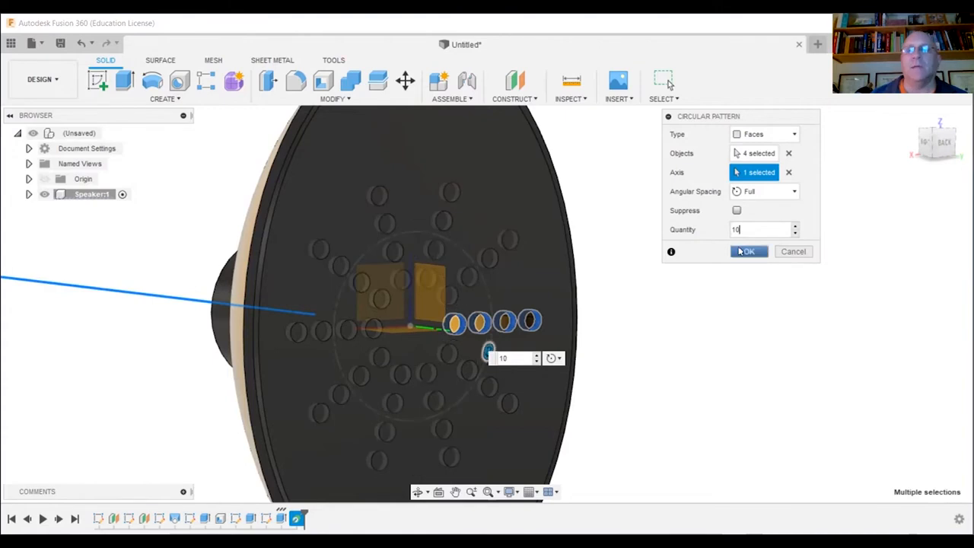
{"action": "left_click", "coordinate": [744, 251]}
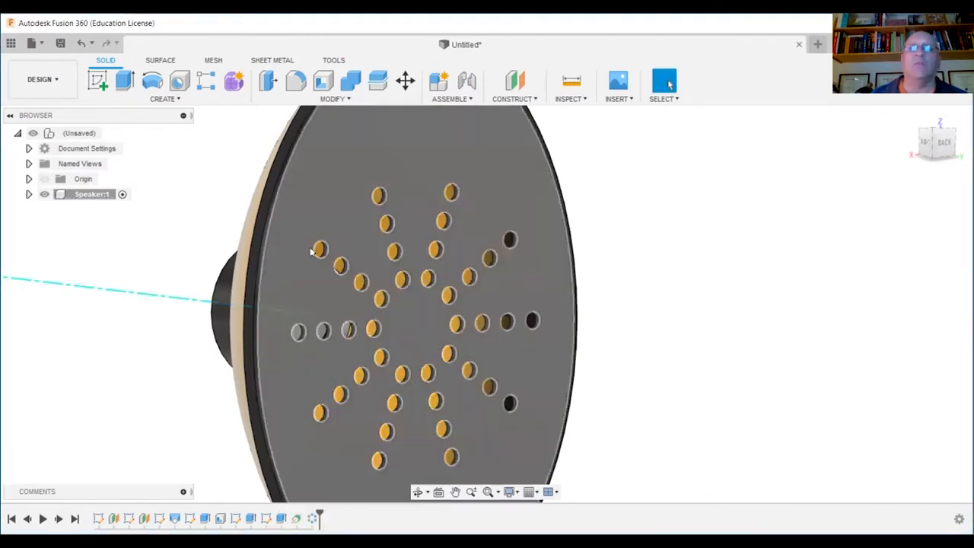
Hide the construction axis Axis1 in the Speaker component.
{"action": "scroll", "coordinate": [622, 358], "scroll_direction": "down", "scroll_amount": 5}
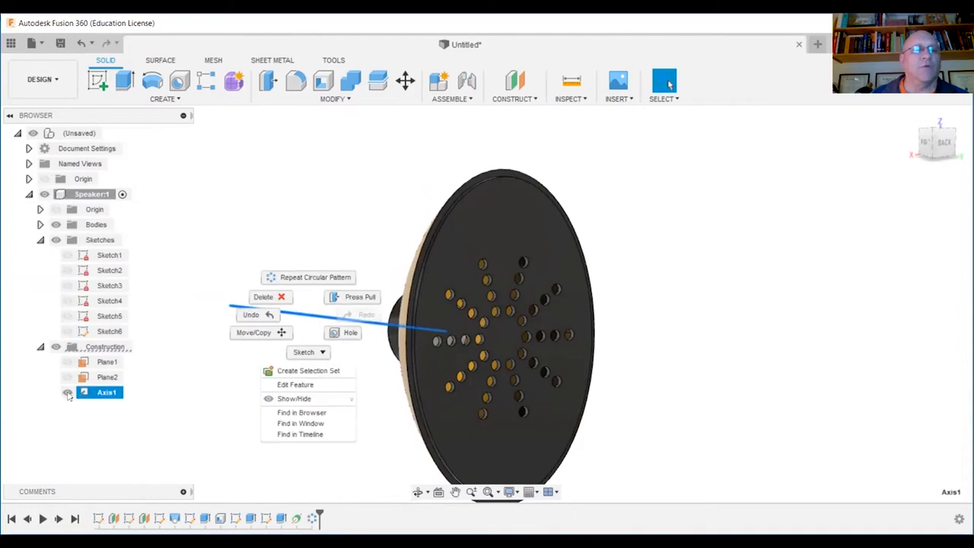
{"action": "left_click", "coordinate": [68, 395]}
{"action": "key", "text": "Escape"}
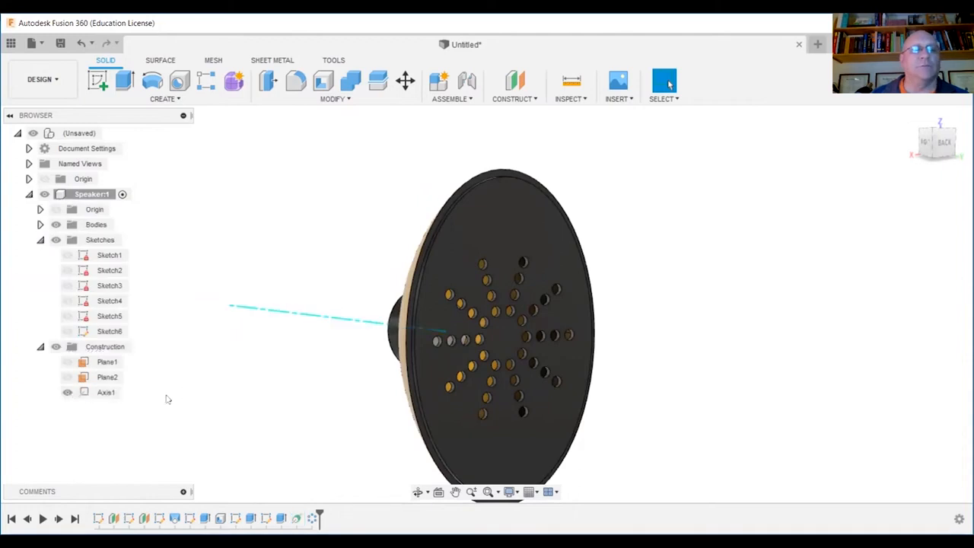
{"action": "left_click", "coordinate": [68, 392]}
Save the design as Headphones in the Unit 1 > 1.3 folder.
{"action": "scroll", "coordinate": [261, 381], "scroll_direction": "down", "scroll_amount": 2}
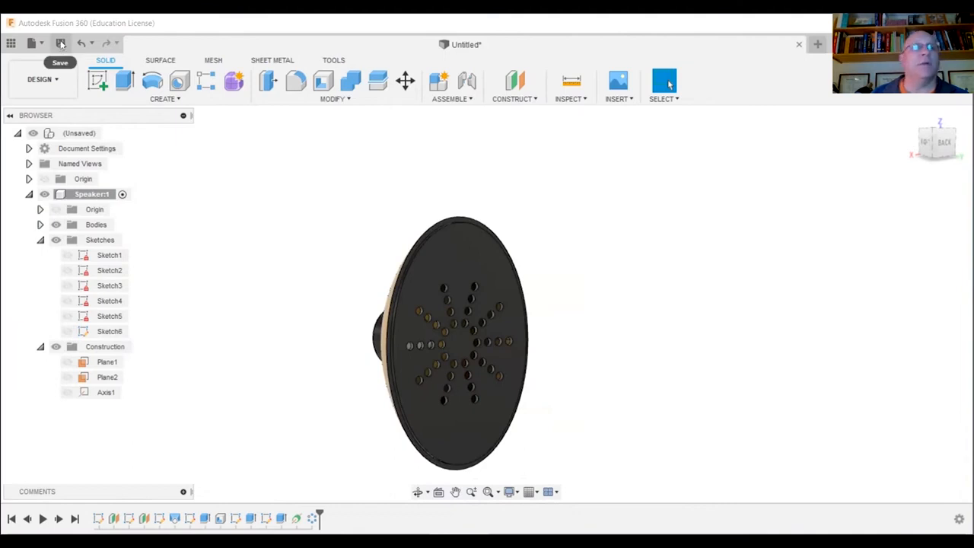
{"action": "left_click", "coordinate": [60, 43]}
{"action": "type", "text": "Headphones"}
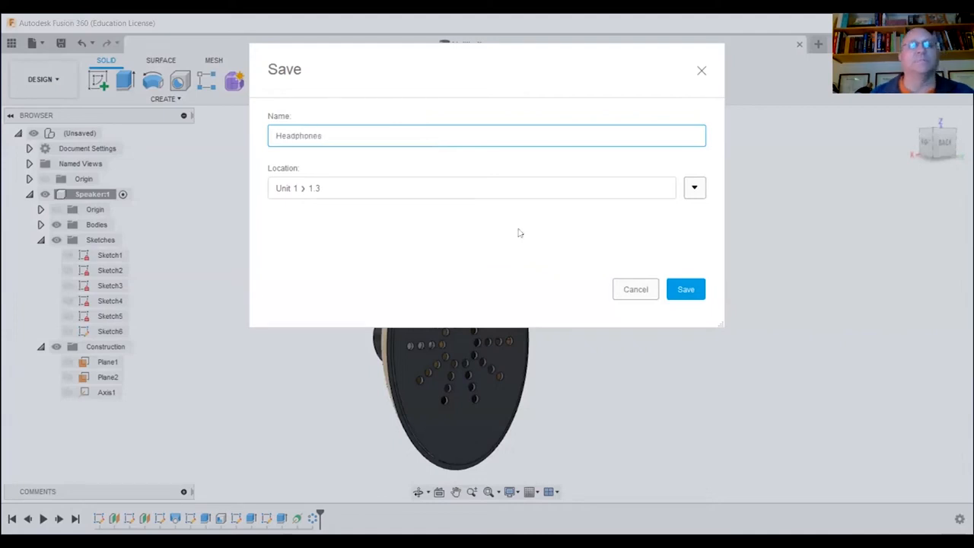
{"action": "key", "text": "Return"}
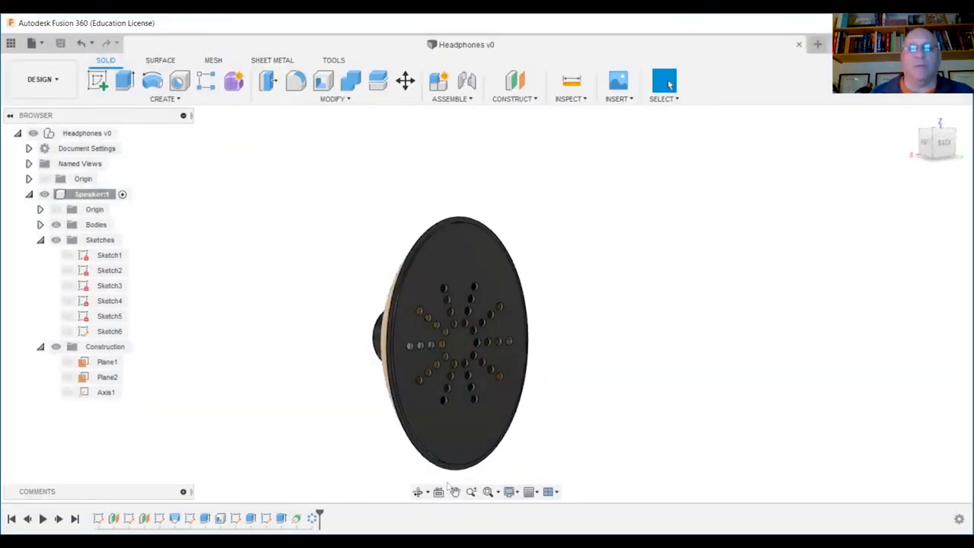
Start a new sketch in the Speaker component on the vertical origin plane that faces the right view.
{"action": "left_click", "coordinate": [913, 116]}
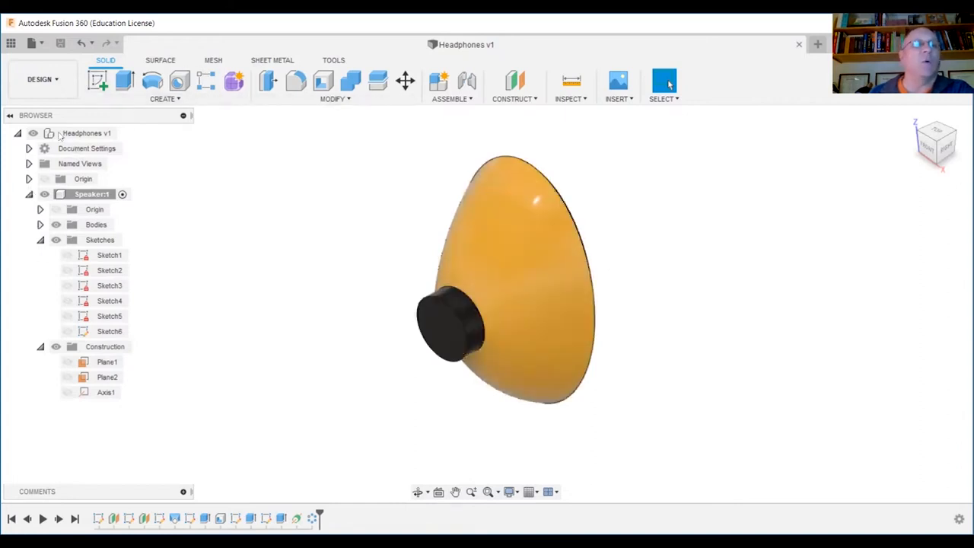
{"action": "left_click", "coordinate": [98, 82]}
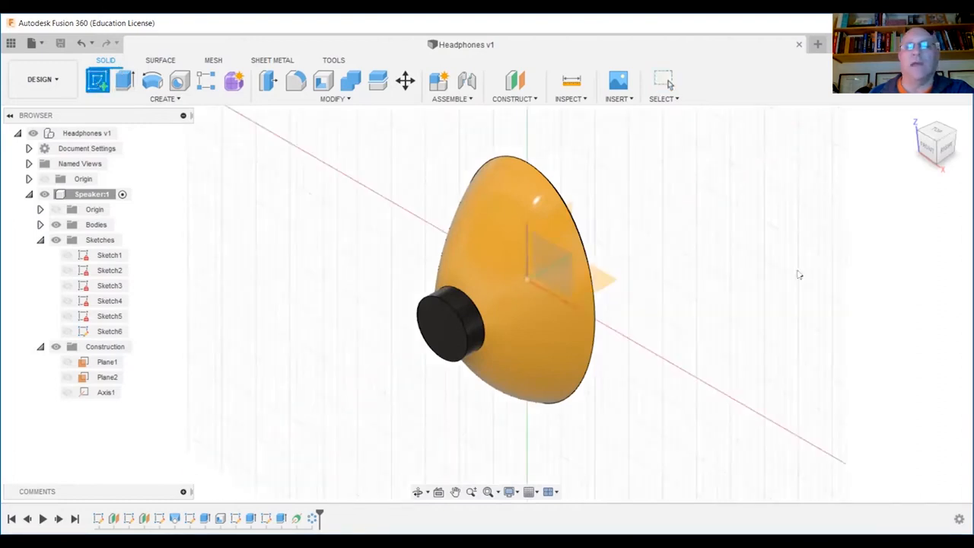
{"action": "left_click", "coordinate": [948, 151]}
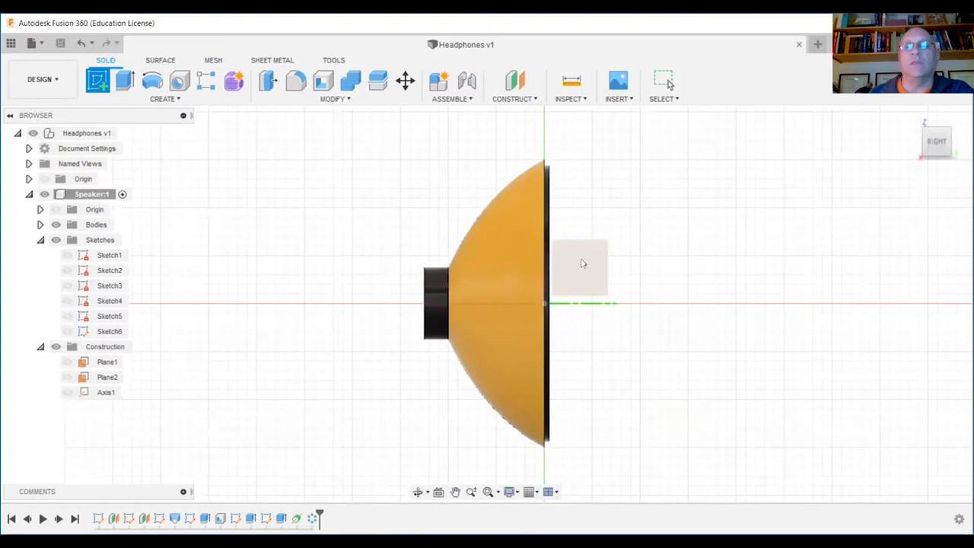
{"action": "left_click", "coordinate": [591, 269]}
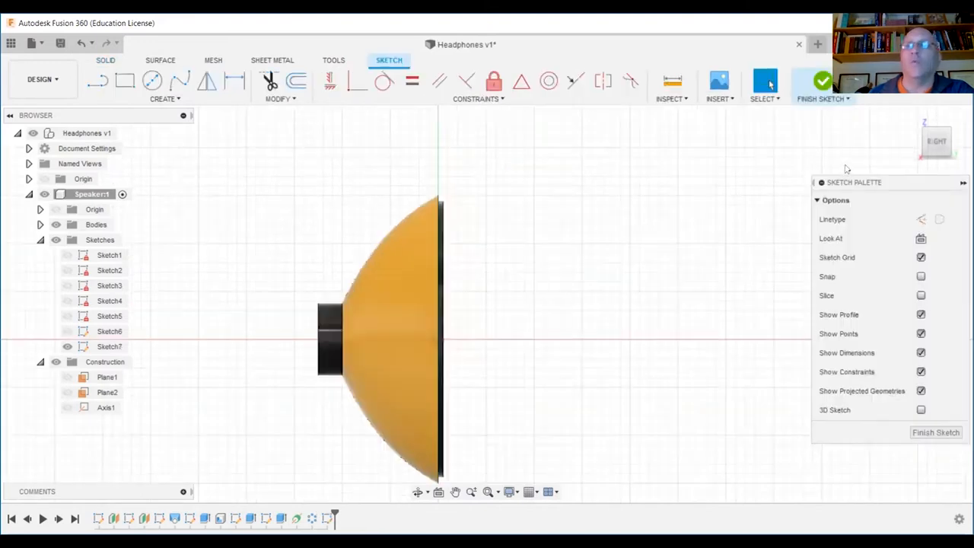
Project the back end edge of the small black cylinder into the sketch, working square to the right view.
{"action": "left_click", "coordinate": [911, 116]}
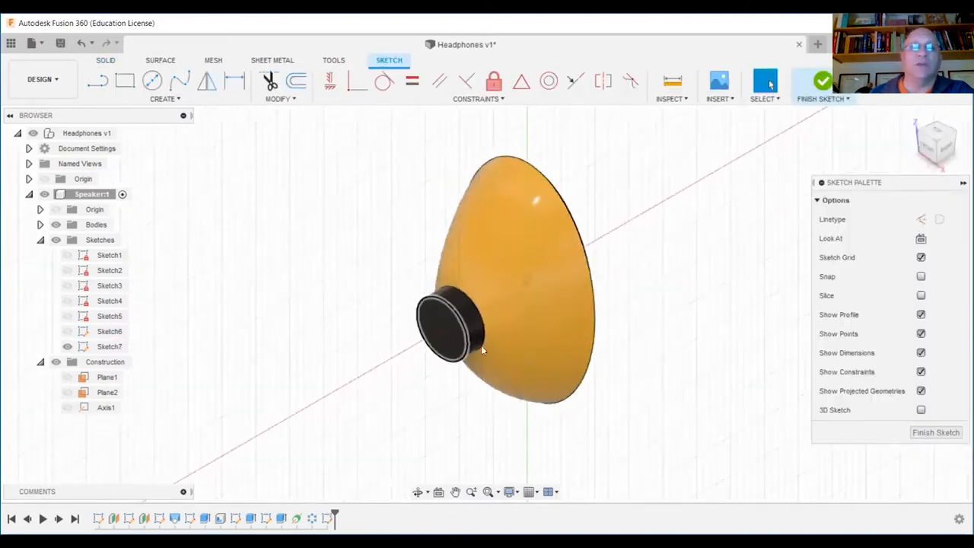
{"action": "left_click", "coordinate": [421, 493]}
{"action": "mouse_move", "coordinate": [433, 376]}
{"action": "left_mouse_down"}
{"action": "mouse_move", "coordinate": [484, 366]}
{"action": "mouse_move", "coordinate": [413, 360]}
{"action": "left_mouse_up"}
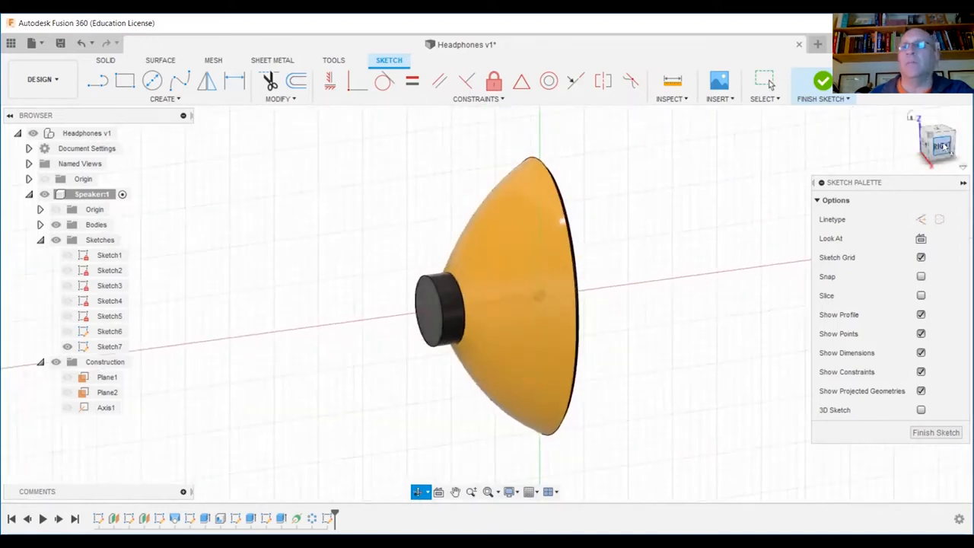
{"action": "left_click", "coordinate": [942, 146]}
{"action": "scroll", "coordinate": [438, 298], "scroll_direction": "up", "scroll_amount": 5}
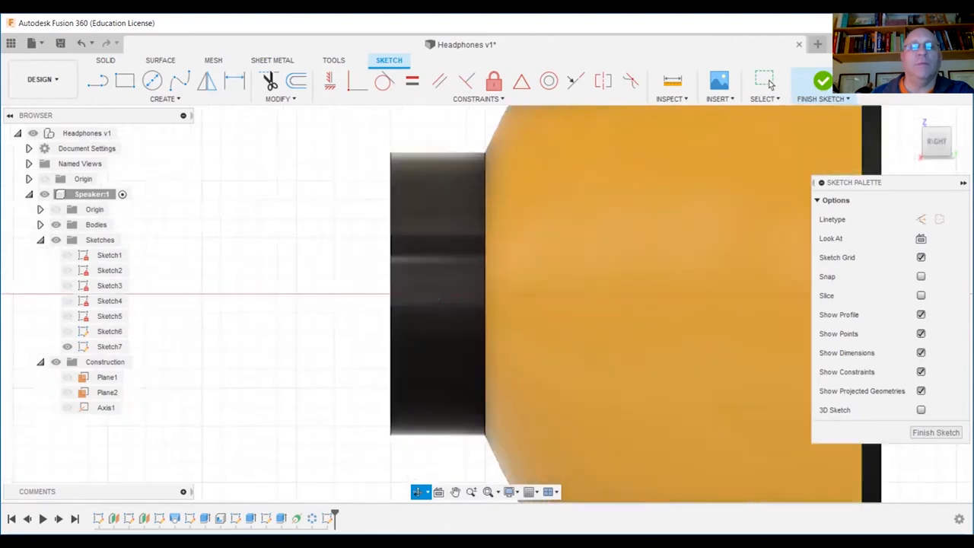
{"action": "right_click", "coordinate": [393, 251]}
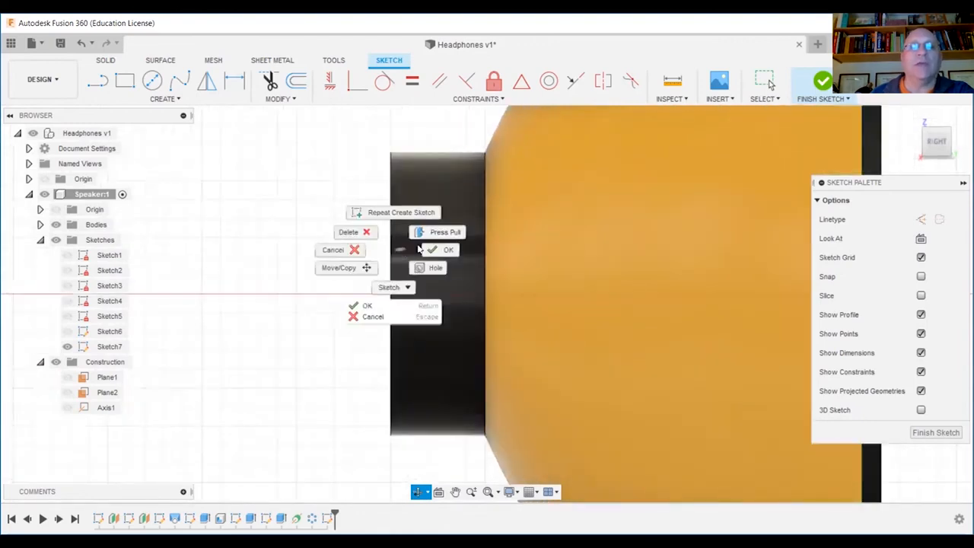
{"action": "left_click", "coordinate": [428, 250]}
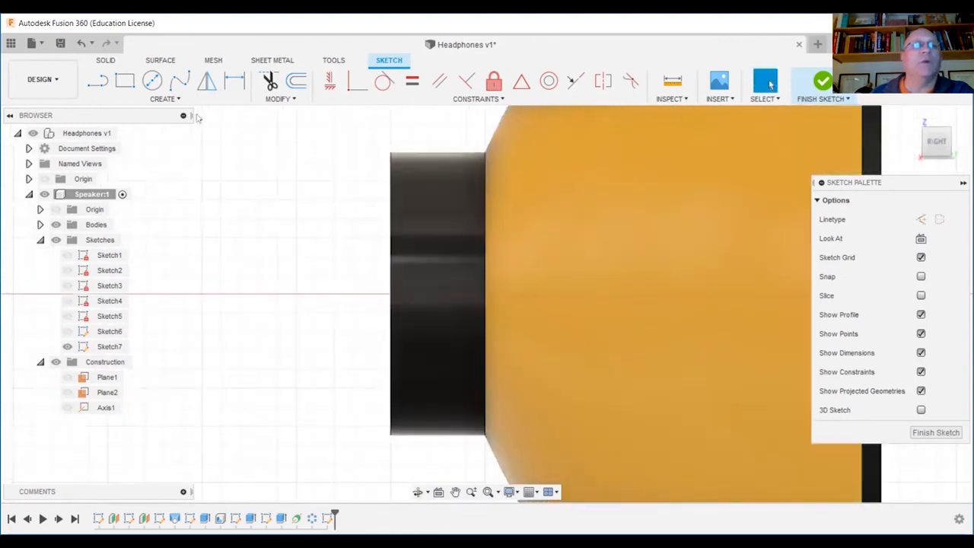
{"action": "left_click", "coordinate": [181, 99]}
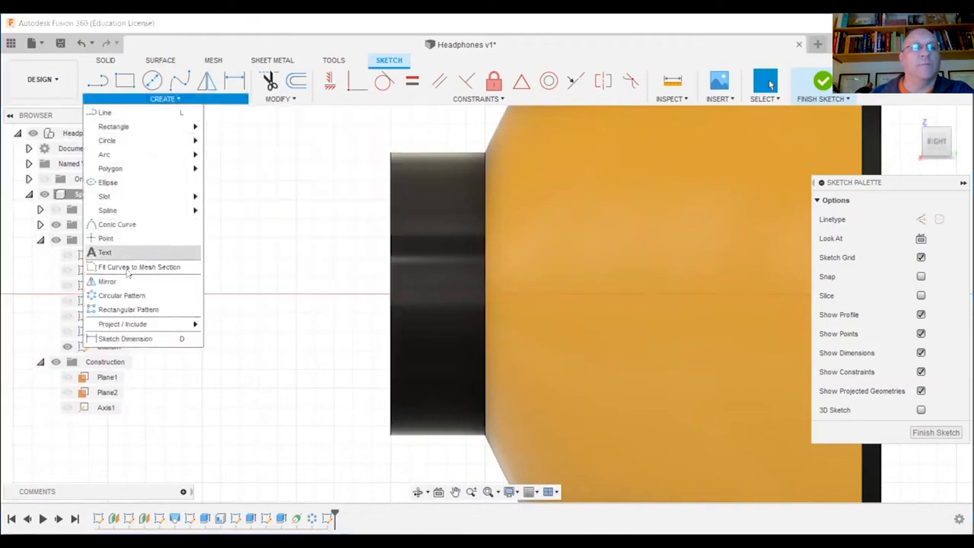
{"action": "mouse_move", "coordinate": [128, 326]}
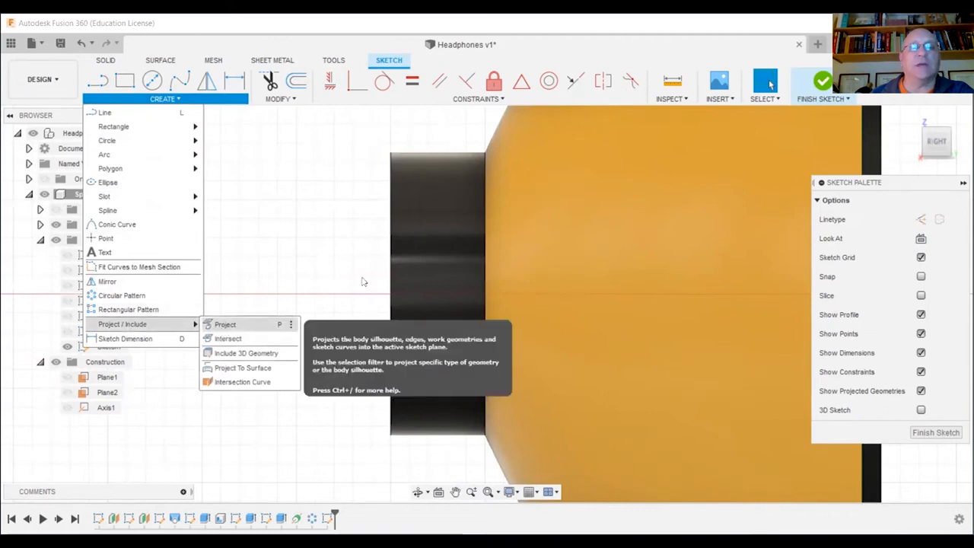
{"action": "key", "text": "p"}
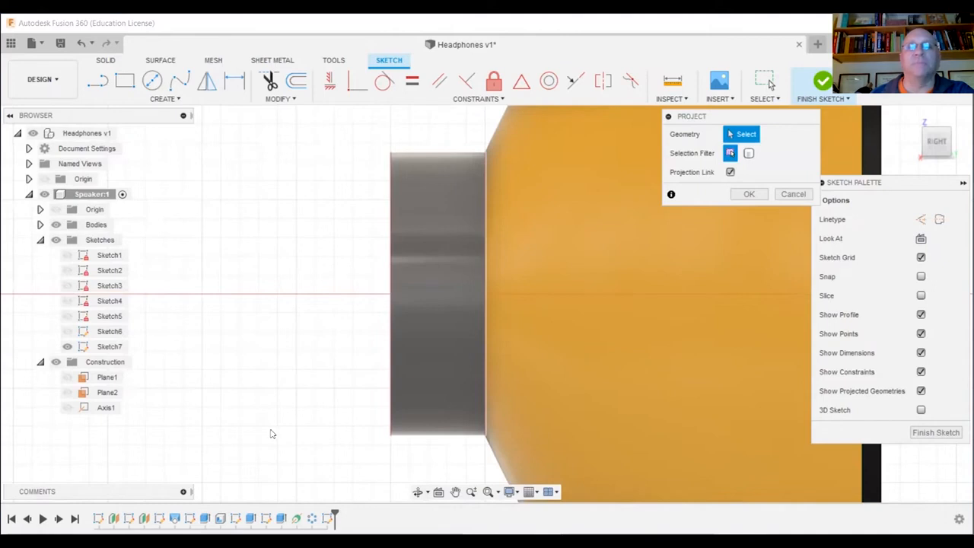
Draw a horizontal line from the midpoint of the projected back edge through the cylinder into the orange cone.
{"action": "left_click", "coordinate": [97, 80]}
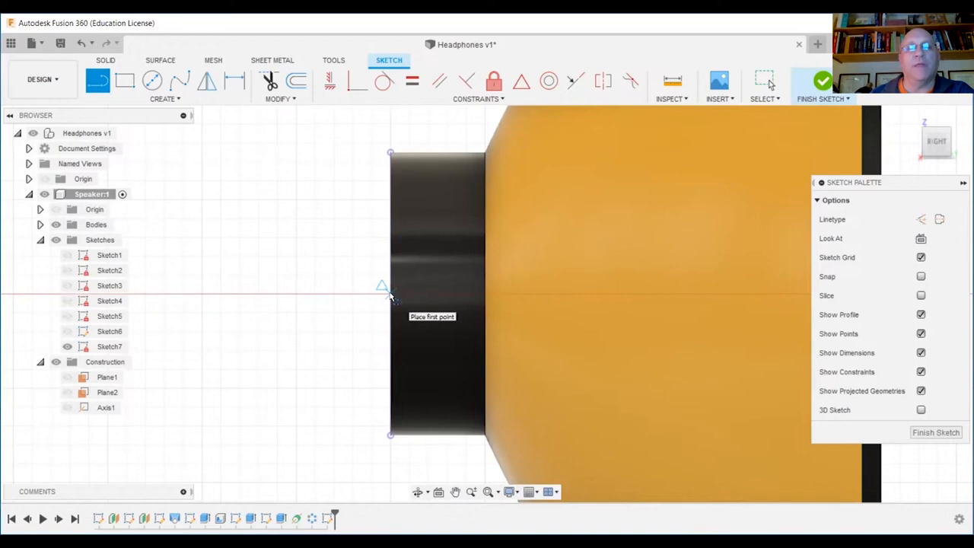
{"action": "left_click", "coordinate": [390, 296]}
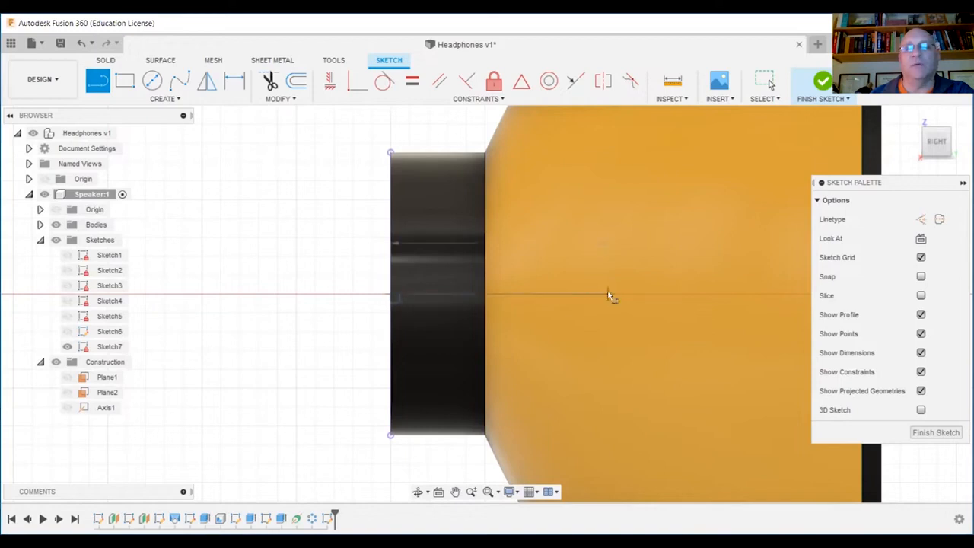
{"action": "left_click", "coordinate": [608, 295]}
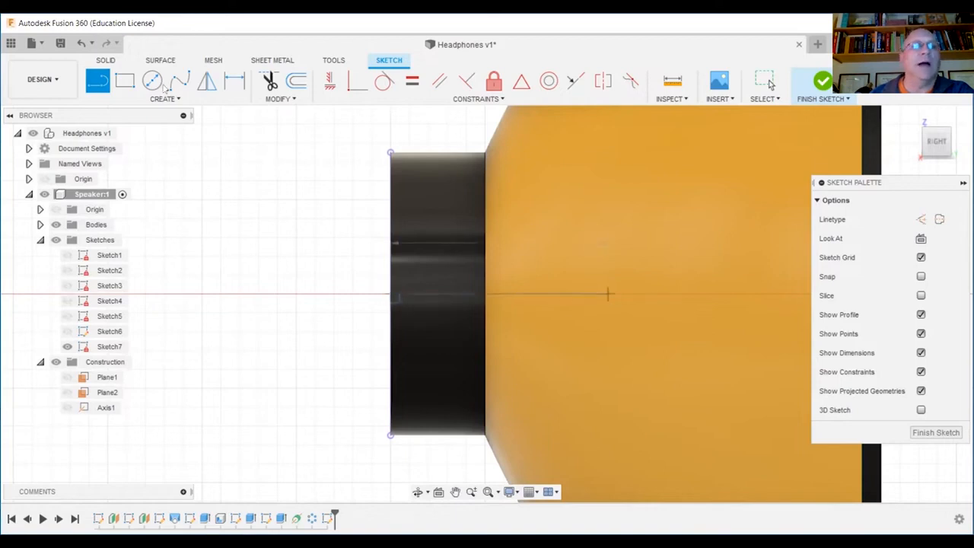
{"action": "key", "text": "Escape"}
Draw a circle centred on the horizontal line within the black cylinder and set its diameter to 0.125 in.
{"action": "key", "text": "c"}
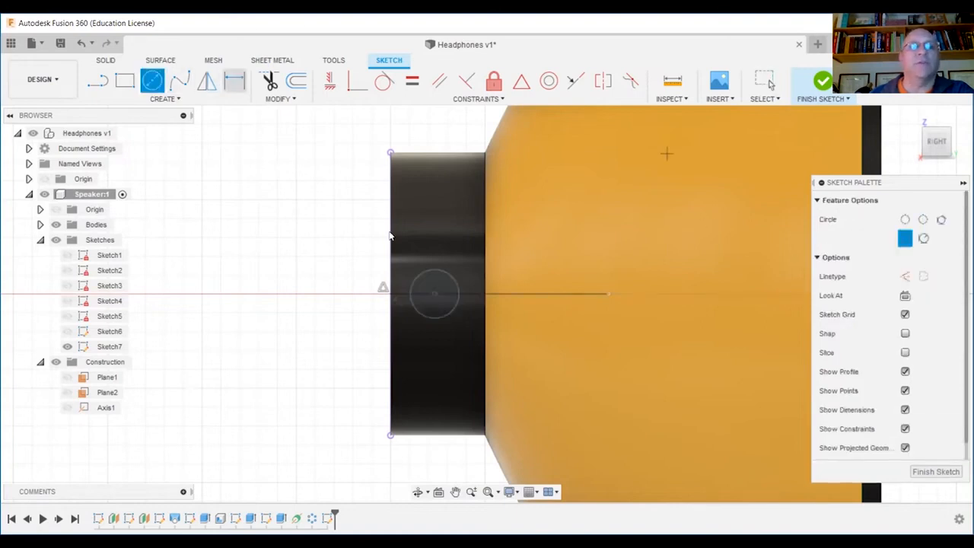
{"action": "key", "text": "d"}
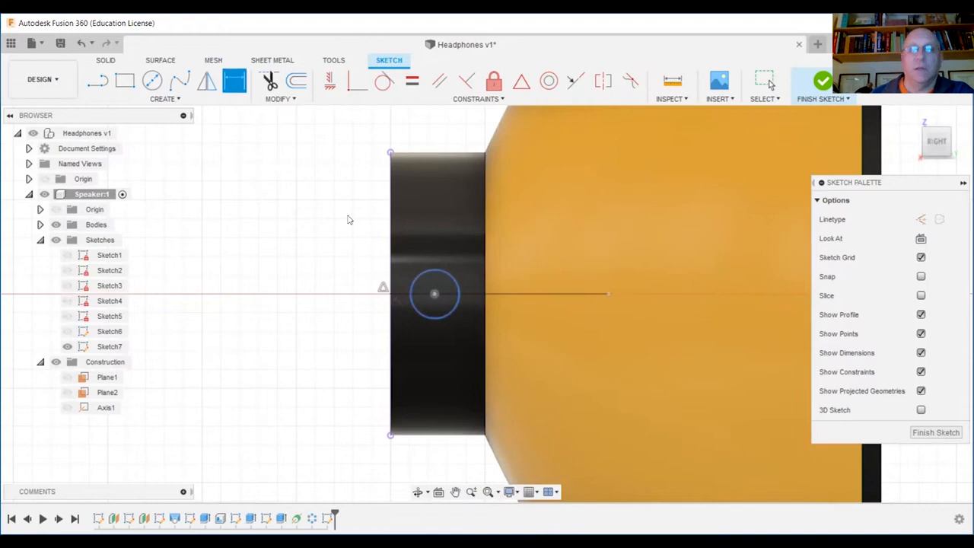
{"action": "left_click", "coordinate": [349, 218]}
{"action": "type", "text": "0.125"}
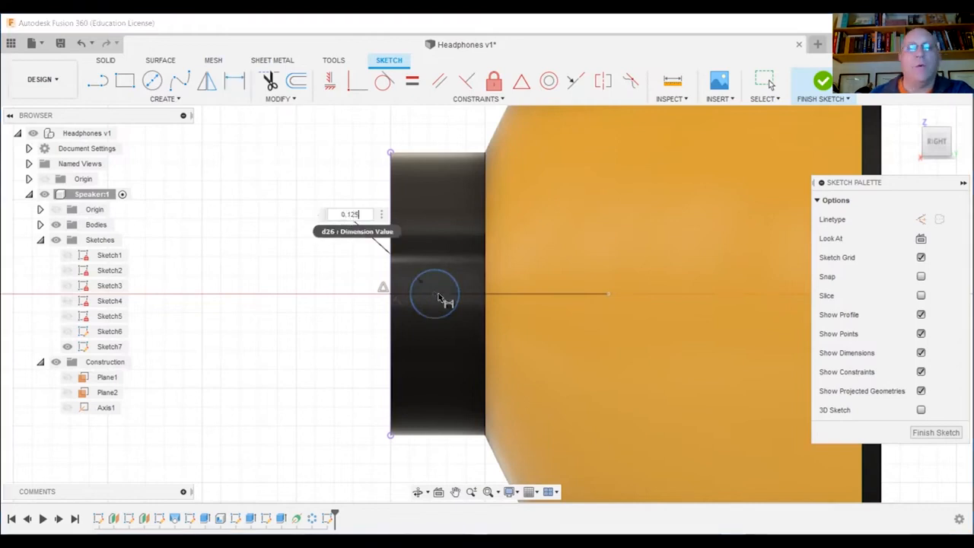
{"action": "key", "text": "Return"}
Dimension the circle's centre 0.125 in from the projected back edge and finish the sketch.
{"action": "left_click", "coordinate": [392, 335]}
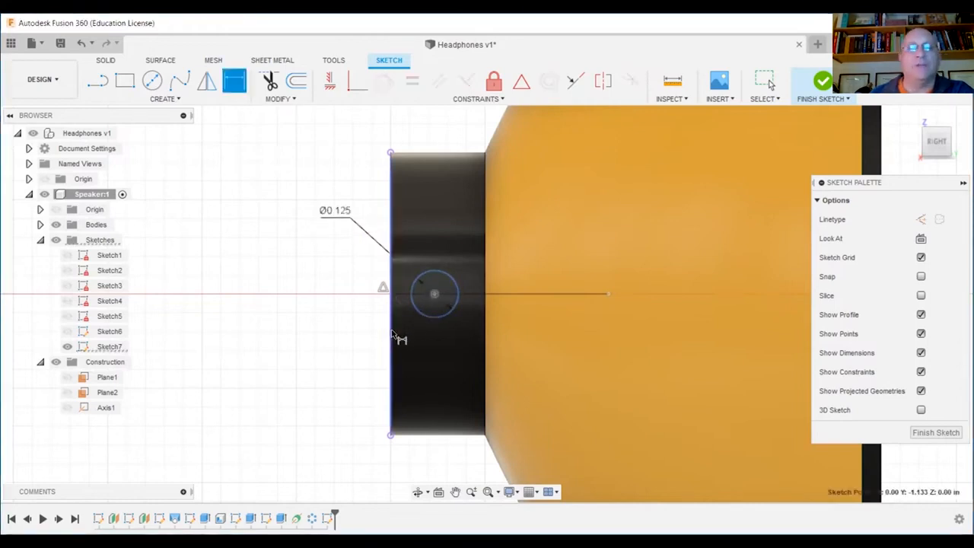
{"action": "left_click", "coordinate": [347, 338]}
{"action": "type", "text": "0.125"}
{"action": "key", "text": "Return"}
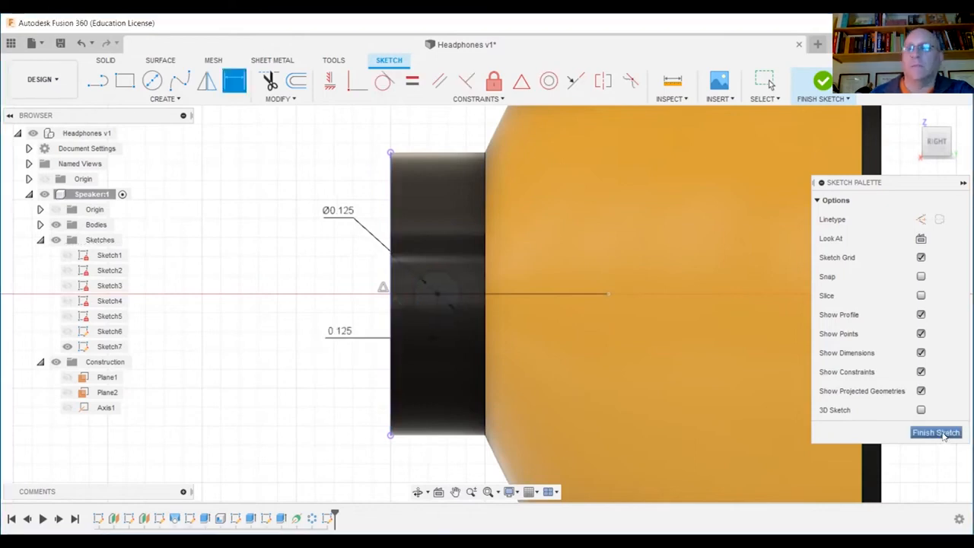
{"action": "left_click", "coordinate": [943, 433]}
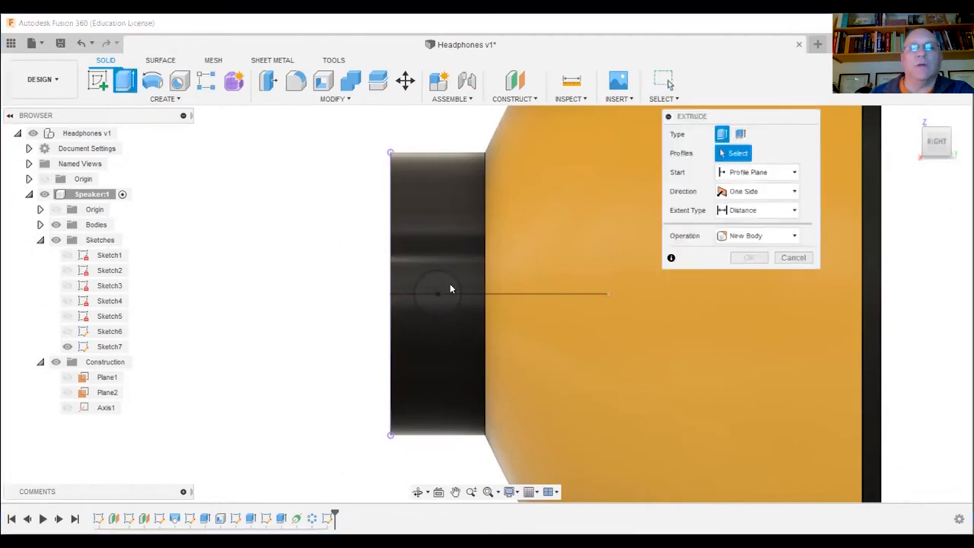
Extrude the circle as a two-sided cut through the small black cylinder, about 1.08 in on side 1 and 1.13 in on side 2.
{"action": "left_click", "coordinate": [443, 308]}
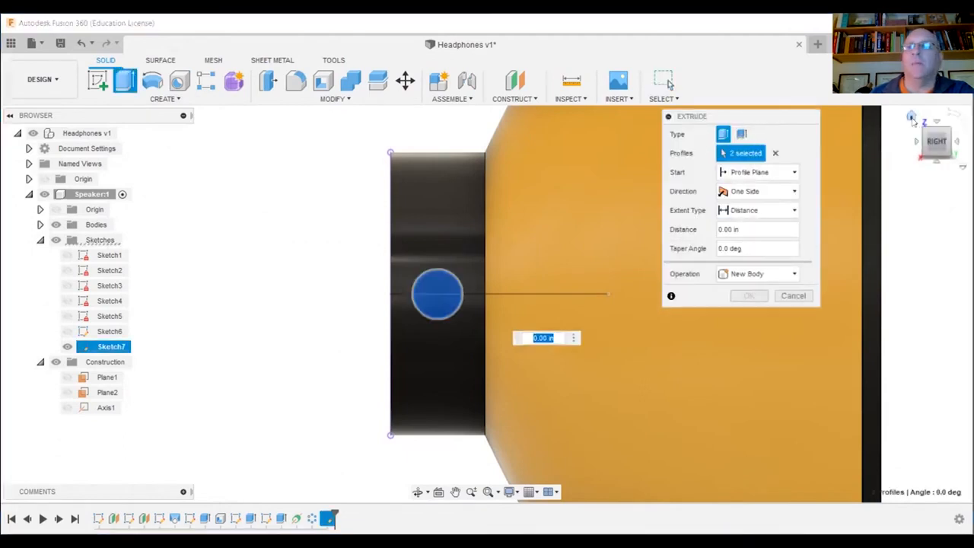
{"action": "left_click", "coordinate": [912, 118]}
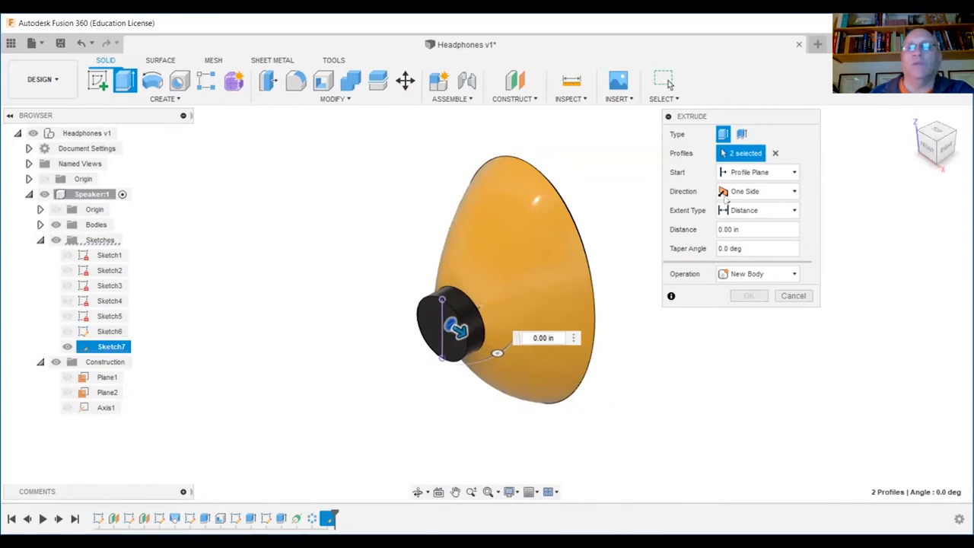
{"action": "left_click", "coordinate": [788, 210]}
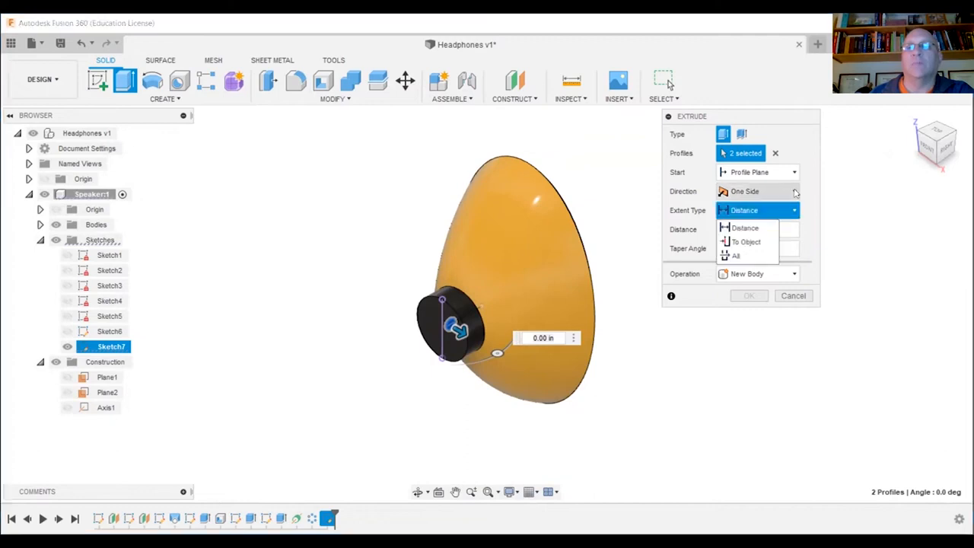
{"action": "left_click", "coordinate": [768, 191]}
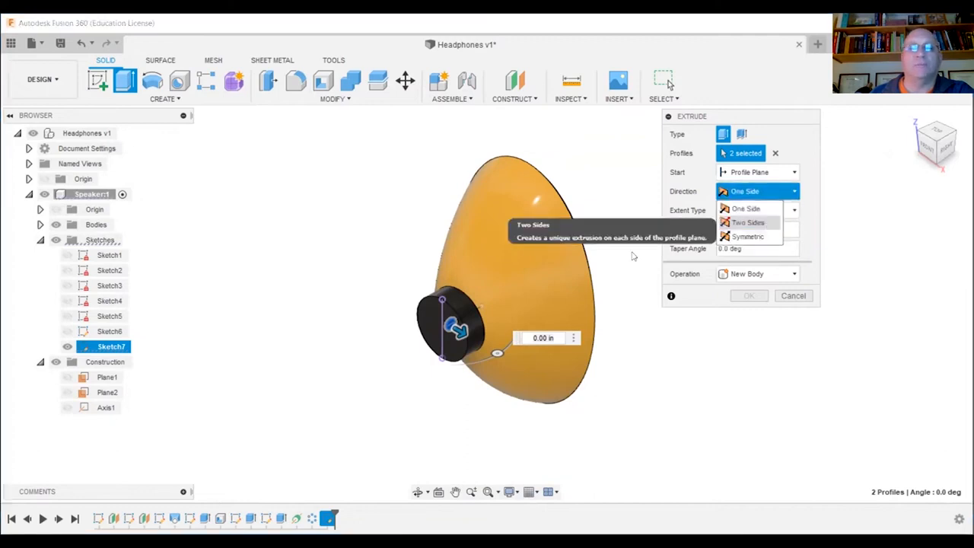
{"action": "left_click", "coordinate": [748, 222]}
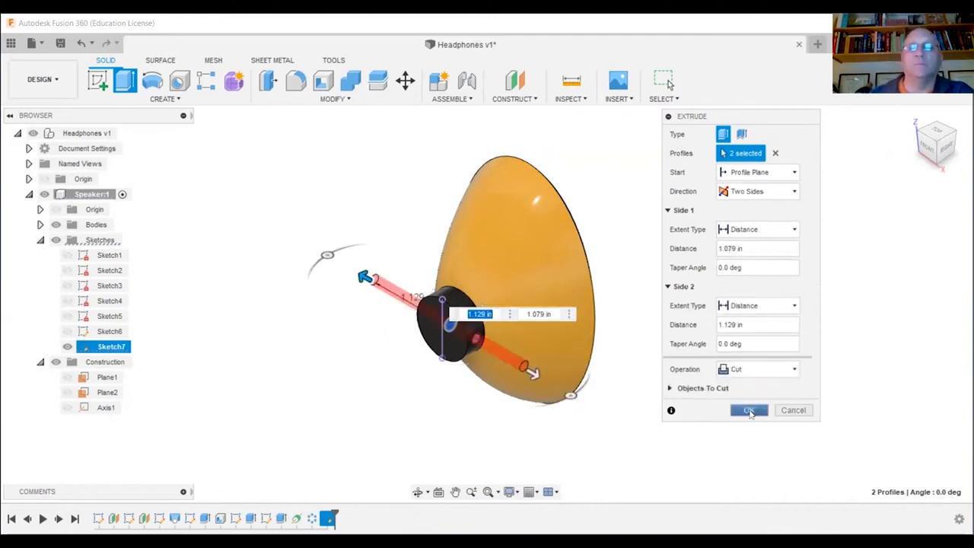
{"action": "left_click", "coordinate": [750, 410]}
Save the headphones design with the new cross hole in the black cylinder.
{"action": "left_click", "coordinate": [418, 493]}
{"action": "mouse_move", "coordinate": [442, 323]}
{"action": "left_mouse_down"}
{"action": "mouse_move", "coordinate": [506, 366]}
{"action": "mouse_move", "coordinate": [554, 343]}
{"action": "mouse_move", "coordinate": [559, 318]}
{"action": "mouse_move", "coordinate": [537, 306]}
{"action": "mouse_move", "coordinate": [409, 479]}
{"action": "mouse_move", "coordinate": [393, 302]}
{"action": "mouse_move", "coordinate": [383, 305]}
{"action": "mouse_move", "coordinate": [380, 313]}
{"action": "mouse_move", "coordinate": [442, 339]}
{"action": "left_mouse_up"}
{"action": "left_click", "coordinate": [61, 44]}
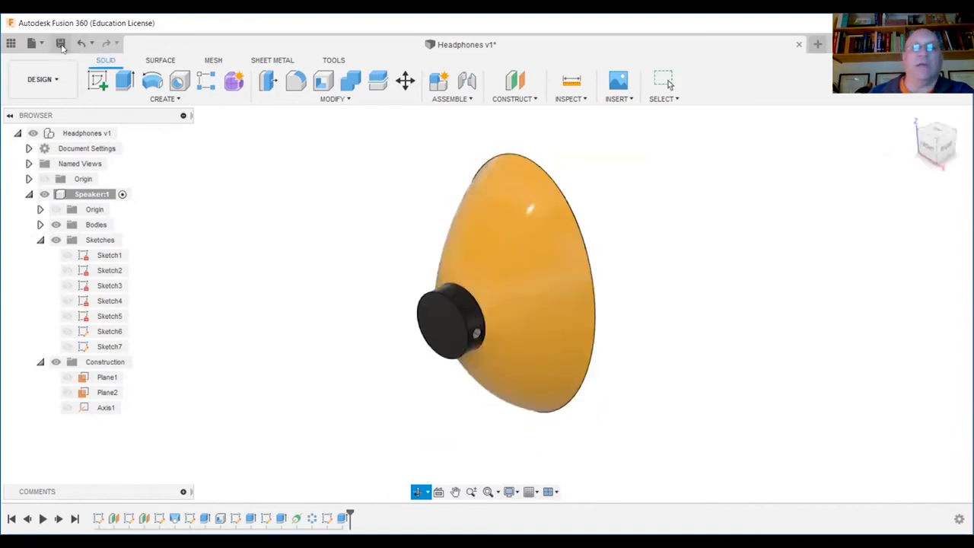
{"action": "left_click", "coordinate": [484, 312]}
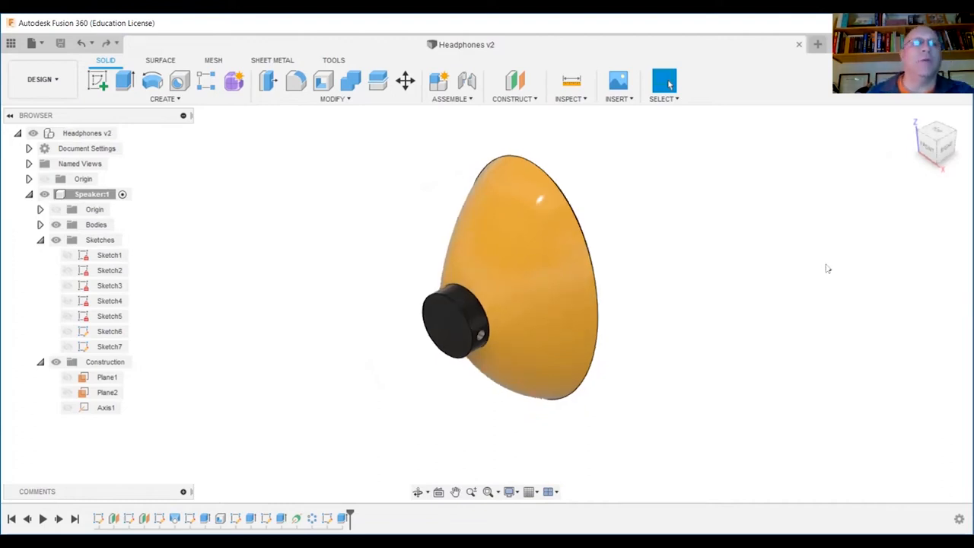
Create a new internal Standard component named Bracket inside the Speaker component and activate it.
{"action": "left_click", "coordinate": [173, 101]}
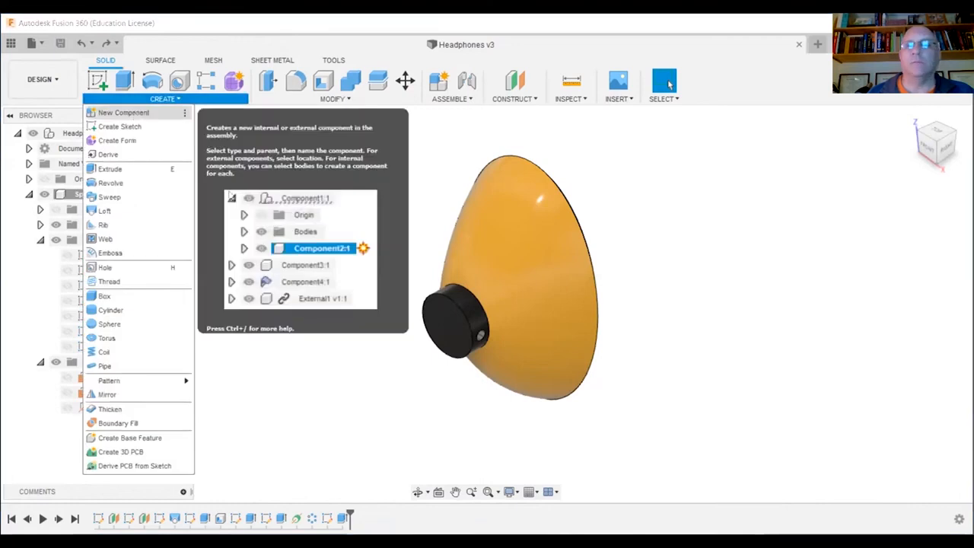
{"action": "left_click", "coordinate": [122, 112]}
{"action": "double_click", "coordinate": [841, 264]}
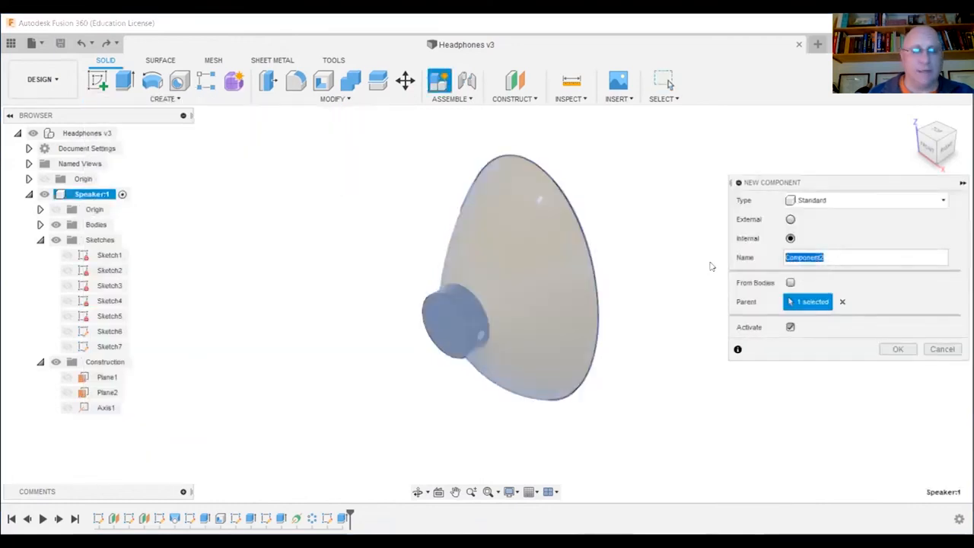
{"action": "type", "text": "Bracket"}
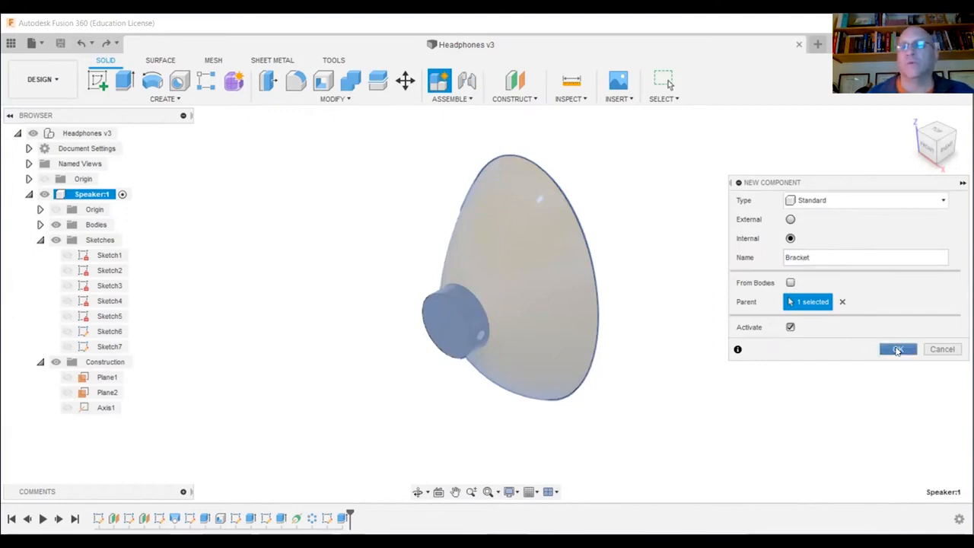
{"action": "left_click", "coordinate": [897, 349]}
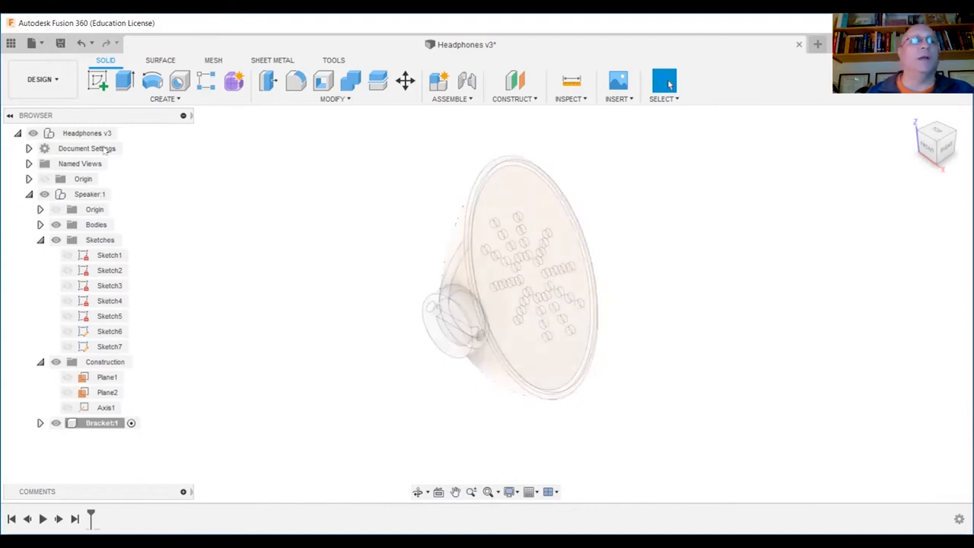
Start a sketch in the Bracket component on the back end face of the small black cylinder, working square to the front view.
{"action": "left_click", "coordinate": [97, 81]}
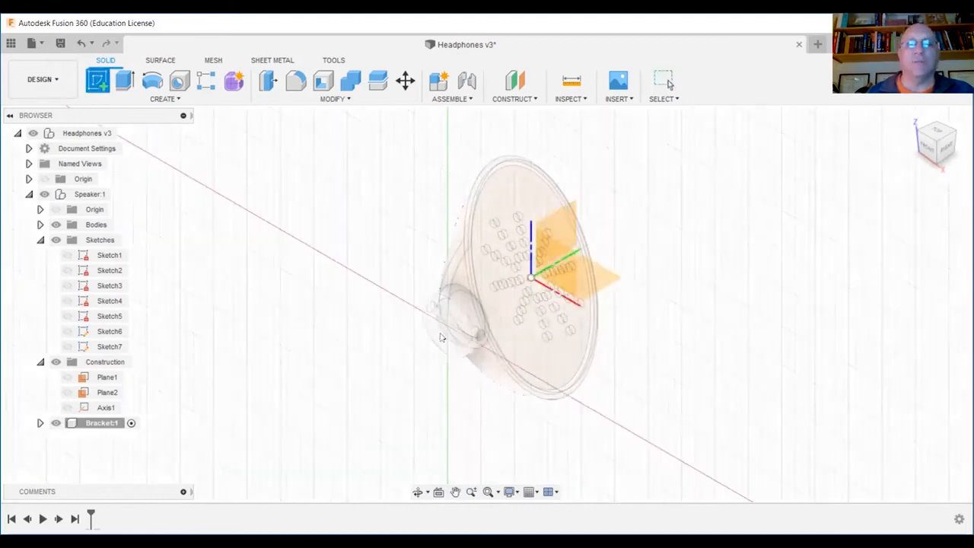
{"action": "scroll", "coordinate": [446, 336], "scroll_direction": "up", "scroll_amount": 2}
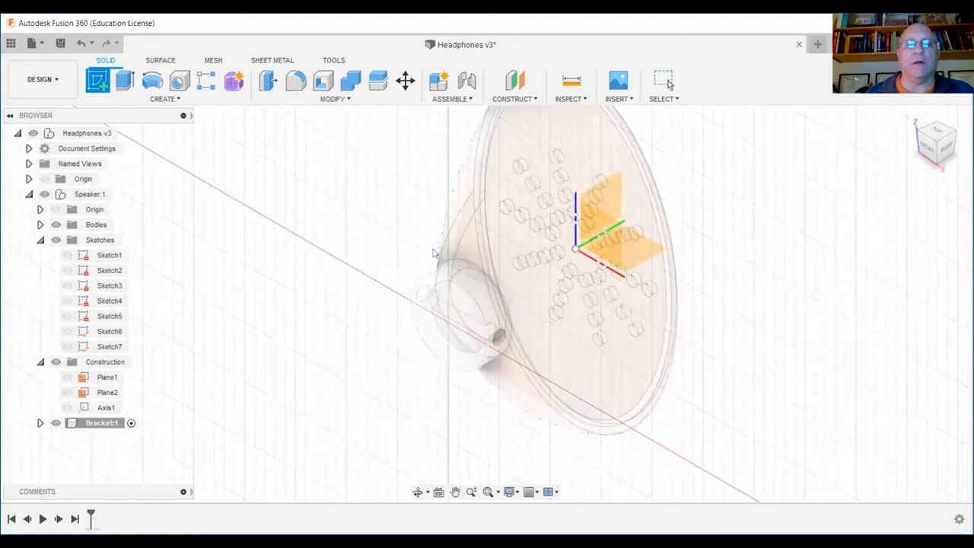
{"action": "left_click", "coordinate": [455, 317]}
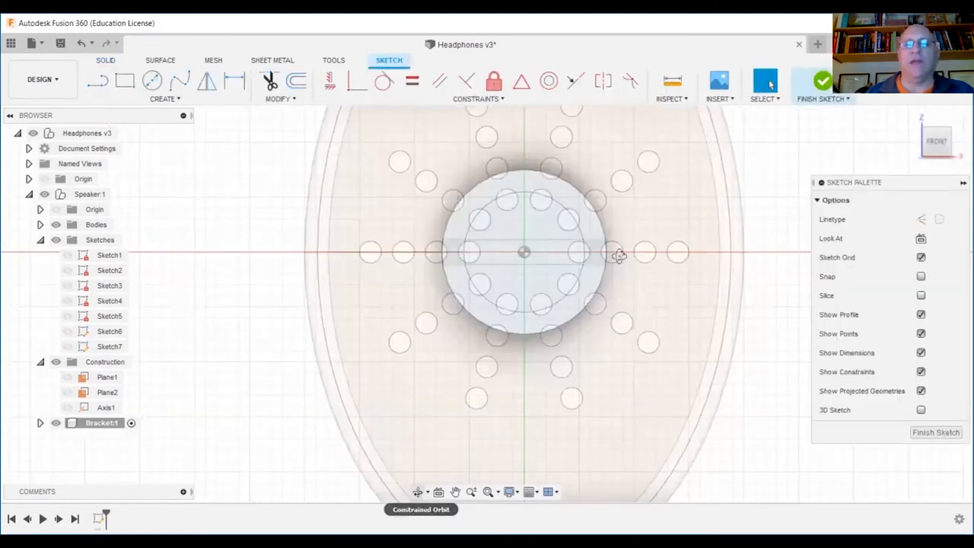
{"action": "left_click", "coordinate": [417, 492]}
{"action": "mouse_move", "coordinate": [525, 304]}
{"action": "left_mouse_down"}
{"action": "mouse_move", "coordinate": [514, 282]}
{"action": "mouse_move", "coordinate": [439, 281]}
{"action": "mouse_move", "coordinate": [410, 294]}
{"action": "left_mouse_up"}
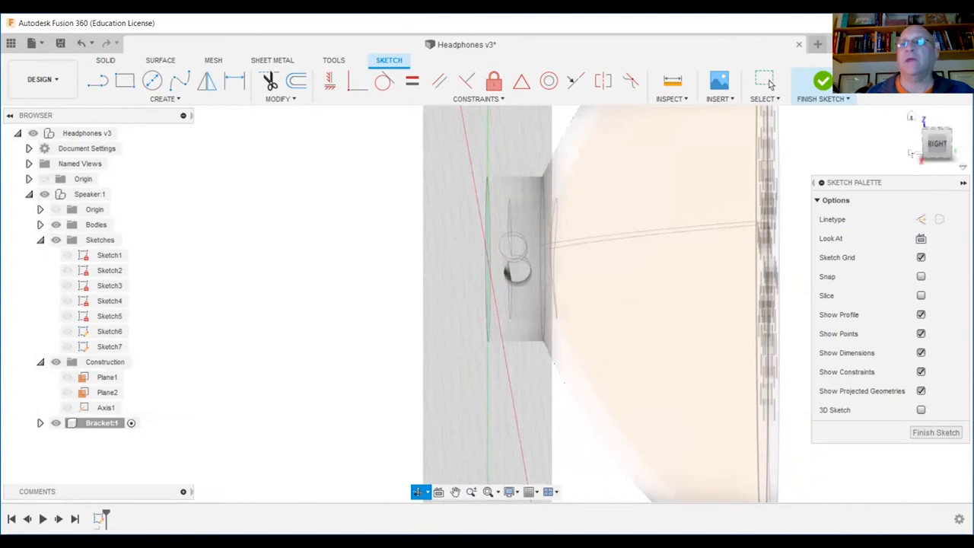
{"action": "left_click", "coordinate": [939, 147]}
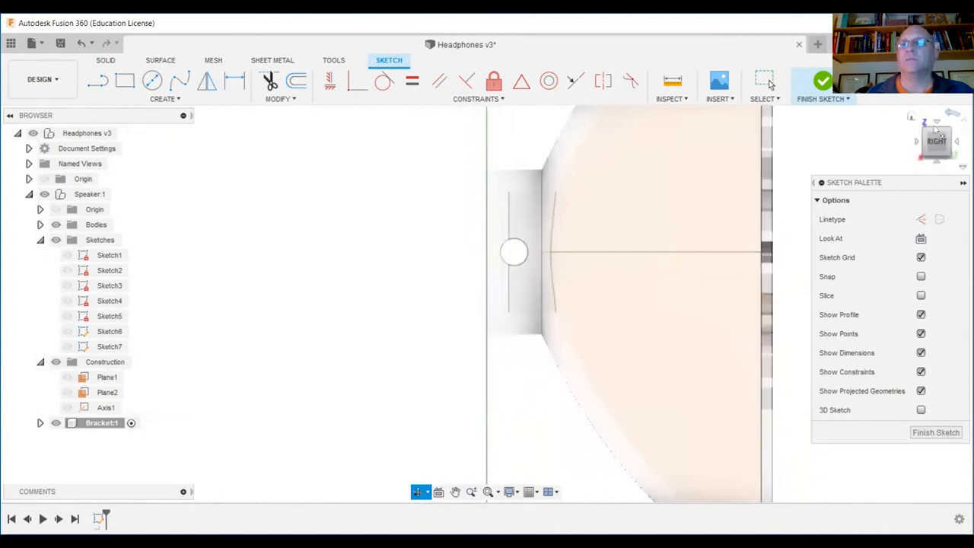
{"action": "left_click", "coordinate": [912, 117]}
{"action": "left_click", "coordinate": [928, 150]}
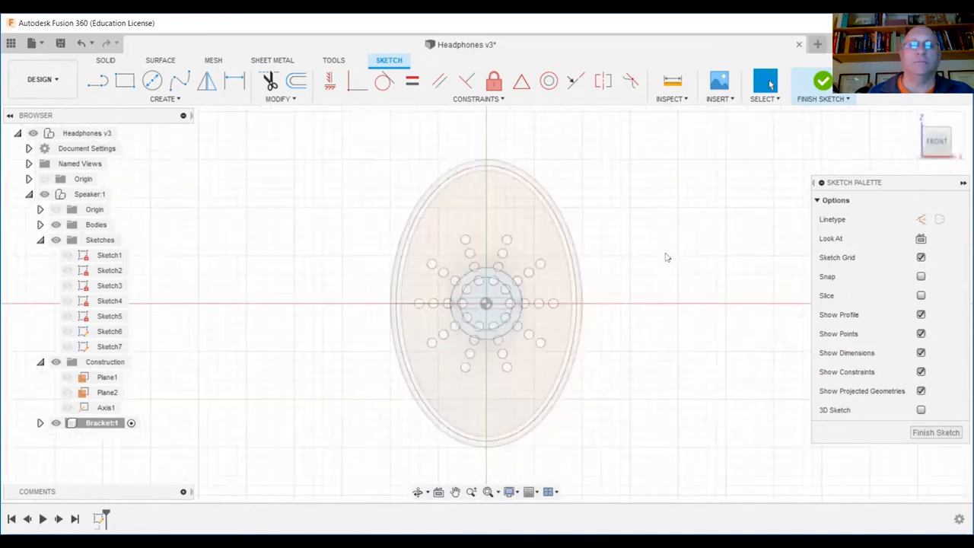
Project the small cylinder's outer circular edge into the Bracket sketch with Projection Link kept on.
{"action": "scroll", "coordinate": [514, 310], "scroll_direction": "up", "scroll_amount": 5}
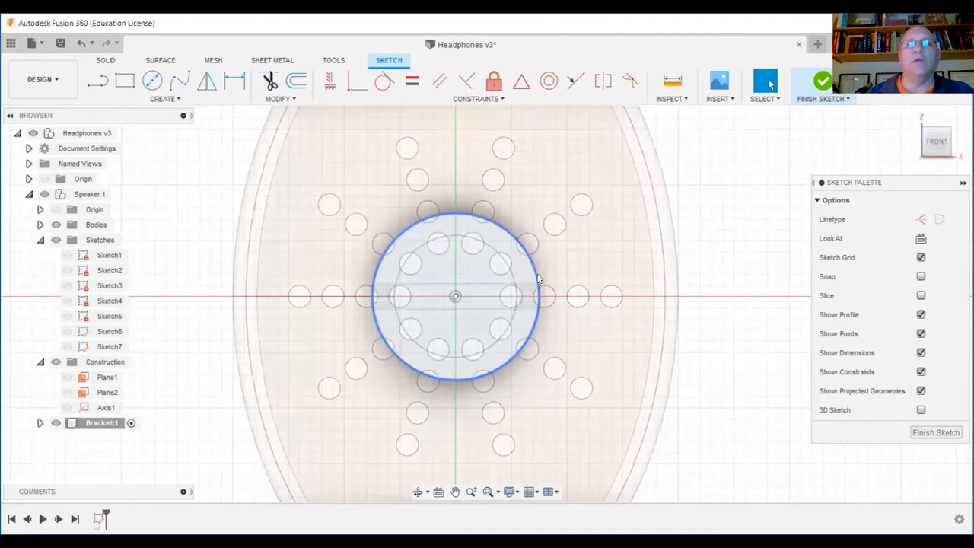
{"action": "left_click", "coordinate": [177, 98]}
{"action": "mouse_move", "coordinate": [147, 326]}
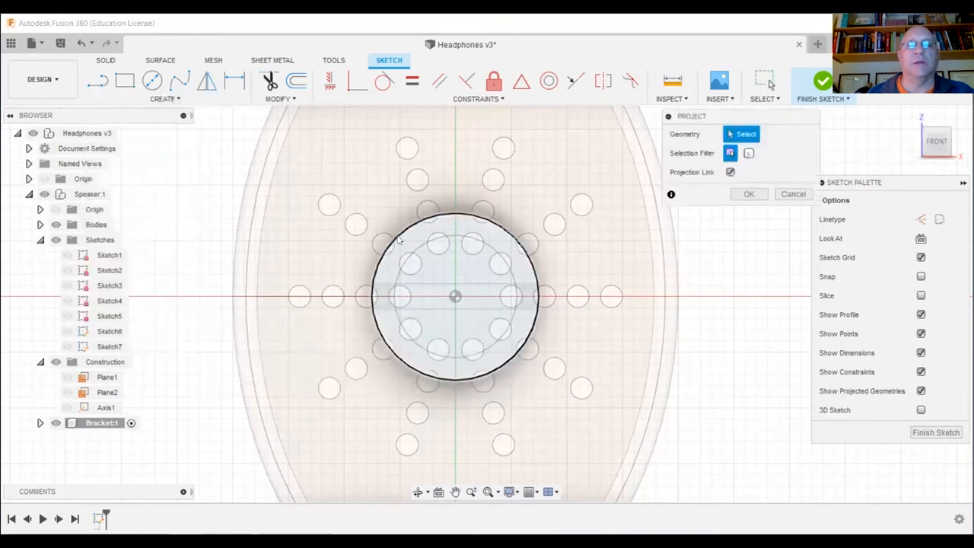
{"action": "left_click", "coordinate": [538, 285]}
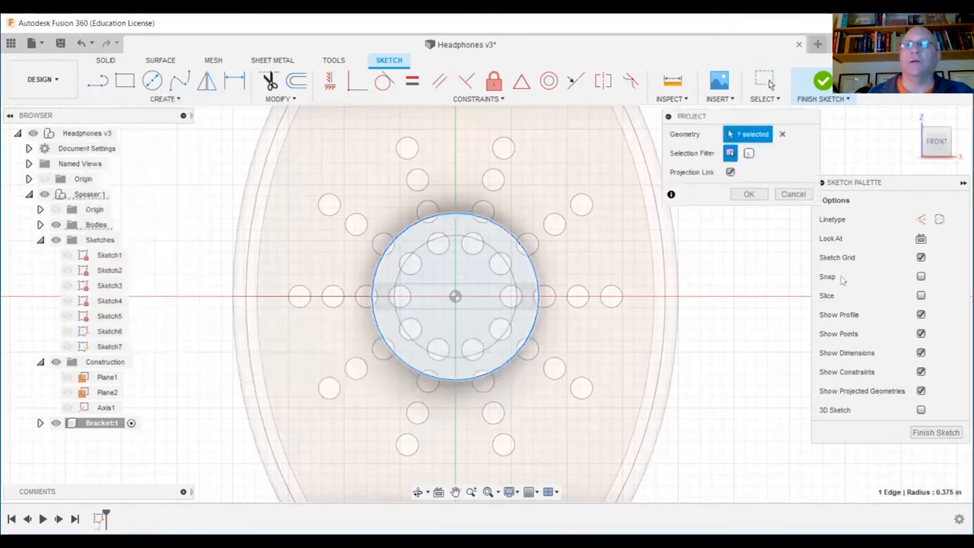
{"action": "left_click", "coordinate": [750, 195]}
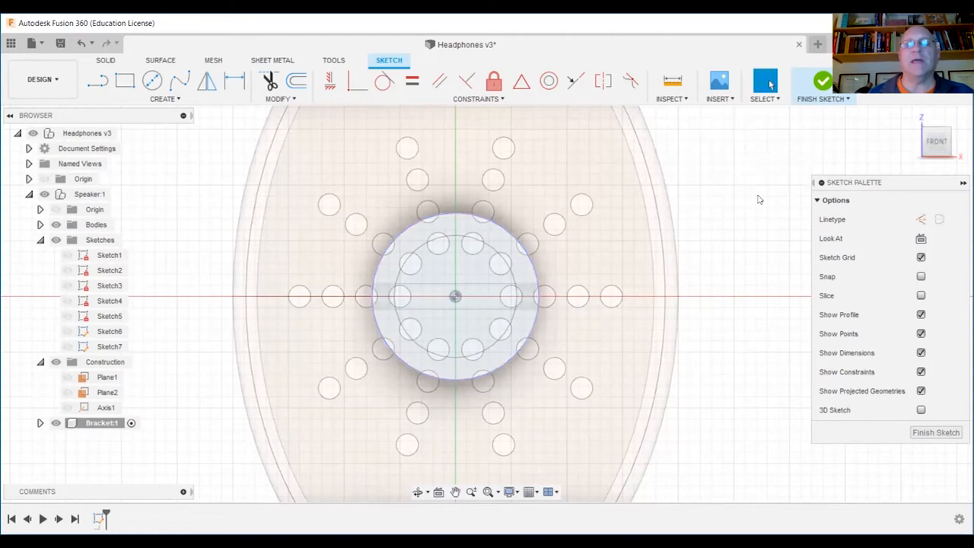
Draw a vertical line on each side of the projected circle, the left one about 0.57 in long.
{"action": "left_click", "coordinate": [98, 81]}
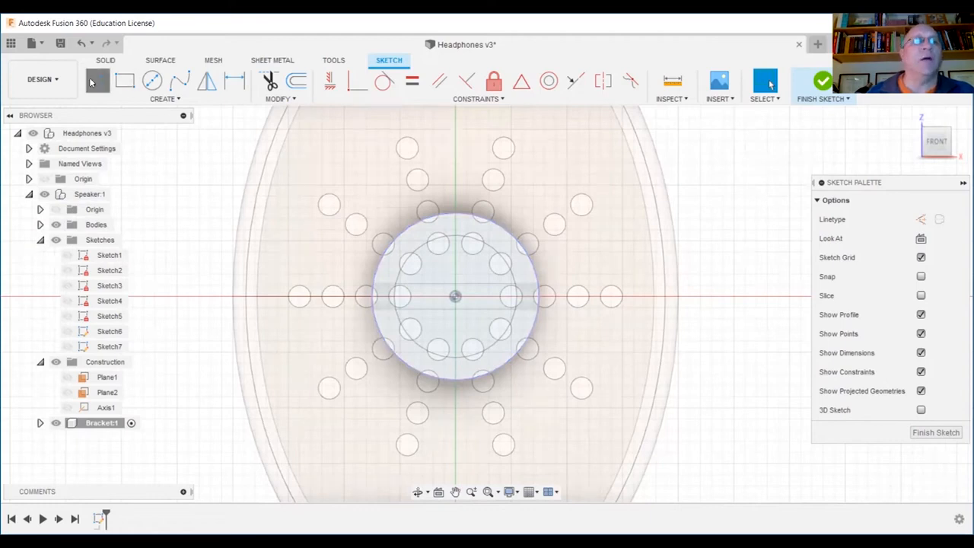
{"action": "left_click", "coordinate": [356, 240]}
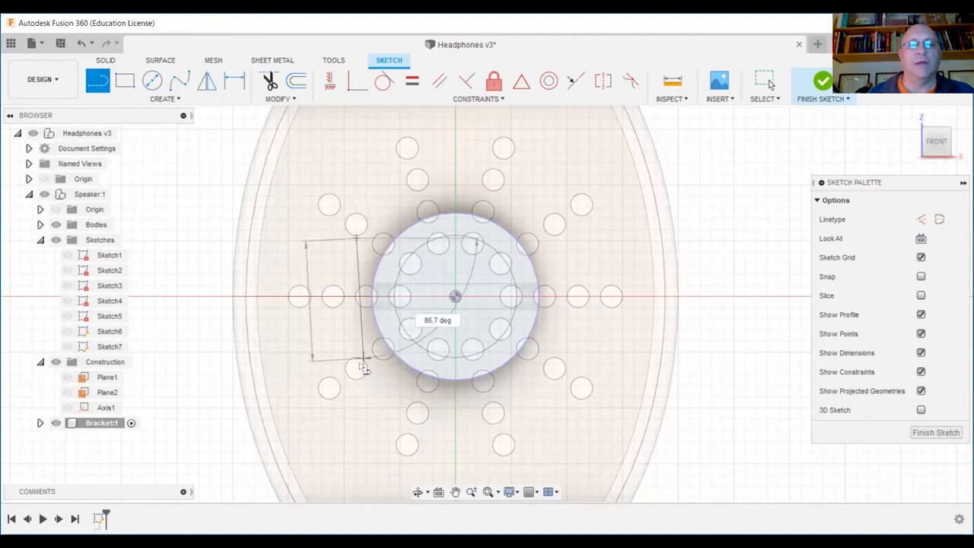
{"action": "double_click", "coordinate": [357, 363]}
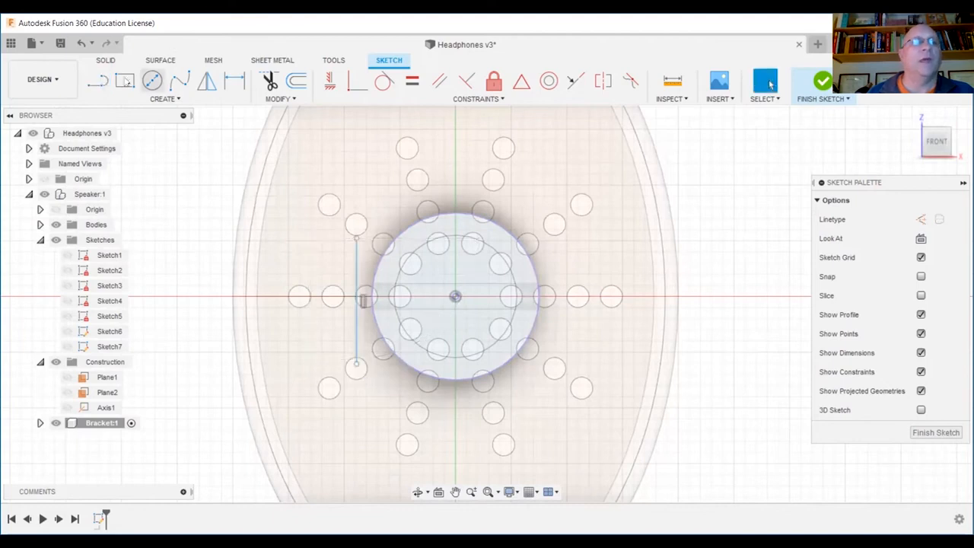
{"action": "left_click", "coordinate": [557, 229]}
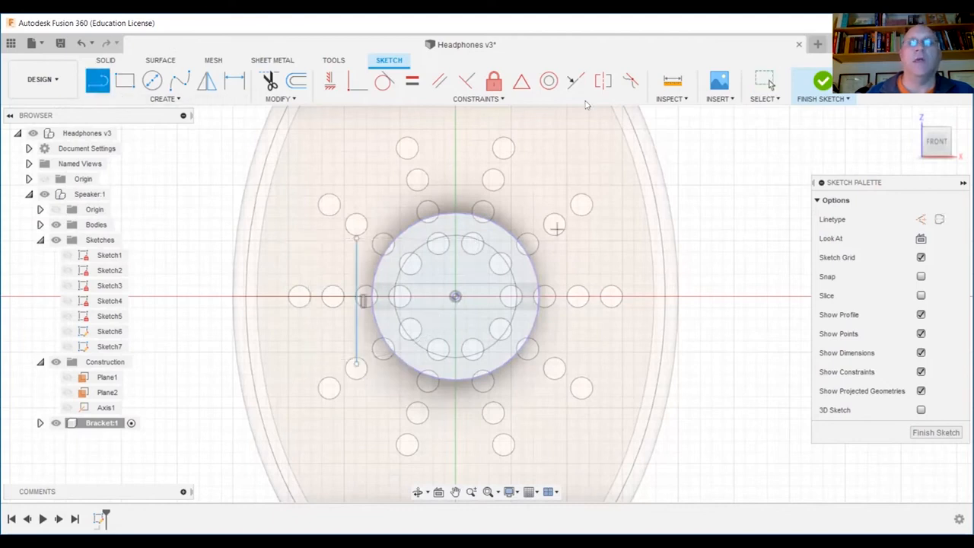
{"action": "left_click", "coordinate": [557, 344]}
{"action": "key", "text": "Escape"}
Make both vertical lines tangent to the projected circle.
{"action": "left_click", "coordinate": [382, 82]}
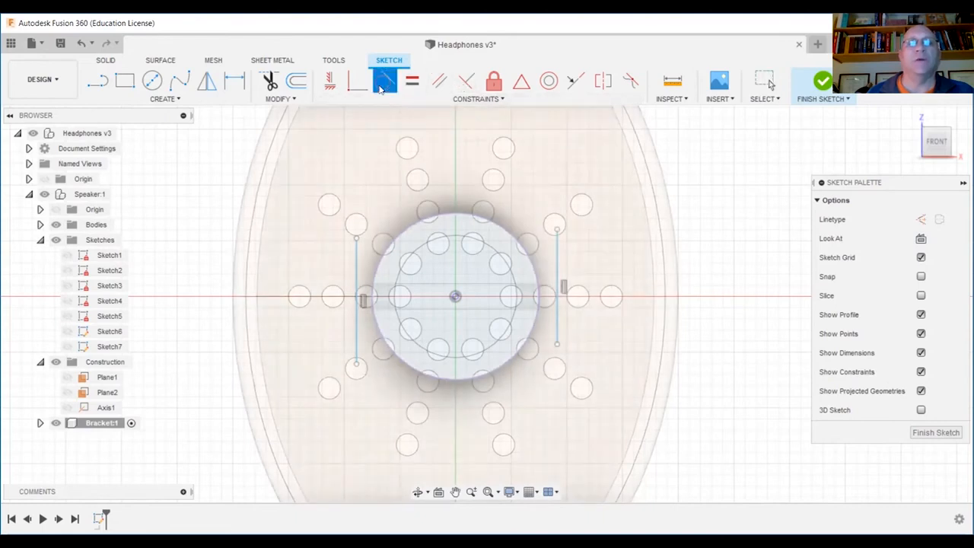
{"action": "left_click", "coordinate": [356, 268]}
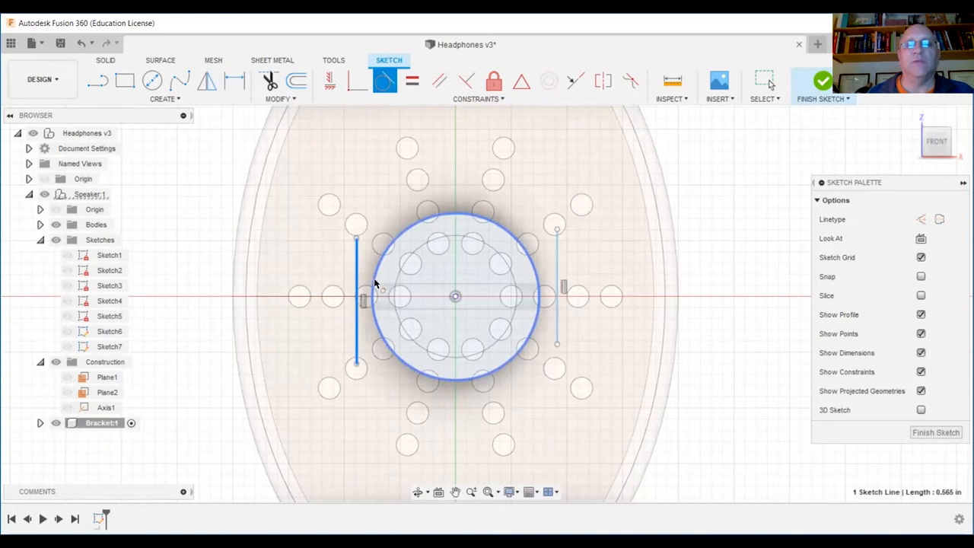
{"action": "left_click", "coordinate": [374, 283]}
{"action": "left_click", "coordinate": [557, 274]}
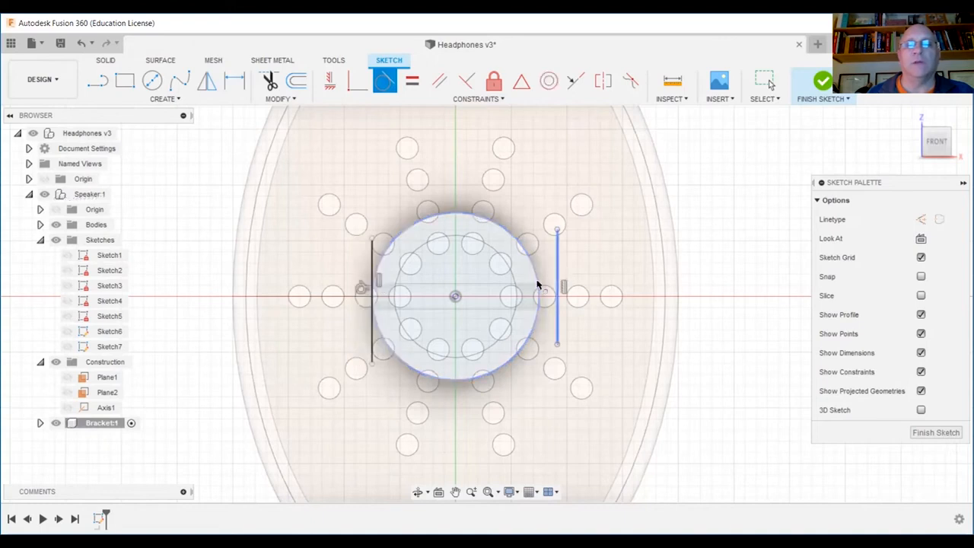
{"action": "left_click", "coordinate": [538, 286]}
Align the two vertical lines' upper endpoints horizontally with each other, and do the same with their lower endpoints.
{"action": "scroll", "coordinate": [475, 335], "scroll_direction": "up", "scroll_amount": 2}
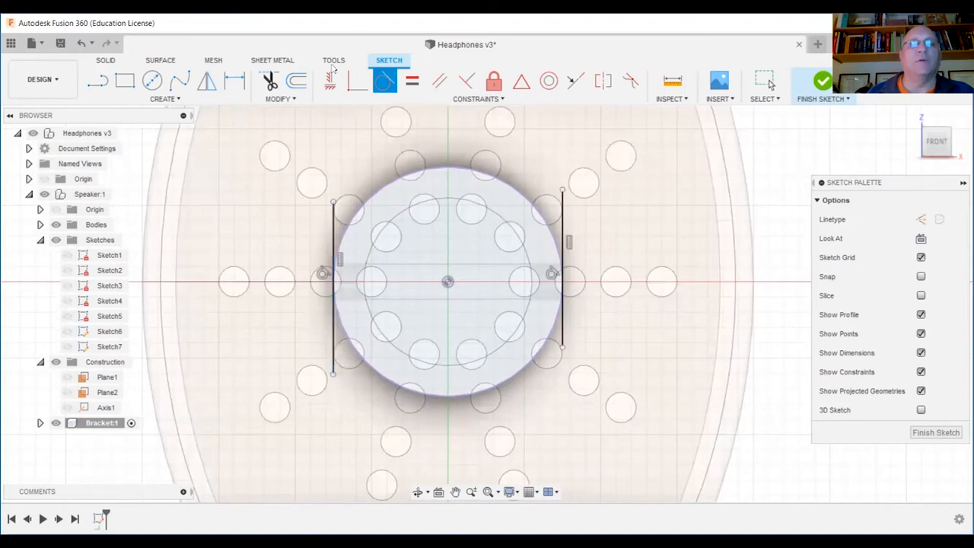
{"action": "left_click", "coordinate": [331, 80]}
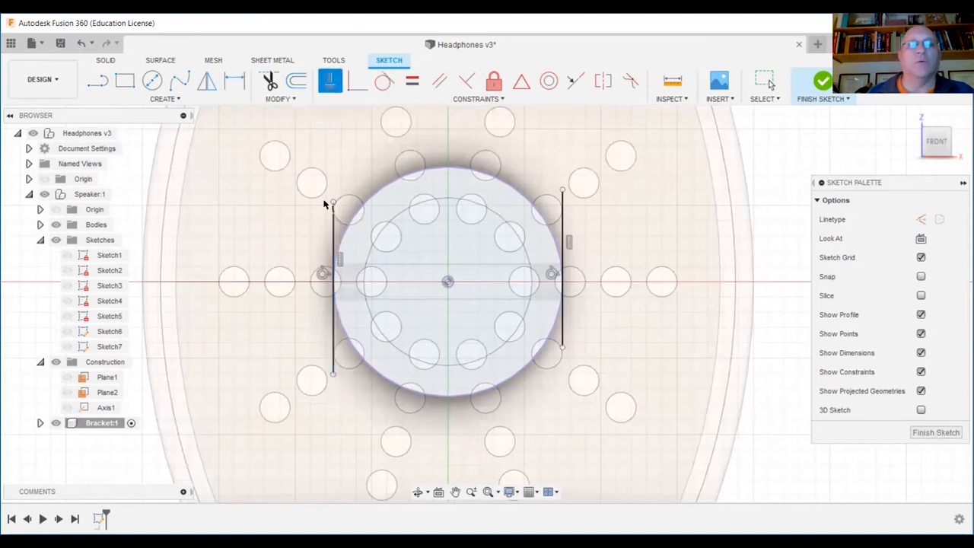
{"action": "left_click", "coordinate": [562, 189]}
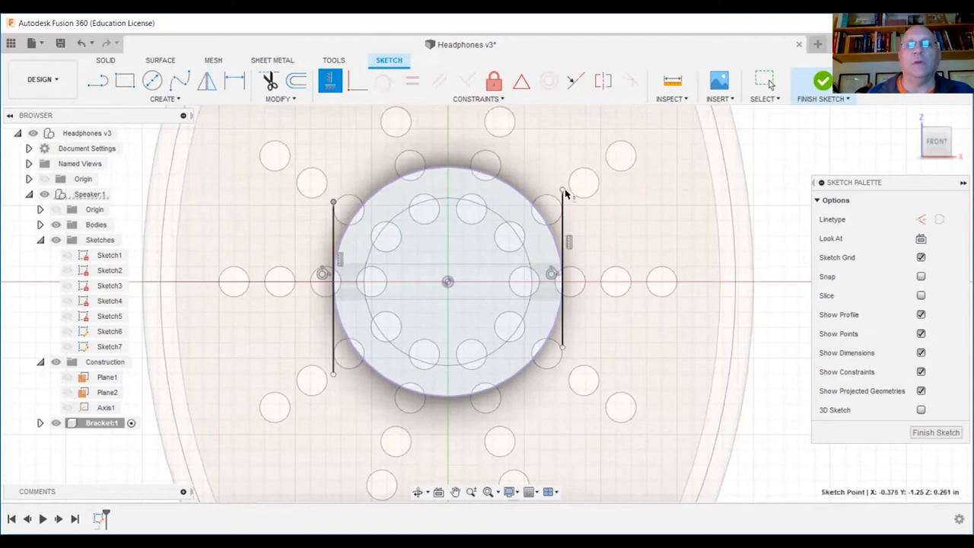
{"action": "left_click", "coordinate": [562, 348]}
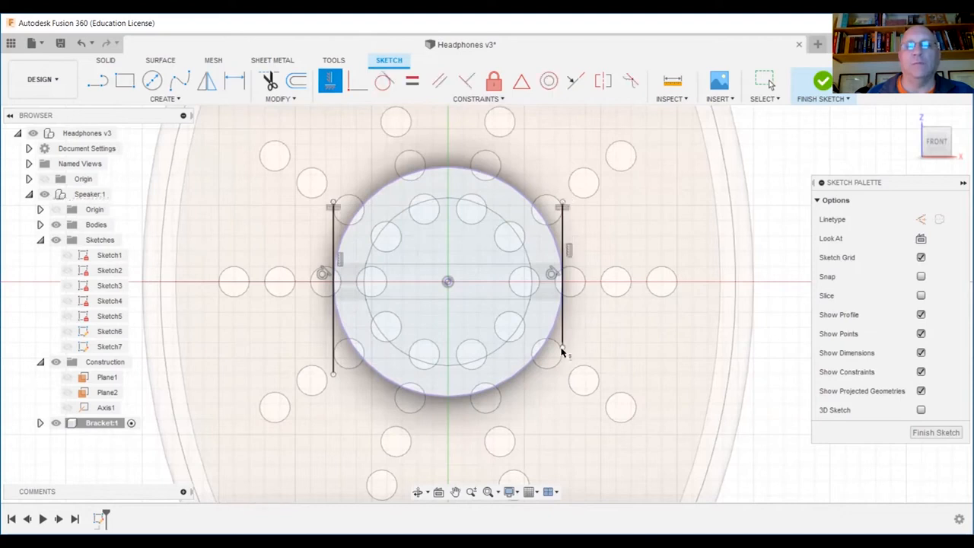
{"action": "left_click", "coordinate": [561, 350]}
{"action": "left_click", "coordinate": [332, 374]}
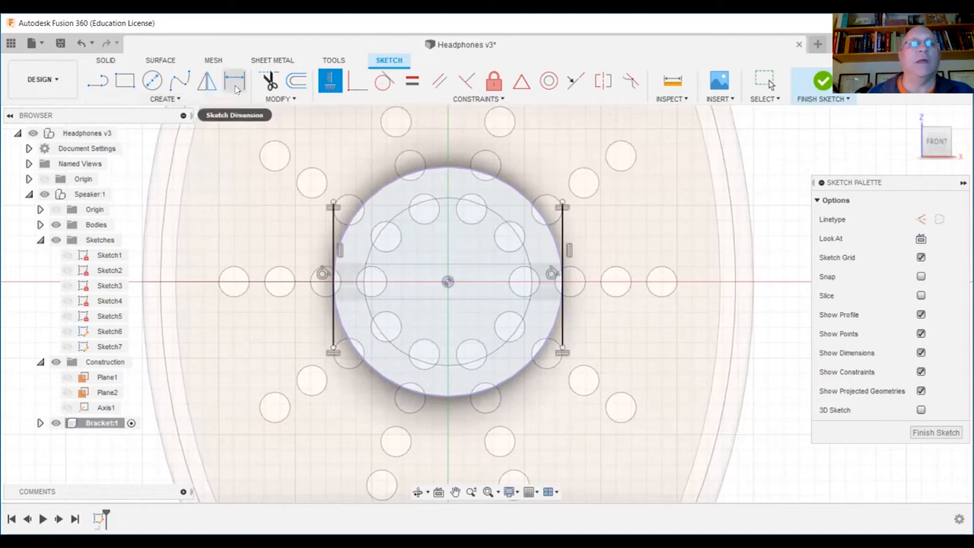
Dimension the vertical lines' lower endpoints 0.20 in below the circle's center and their upper endpoints 0.10 in above it.
{"action": "left_click", "coordinate": [235, 86]}
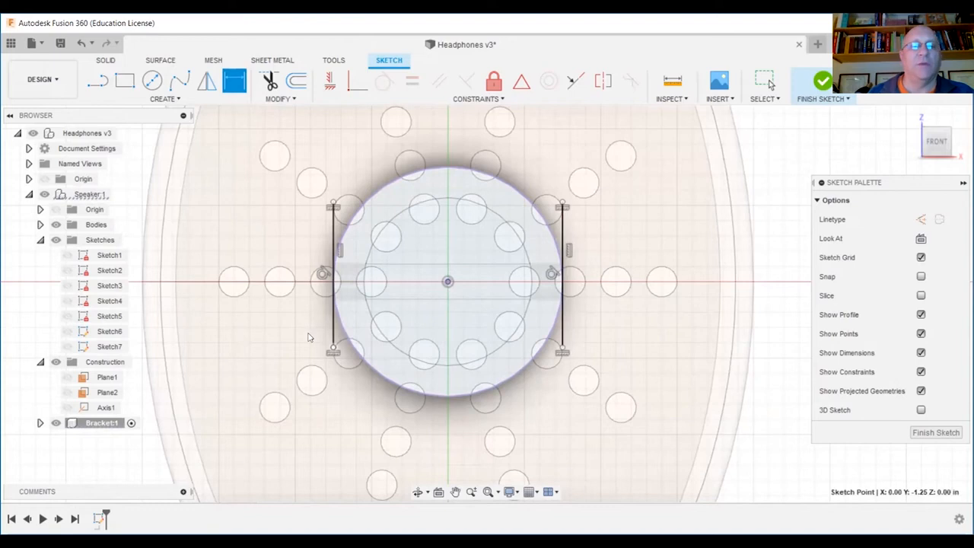
{"action": "left_click", "coordinate": [297, 322]}
{"action": "type", "text": "2"}
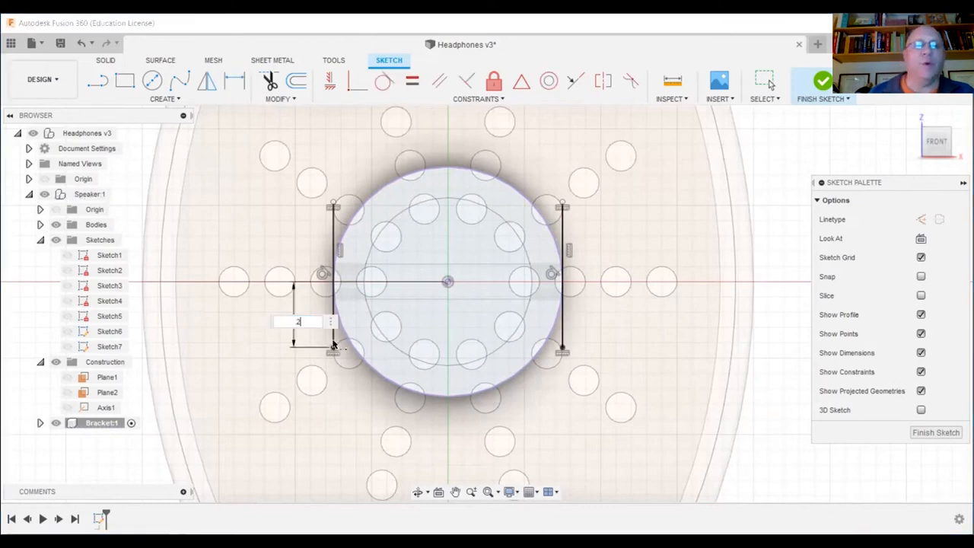
{"action": "key", "text": "Return"}
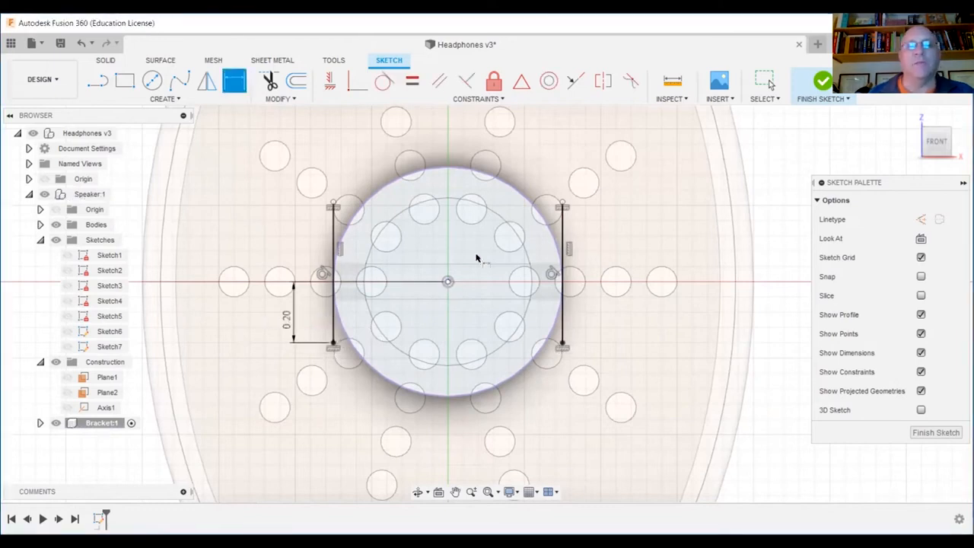
{"action": "left_click", "coordinate": [563, 204]}
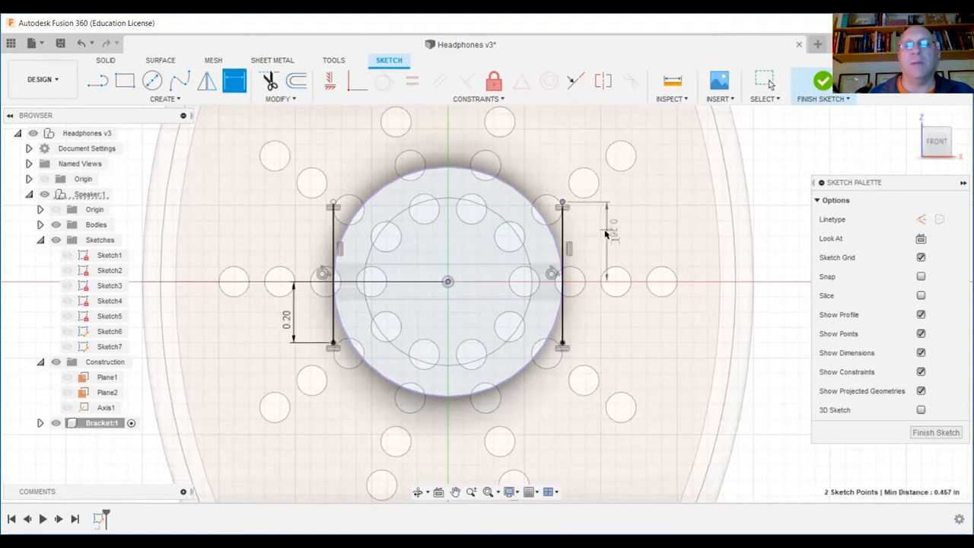
{"action": "left_click", "coordinate": [609, 242]}
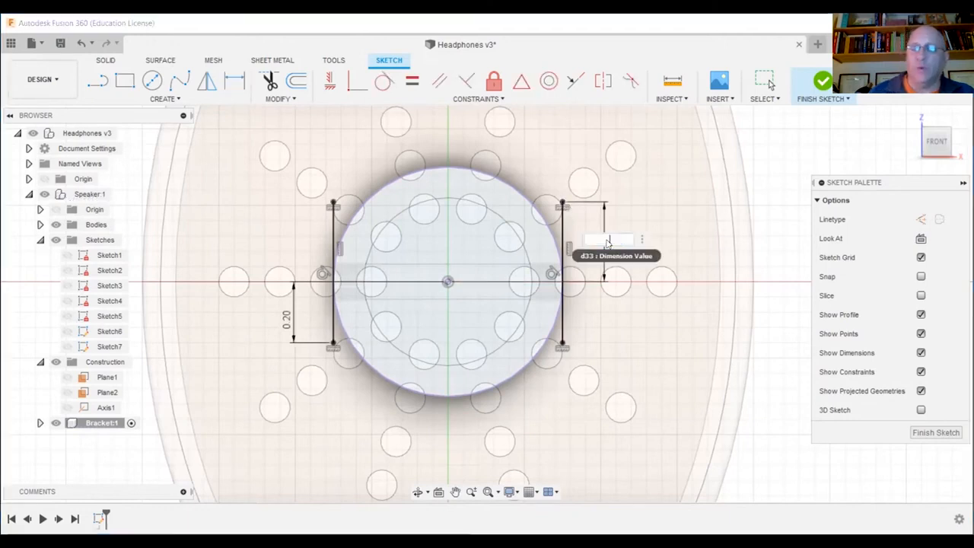
{"action": "type", "text": "1"}
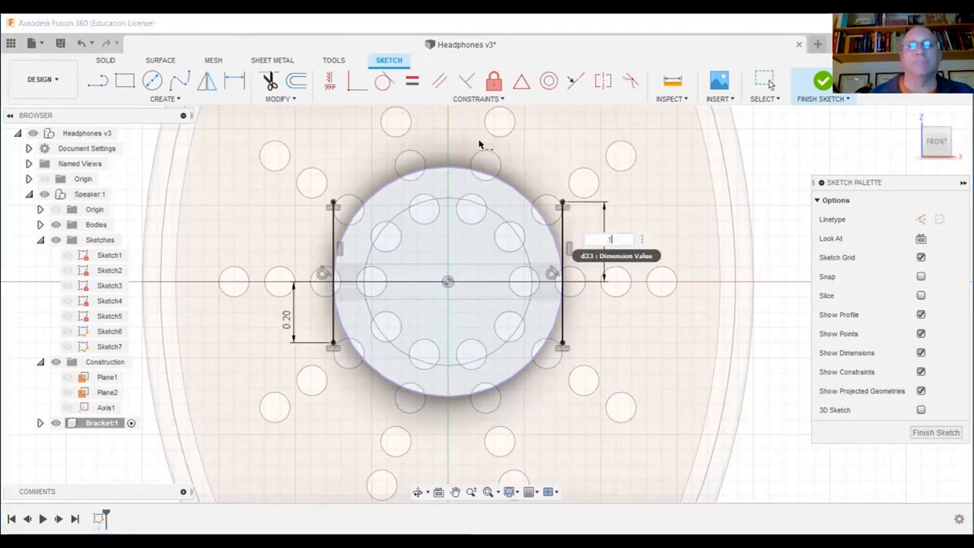
{"action": "key", "text": "Return"}
Draw a 3-point arc joining the upper endpoints of the two vertical lines, curving over the projected circle and tangent to the lines.
{"action": "left_click", "coordinate": [179, 99]}
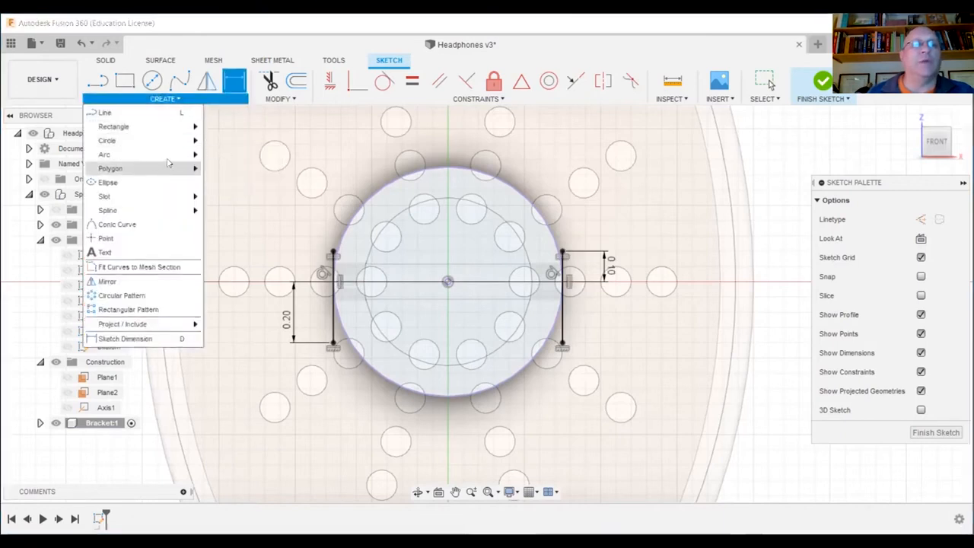
{"action": "mouse_move", "coordinate": [104, 154]}
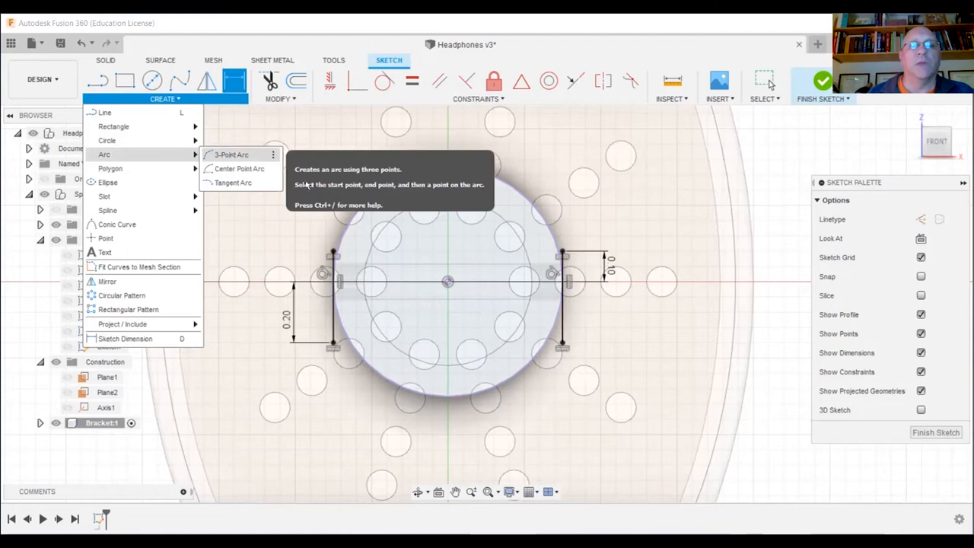
{"action": "left_click", "coordinate": [232, 154]}
{"action": "left_click", "coordinate": [333, 253]}
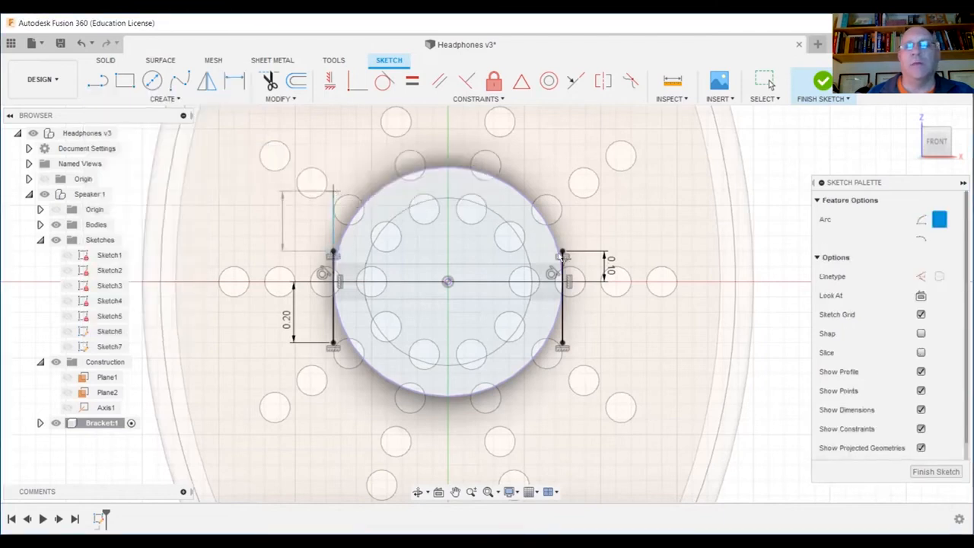
{"action": "left_click", "coordinate": [563, 252]}
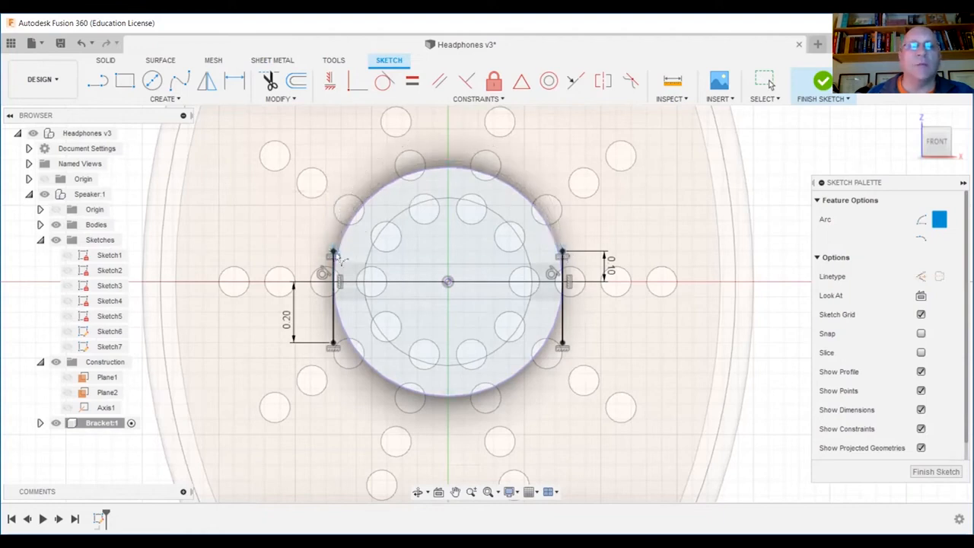
{"action": "left_click", "coordinate": [431, 142]}
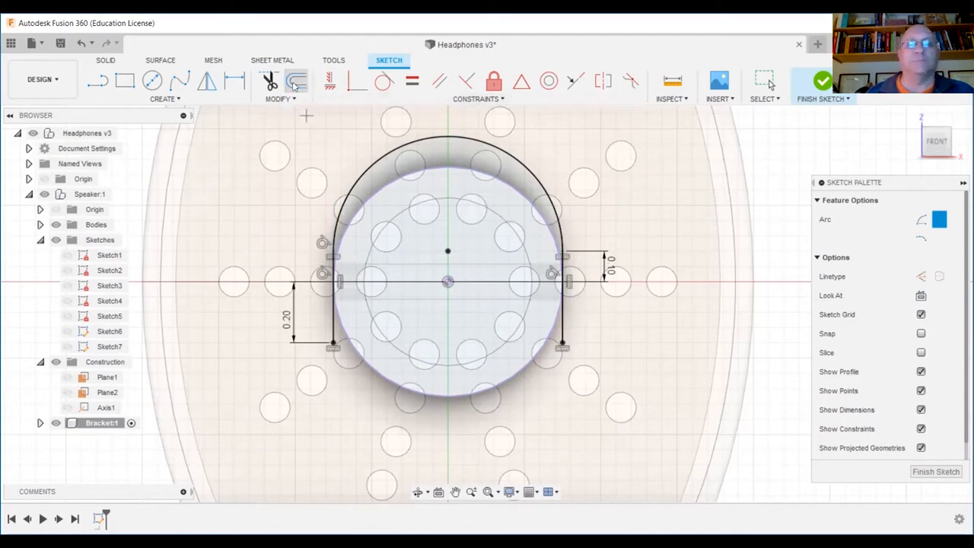
Offset the chained arc and vertical lines outward by 0.25 in.
{"action": "left_click", "coordinate": [295, 81]}
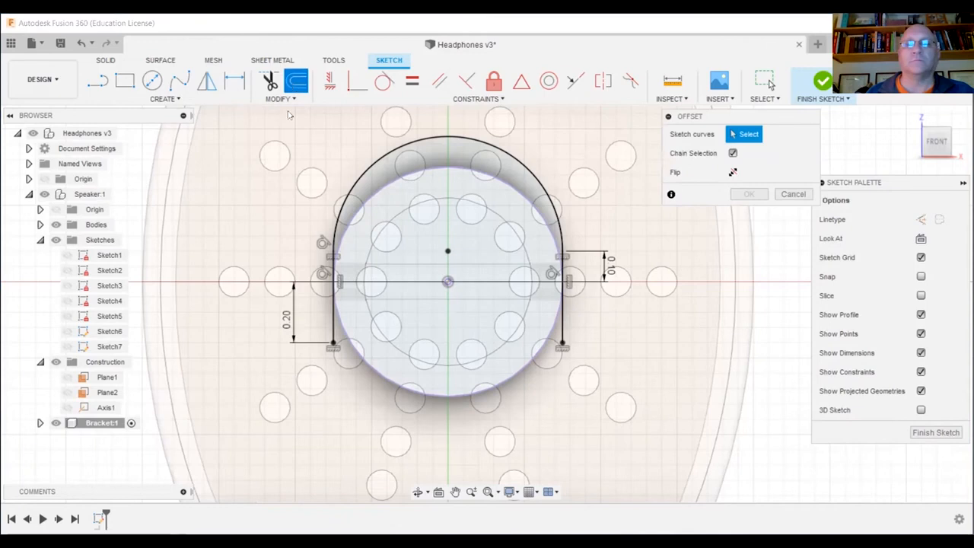
{"action": "left_click", "coordinate": [313, 327]}
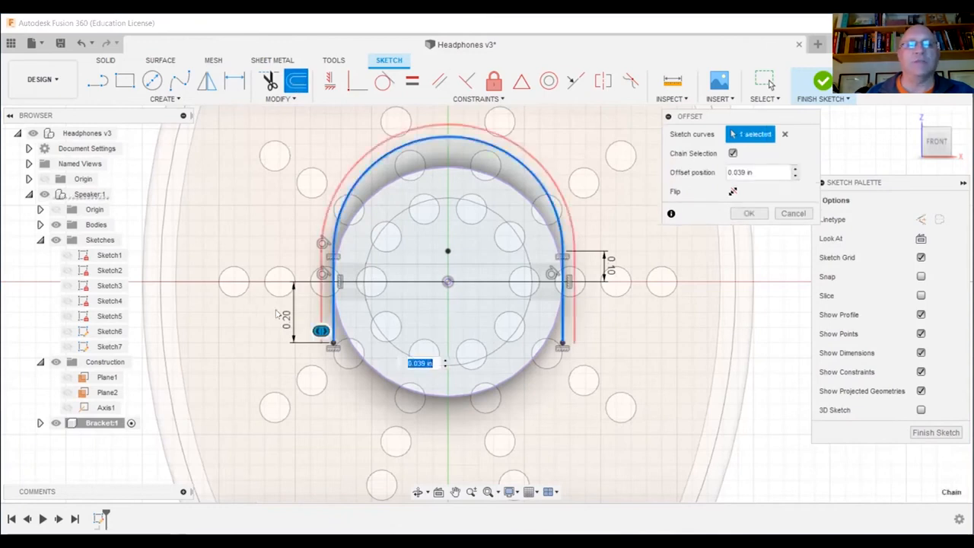
{"action": "left_click_drag", "start_coordinate": [320, 332], "coordinate": [278, 330]}
{"action": "left_click", "coordinate": [758, 172]}
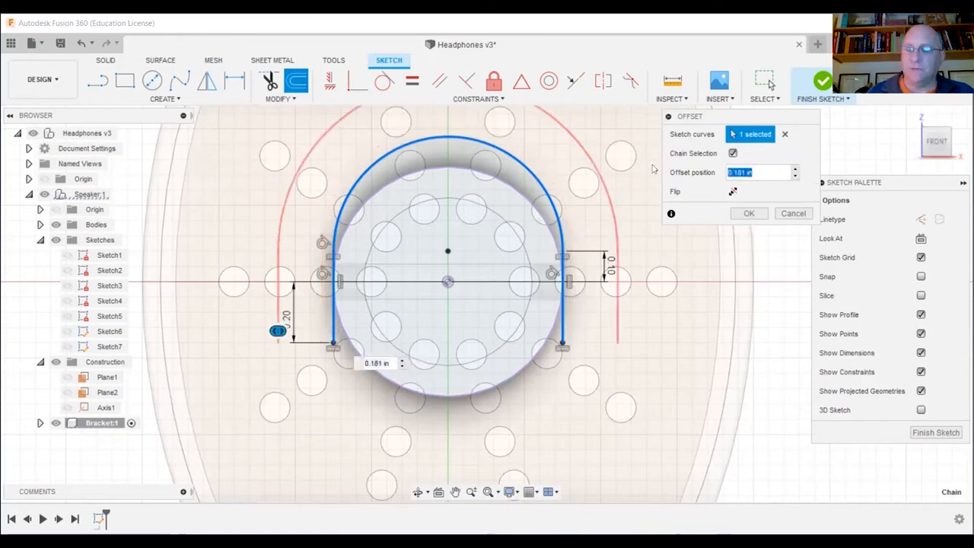
{"action": "type", "text": "0.25"}
{"action": "key", "text": "Return"}
{"action": "scroll", "coordinate": [525, 224], "scroll_direction": "down", "scroll_amount": 3}
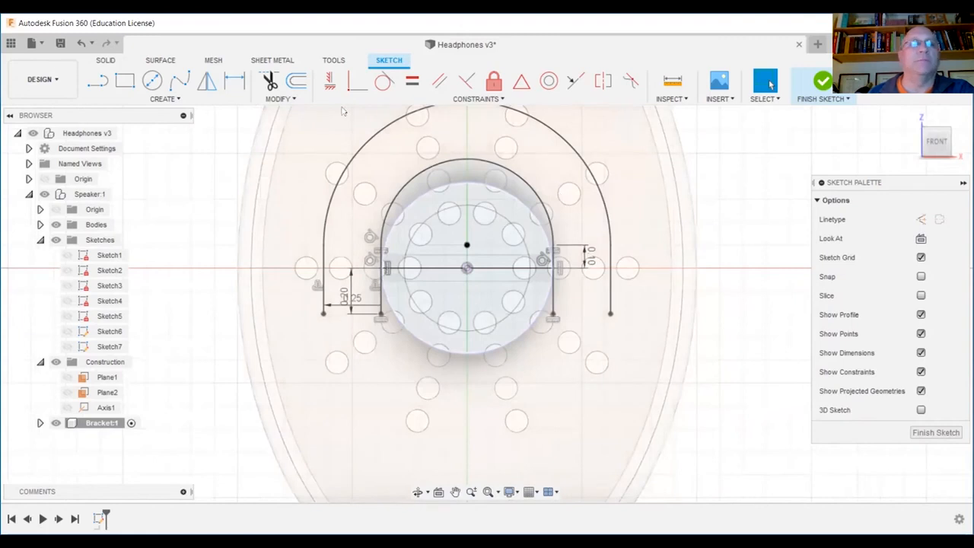
Close both lower ends of the arch with short horizontal lines between the inner and outer profiles.
{"action": "left_click", "coordinate": [97, 81]}
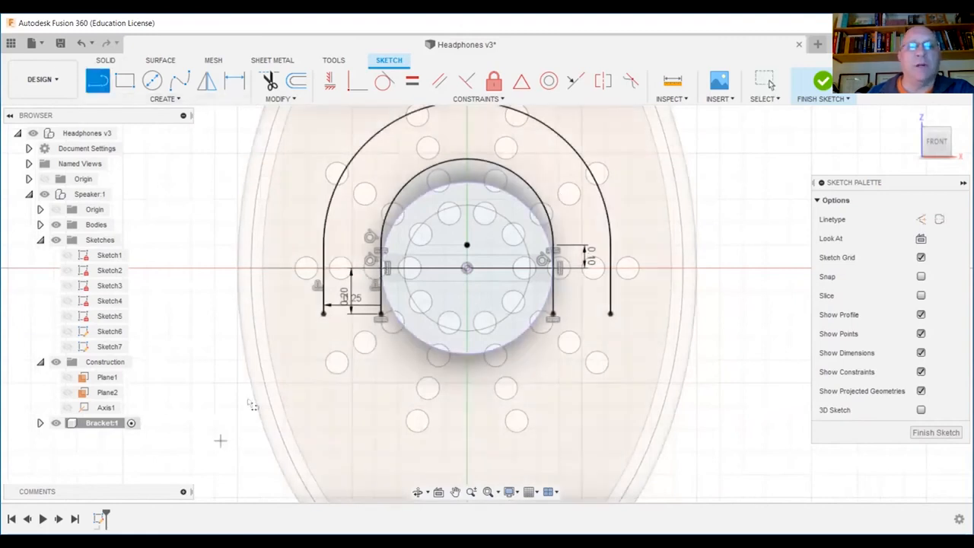
{"action": "left_click", "coordinate": [380, 314]}
{"action": "left_click", "coordinate": [554, 314]}
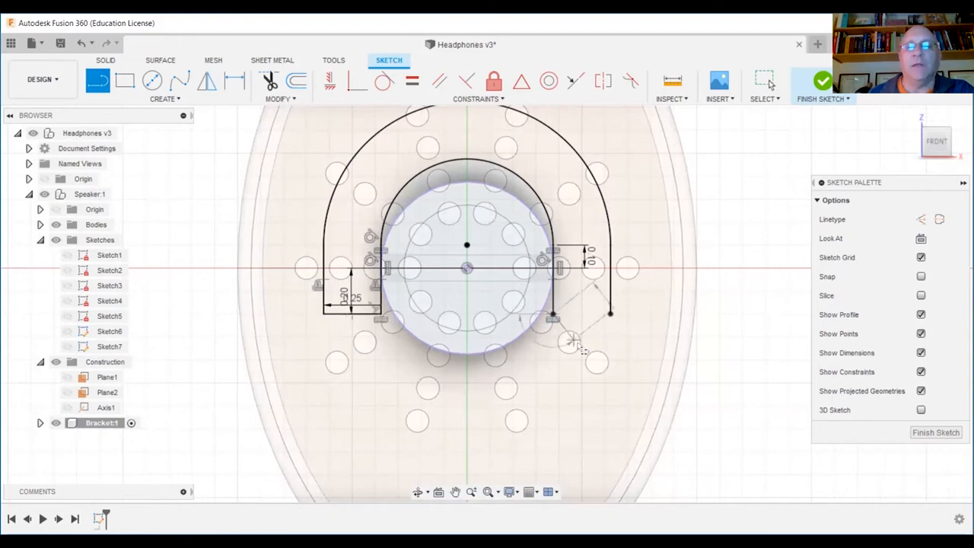
{"action": "left_click", "coordinate": [610, 314]}
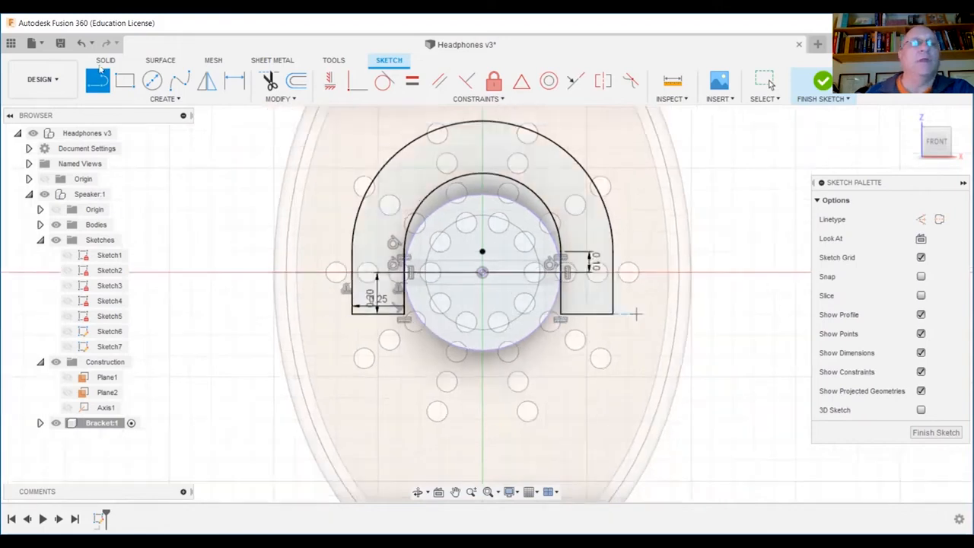
Draw a vertical center line from the sketch origin up through the arch, ending well above its outer arc.
{"action": "scroll", "coordinate": [616, 316], "scroll_direction": "down", "scroll_amount": 3}
{"action": "left_click", "coordinate": [531, 286]}
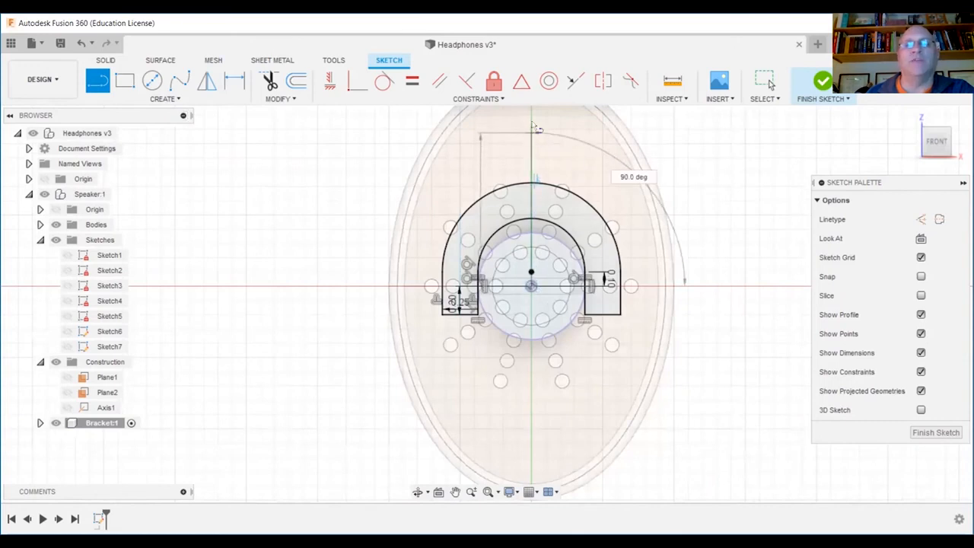
{"action": "left_click", "coordinate": [532, 124]}
{"action": "key", "text": "Escape"}
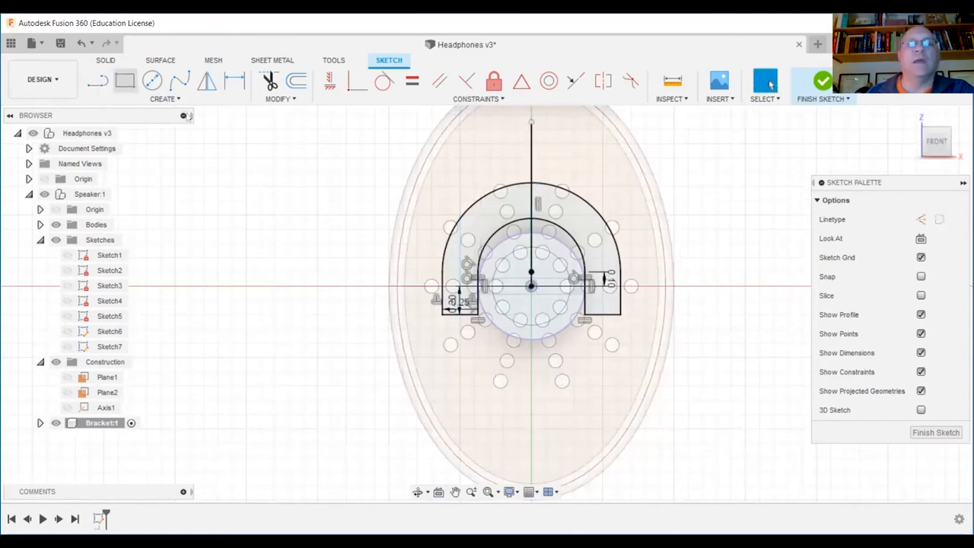
Draw a rectangle on each side of the center line, from its top end into the arch, about 0.166 in wide and 0.576 in tall.
{"action": "left_click", "coordinate": [125, 80]}
{"action": "left_click", "coordinate": [531, 122]}
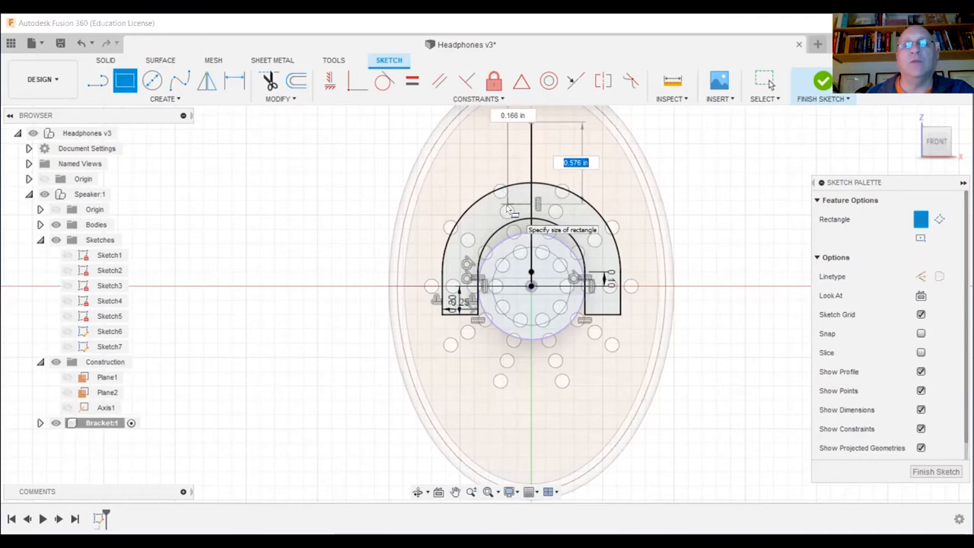
{"action": "left_click", "coordinate": [507, 206]}
{"action": "left_click", "coordinate": [531, 122]}
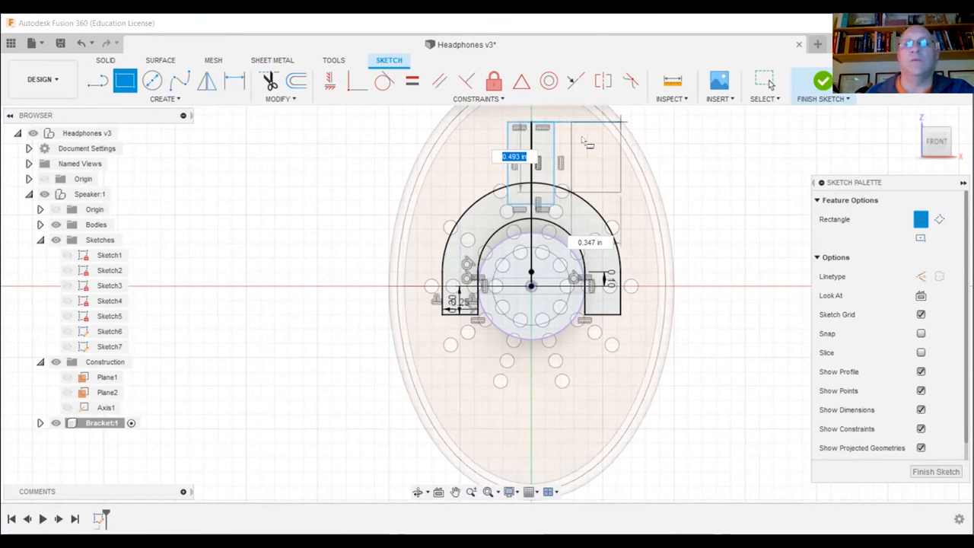
{"action": "scroll", "coordinate": [631, 166], "scroll_direction": "down", "scroll_amount": 1}
{"action": "right_click", "coordinate": [583, 138]}
{"action": "left_click", "coordinate": [615, 139]}
Dimension the width of each of the two rectangles to 0.125 in.
{"action": "left_click", "coordinate": [234, 80]}
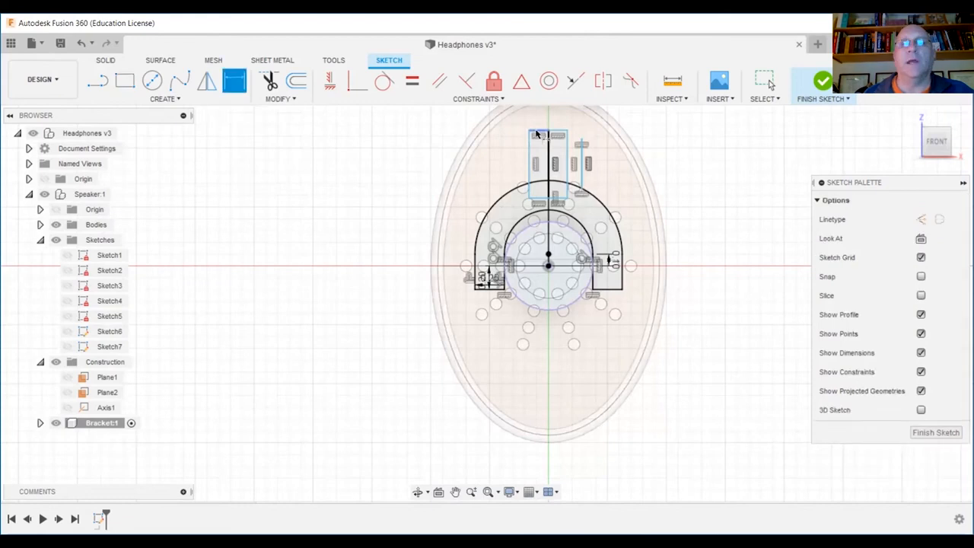
{"action": "left_click", "coordinate": [536, 130]}
{"action": "scroll", "coordinate": [533, 124], "scroll_direction": "up", "scroll_amount": 2}
{"action": "scroll", "coordinate": [536, 128], "scroll_direction": "up", "scroll_amount": 5}
{"action": "left_click", "coordinate": [558, 127]}
{"action": "type", "text": "0.125"}
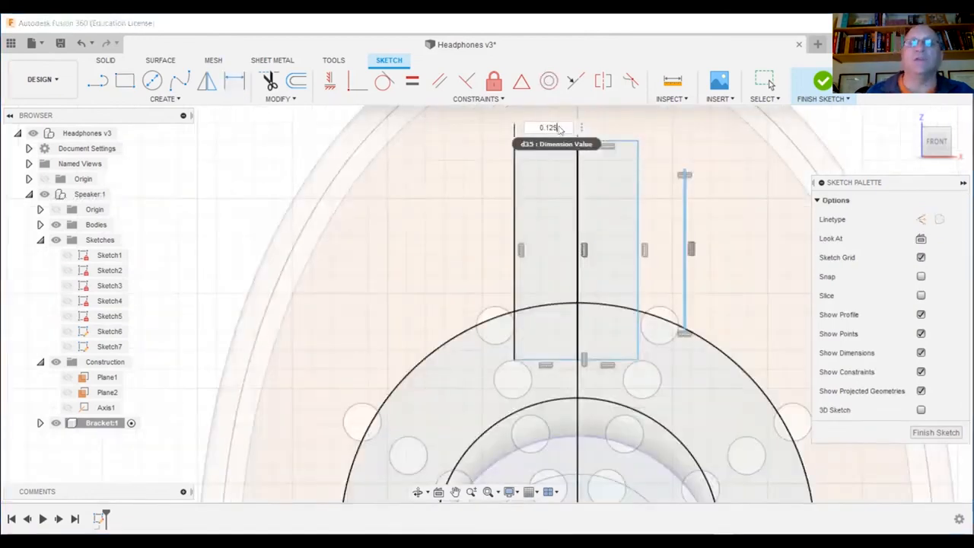
{"action": "key", "text": "Return"}
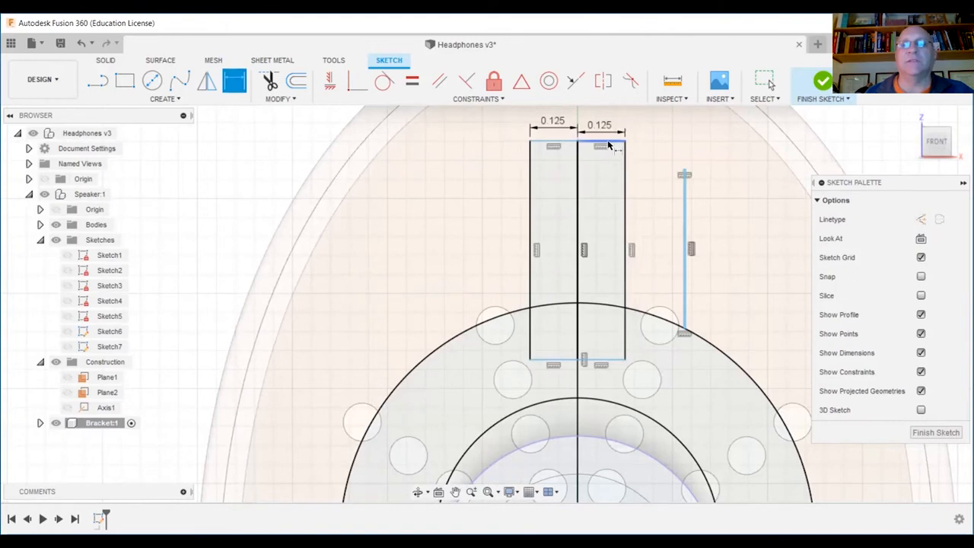
Dimension the rectangles' top edge 1.00 in above the center of the arch's inner arc.
{"action": "scroll", "coordinate": [609, 395], "scroll_direction": "down", "scroll_amount": 2}
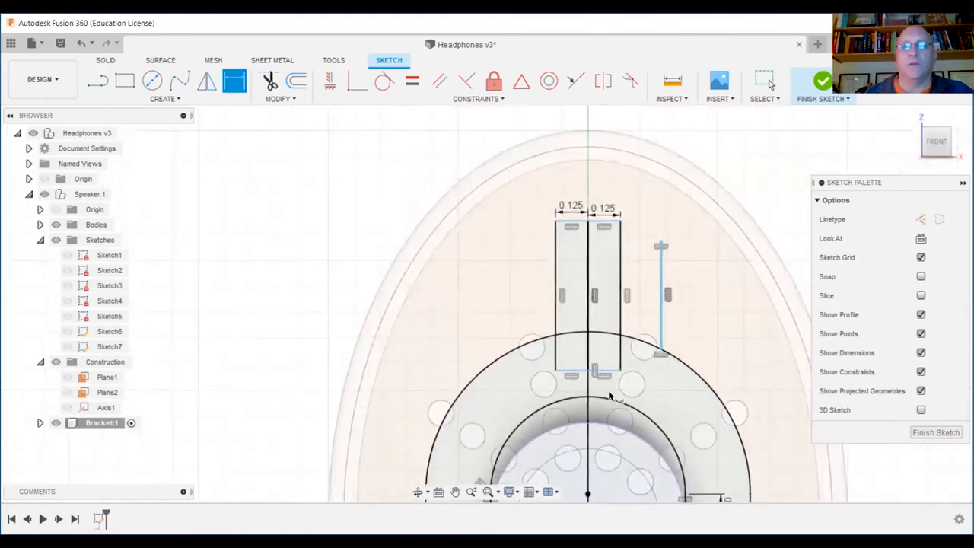
{"action": "left_click", "coordinate": [609, 396]}
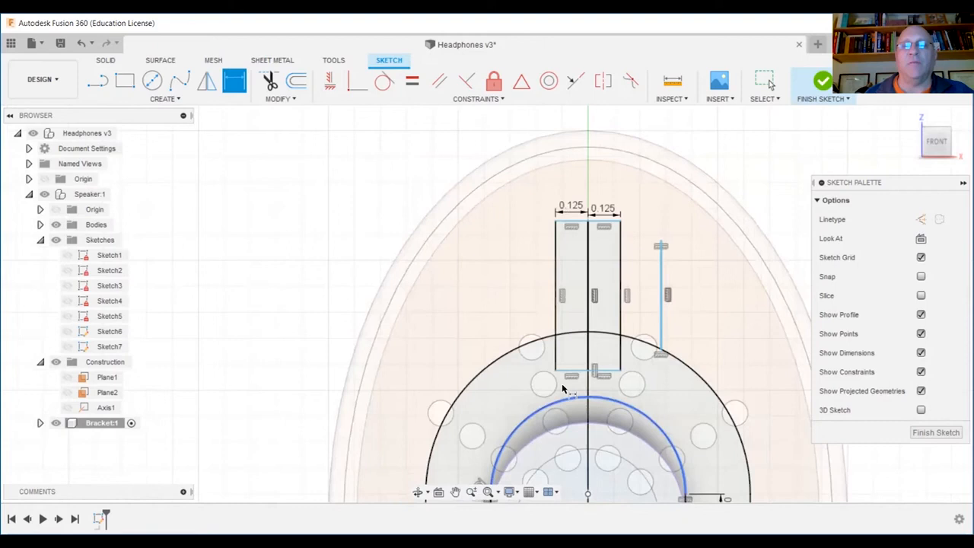
{"action": "left_click", "coordinate": [576, 221]}
{"action": "left_click", "coordinate": [484, 260]}
{"action": "type", "text": "1"}
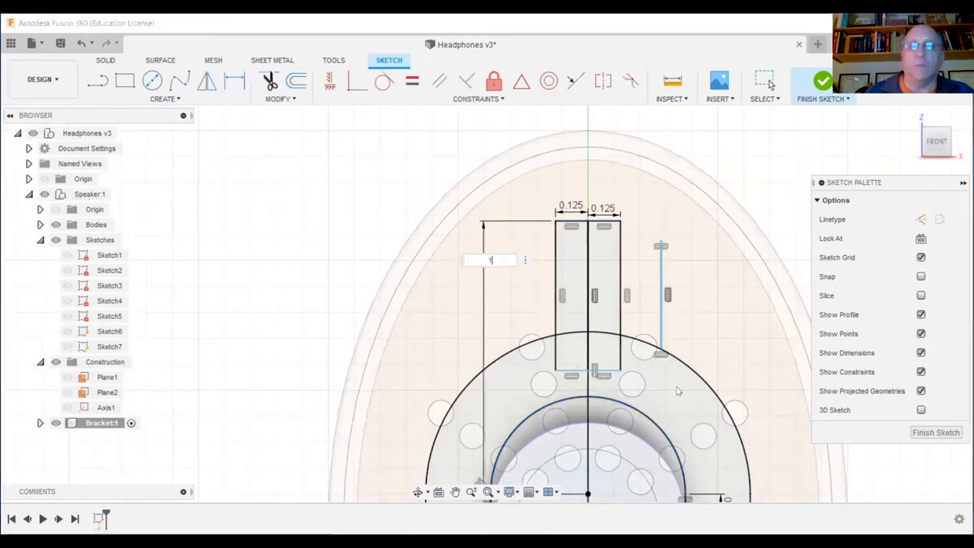
{"action": "key", "text": "Return"}
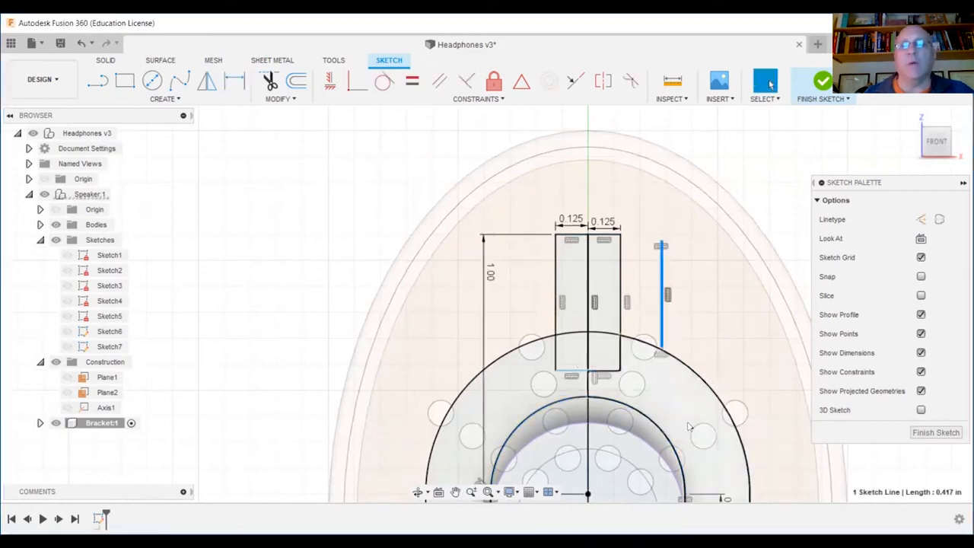
Remove the stray vertical line, and trim the center line and the overlapping arc and rectangle segments so the stem merges with the arch.
{"action": "scroll", "coordinate": [678, 391], "scroll_direction": "down", "scroll_amount": 3}
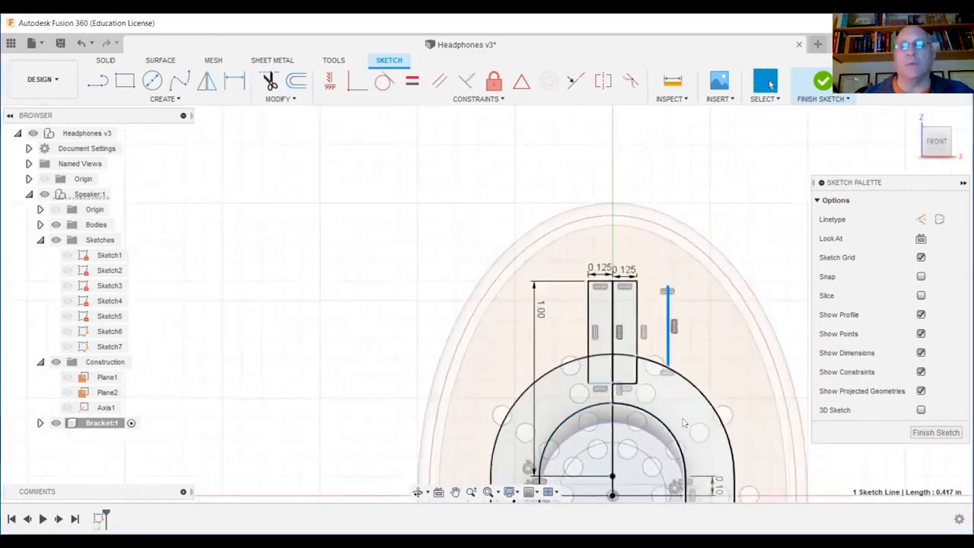
{"action": "left_click", "coordinate": [270, 81]}
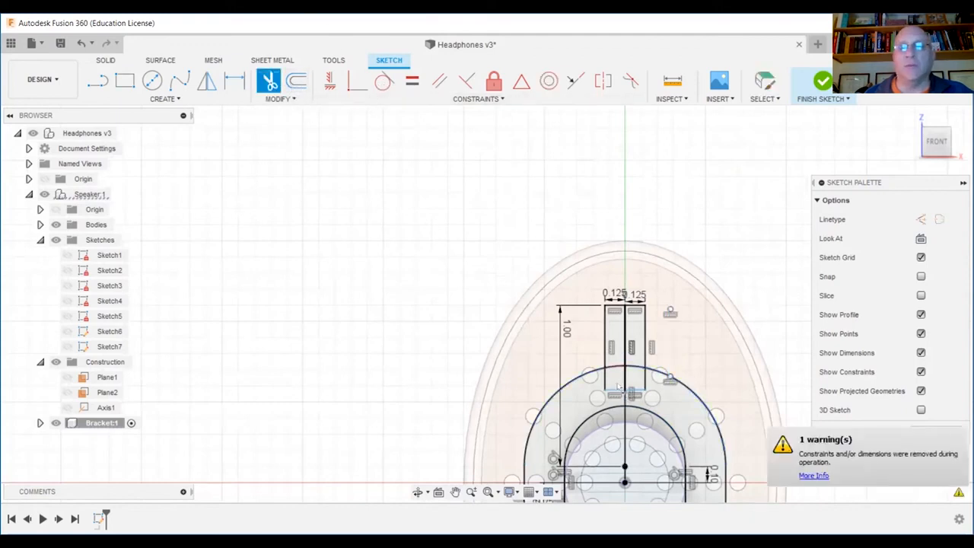
{"action": "scroll", "coordinate": [618, 367], "scroll_direction": "up", "scroll_amount": 4}
{"action": "left_click", "coordinate": [620, 359]}
{"action": "left_click", "coordinate": [659, 404]}
{"action": "left_click", "coordinate": [623, 404]}
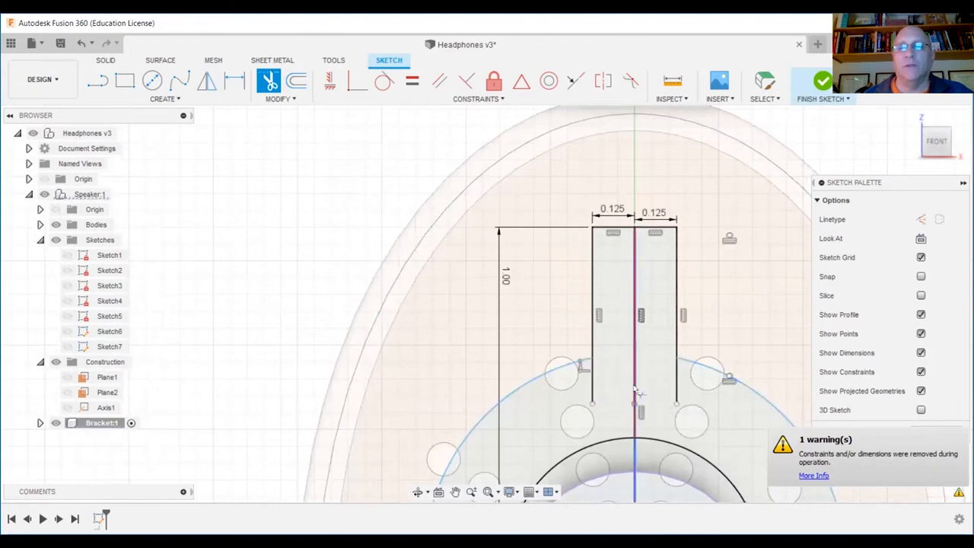
{"action": "left_click", "coordinate": [592, 384]}
{"action": "left_click", "coordinate": [676, 392]}
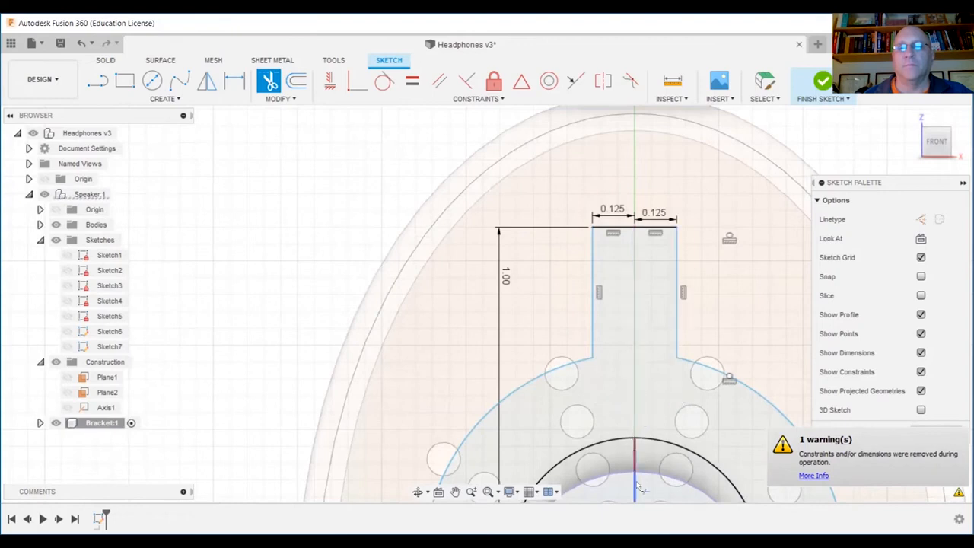
{"action": "scroll", "coordinate": [674, 329], "scroll_direction": "down", "scroll_amount": 5}
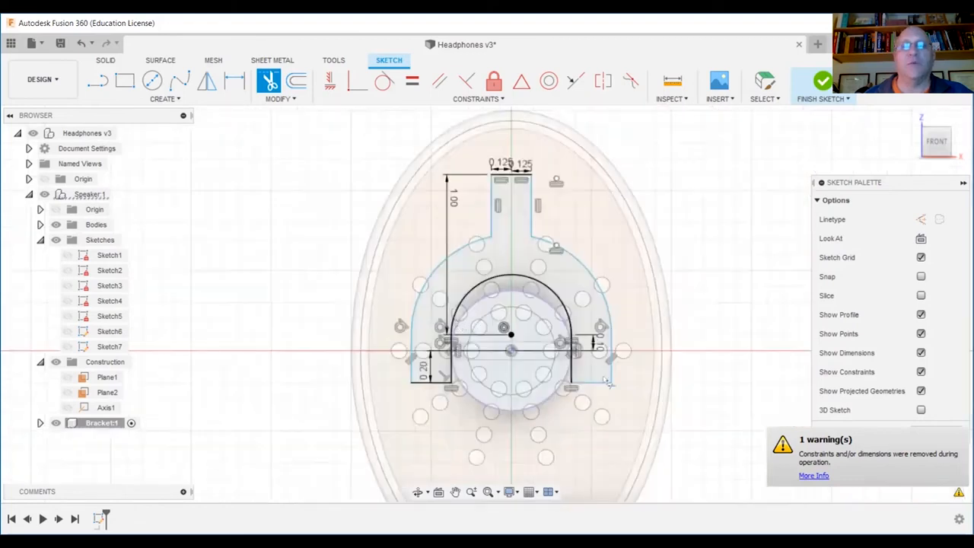
{"action": "scroll", "coordinate": [615, 396], "scroll_direction": "up", "scroll_amount": 2}
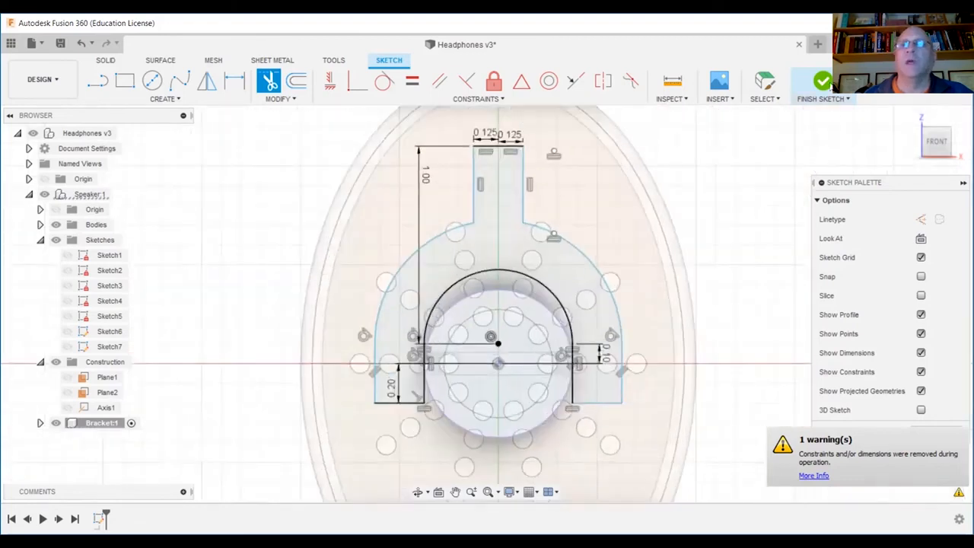
Finish the sketch and extrude the arch-and-stem profile about 0.25 in toward the speaker's cone as a new body.
{"action": "left_click", "coordinate": [823, 81]}
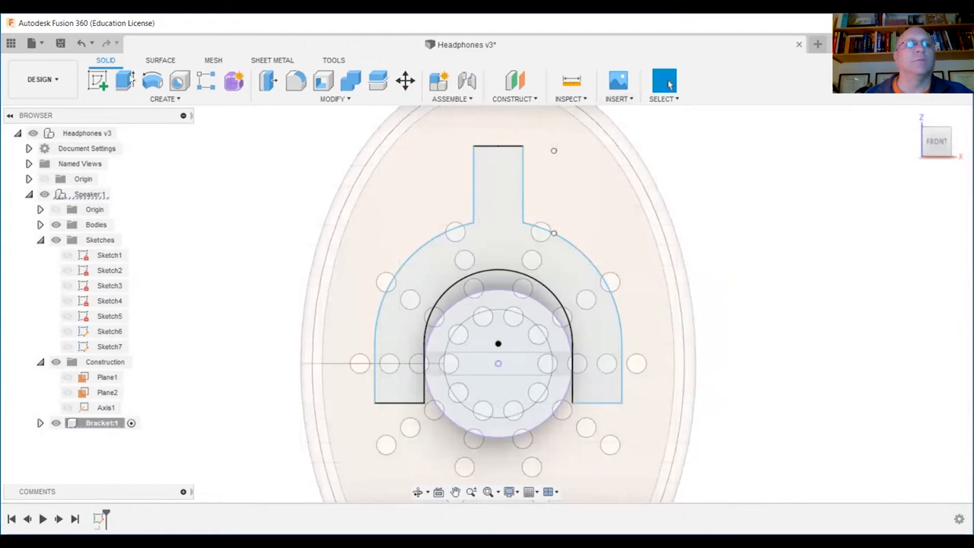
{"action": "key", "text": "e"}
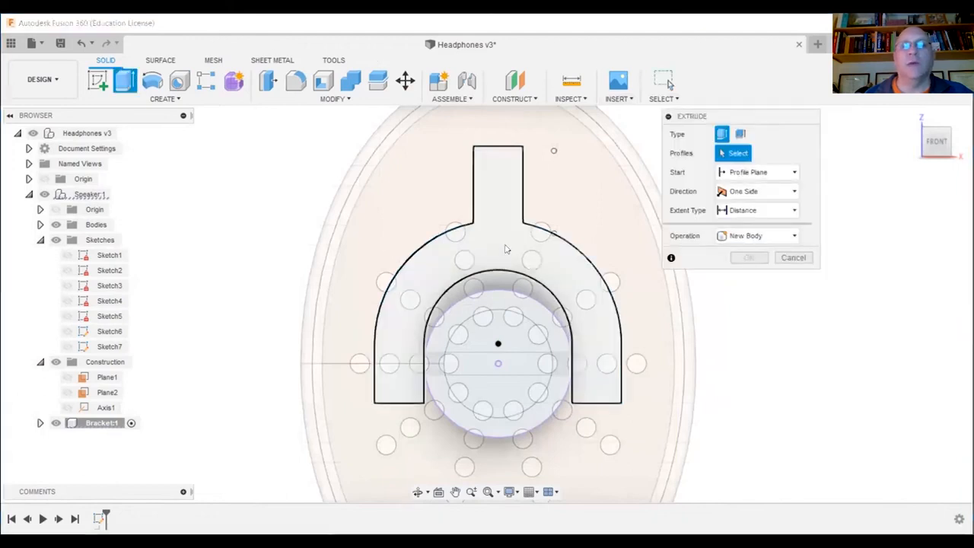
{"action": "left_click", "coordinate": [566, 252]}
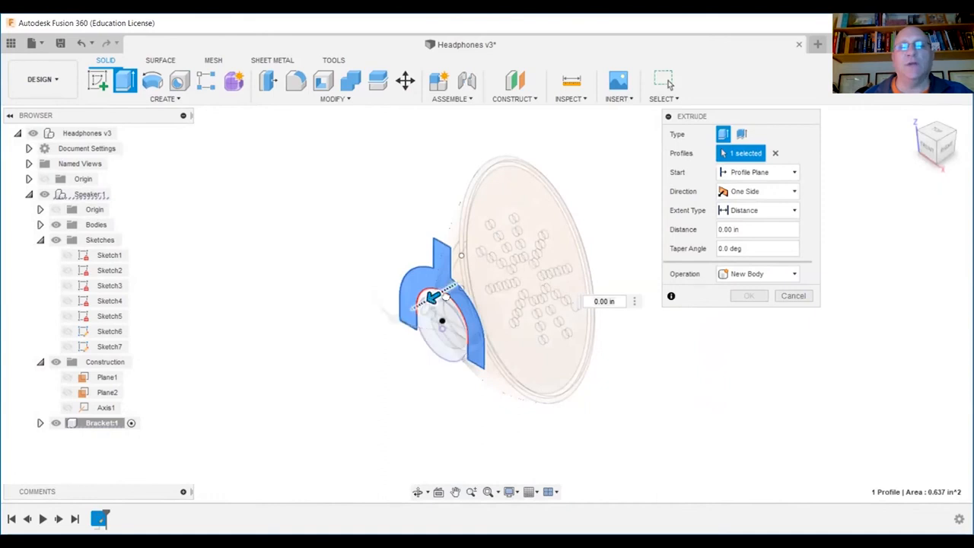
{"action": "left_click_drag", "start_coordinate": [431, 297], "coordinate": [467, 275]}
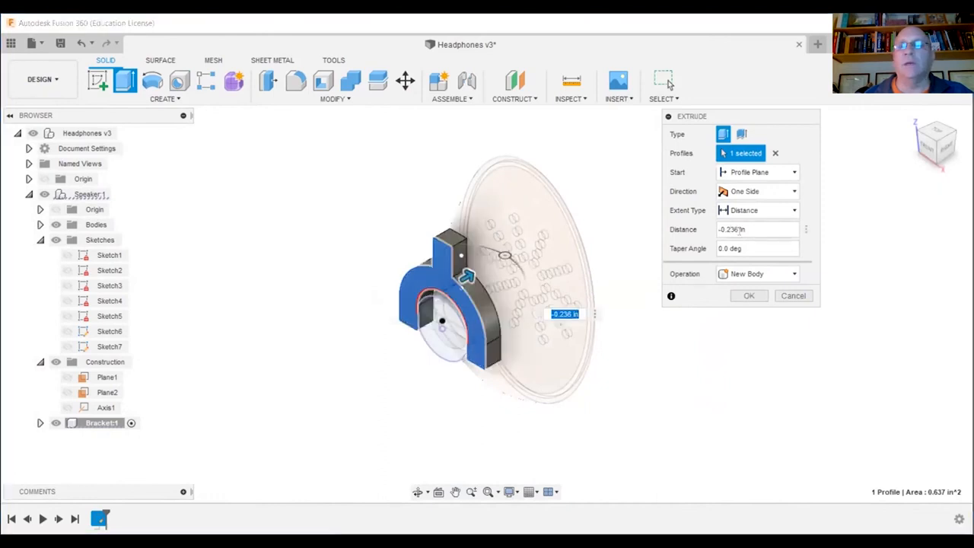
{"action": "double_click", "coordinate": [738, 229]}
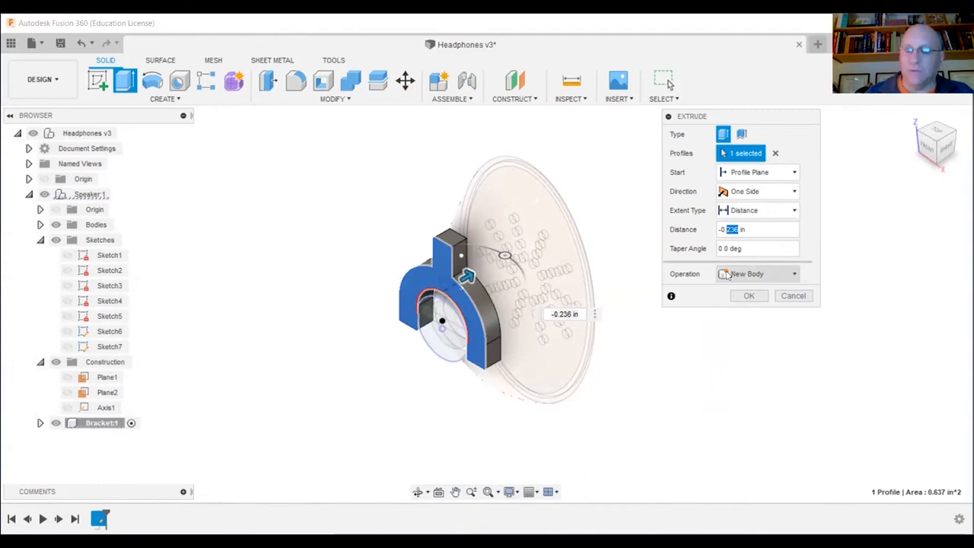
{"action": "type", "text": "2"}
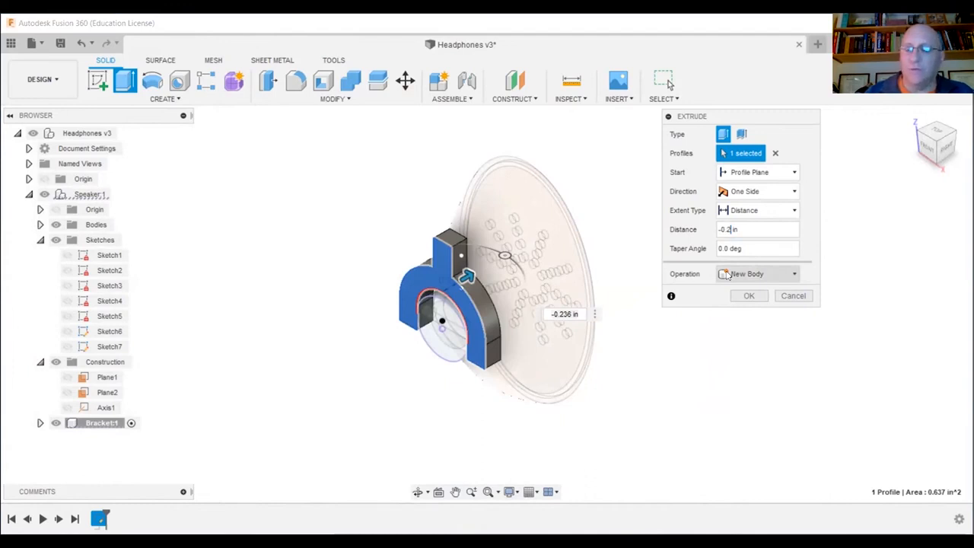
{"action": "left_click", "coordinate": [751, 296]}
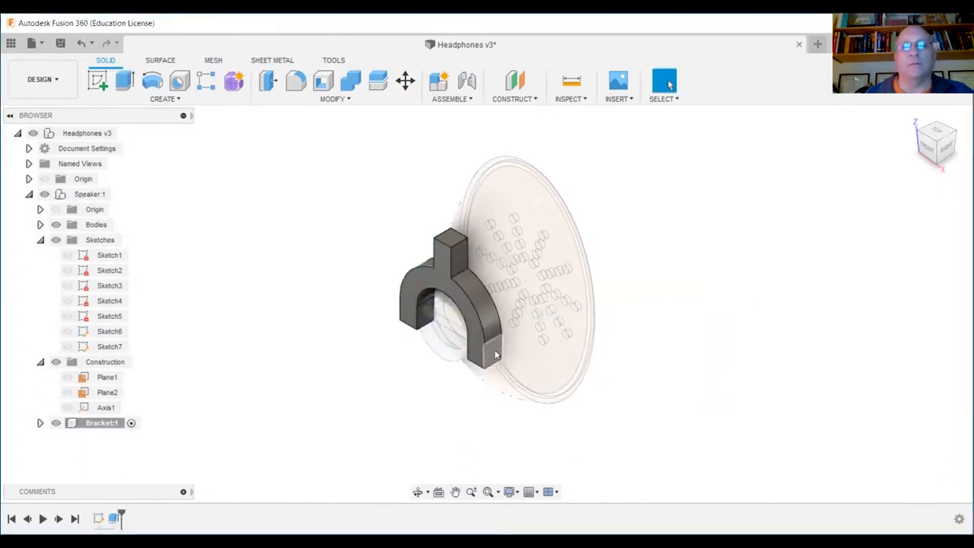
Start a sketch on the flat outer side face of the bracket's leg and draw a 0.125 in diameter circle inside it.
{"action": "scroll", "coordinate": [498, 348], "scroll_direction": "up", "scroll_amount": 5}
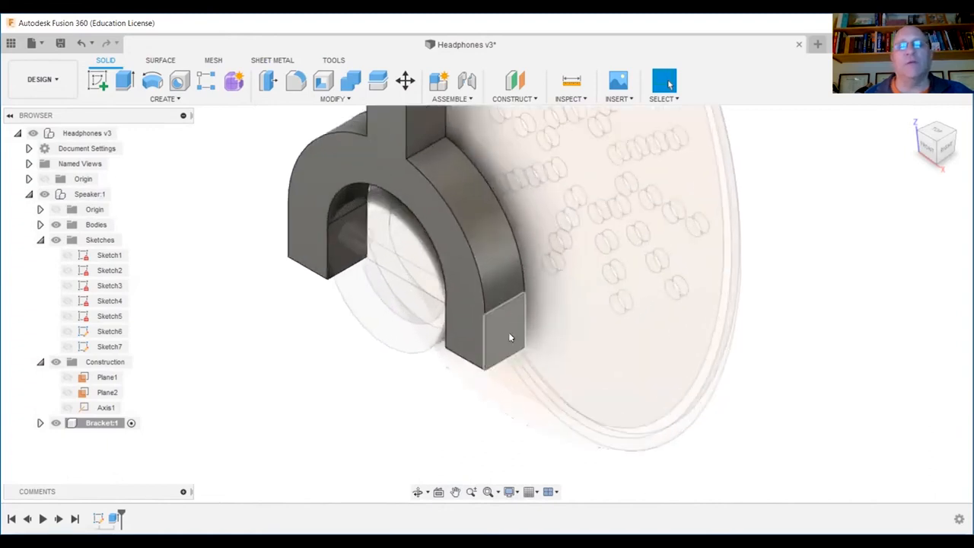
{"action": "left_click", "coordinate": [98, 81]}
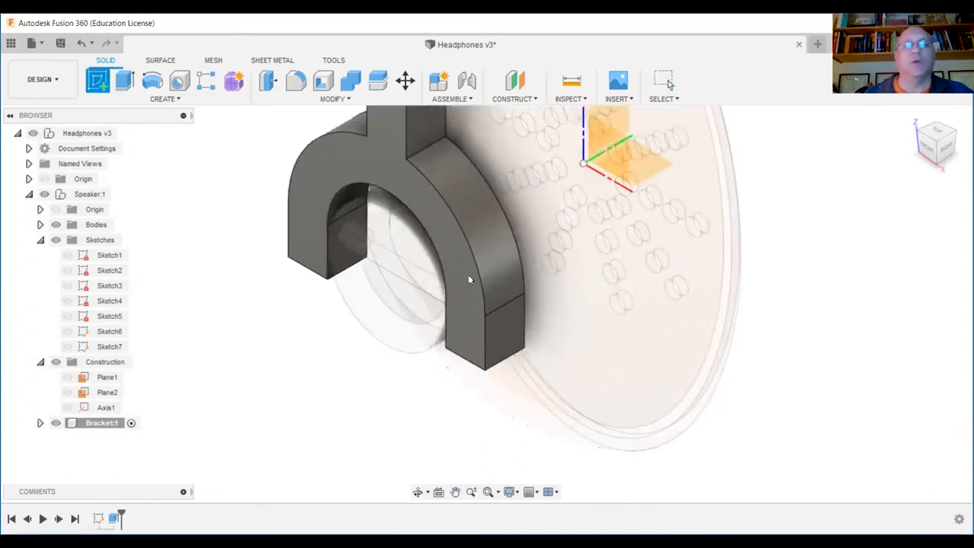
{"action": "left_click", "coordinate": [504, 334]}
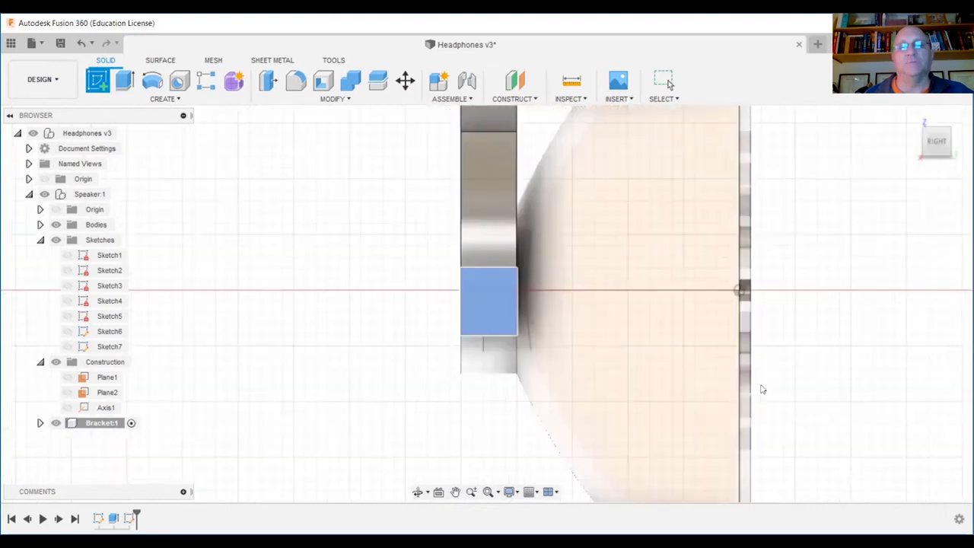
{"action": "key", "text": "c"}
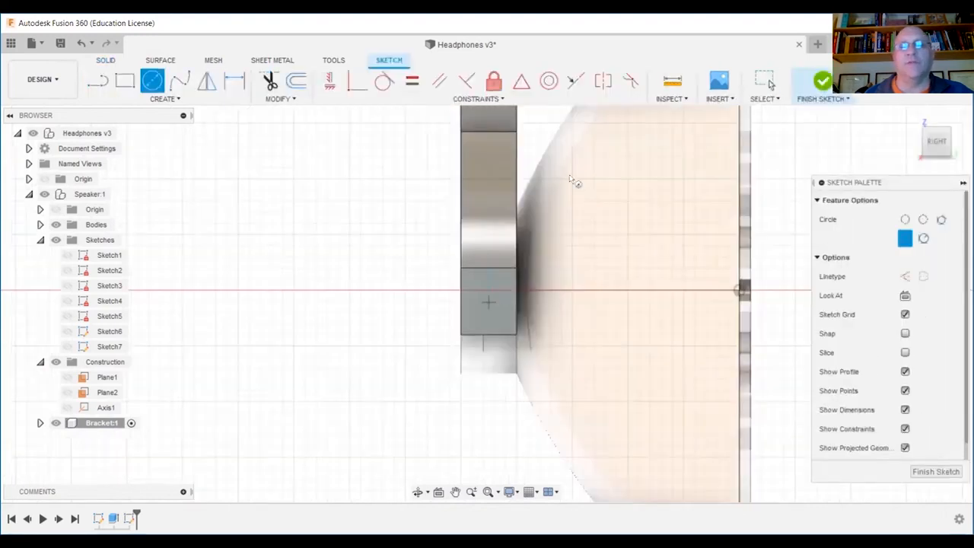
{"action": "left_click", "coordinate": [234, 84]}
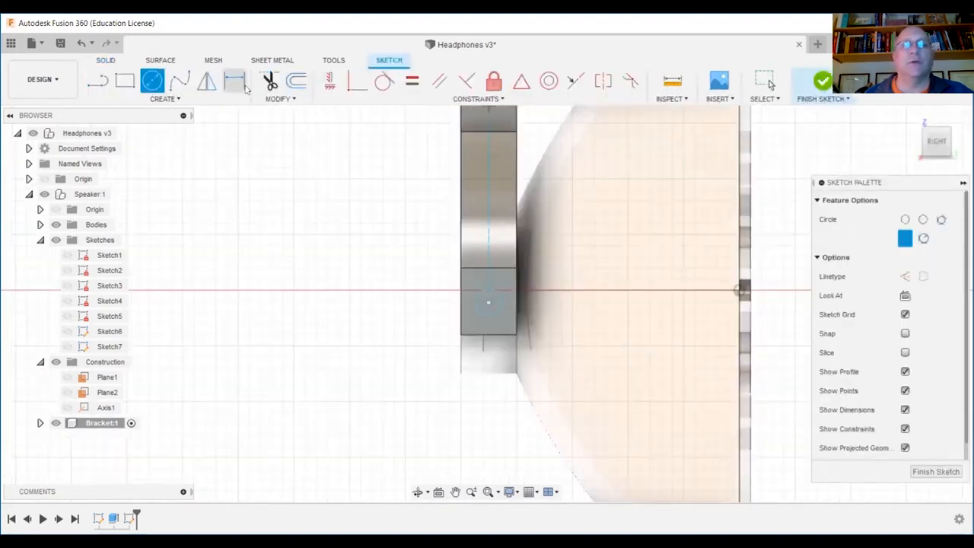
{"action": "left_click", "coordinate": [489, 302]}
{"action": "type", "text": "0.125"}
{"action": "key", "text": "Return"}
{"action": "scroll", "coordinate": [509, 306], "scroll_direction": "up", "scroll_amount": 3}
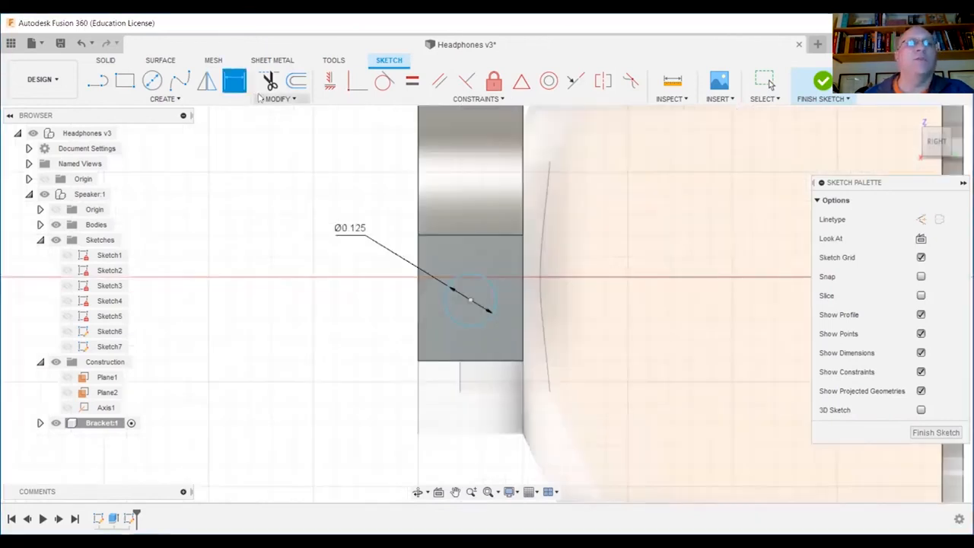
Dimension the circle's center 0.10 in below the face's upper edge and 0.125 in from its side edge.
{"action": "left_click", "coordinate": [239, 84]}
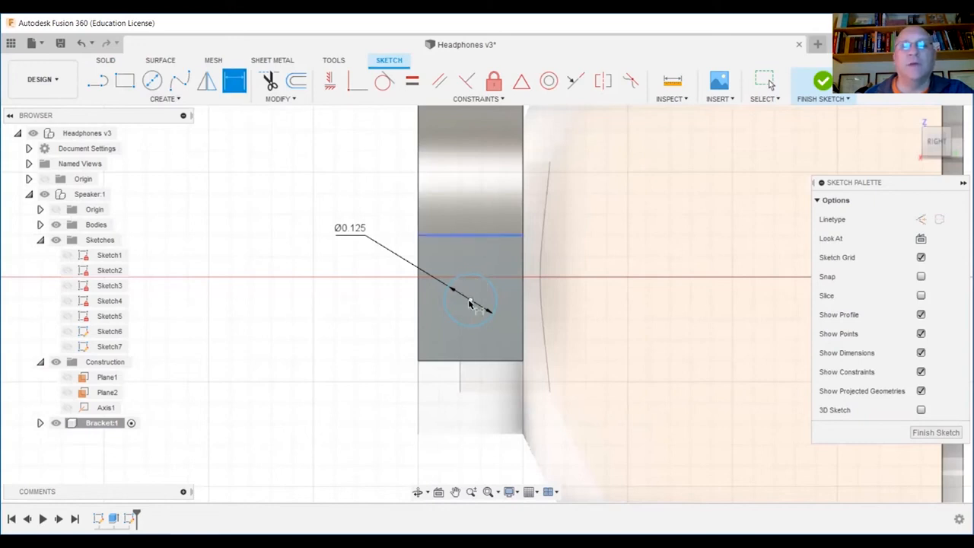
{"action": "left_click", "coordinate": [471, 301]}
{"action": "left_click", "coordinate": [387, 280]}
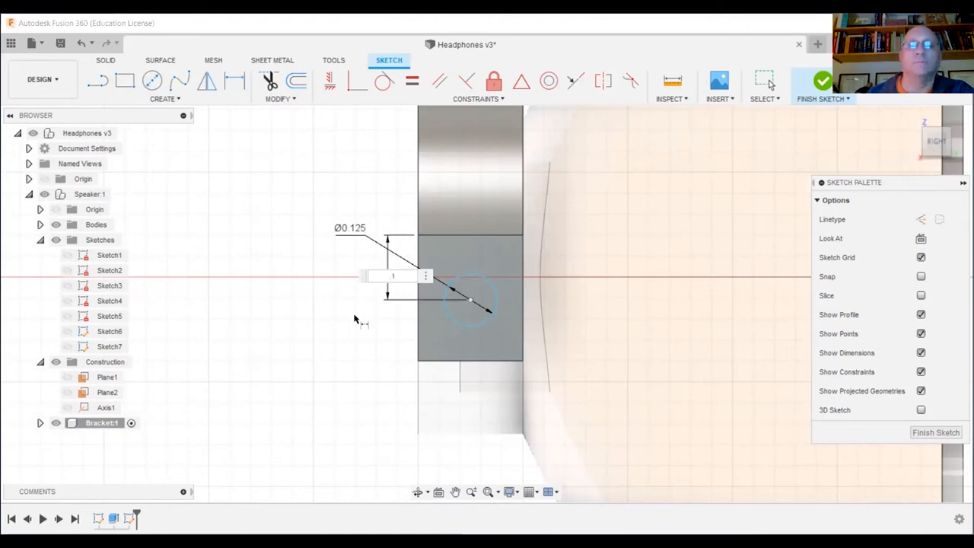
{"action": "type", "text": ".1"}
{"action": "key", "text": "Return"}
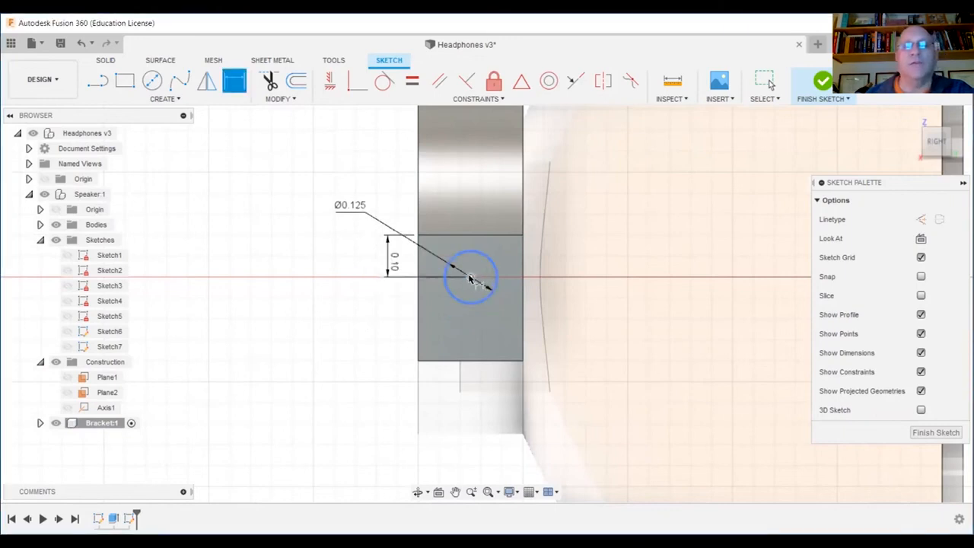
{"action": "left_click", "coordinate": [426, 315]}
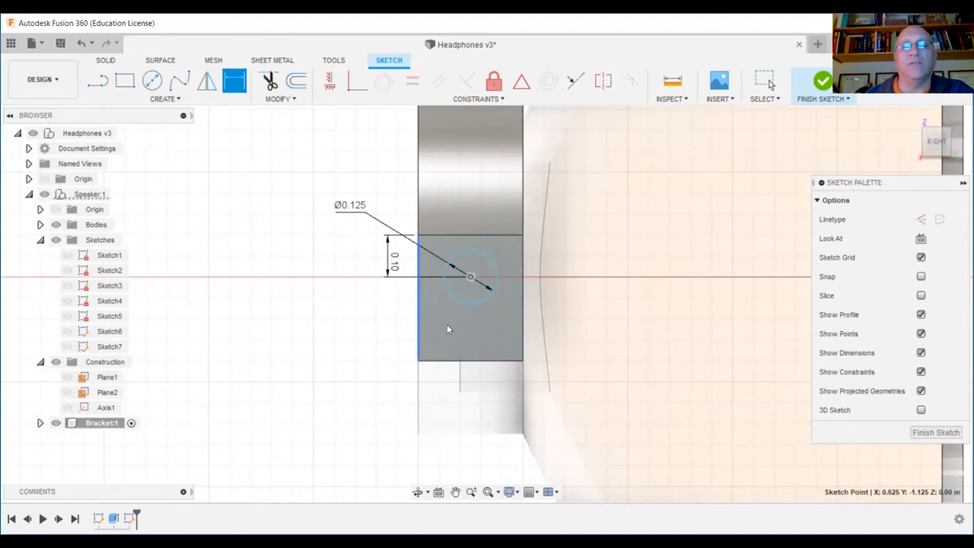
{"action": "left_click", "coordinate": [453, 365]}
{"action": "type", "text": "0.125"}
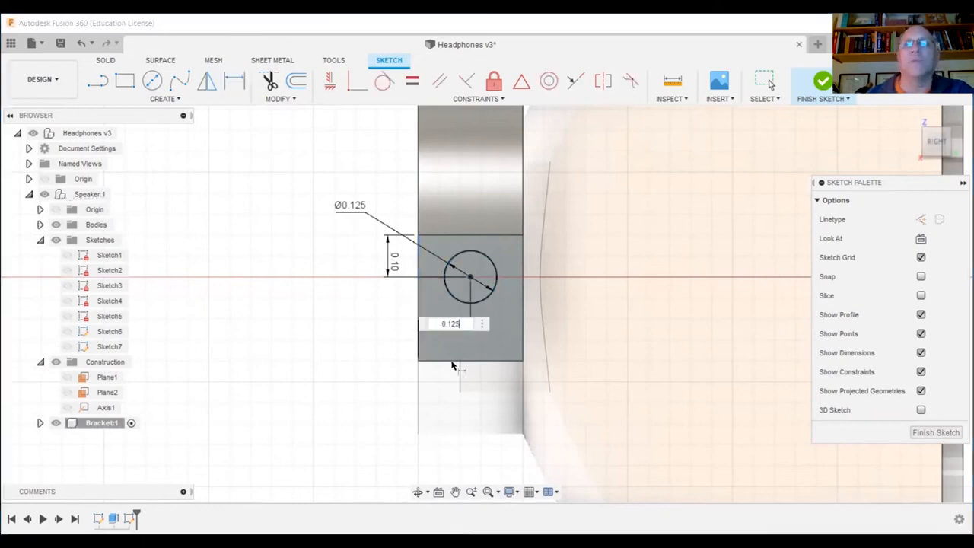
{"action": "key", "text": "Return"}
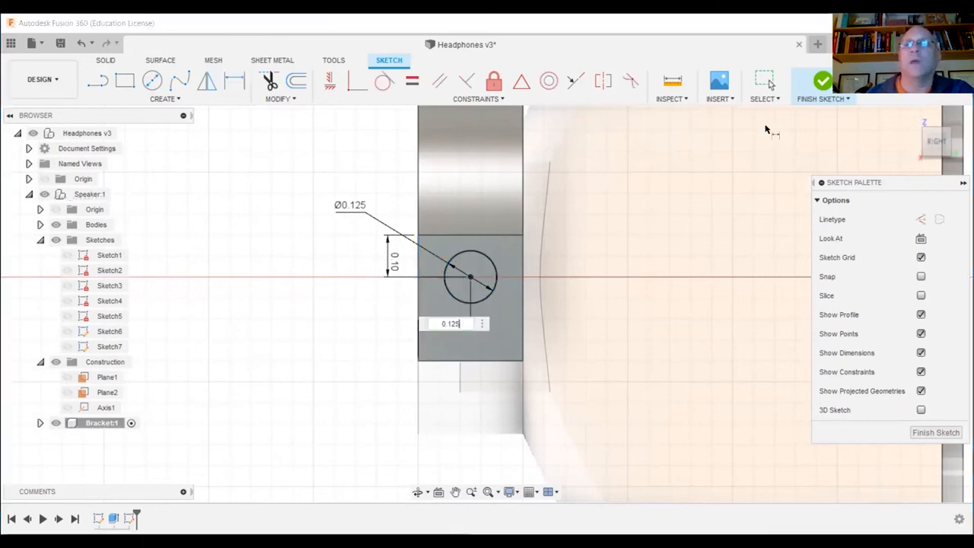
Finish the sketch, cut the circle about 1.7 in through both legs of the bracket, and save the design.
{"action": "left_click", "coordinate": [821, 83]}
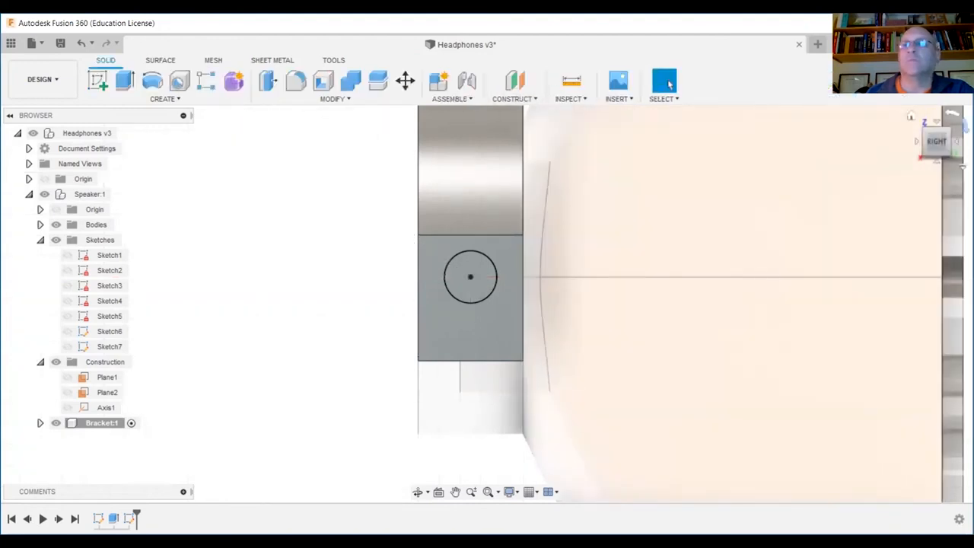
{"action": "left_click", "coordinate": [909, 118]}
{"action": "scroll", "coordinate": [502, 358], "scroll_direction": "up", "scroll_amount": 5}
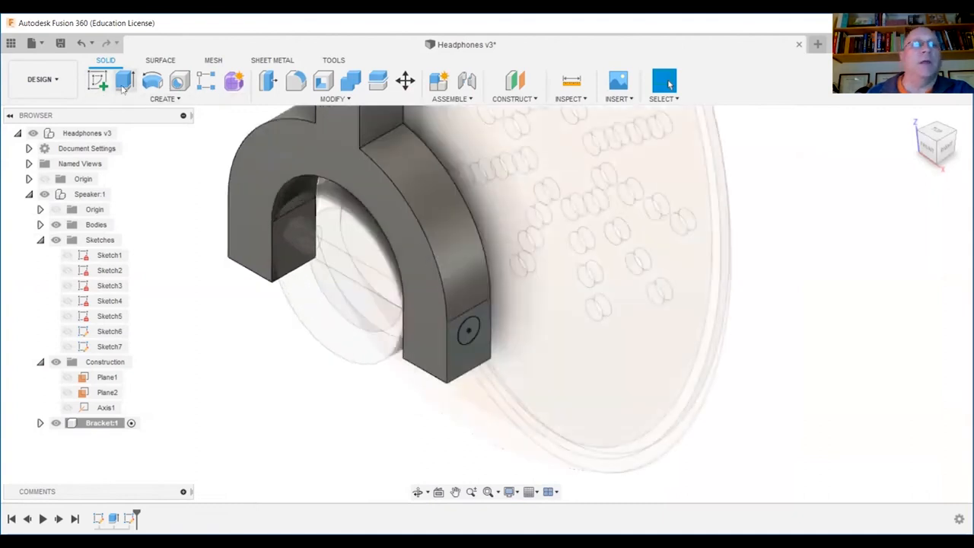
{"action": "key", "text": "e"}
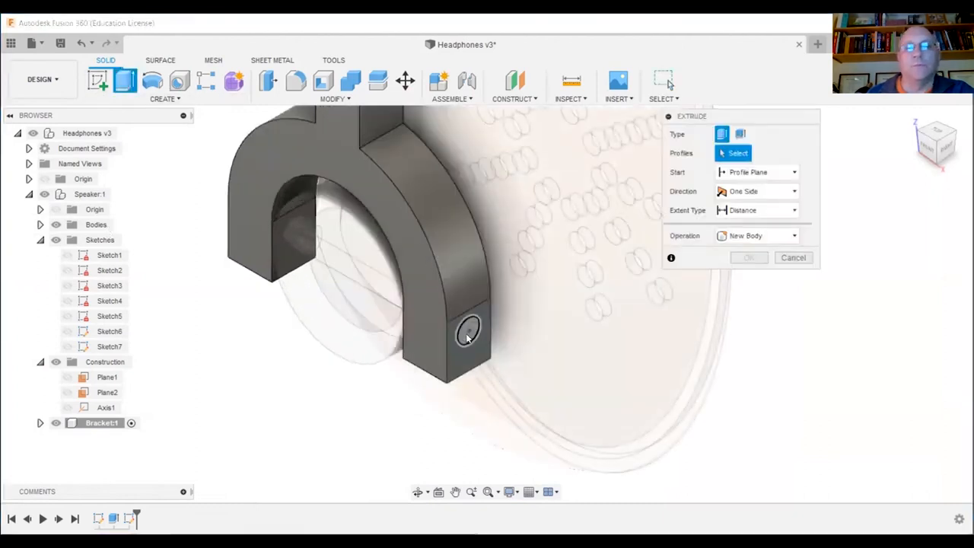
{"action": "left_click", "coordinate": [470, 332]}
{"action": "left_click_drag", "start_coordinate": [478, 336], "coordinate": [147, 235]}
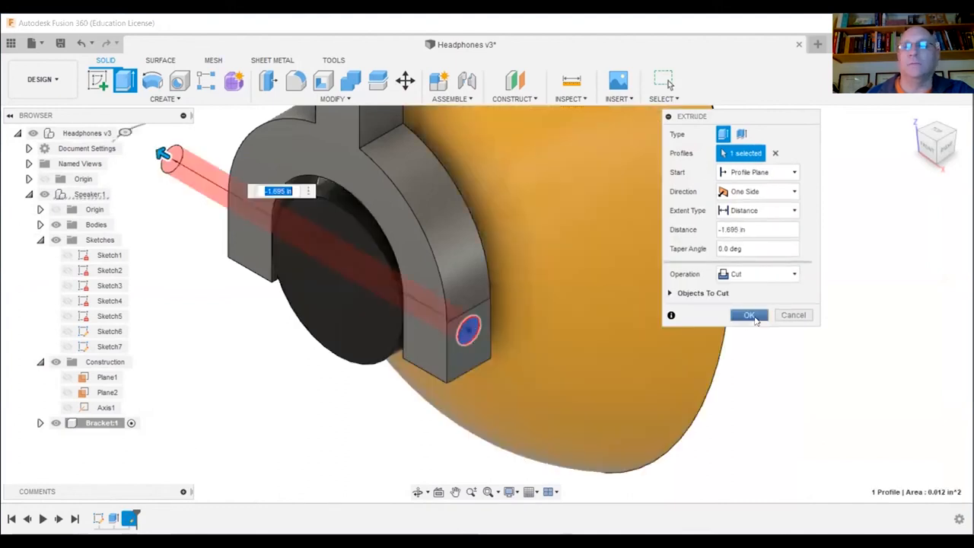
{"action": "left_click", "coordinate": [750, 315]}
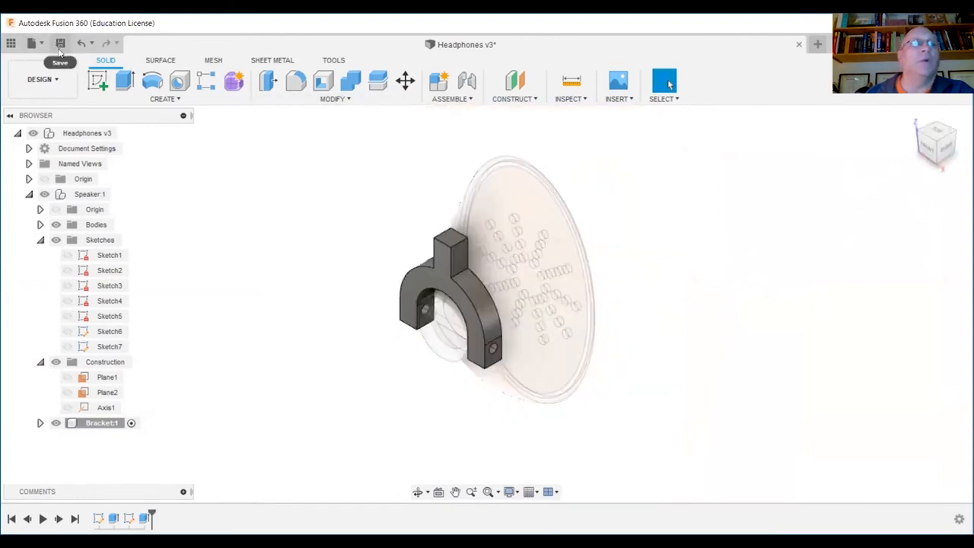
{"action": "left_click", "coordinate": [61, 44]}
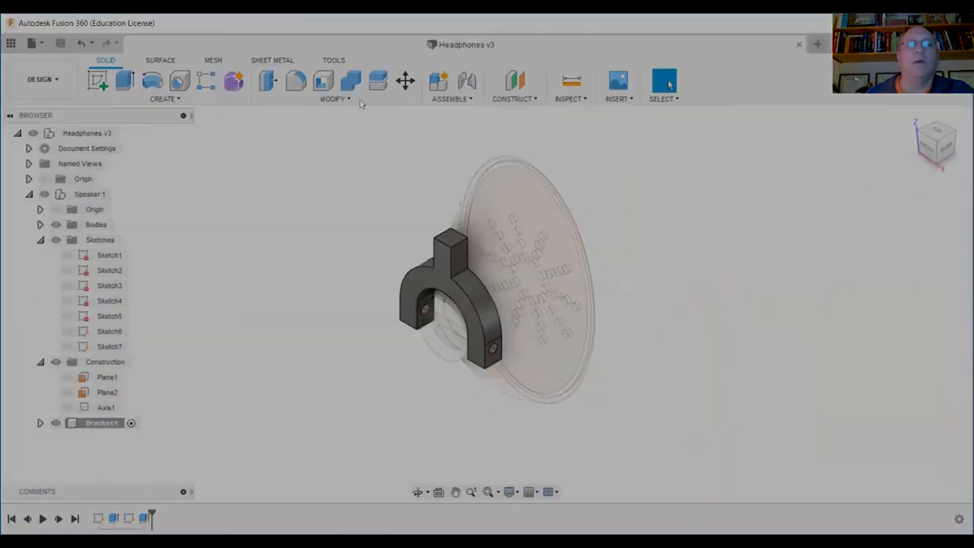
Apply the Paint - Enamel Glossy (Red) appearance to the bracket body.
{"action": "left_click", "coordinate": [347, 99]}
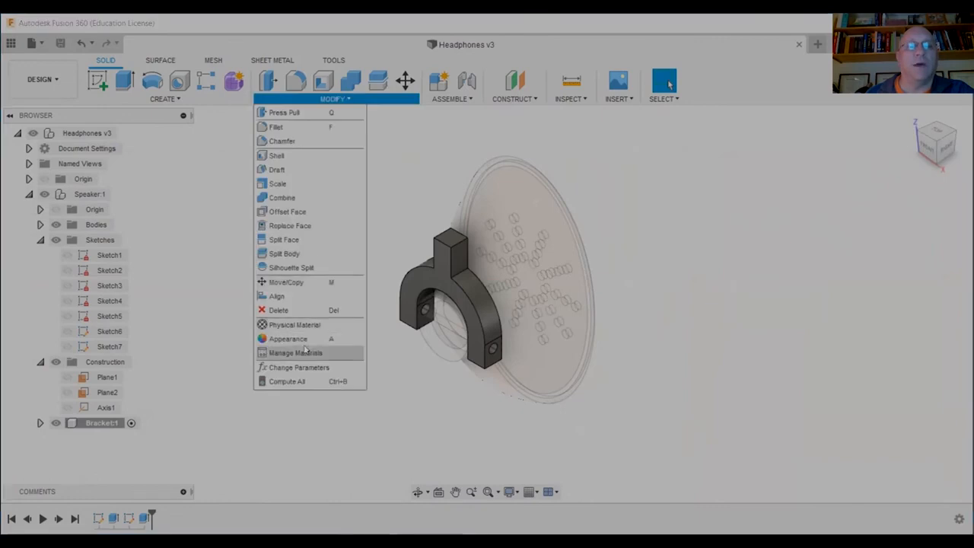
{"action": "left_click", "coordinate": [300, 342]}
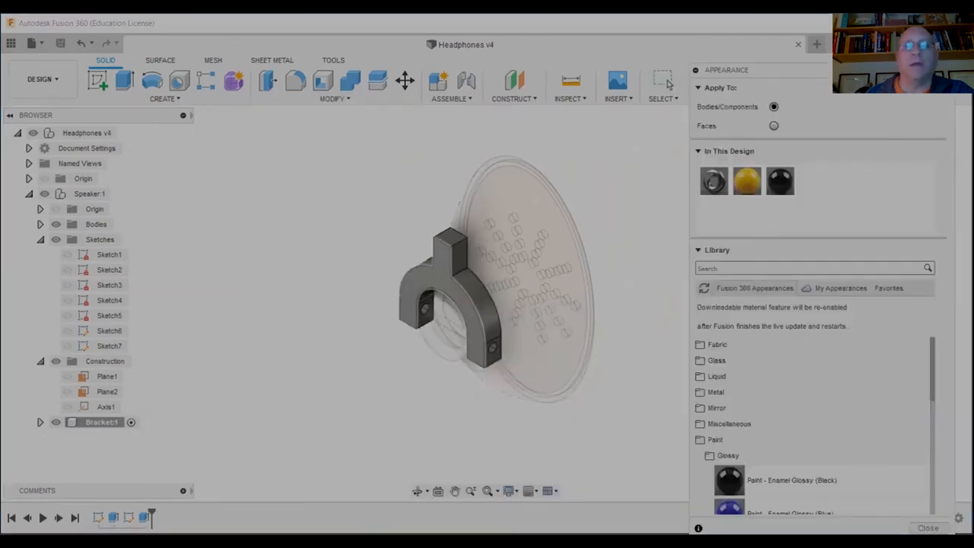
{"action": "left_click", "coordinate": [467, 257]}
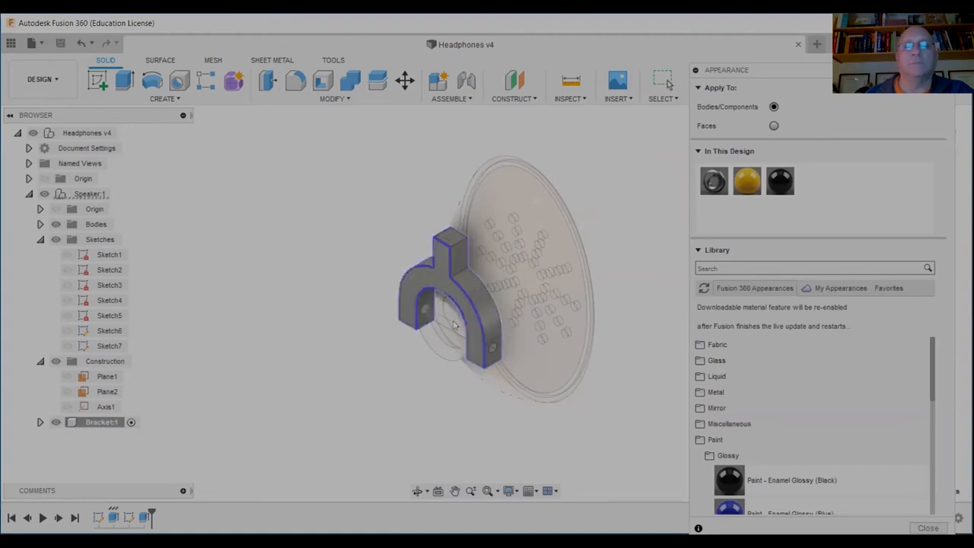
{"action": "scroll", "coordinate": [761, 418], "scroll_direction": "down", "scroll_amount": 3}
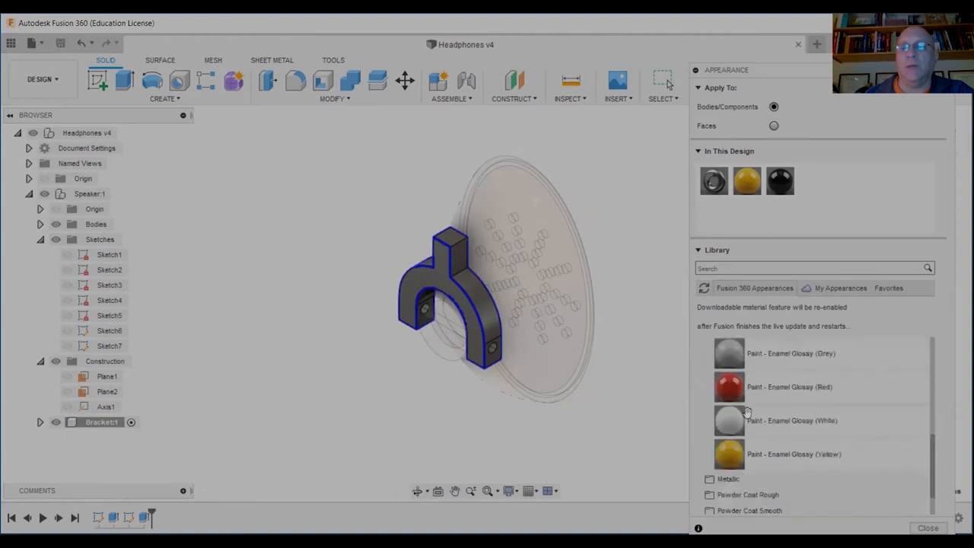
{"action": "left_click_drag", "start_coordinate": [729, 388], "coordinate": [492, 318]}
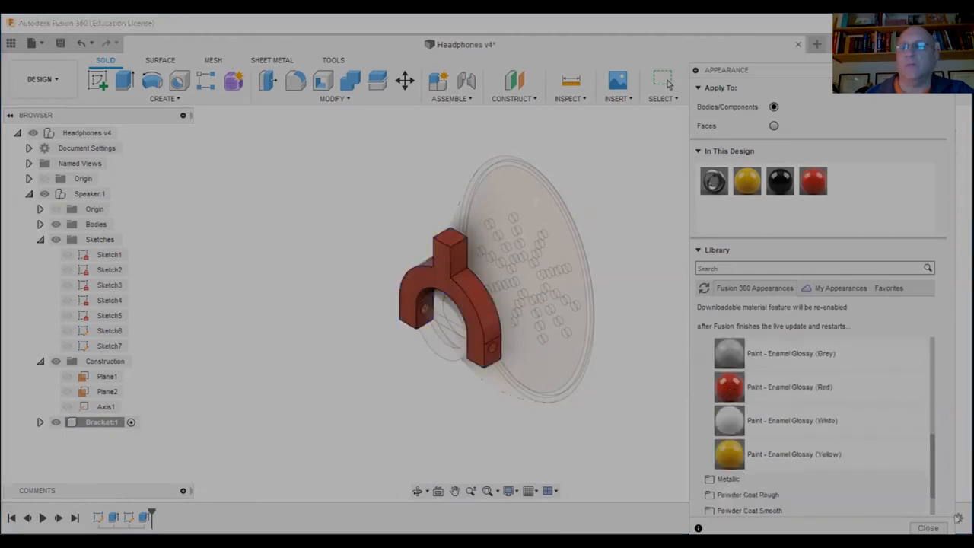
{"action": "left_click", "coordinate": [664, 81]}
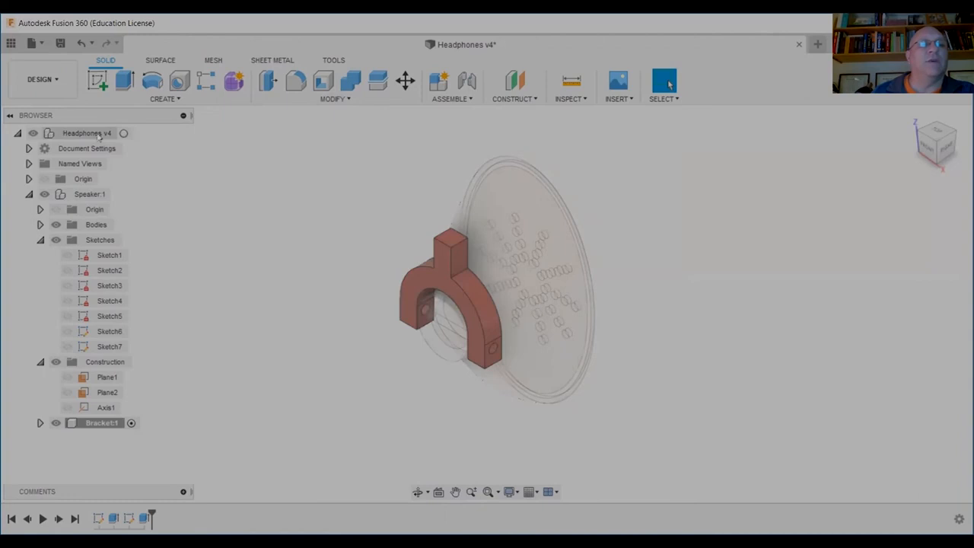
Activate the top-level Headphones assembly and add an internal Standard component named Peg.
{"action": "left_click", "coordinate": [124, 134]}
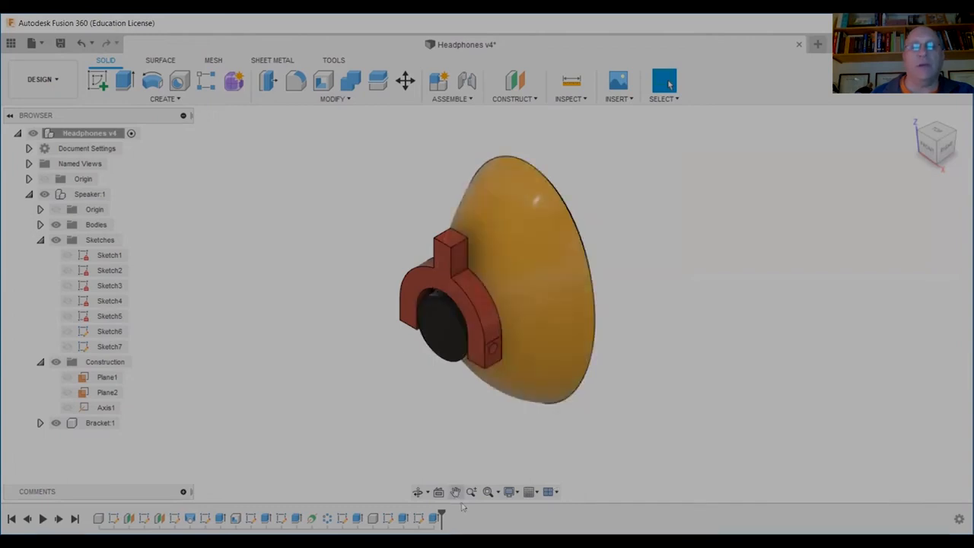
{"action": "left_click", "coordinate": [418, 492]}
{"action": "mouse_move", "coordinate": [464, 406]}
{"action": "left_mouse_down"}
{"action": "mouse_move", "coordinate": [408, 377]}
{"action": "mouse_move", "coordinate": [417, 363]}
{"action": "mouse_move", "coordinate": [357, 392]}
{"action": "mouse_move", "coordinate": [328, 380]}
{"action": "mouse_move", "coordinate": [482, 404]}
{"action": "mouse_move", "coordinate": [471, 395]}
{"action": "left_mouse_up"}
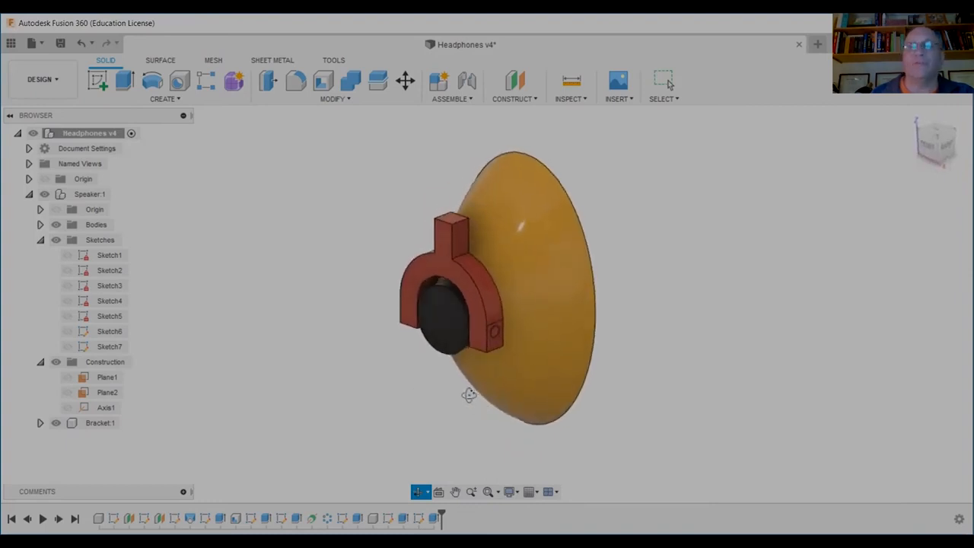
{"action": "left_click", "coordinate": [183, 102]}
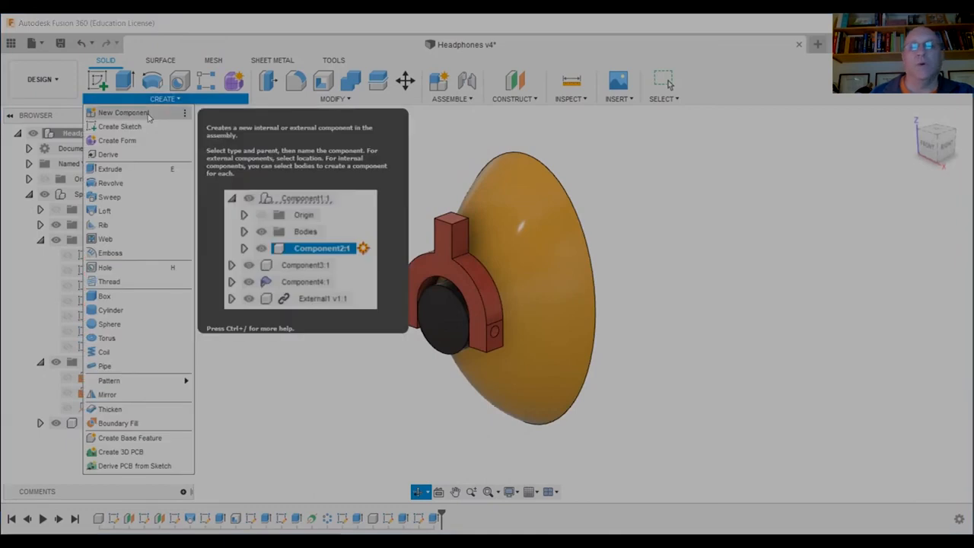
{"action": "left_click", "coordinate": [130, 109]}
{"action": "type", "text": "Peg"}
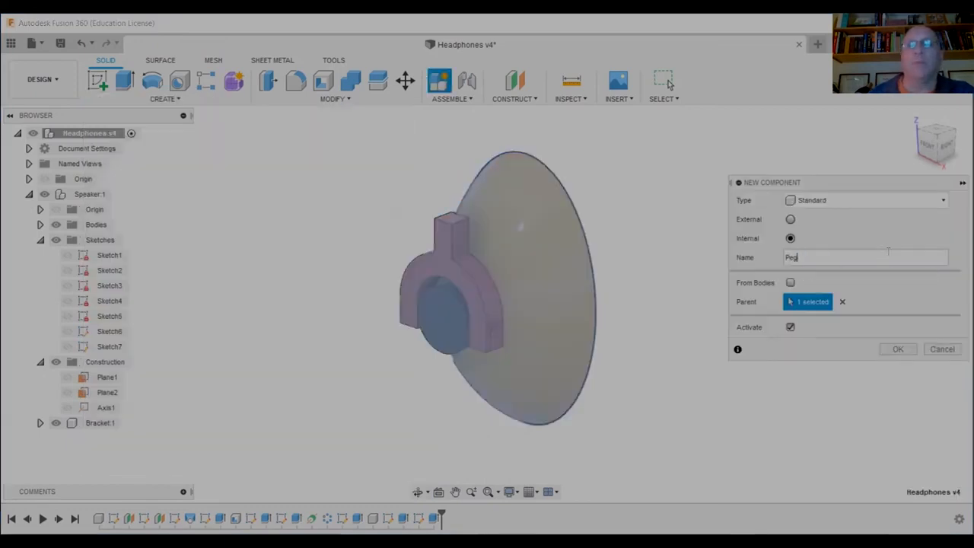
{"action": "left_click", "coordinate": [901, 350]}
Sketch on the outer side face of the bracket's leg, project the edge of its hole into the sketch, and finish the sketch.
{"action": "scroll", "coordinate": [496, 332], "scroll_direction": "up", "scroll_amount": 5}
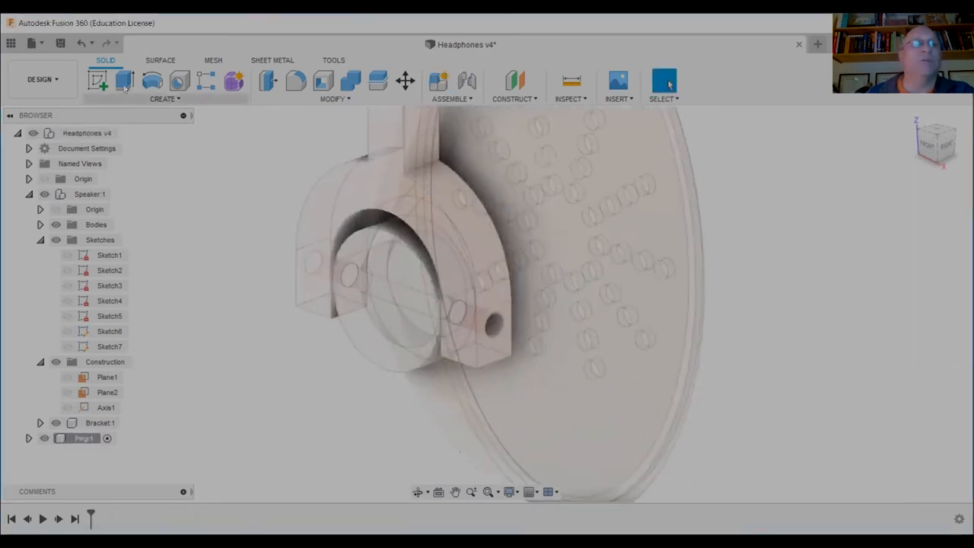
{"action": "left_click", "coordinate": [97, 79]}
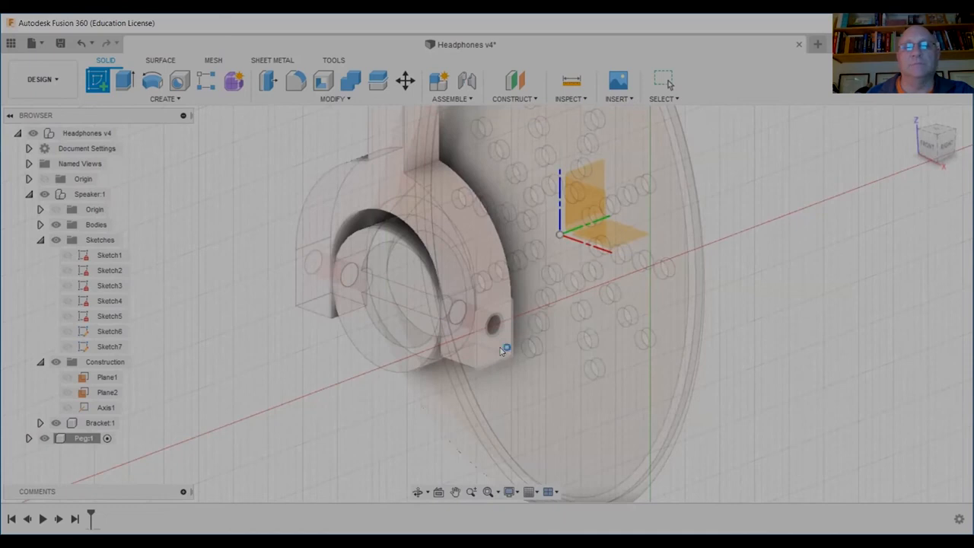
{"action": "left_click", "coordinate": [502, 350]}
{"action": "left_click", "coordinate": [180, 100]}
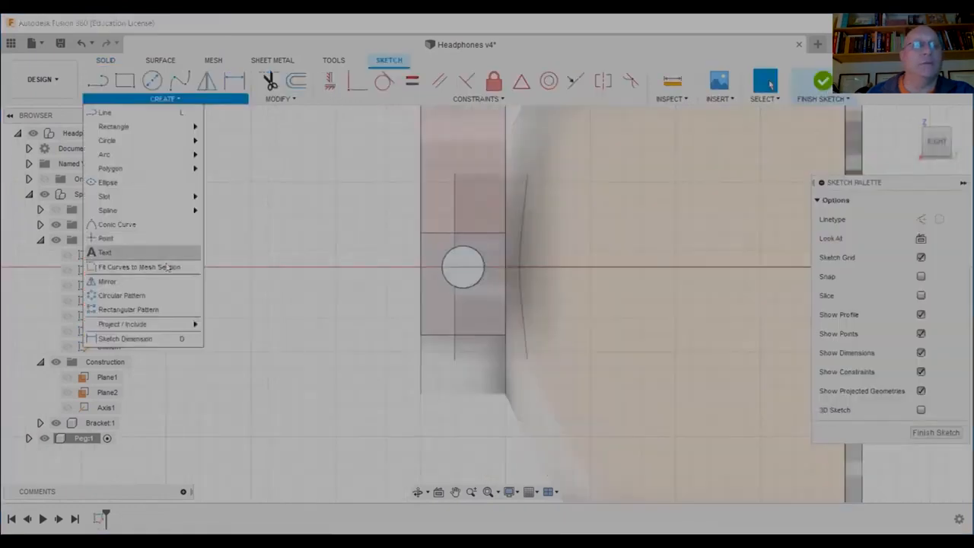
{"action": "mouse_move", "coordinate": [141, 324]}
{"action": "left_click", "coordinate": [226, 326]}
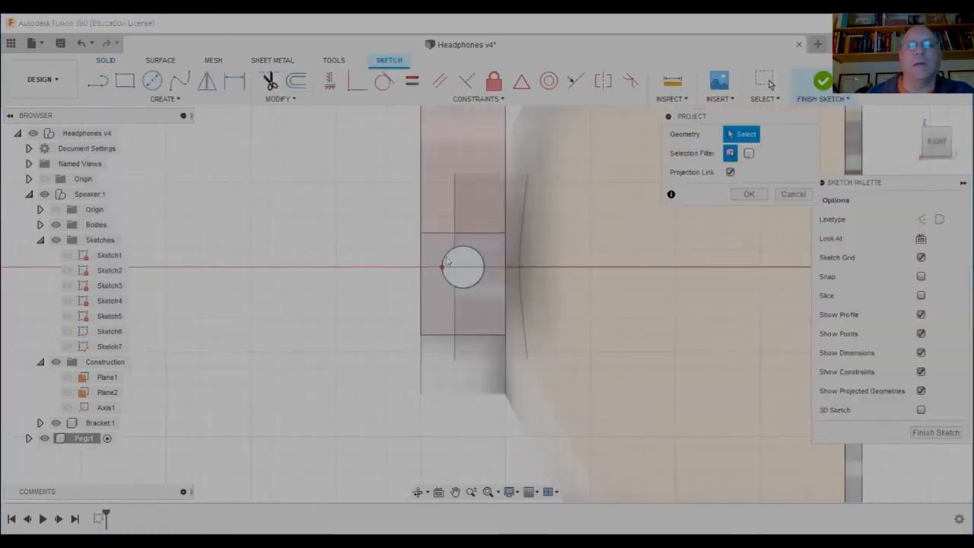
{"action": "left_click", "coordinate": [446, 255]}
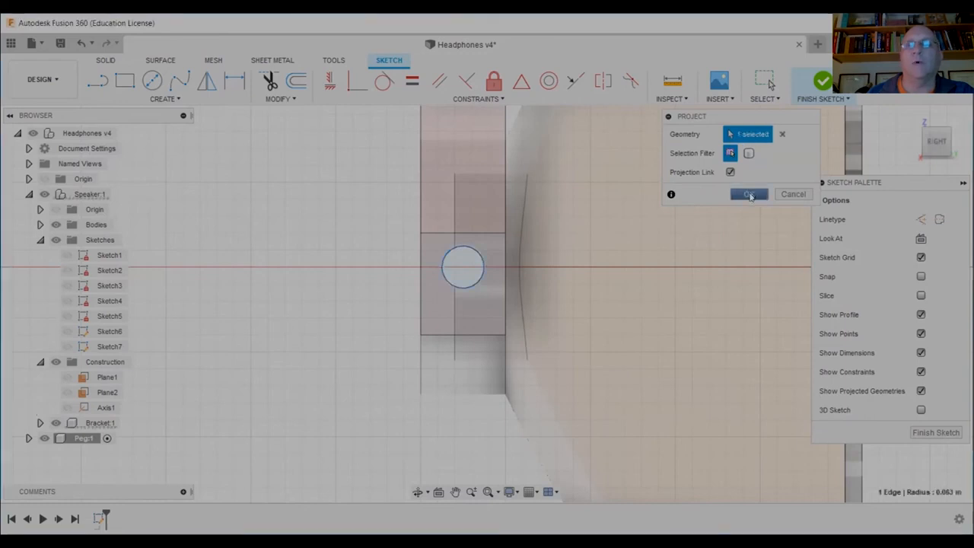
{"action": "left_click", "coordinate": [749, 195]}
{"action": "left_click", "coordinate": [822, 81]}
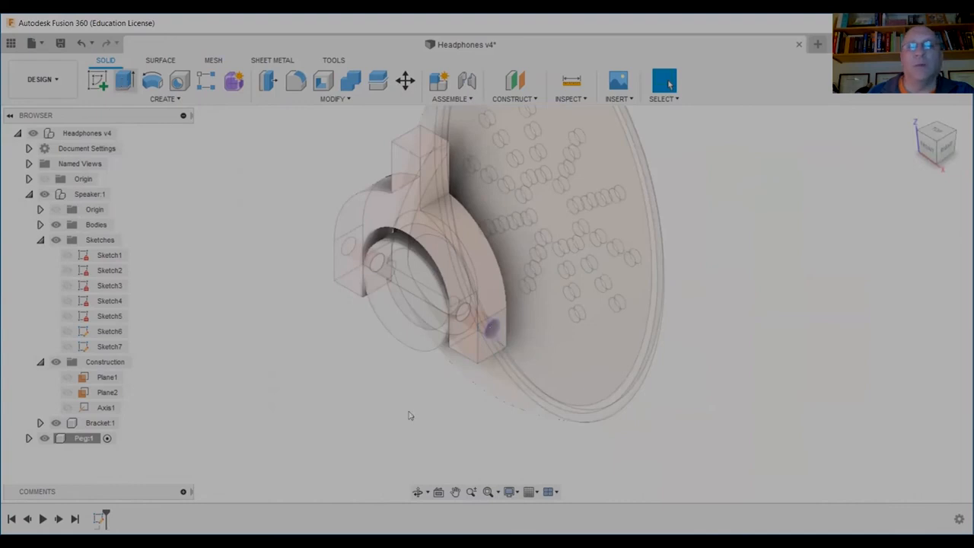
Extrude the projected circle as a new body through both bracket legs, ending at the far leg's outer face with To Object, and save.
{"action": "key", "text": "e"}
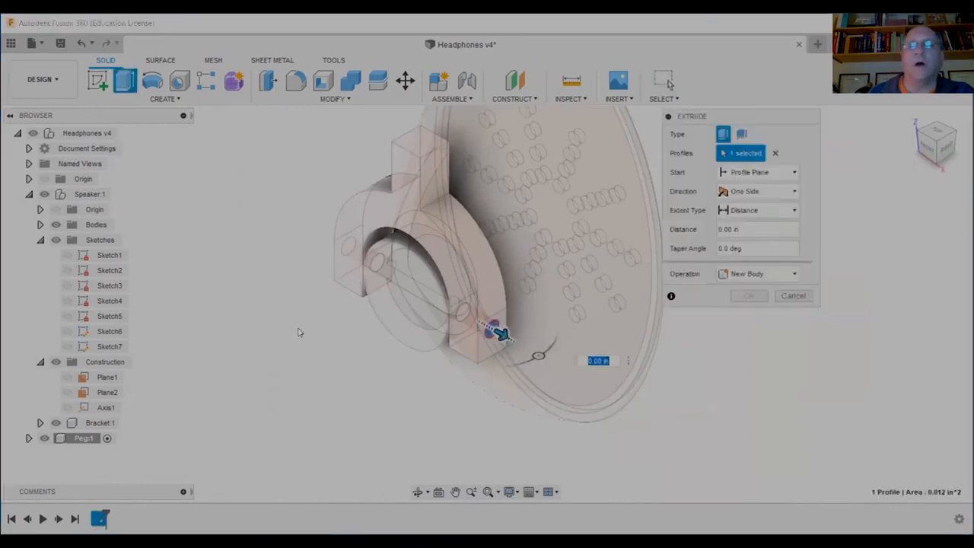
{"action": "left_click_drag", "start_coordinate": [503, 334], "coordinate": [299, 332]}
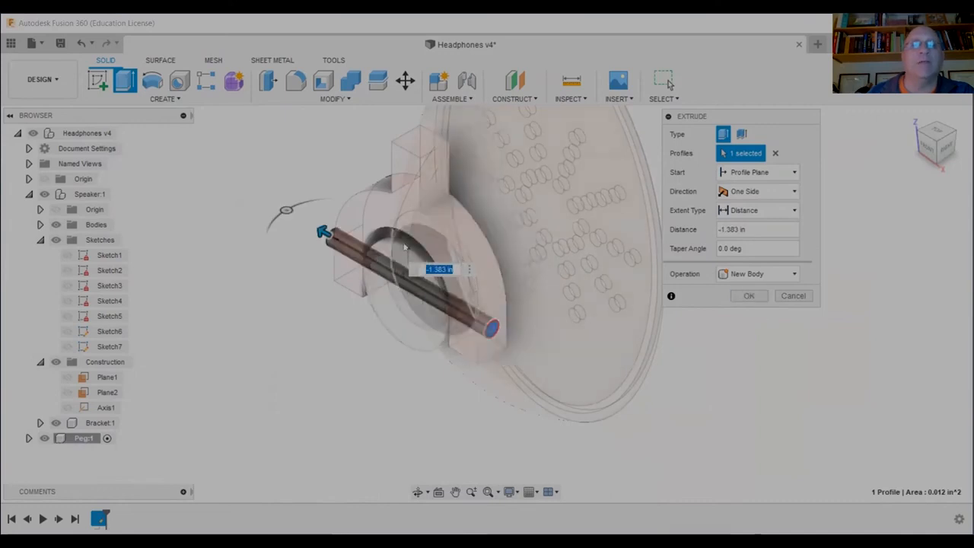
{"action": "left_click", "coordinate": [417, 491]}
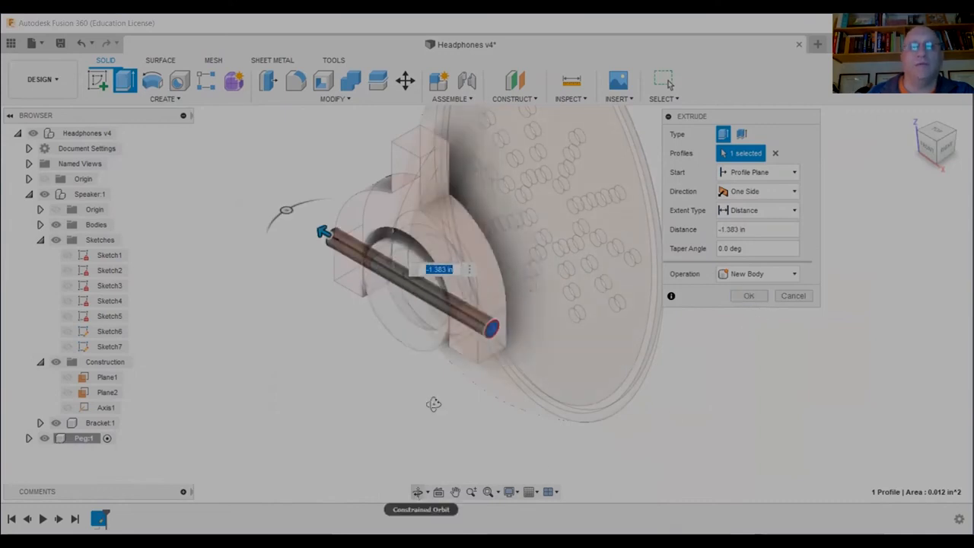
{"action": "left_click_drag", "start_coordinate": [435, 404], "coordinate": [518, 393]}
{"action": "mouse_move", "coordinate": [519, 393]}
{"action": "middle_mouse_down", "text": "shift"}
{"action": "mouse_move", "coordinate": [545, 383]}
{"action": "mouse_move", "coordinate": [533, 389]}
{"action": "middle_mouse_up", "text": "shift"}
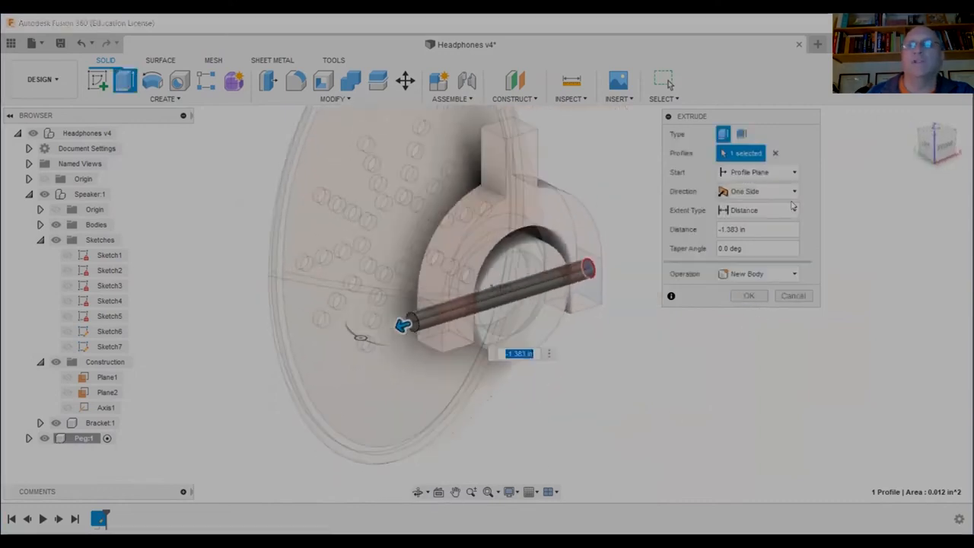
{"action": "left_click", "coordinate": [795, 211]}
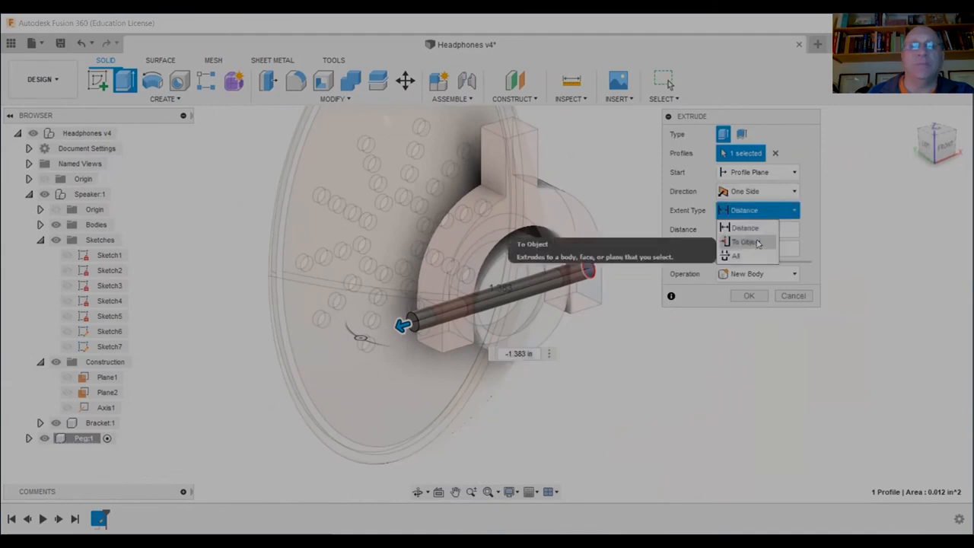
{"action": "left_click", "coordinate": [747, 242]}
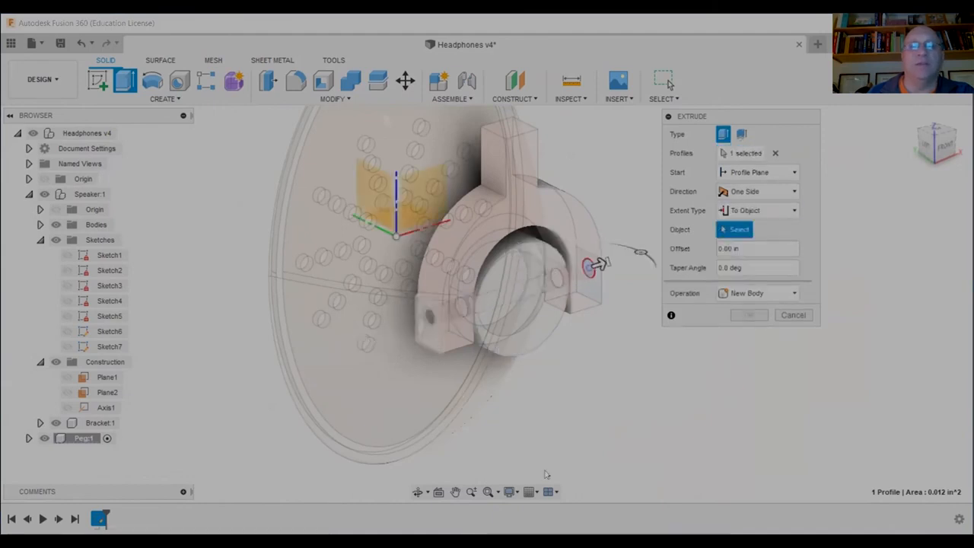
{"action": "key", "text": "Return"}
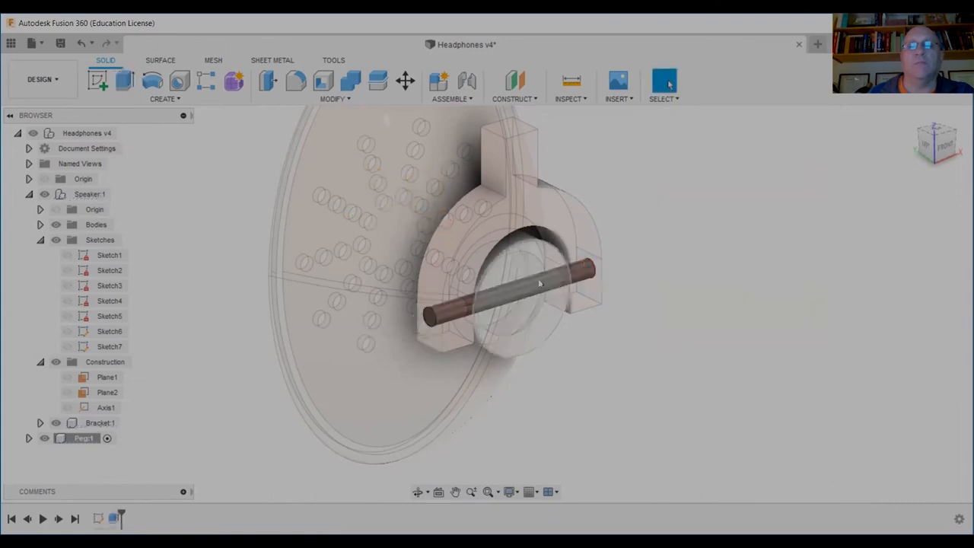
{"action": "left_click", "coordinate": [60, 43]}
{"action": "key", "text": "Return"}
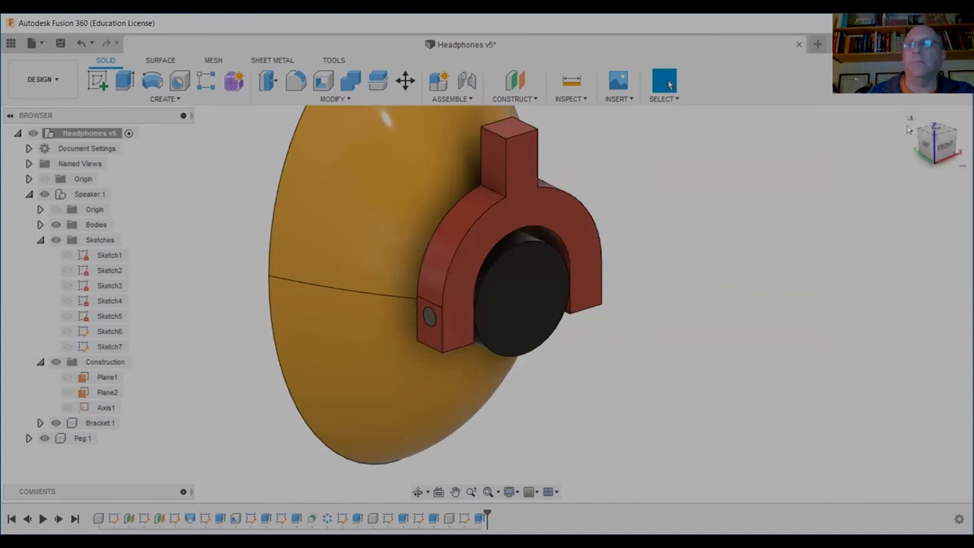
Create a construction plane offset about 3 in from the speaker's small black end face, beyond the wide side of the speaker.
{"action": "left_click", "coordinate": [910, 117]}
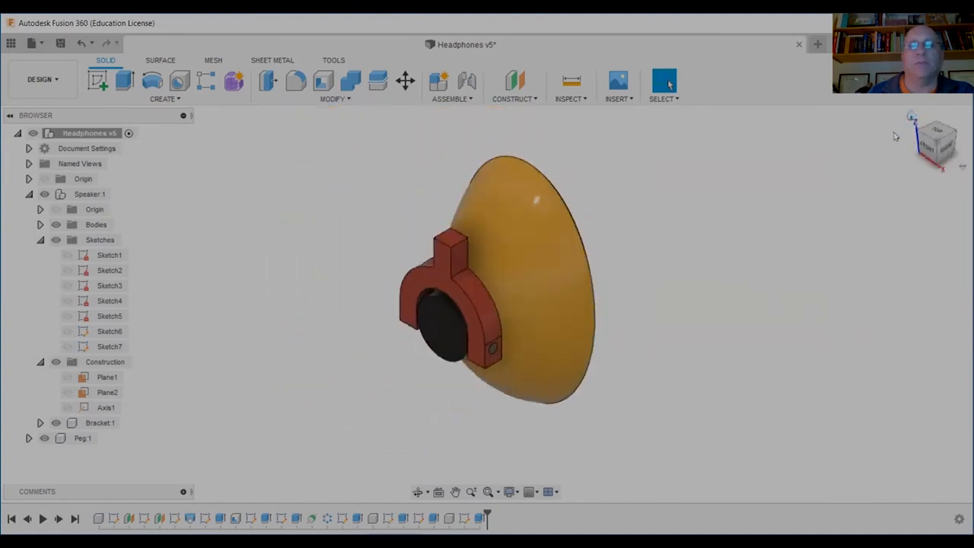
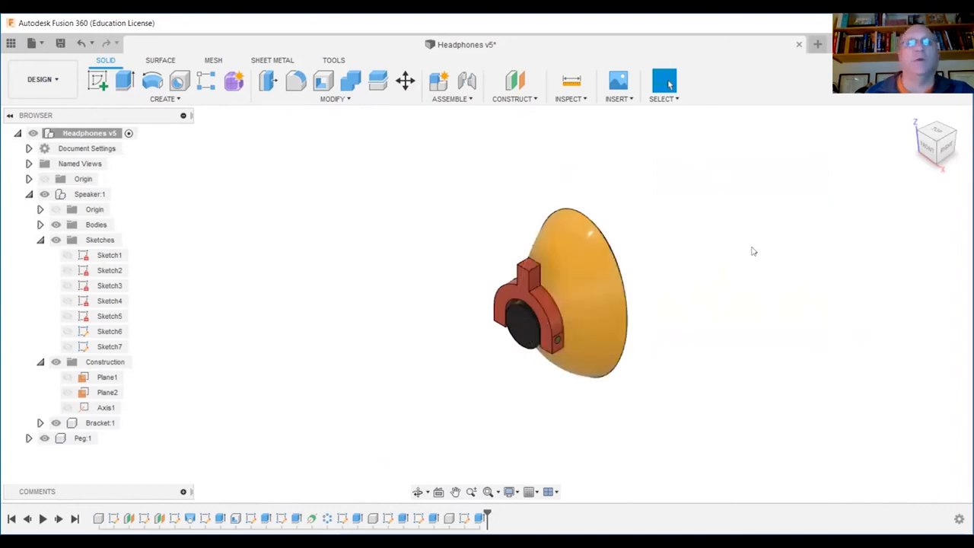
{"action": "left_click", "coordinate": [533, 99]}
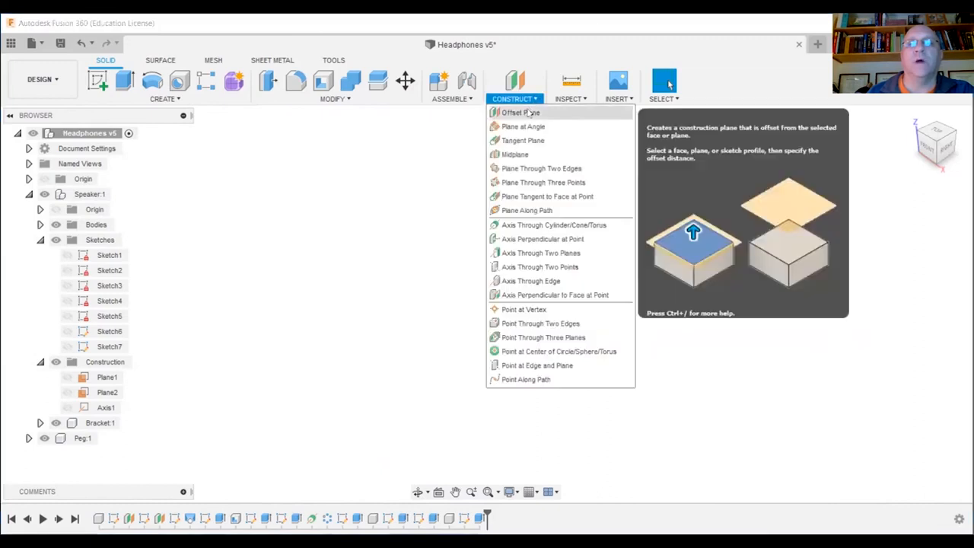
{"action": "left_click", "coordinate": [531, 113]}
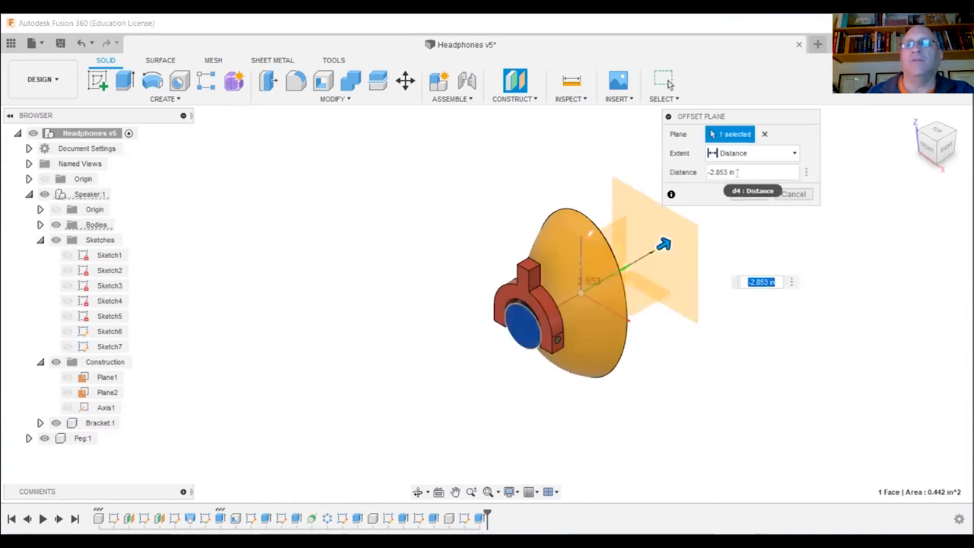
{"action": "key", "text": "Return"}
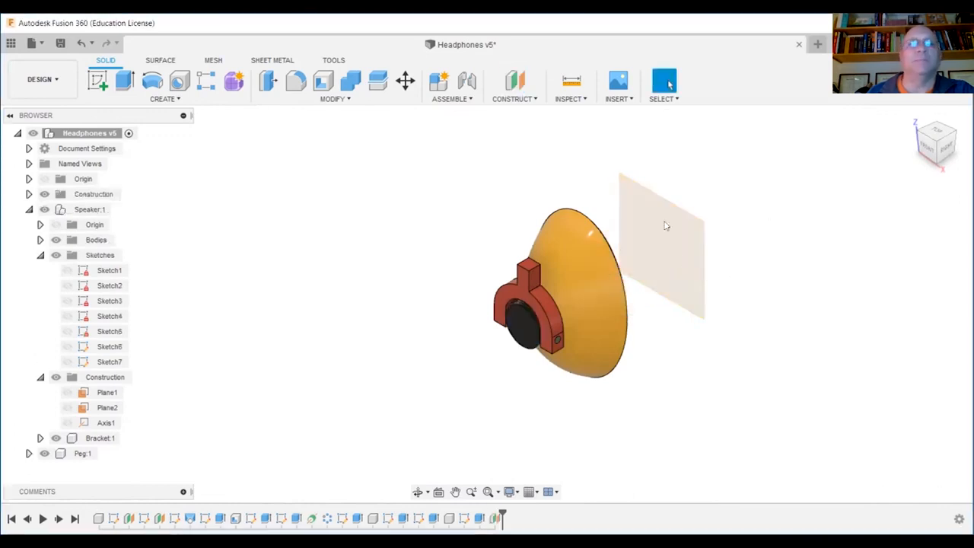
Mirror all faces of the speaker, bracket and peg across the new offset plane.
{"action": "left_click", "coordinate": [169, 99]}
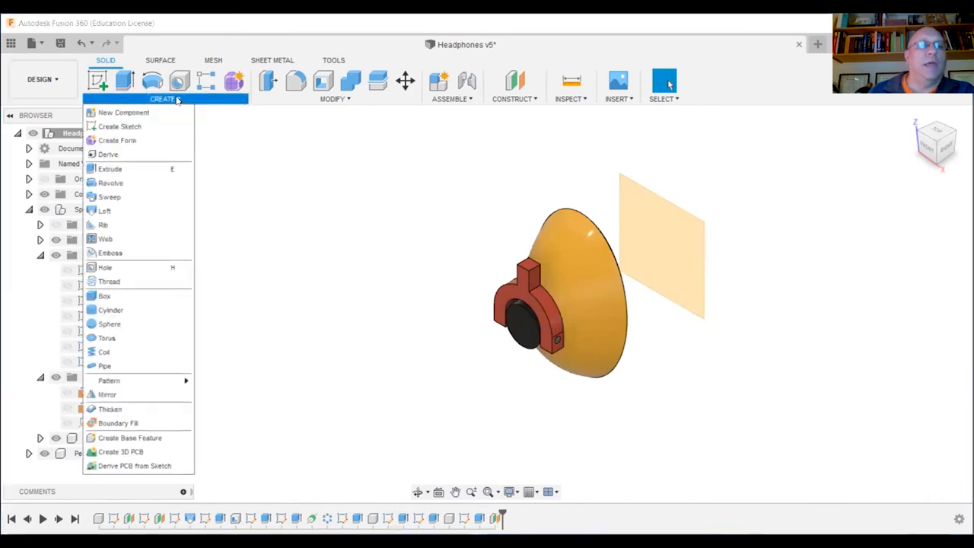
{"action": "left_click", "coordinate": [108, 395]}
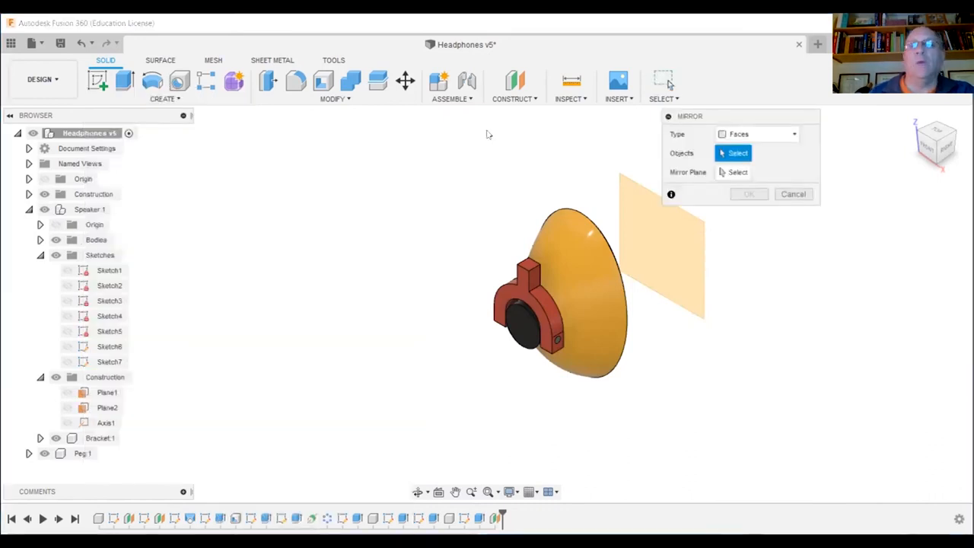
{"action": "left_click_drag", "start_coordinate": [395, 182], "coordinate": [664, 434]}
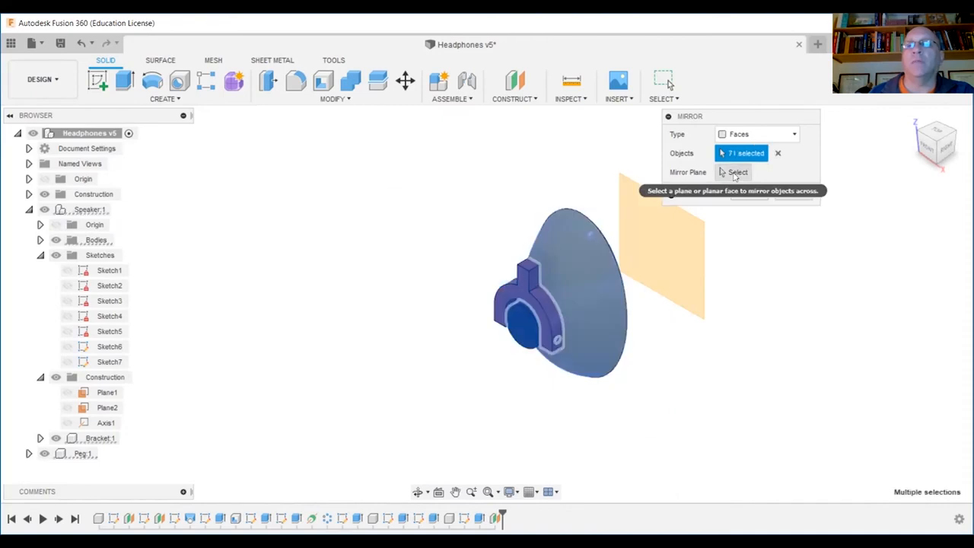
{"action": "left_click", "coordinate": [735, 174]}
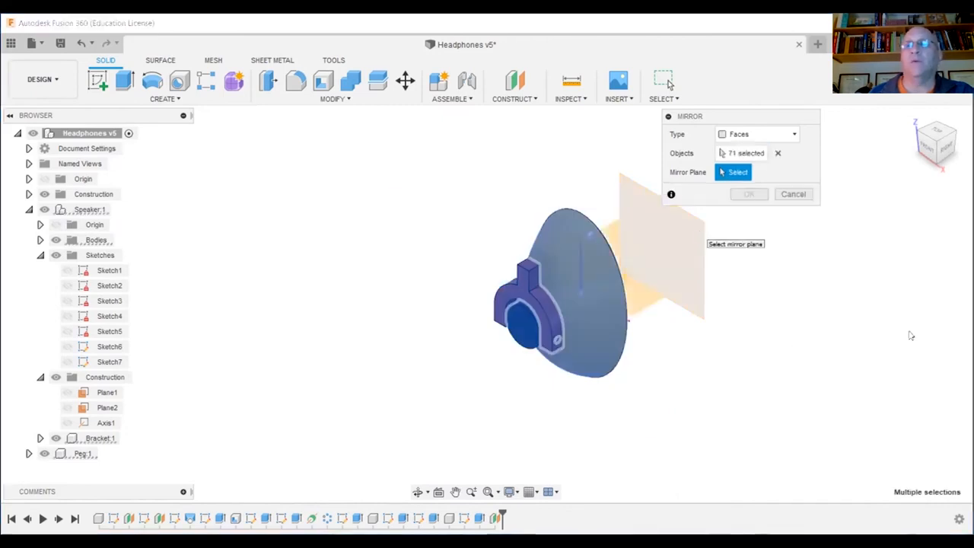
{"action": "key", "text": "Return"}
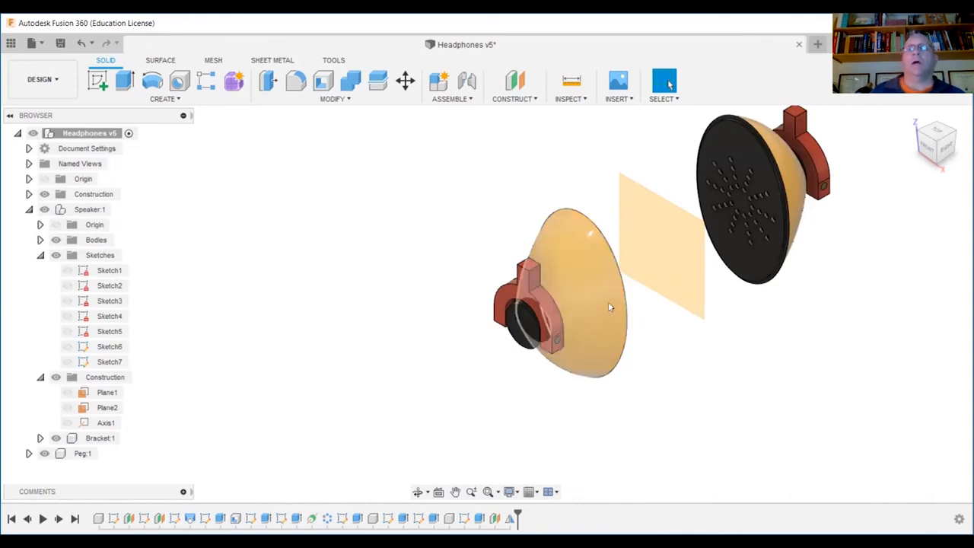
Start a sketch on the top face of the original bracket's square stem and project that face into the sketch.
{"action": "scroll", "coordinate": [752, 302], "scroll_direction": "down", "scroll_amount": 2}
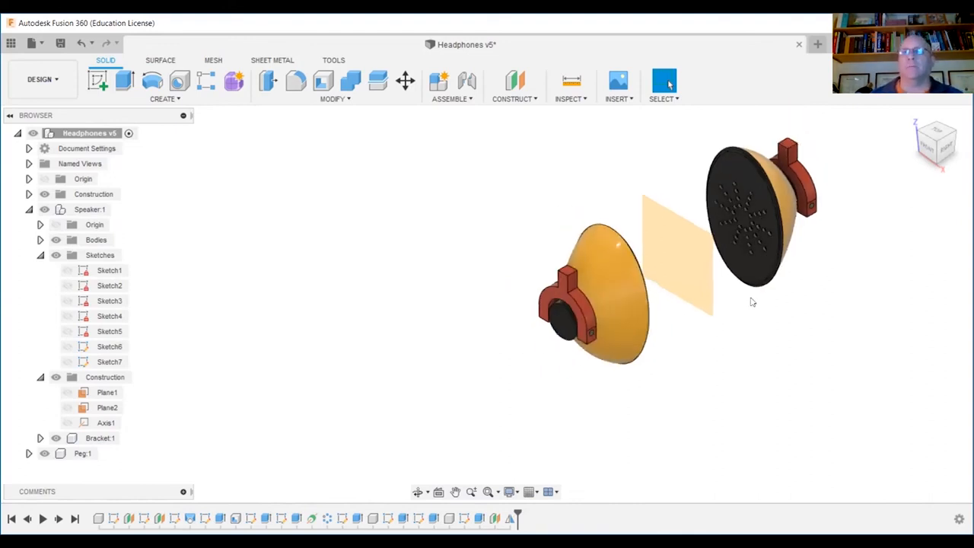
{"action": "left_click", "coordinate": [29, 453]}
{"action": "middle_click_drag", "start_coordinate": [624, 300], "coordinate": [762, 218], "text": "shift"}
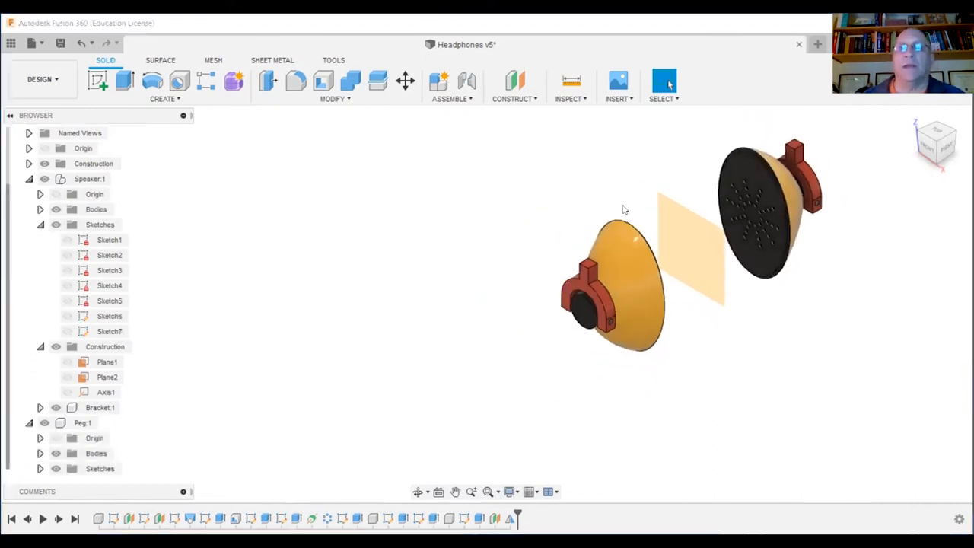
{"action": "scroll", "coordinate": [578, 231], "scroll_direction": "up", "scroll_amount": 4}
{"action": "scroll", "coordinate": [571, 278], "scroll_direction": "up", "scroll_amount": 2}
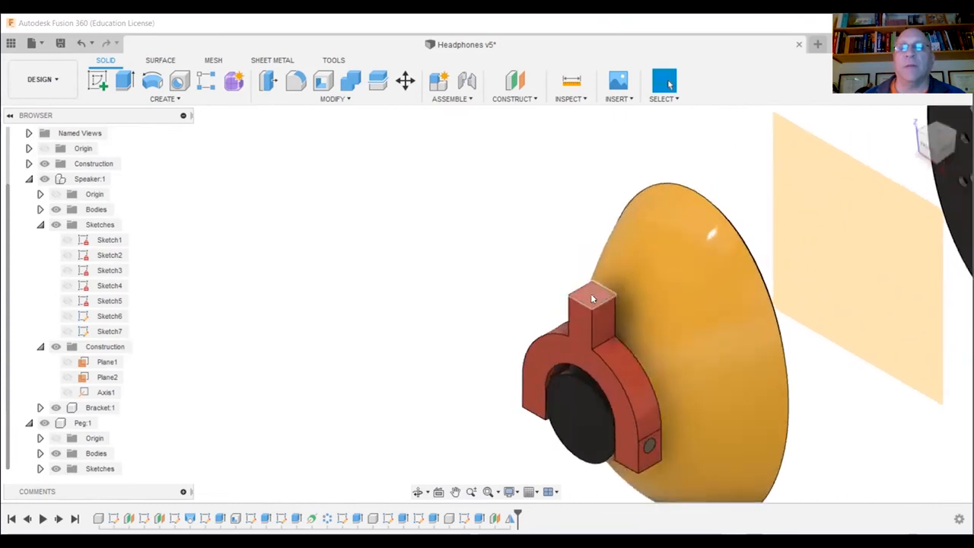
{"action": "left_click", "coordinate": [98, 80]}
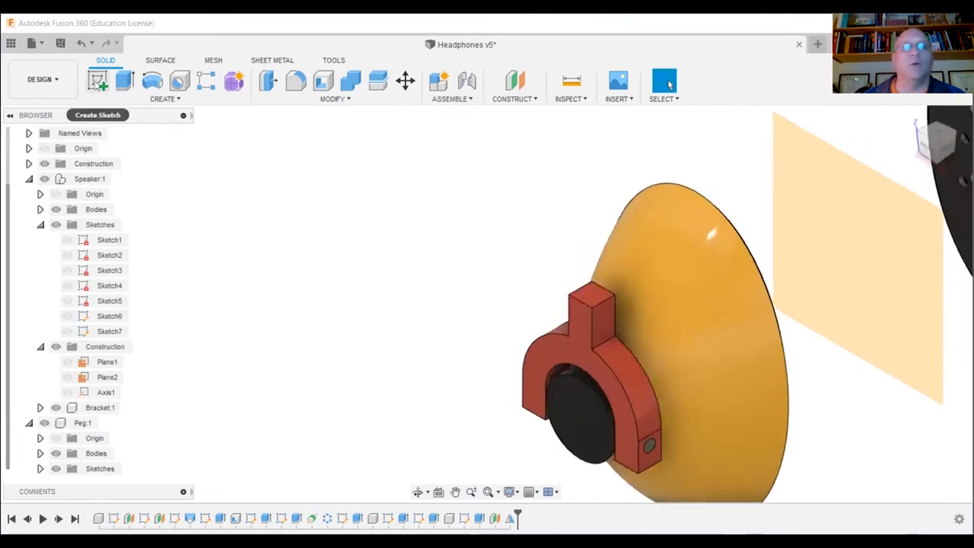
{"action": "left_click", "coordinate": [558, 305]}
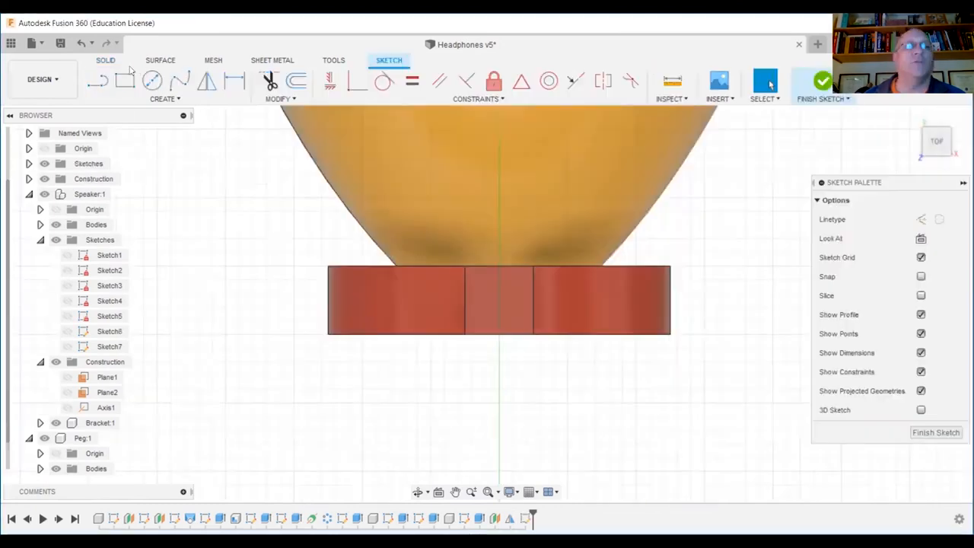
{"action": "left_click", "coordinate": [162, 99]}
{"action": "mouse_move", "coordinate": [147, 324]}
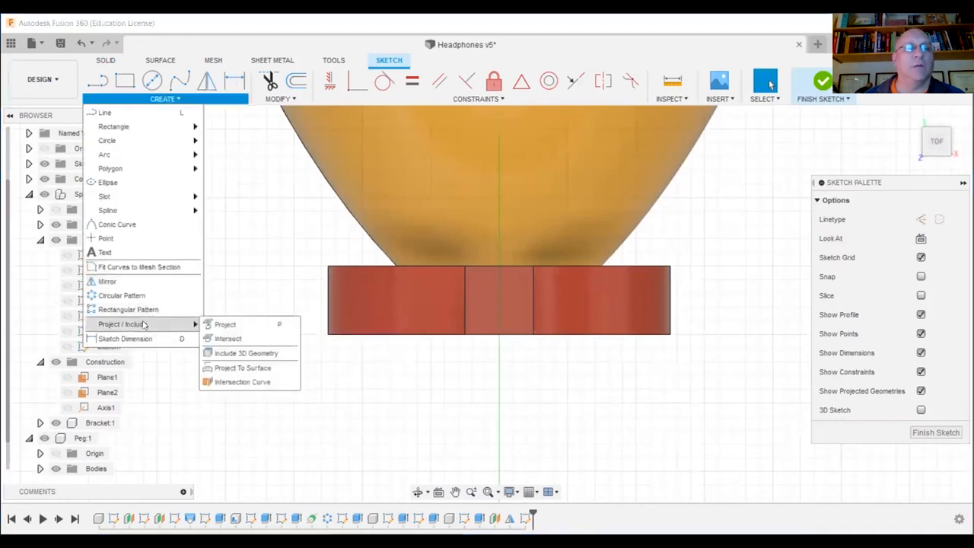
{"action": "left_click", "coordinate": [219, 327]}
{"action": "left_click", "coordinate": [491, 298]}
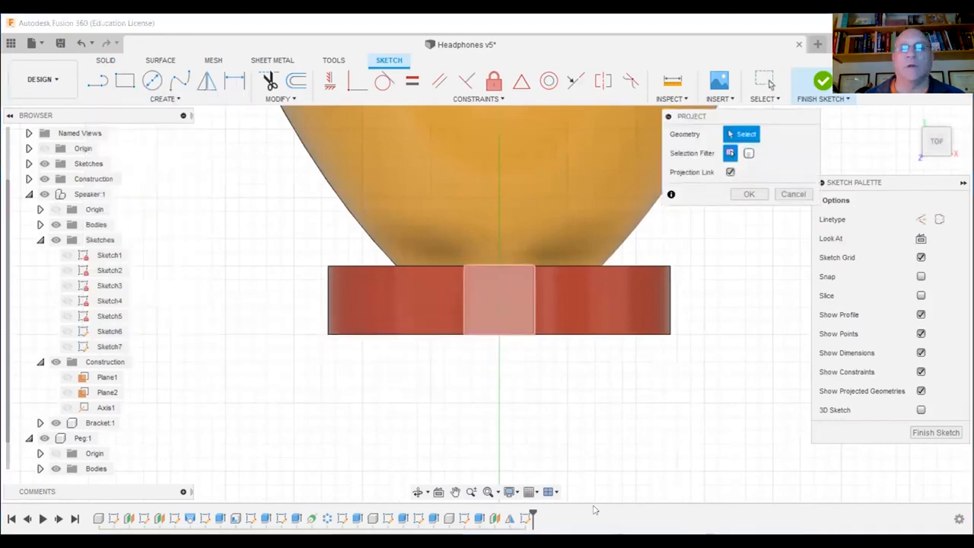
Draw a circle centred on the square stem face and make it tangent to the face's edges.
{"action": "left_click", "coordinate": [152, 81]}
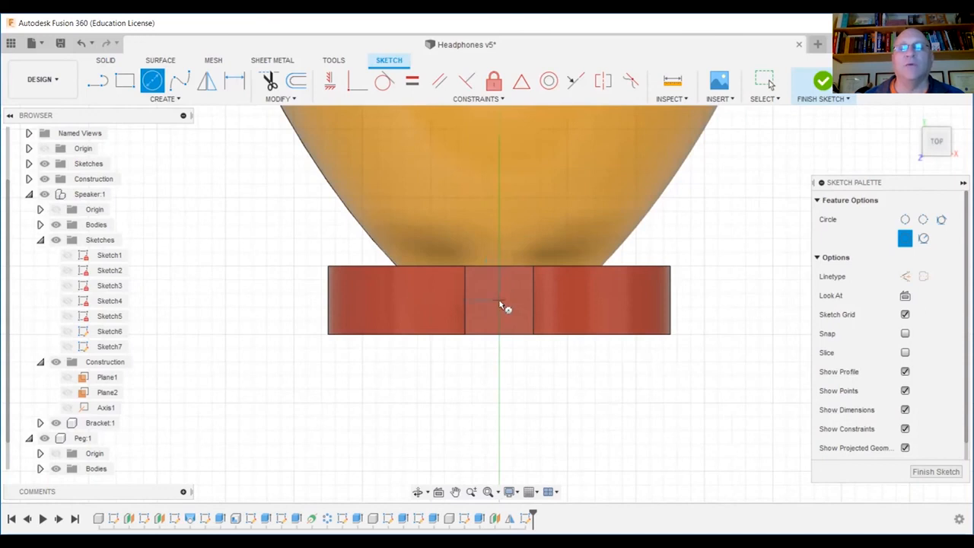
{"action": "scroll", "coordinate": [503, 305], "scroll_direction": "up", "scroll_amount": 2}
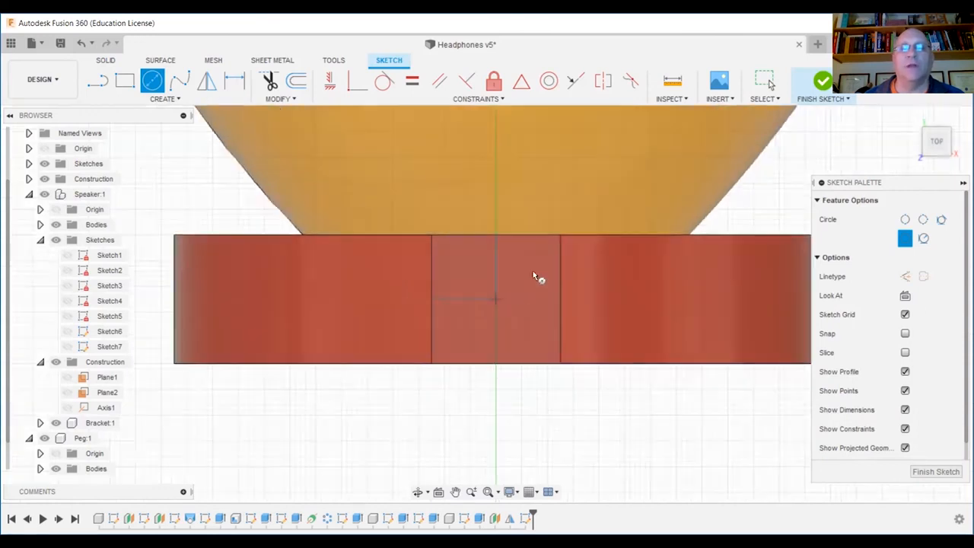
{"action": "left_click", "coordinate": [536, 274]}
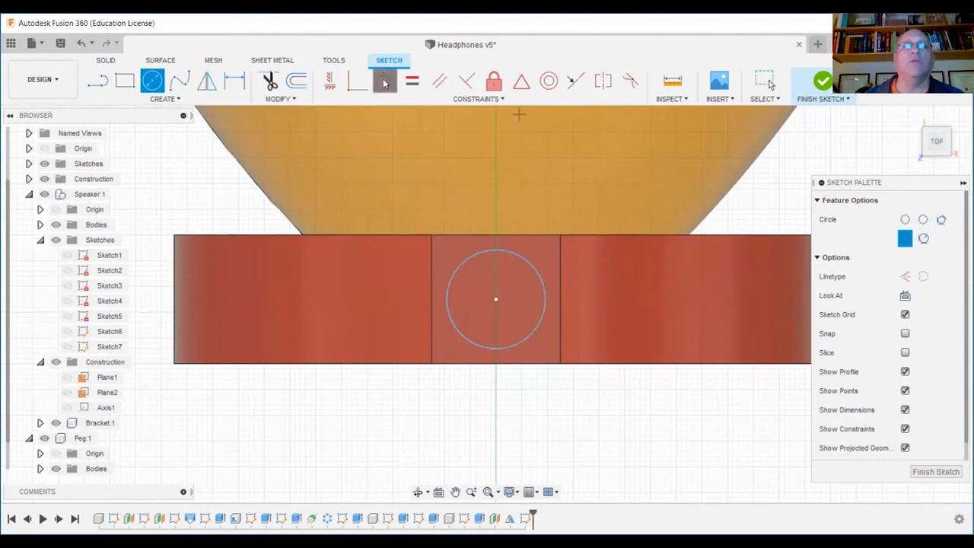
{"action": "left_click", "coordinate": [385, 80]}
{"action": "left_click", "coordinate": [531, 236]}
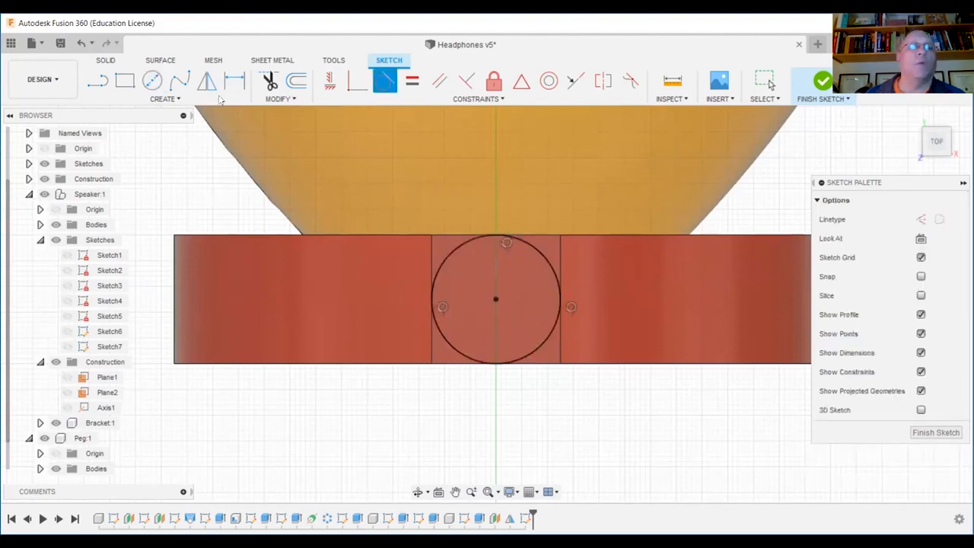
Place a sketch point at the circle's centre and finish the sketch.
{"action": "left_click", "coordinate": [173, 99]}
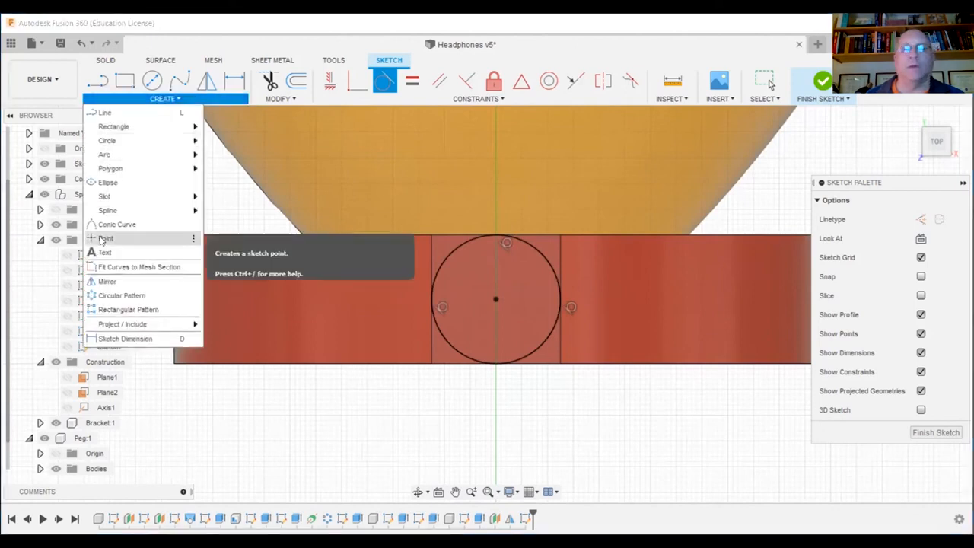
{"action": "left_click", "coordinate": [105, 239]}
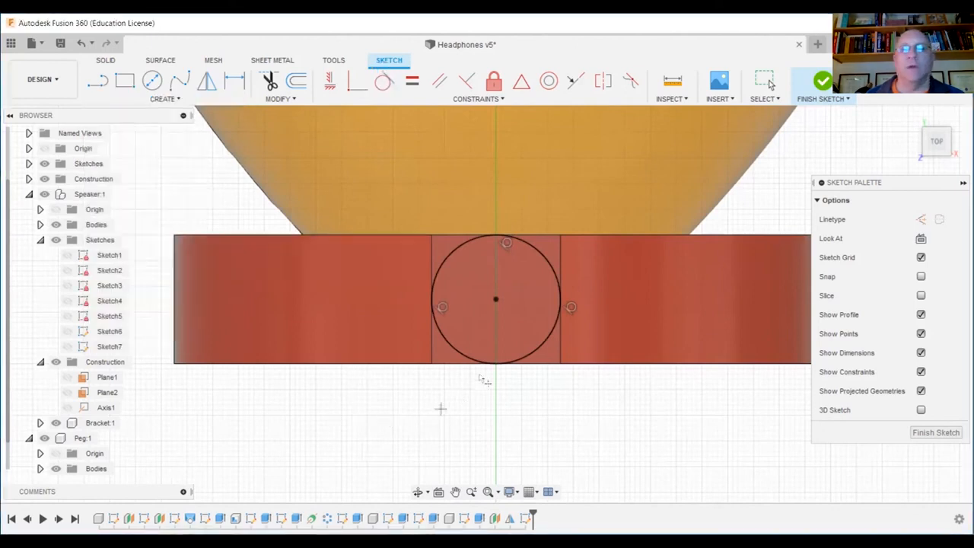
{"action": "left_click", "coordinate": [496, 300]}
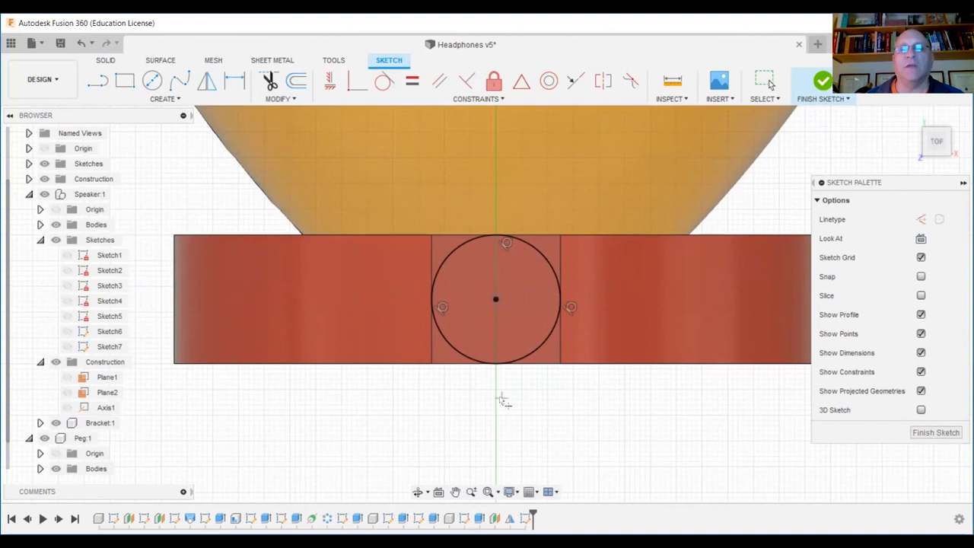
{"action": "left_click", "coordinate": [822, 80]}
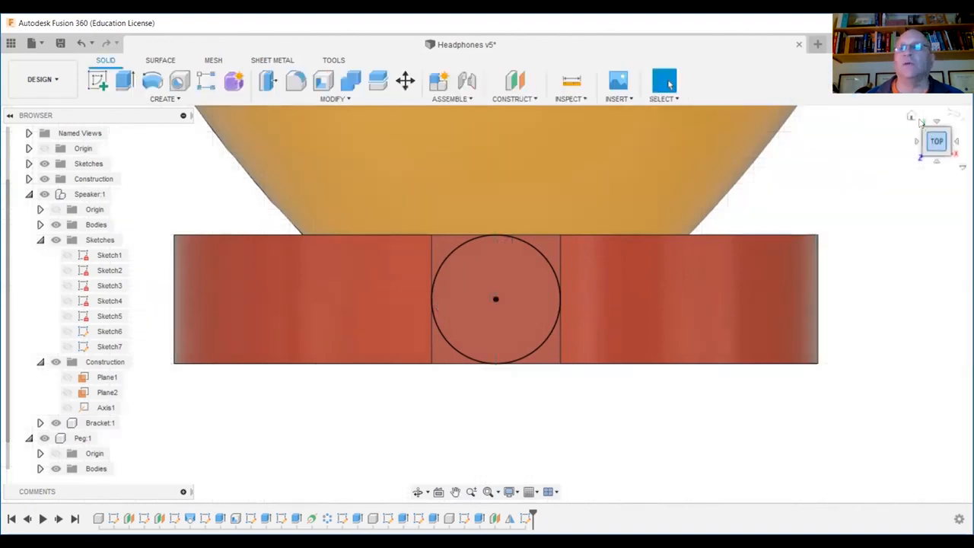
Sketch on the top face of the mirrored bracket's stem, place a point at the face's centre, and finish the sketch.
{"action": "left_click", "coordinate": [911, 116]}
{"action": "scroll", "coordinate": [615, 181], "scroll_direction": "up", "scroll_amount": 5}
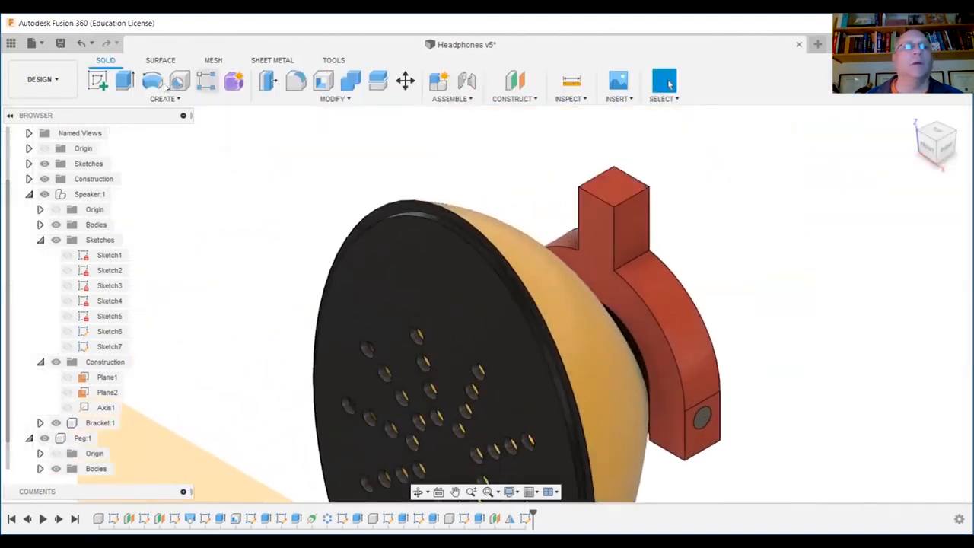
{"action": "left_click", "coordinate": [99, 82]}
{"action": "left_click", "coordinate": [597, 190]}
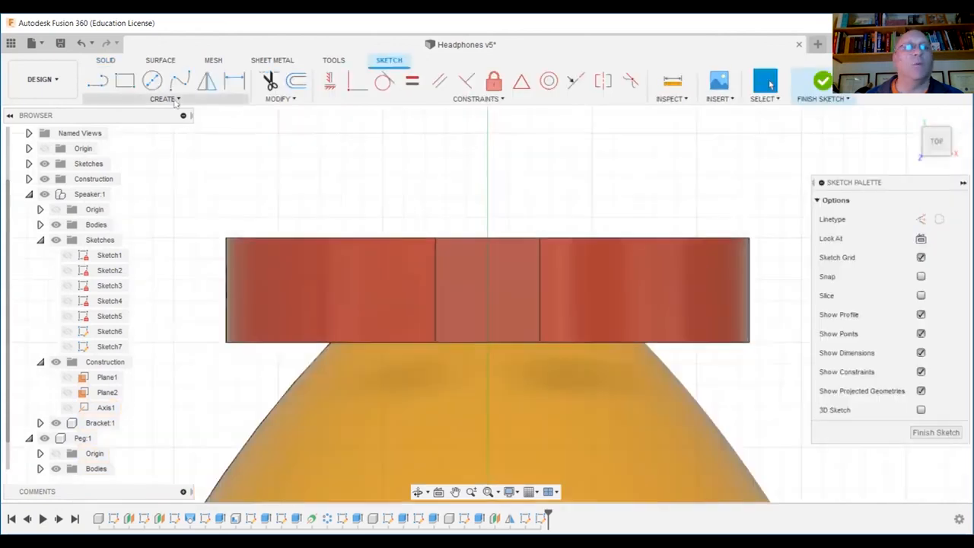
{"action": "left_click", "coordinate": [177, 100]}
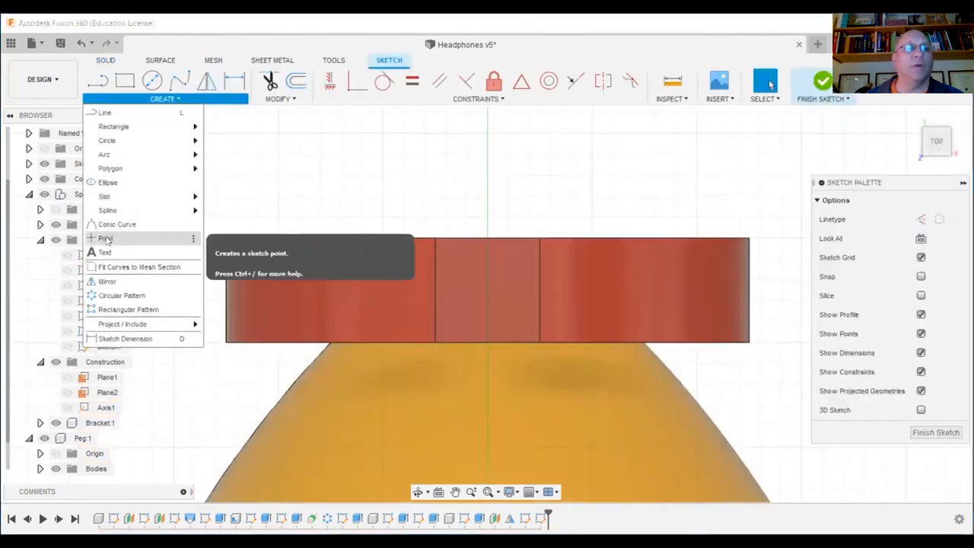
{"action": "left_click", "coordinate": [109, 240]}
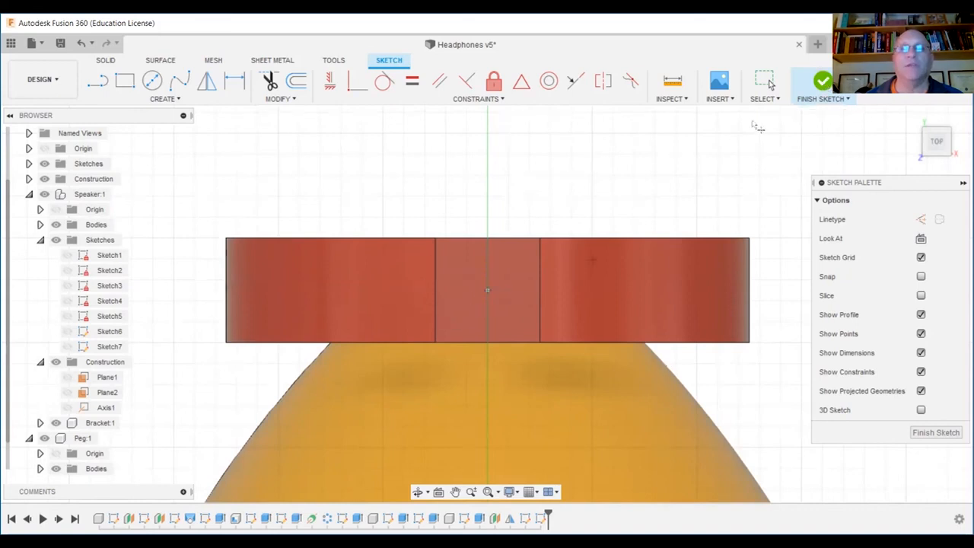
{"action": "left_click", "coordinate": [823, 81]}
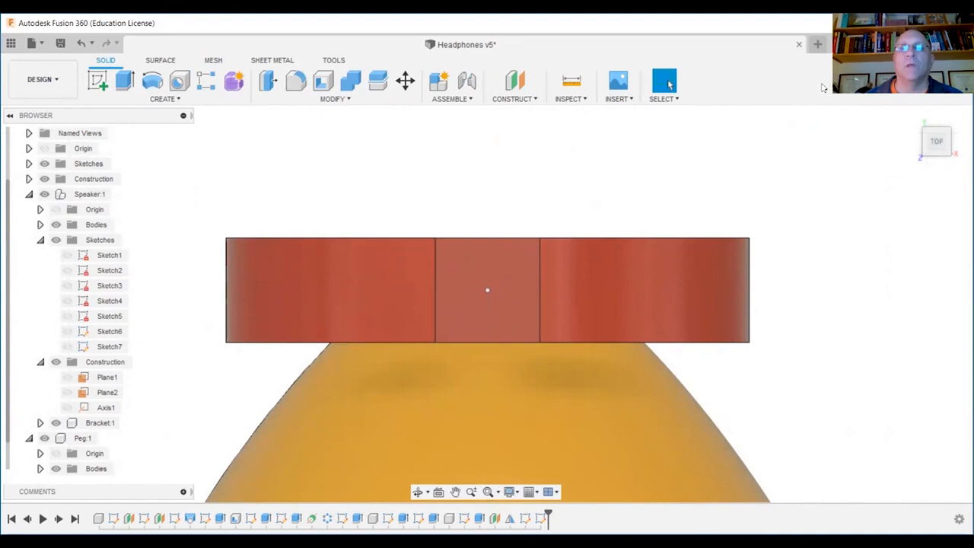
Start a sketch on the vertical origin plane that cuts lengthwise through both speakers, seen from the right side.
{"action": "left_click", "coordinate": [914, 117]}
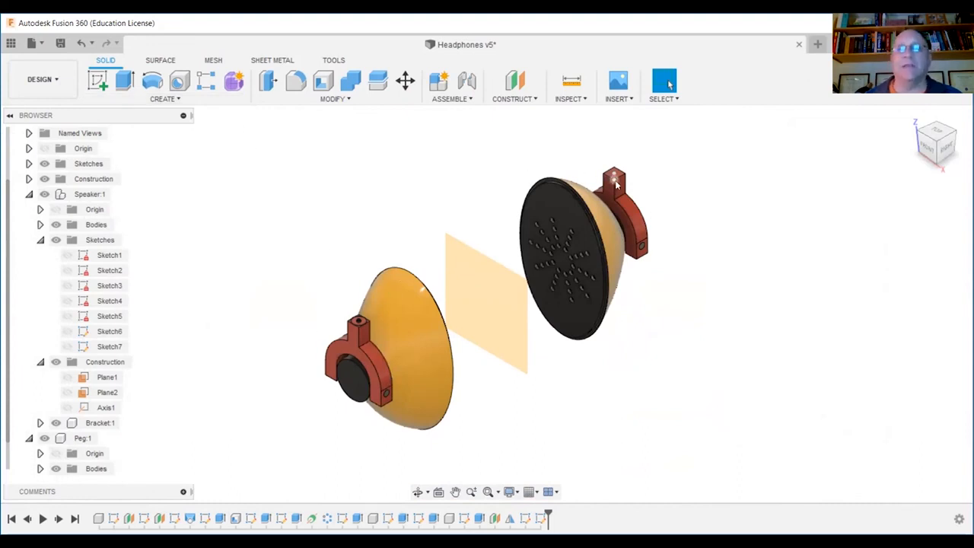
{"action": "left_click", "coordinate": [96, 83]}
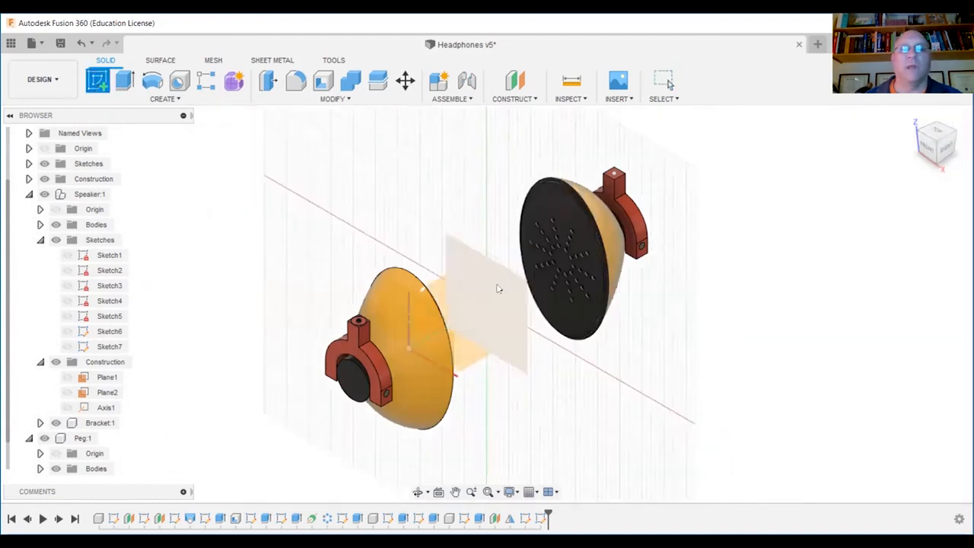
{"action": "scroll", "coordinate": [498, 286], "scroll_direction": "up", "scroll_amount": 2}
{"action": "left_click", "coordinate": [414, 307]}
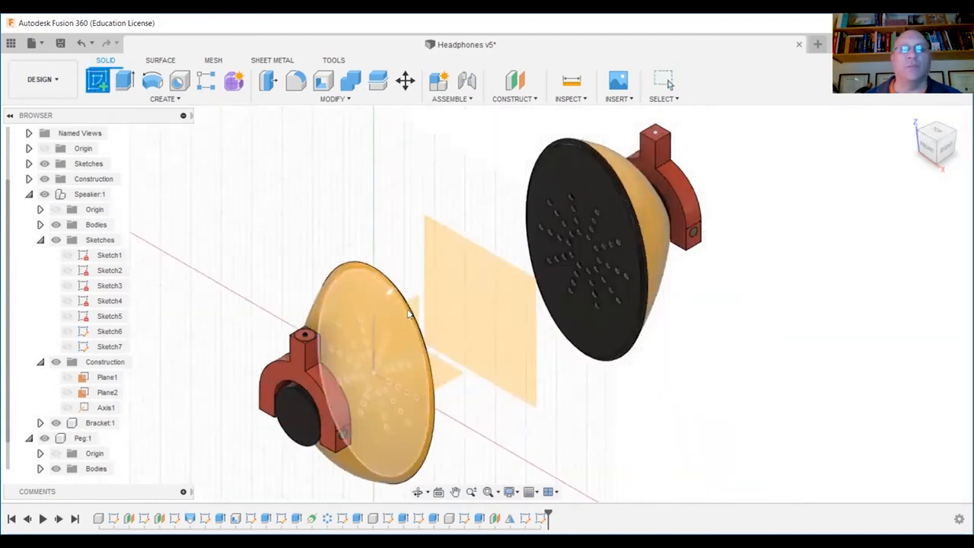
{"action": "left_click", "coordinate": [947, 152]}
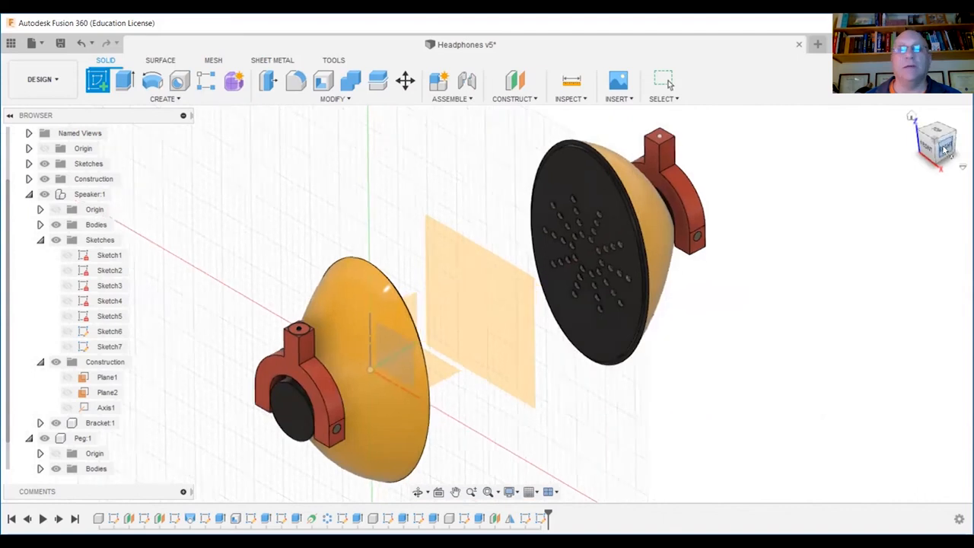
{"action": "left_click", "coordinate": [373, 274]}
{"action": "mouse_move", "coordinate": [724, 175]}
{"action": "middle_mouse_down"}
{"action": "mouse_move", "coordinate": [618, 168]}
{"action": "mouse_move", "coordinate": [631, 209]}
{"action": "middle_mouse_up"}
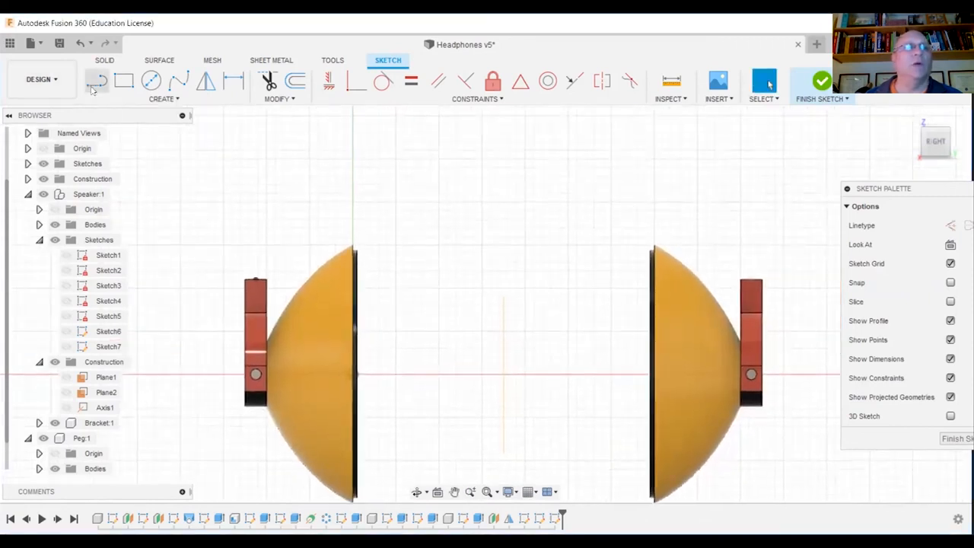
Project the centre point on top of the original bracket's stem into the sketch.
{"action": "key", "text": "l"}
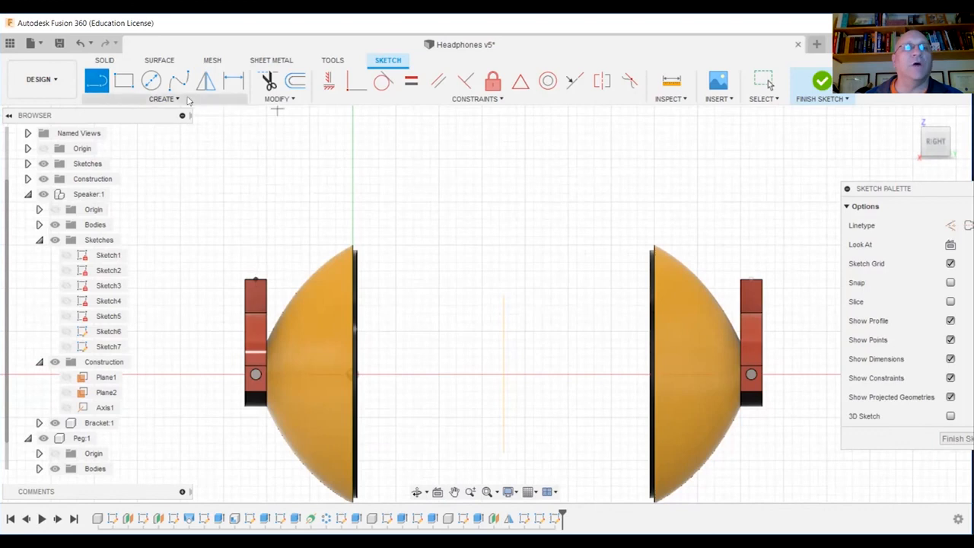
{"action": "left_click", "coordinate": [183, 99]}
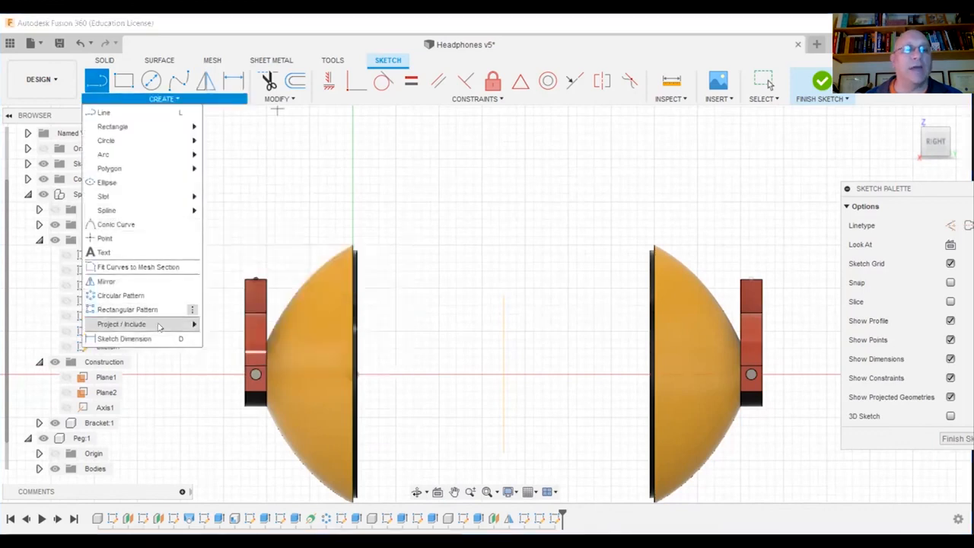
{"action": "mouse_move", "coordinate": [157, 327]}
{"action": "left_click", "coordinate": [224, 324]}
{"action": "scroll", "coordinate": [259, 286], "scroll_direction": "up", "scroll_amount": 3}
{"action": "left_click", "coordinate": [254, 283]}
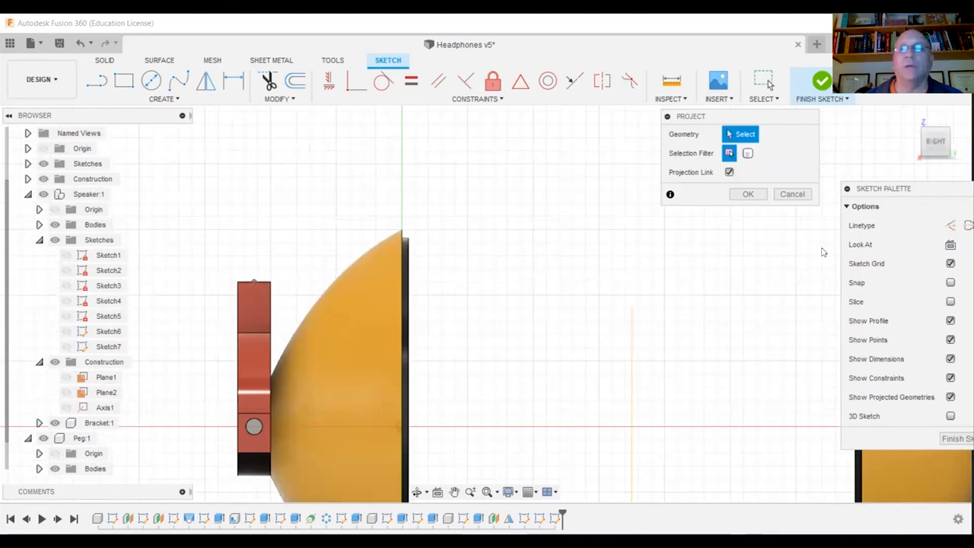
{"action": "left_click", "coordinate": [753, 192]}
Project the centre point on top of the mirrored bracket's stem into the same sketch.
{"action": "scroll", "coordinate": [737, 269], "scroll_direction": "down", "scroll_amount": 3}
{"action": "middle_click_drag", "start_coordinate": [739, 211], "coordinate": [546, 201]}
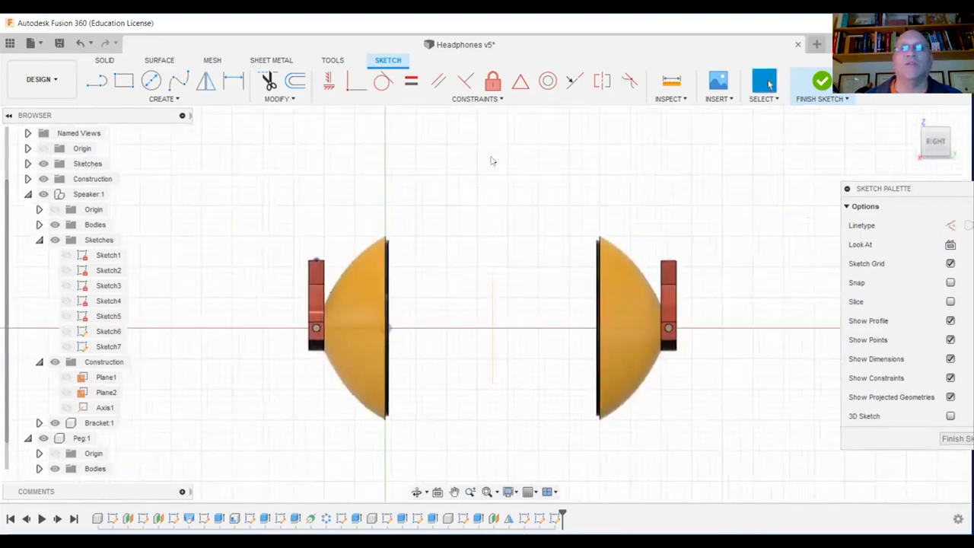
{"action": "left_click", "coordinate": [177, 99]}
{"action": "mouse_move", "coordinate": [135, 324]}
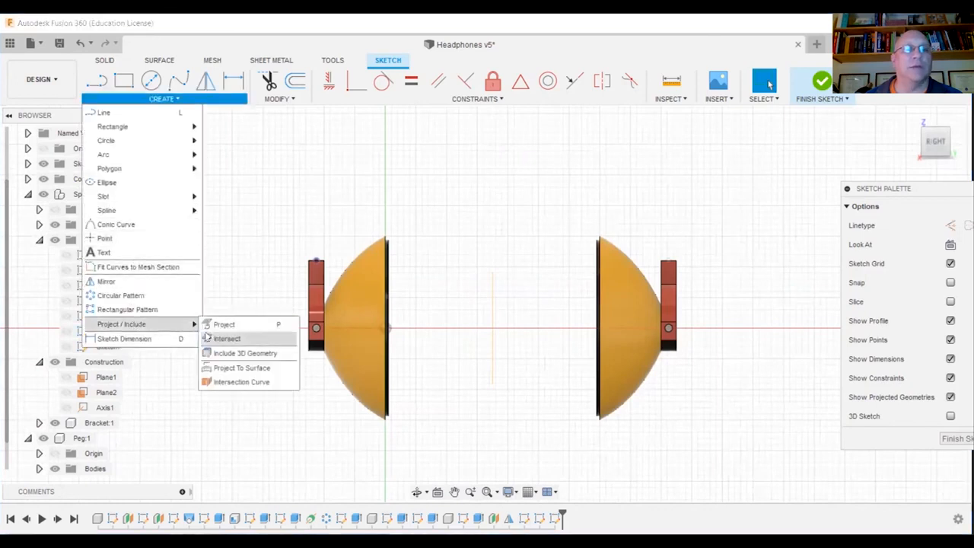
{"action": "left_click", "coordinate": [222, 324]}
{"action": "scroll", "coordinate": [653, 268], "scroll_direction": "up", "scroll_amount": 2}
{"action": "left_click", "coordinate": [650, 268]}
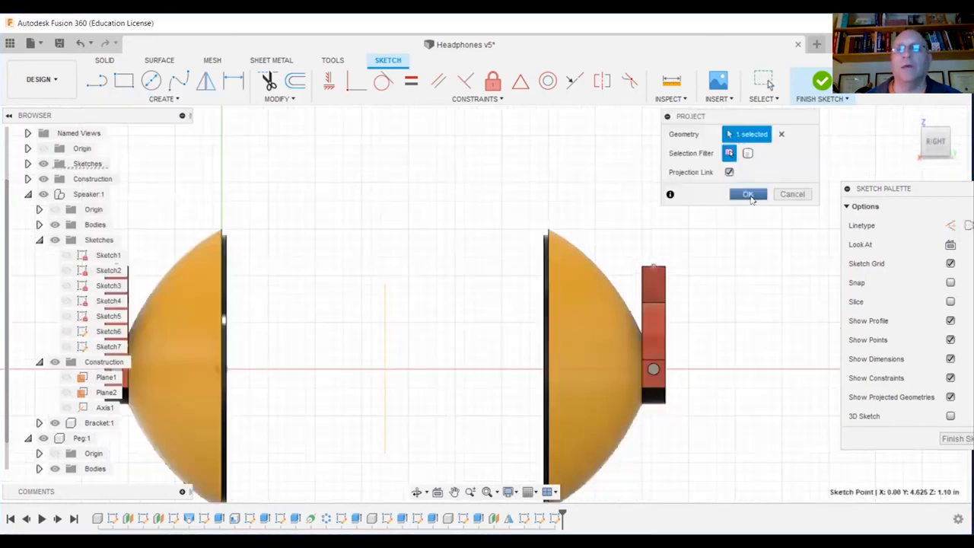
{"action": "left_click", "coordinate": [748, 195]}
Draw a vertical line 1 in long upward from the projected point on the original bracket.
{"action": "scroll", "coordinate": [494, 226], "scroll_direction": "down", "scroll_amount": 2}
{"action": "left_click", "coordinate": [97, 85]}
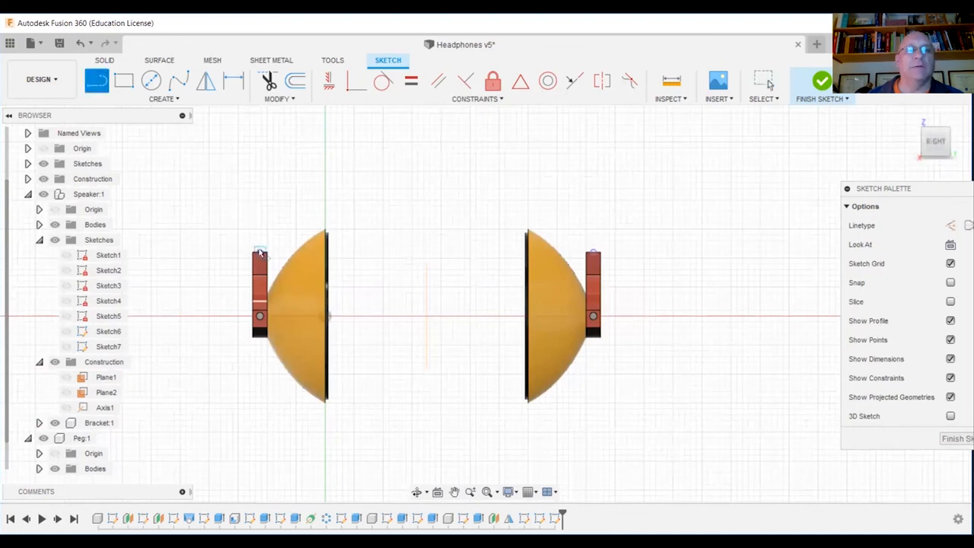
{"action": "left_click", "coordinate": [259, 252]}
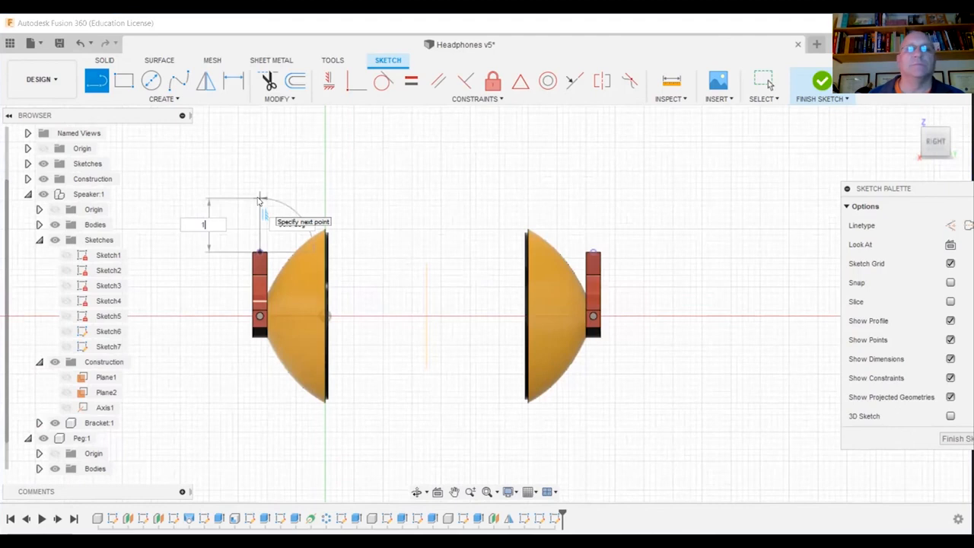
{"action": "type", "text": "1"}
{"action": "key", "text": "Return"}
{"action": "key", "text": "Escape"}
Draw a matching vertical line 1 in long upward from the projected point on the mirrored bracket.
{"action": "left_click", "coordinate": [96, 82]}
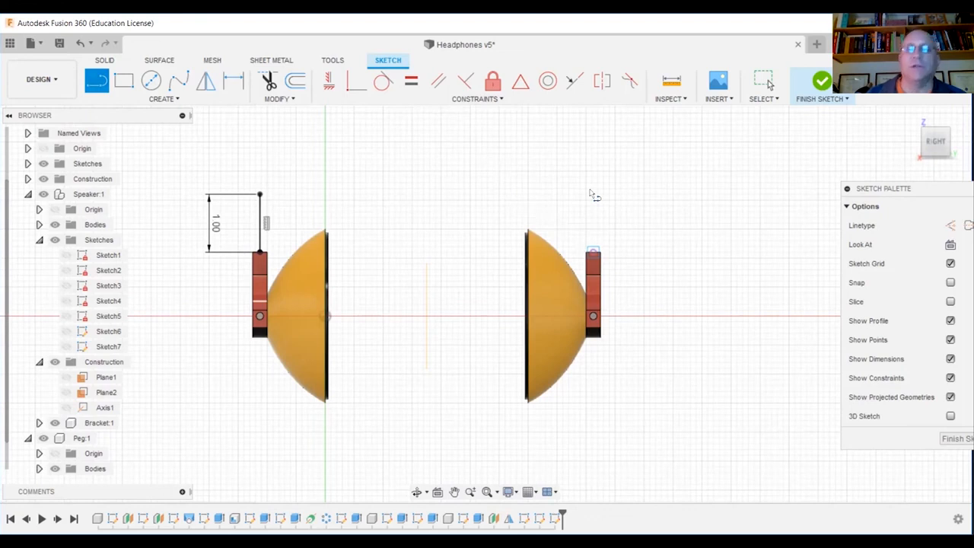
{"action": "key", "text": "Escape"}
{"action": "scroll", "coordinate": [481, 182], "scroll_direction": "down", "scroll_amount": 3}
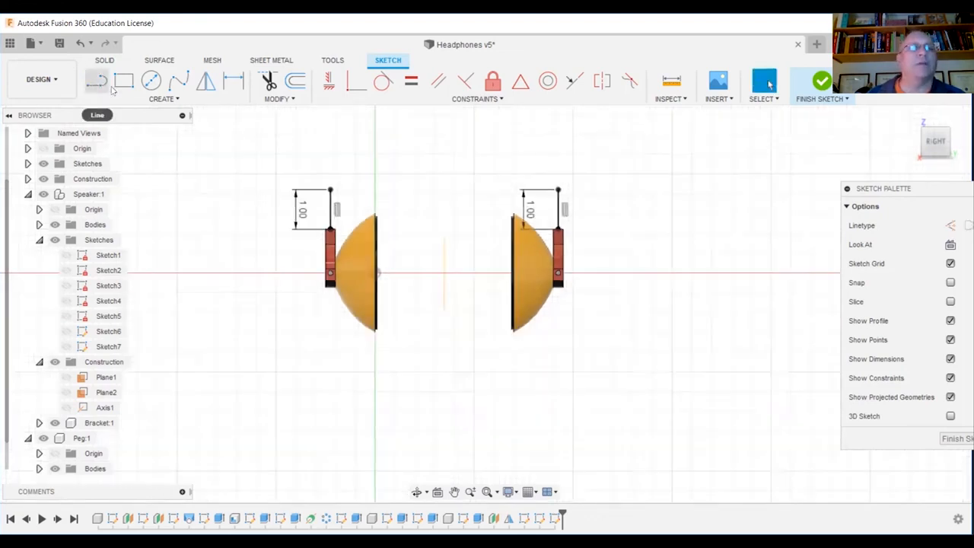
Draw a three-point arc joining the upper ends of the two vertical lines tangentially, and finish the headband path sketch.
{"action": "left_click", "coordinate": [177, 102]}
{"action": "mouse_move", "coordinate": [124, 155]}
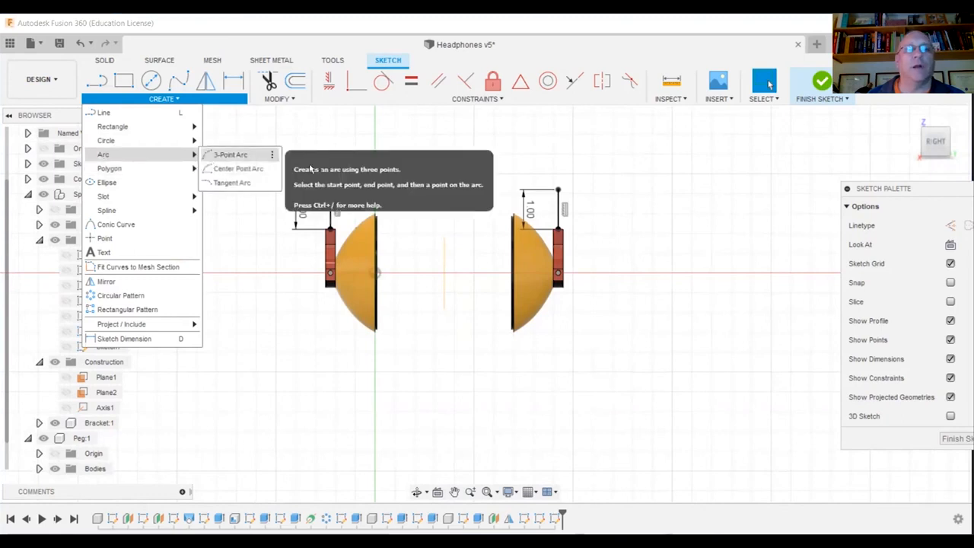
{"action": "left_click", "coordinate": [231, 154]}
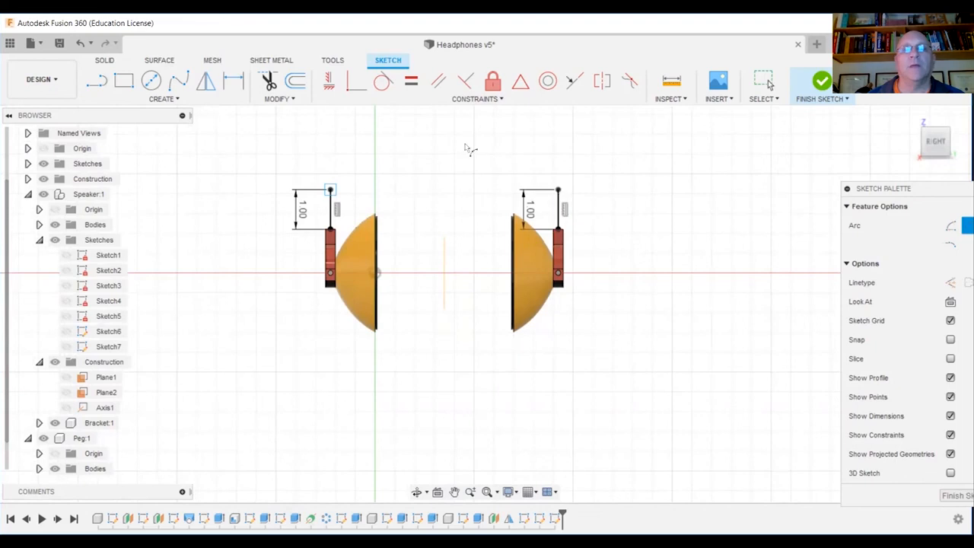
{"action": "scroll", "coordinate": [448, 124], "scroll_direction": "down", "scroll_amount": 1}
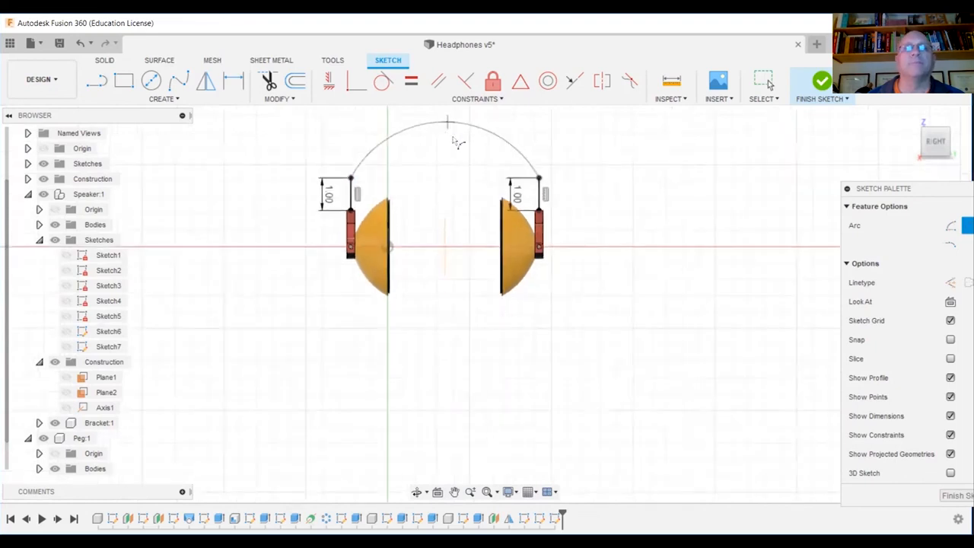
{"action": "scroll", "coordinate": [449, 136], "scroll_direction": "down", "scroll_amount": 2}
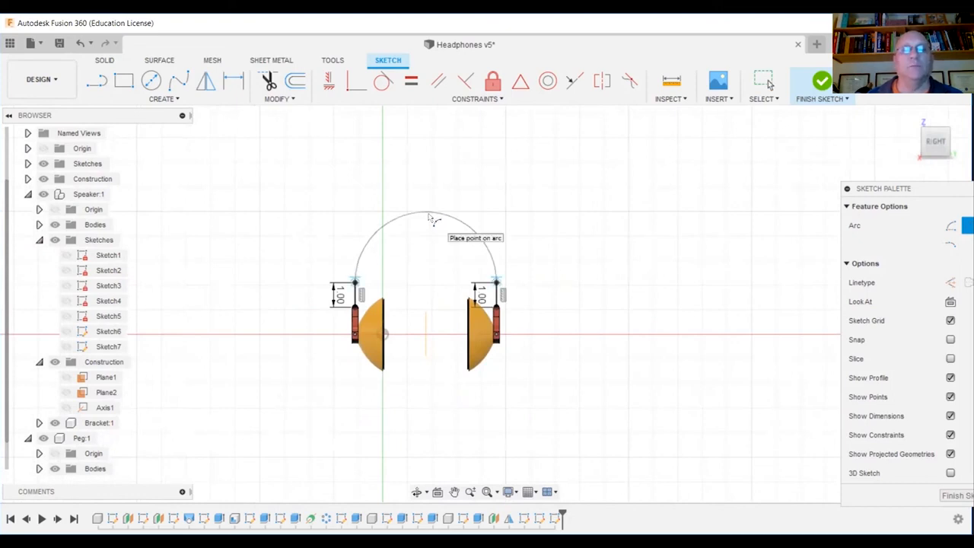
{"action": "left_click", "coordinate": [430, 219]}
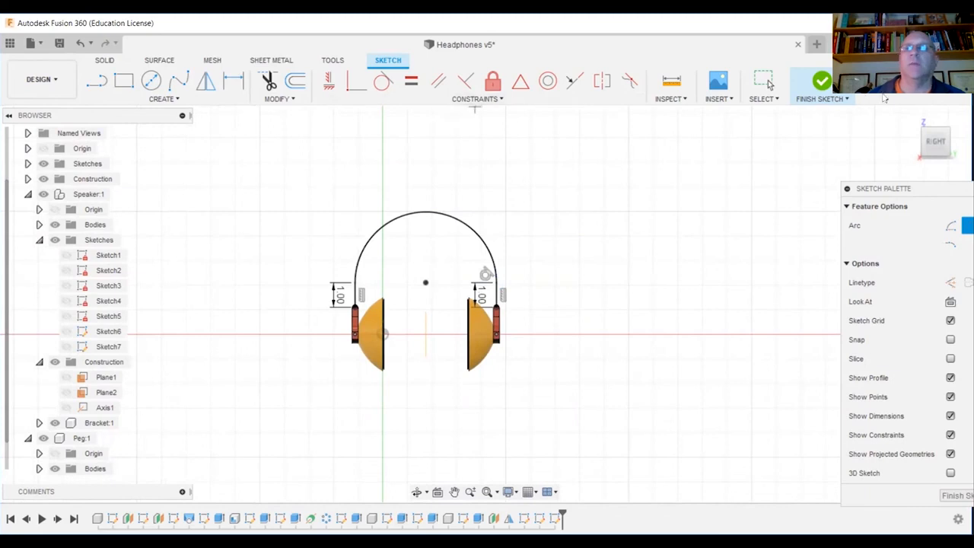
{"action": "left_click", "coordinate": [824, 88]}
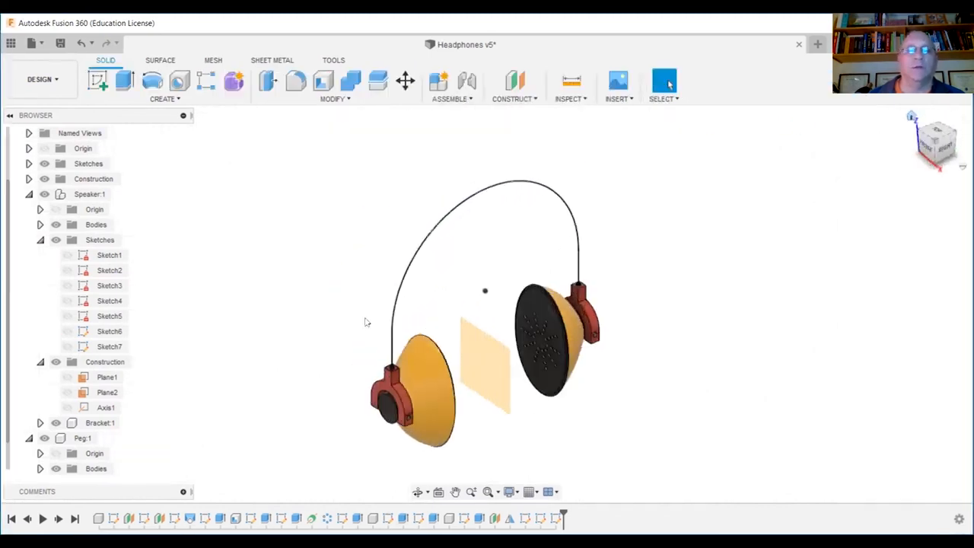
Sweep the circular profile on top of the original bracket's stem along the headband path to the mirrored bracket.
{"action": "scroll", "coordinate": [408, 363], "scroll_direction": "up", "scroll_amount": 5}
{"action": "scroll", "coordinate": [407, 363], "scroll_direction": "up", "scroll_amount": 3}
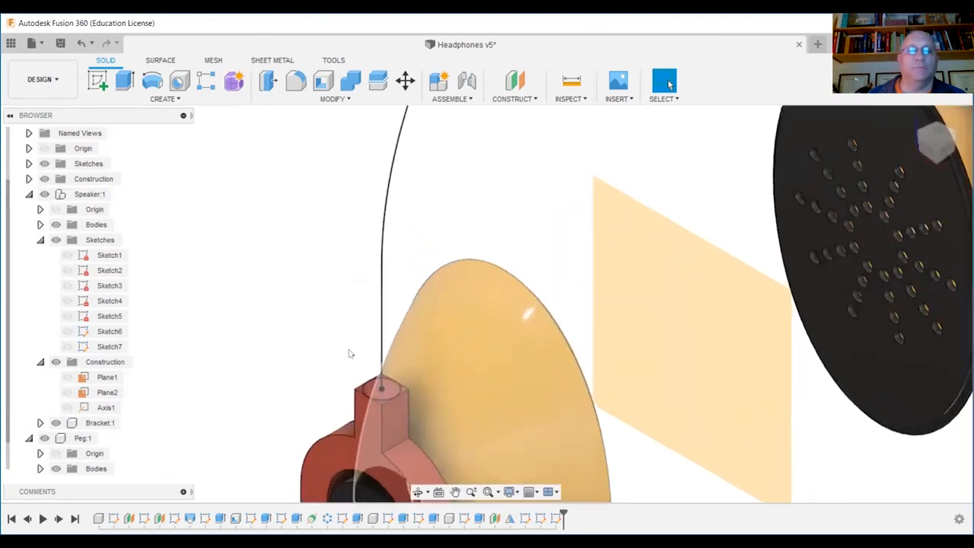
{"action": "left_click", "coordinate": [175, 98]}
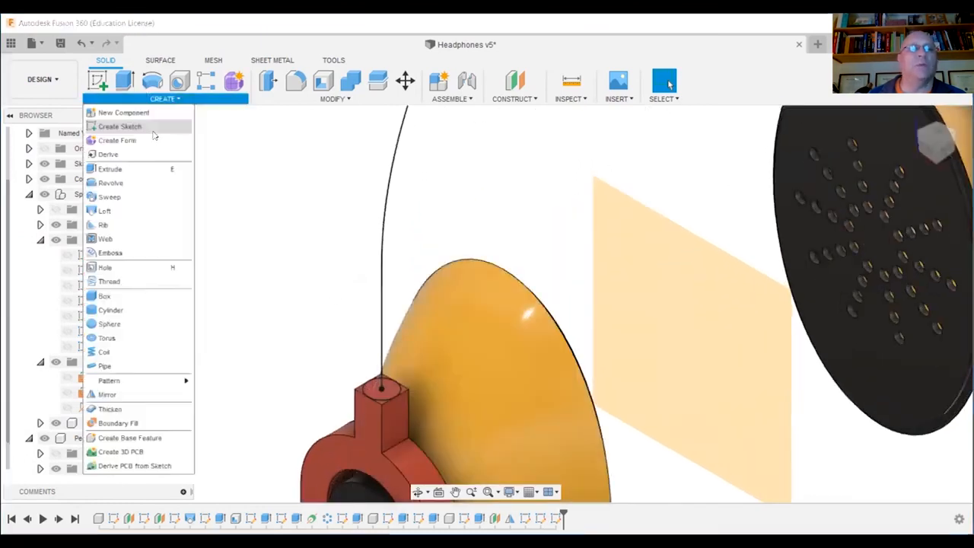
{"action": "left_click", "coordinate": [109, 197]}
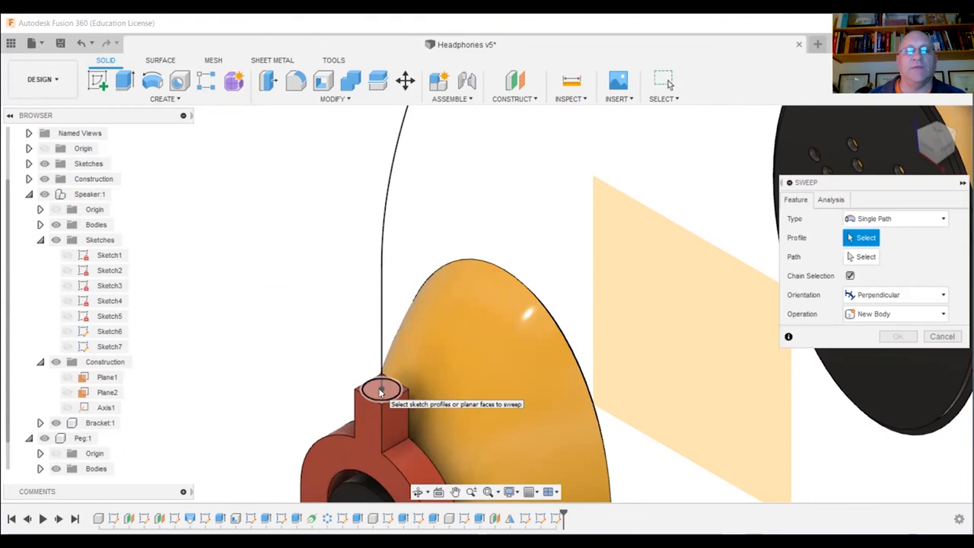
{"action": "left_click", "coordinate": [381, 389]}
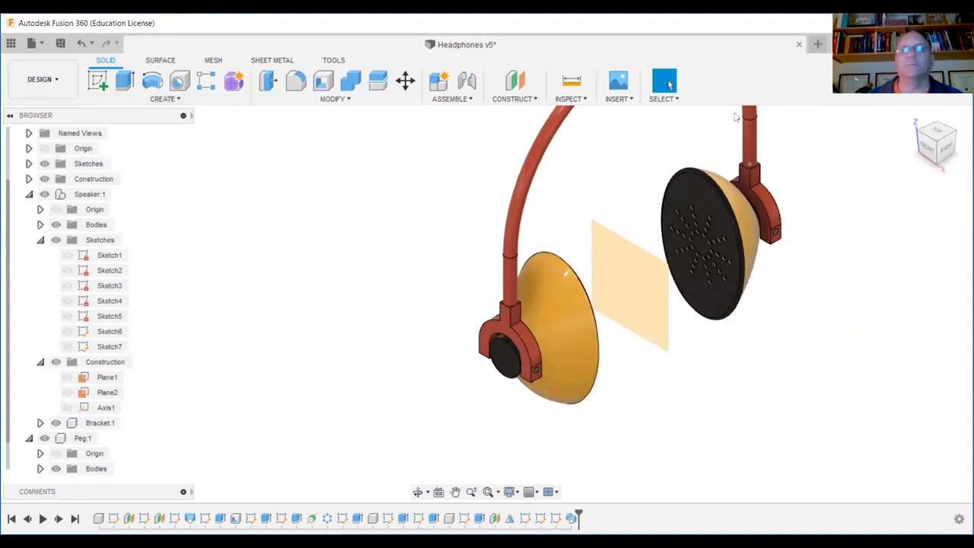
Start a sketch on the origin plane facing the right view and project the original speaker's rim edge into it.
{"action": "left_click", "coordinate": [946, 146]}
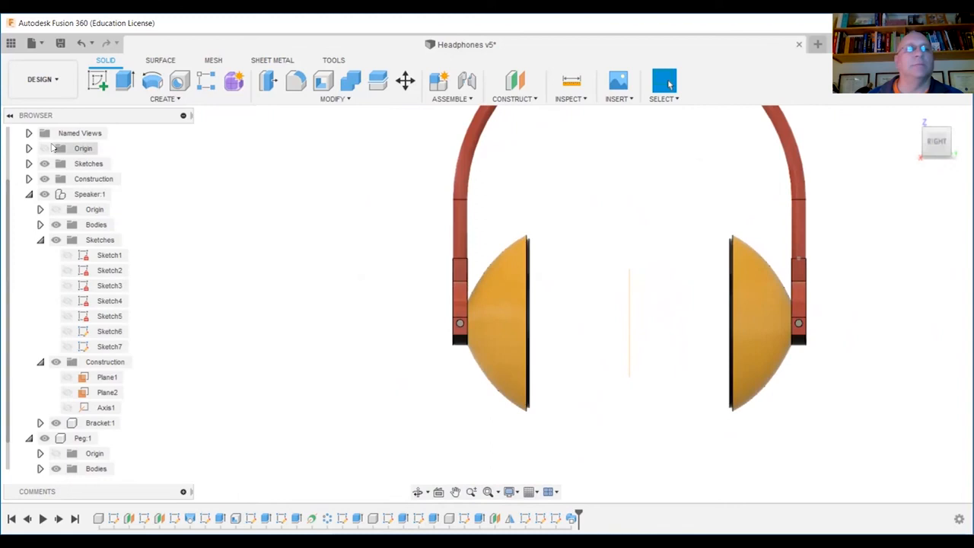
{"action": "left_click", "coordinate": [97, 79]}
{"action": "left_click", "coordinate": [575, 293]}
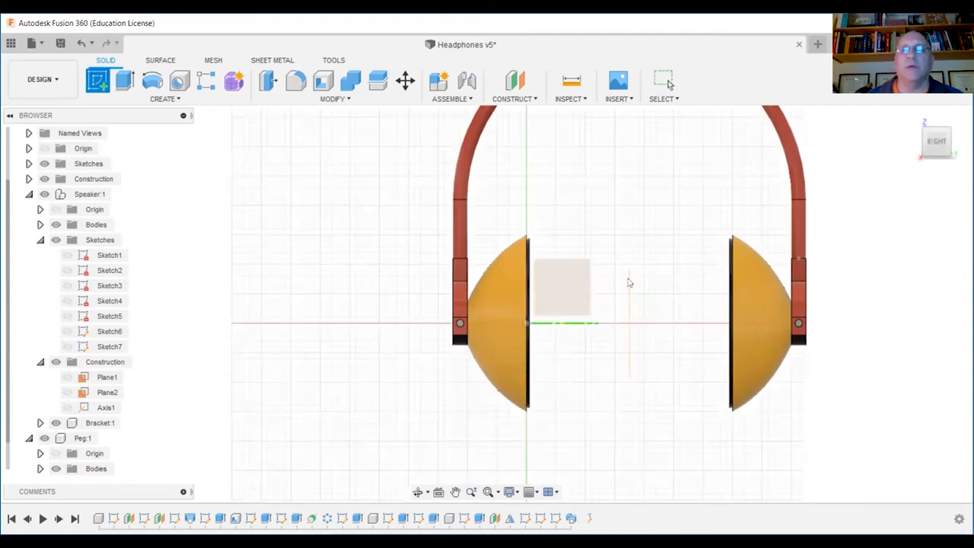
{"action": "left_click", "coordinate": [160, 99]}
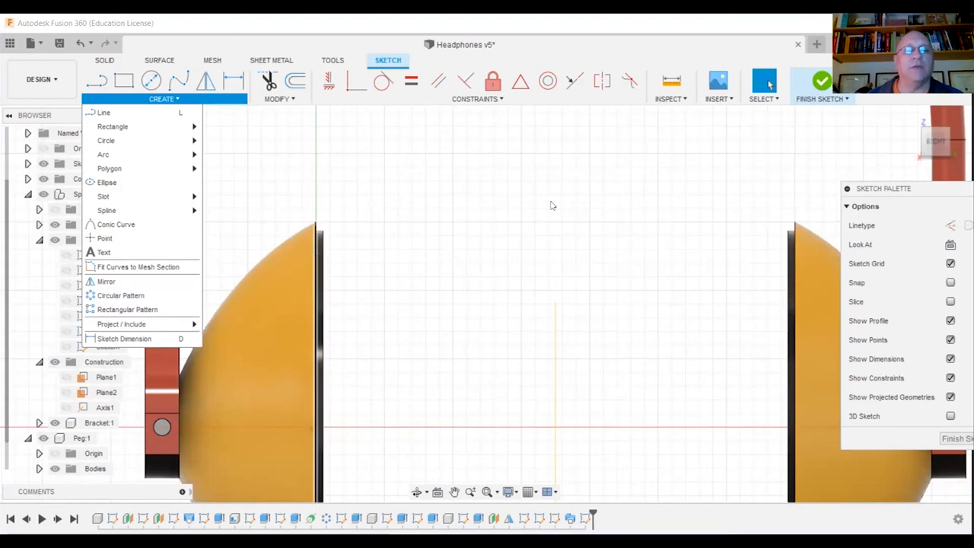
{"action": "left_click", "coordinate": [152, 81]}
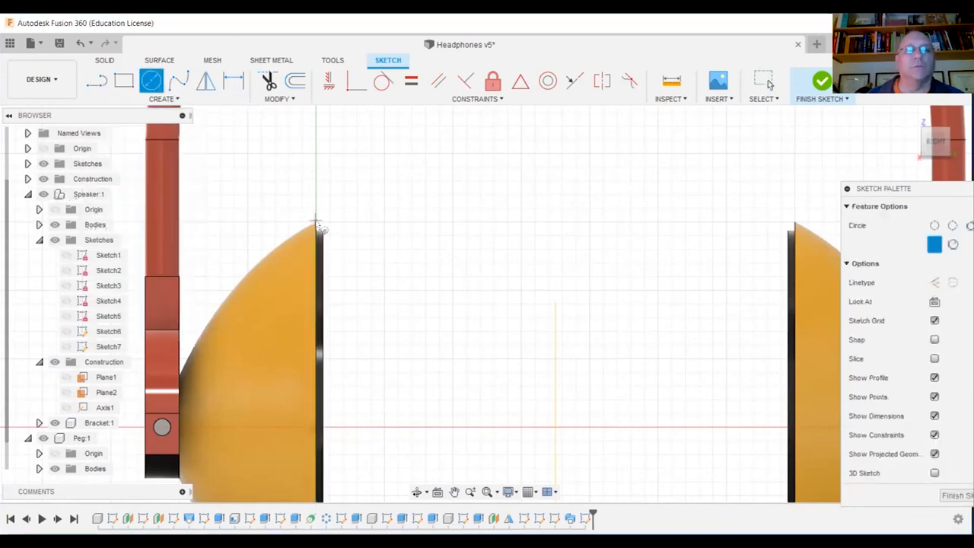
{"action": "left_click", "coordinate": [161, 99]}
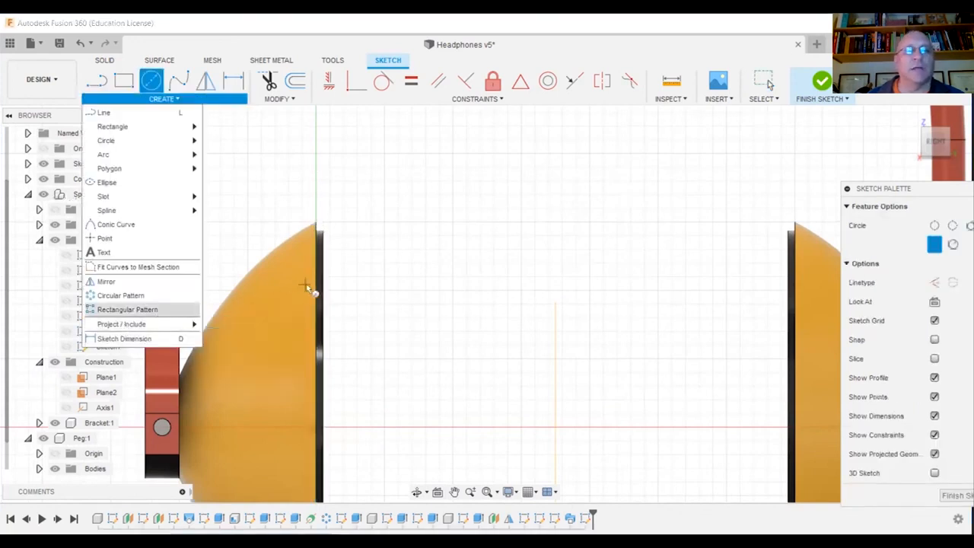
{"action": "mouse_move", "coordinate": [183, 324]}
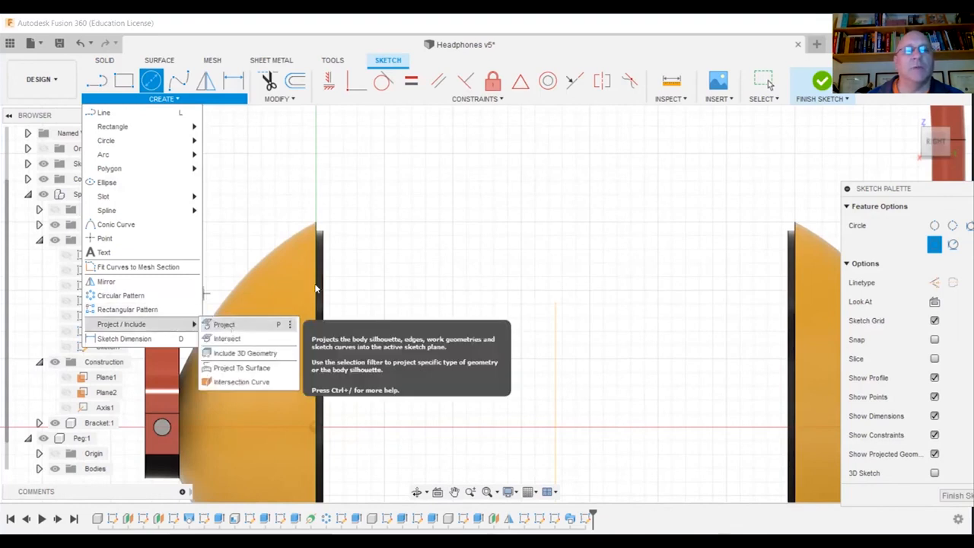
{"action": "left_click", "coordinate": [224, 325]}
{"action": "left_click", "coordinate": [317, 277]}
{"action": "left_click", "coordinate": [745, 196]}
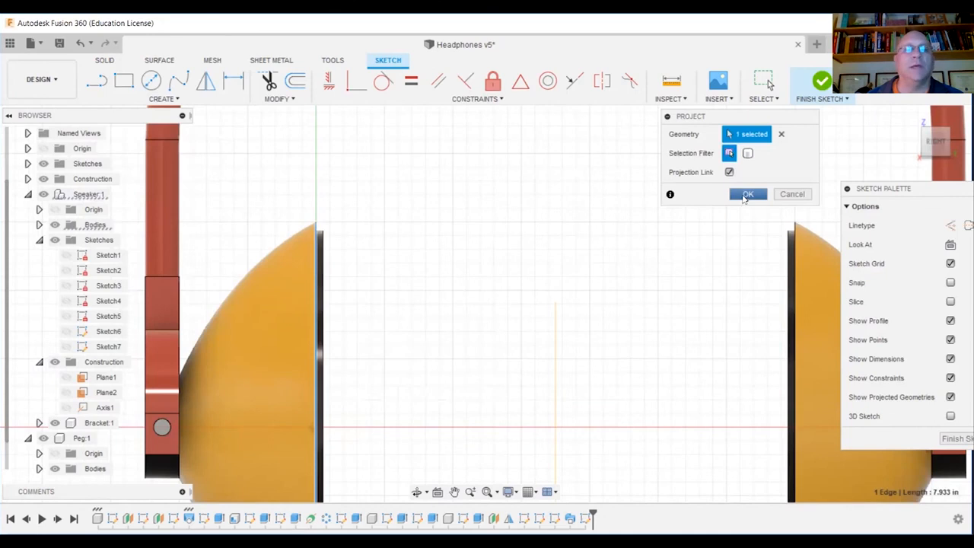
Draw a 0.2 in diameter circle centred on the upper end of the projected rim edge and finish the sketch.
{"action": "key", "text": "c"}
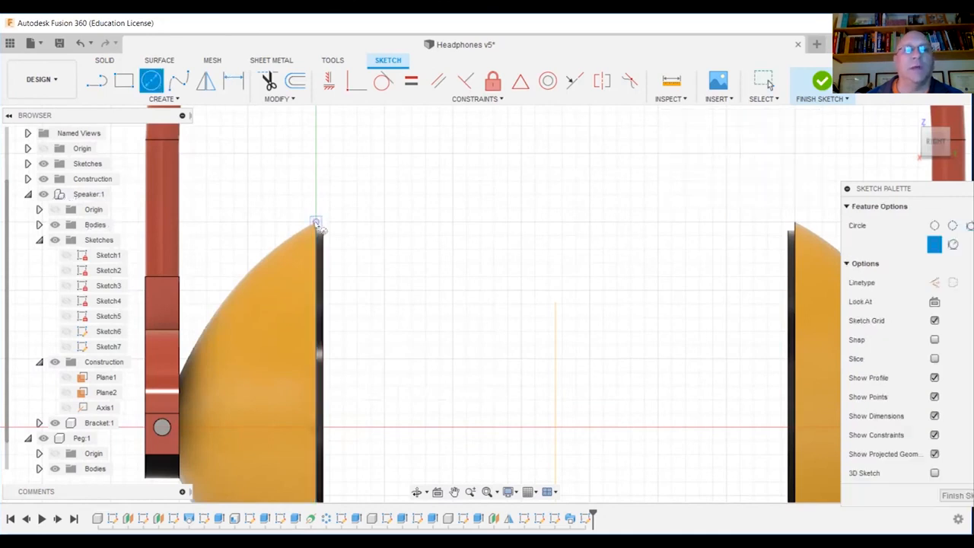
{"action": "left_click", "coordinate": [315, 220]}
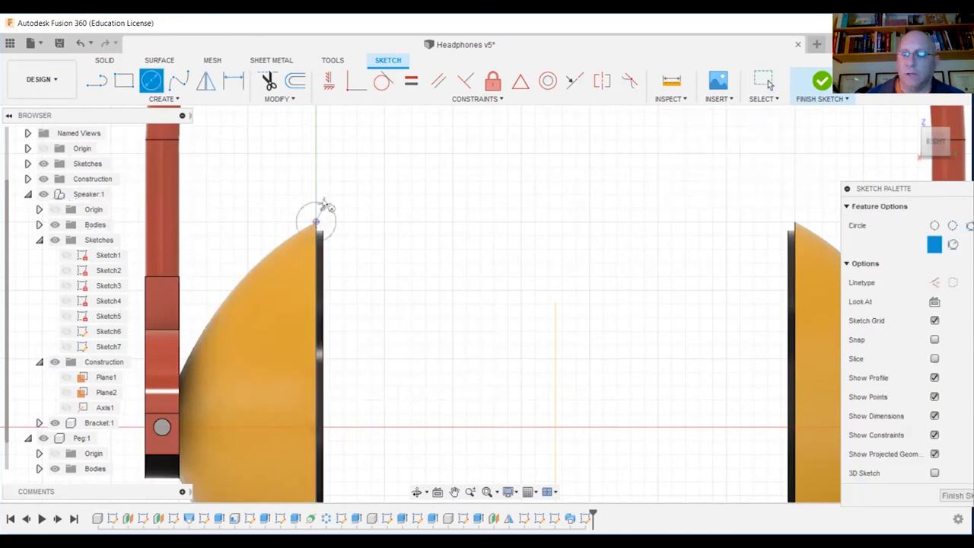
{"action": "type", "text": ".2"}
{"action": "key", "text": "Return"}
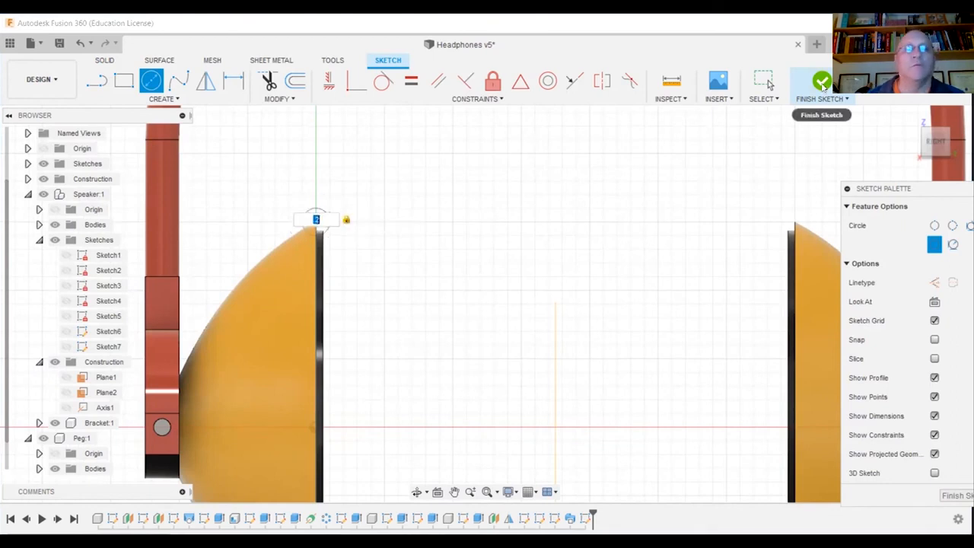
{"action": "left_click", "coordinate": [822, 82]}
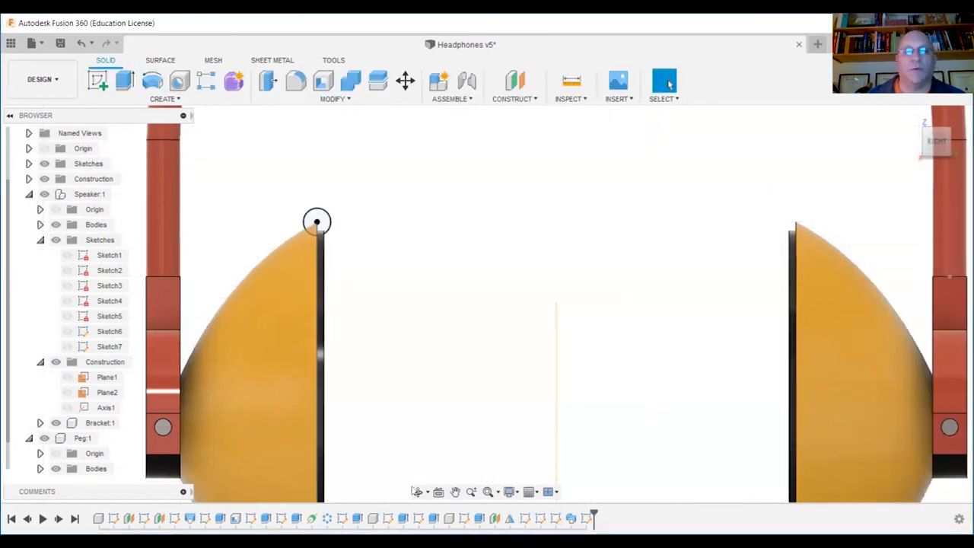
Create a sketch on the flat ring face around the original speaker's rim and finish it without drawing anything.
{"action": "left_click", "coordinate": [417, 492]}
{"action": "mouse_move", "coordinate": [357, 358]}
{"action": "left_mouse_down"}
{"action": "mouse_move", "coordinate": [335, 357]}
{"action": "mouse_move", "coordinate": [361, 362]}
{"action": "left_mouse_up"}
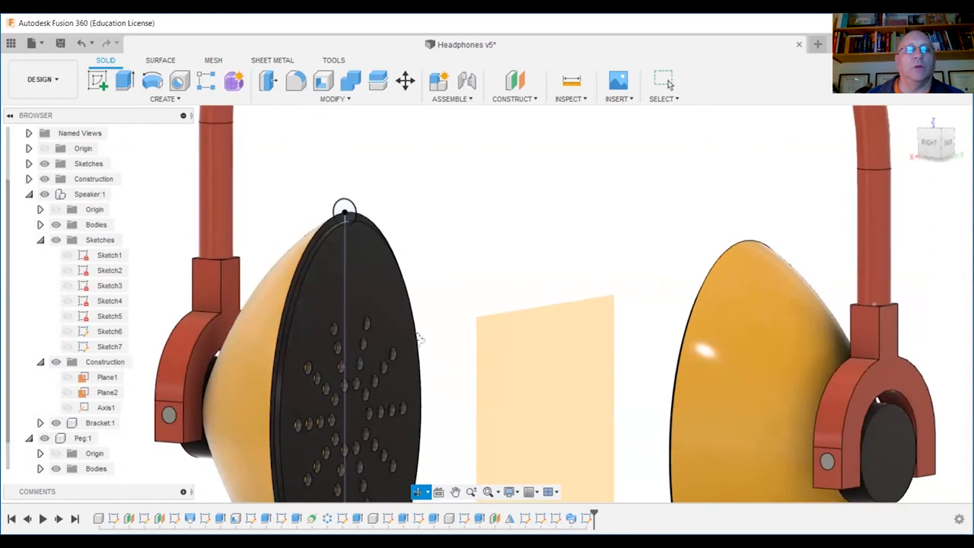
{"action": "scroll", "coordinate": [482, 306], "scroll_direction": "up", "scroll_amount": 2}
{"action": "right_click", "coordinate": [408, 228]}
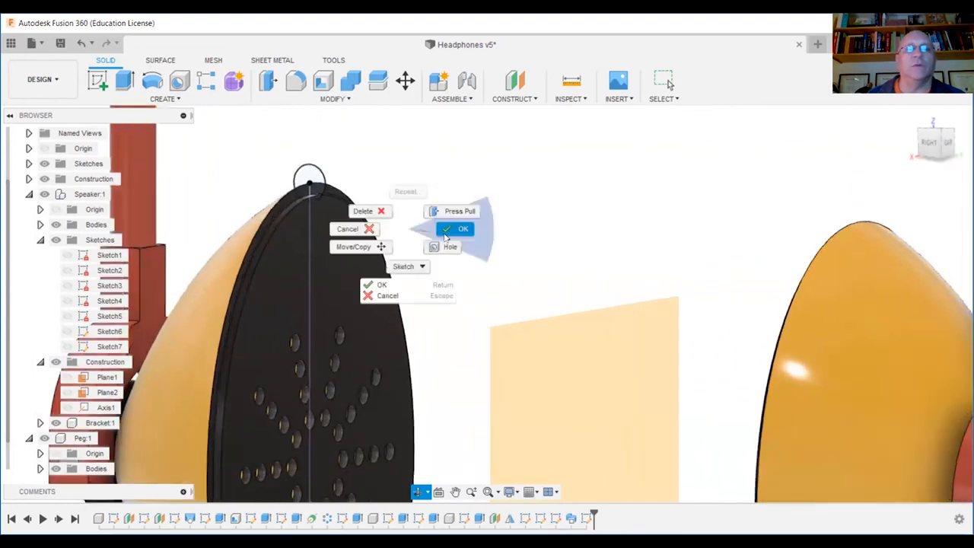
{"action": "left_click", "coordinate": [455, 231]}
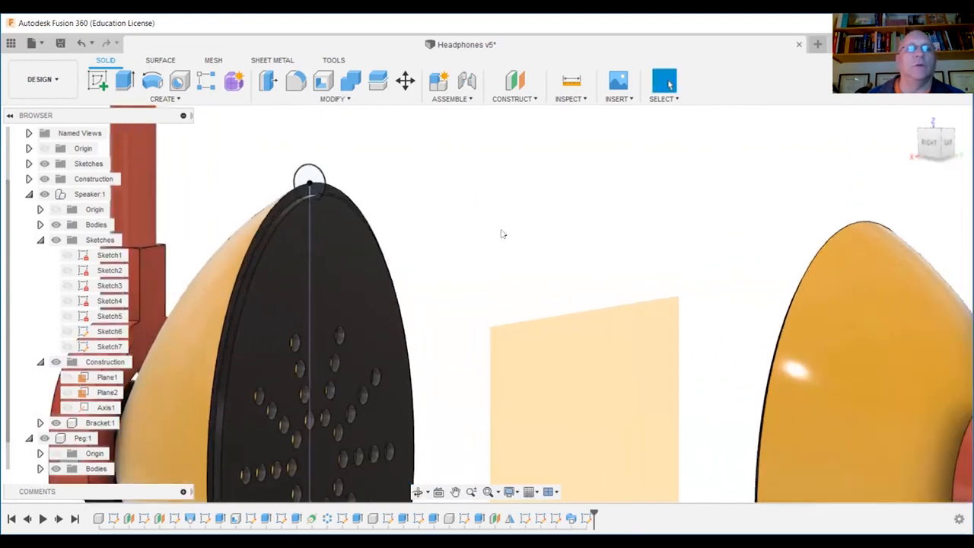
{"action": "left_click", "coordinate": [97, 80]}
{"action": "left_click", "coordinate": [298, 210]}
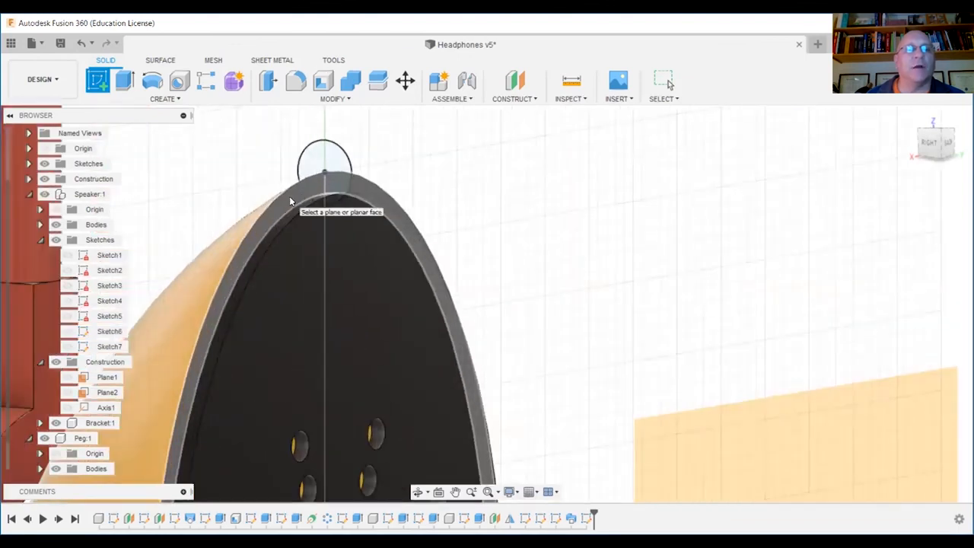
{"action": "left_click", "coordinate": [291, 199]}
{"action": "left_click", "coordinate": [826, 85]}
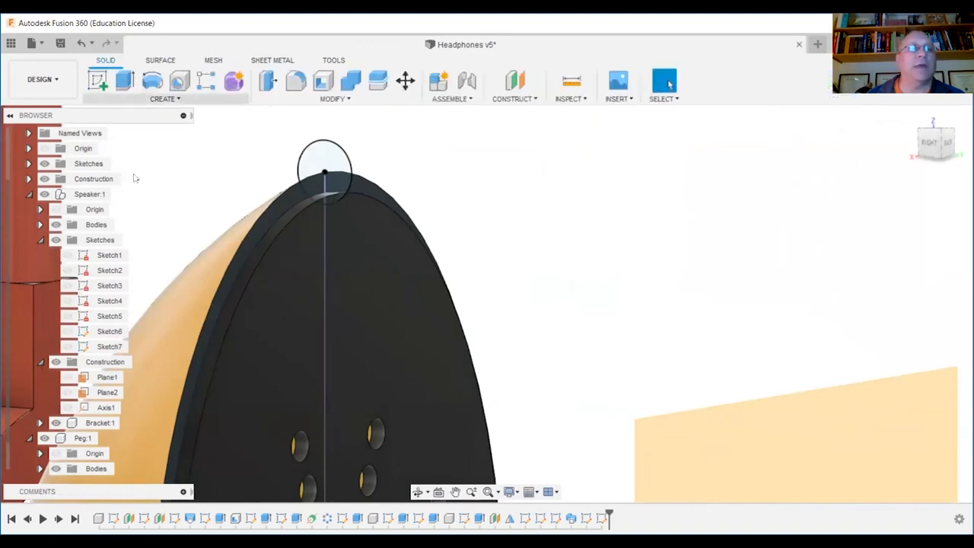
Sweep the 0.2 in circle around the original speaker's circular rim with the Join operation to form the cushion ring.
{"action": "left_click", "coordinate": [162, 99]}
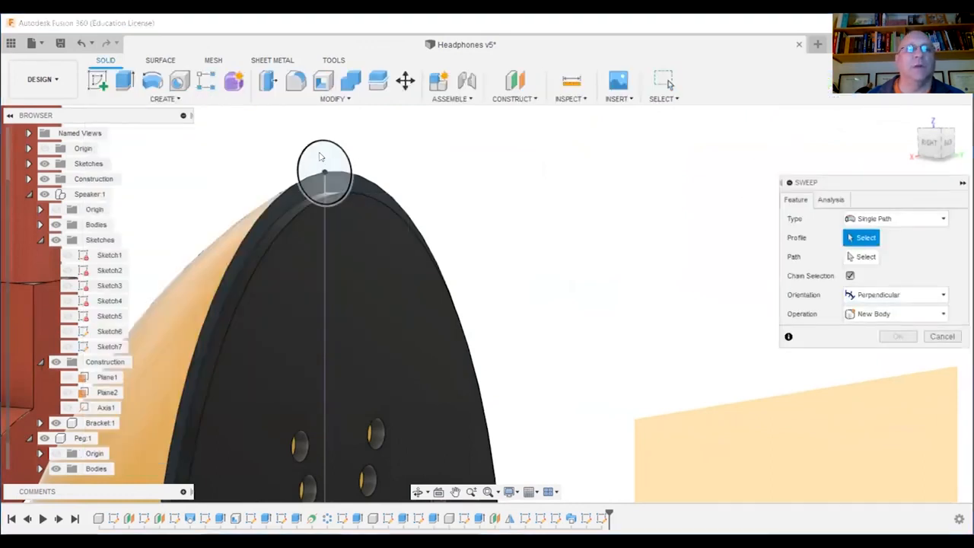
{"action": "left_click", "coordinate": [324, 179]}
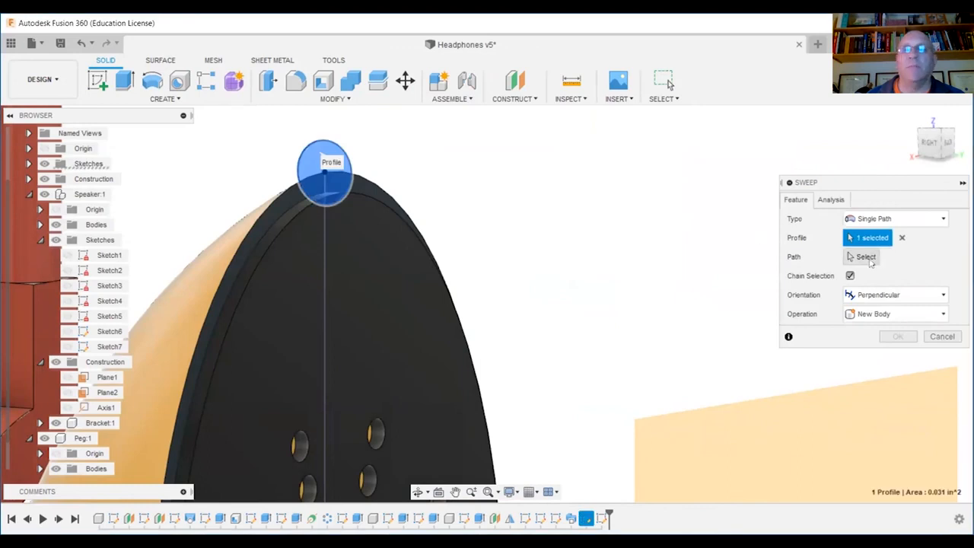
{"action": "left_click", "coordinate": [869, 259]}
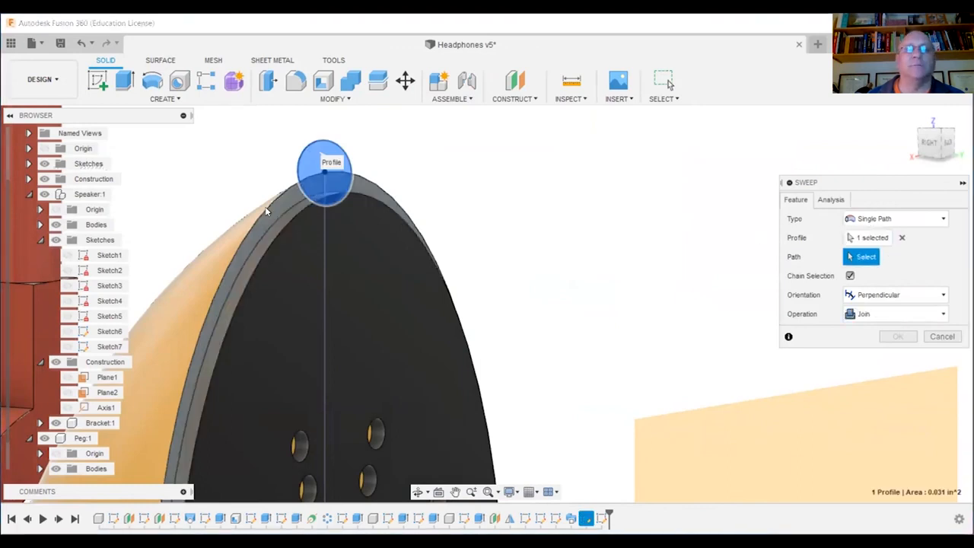
{"action": "left_click", "coordinate": [265, 207]}
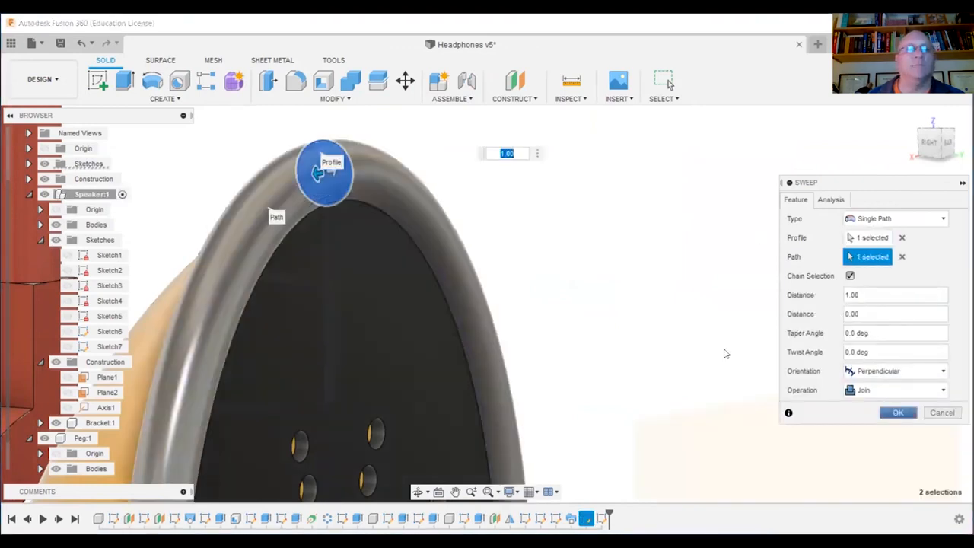
{"action": "key", "text": "Return"}
{"action": "scroll", "coordinate": [674, 335], "scroll_direction": "down", "scroll_amount": 6}
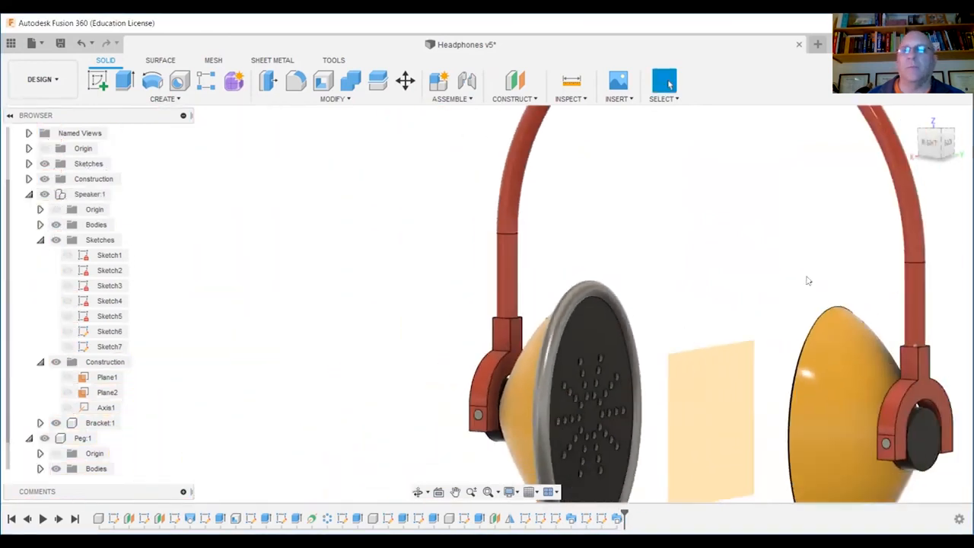
Start a sketch on the origin plane facing the right view and project the mirrored speaker's rim edge into it.
{"action": "left_click", "coordinate": [933, 150]}
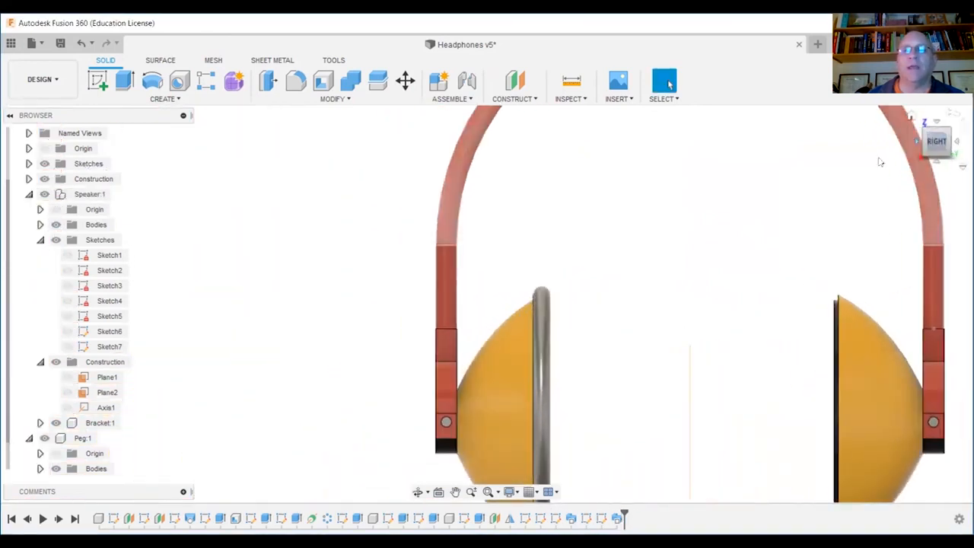
{"action": "left_click", "coordinate": [98, 80]}
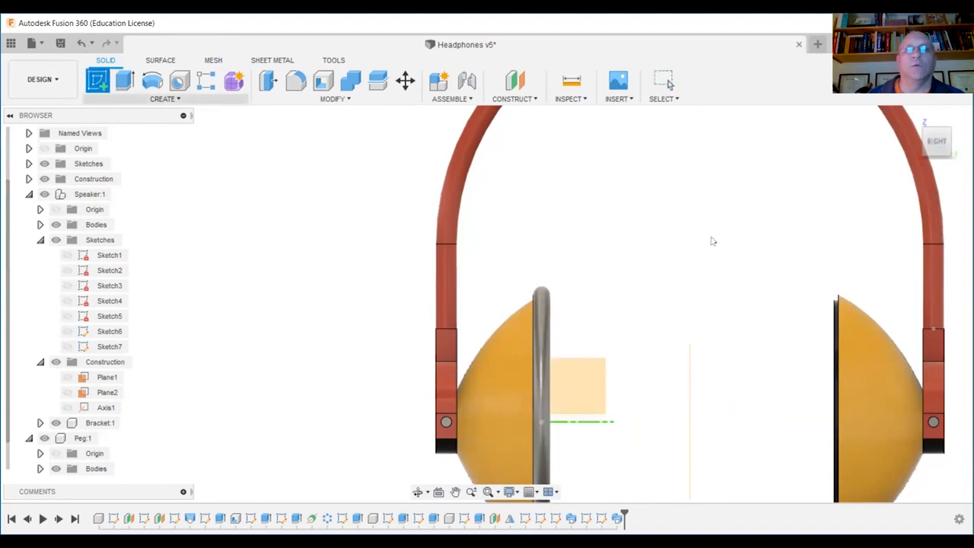
{"action": "left_click", "coordinate": [582, 392]}
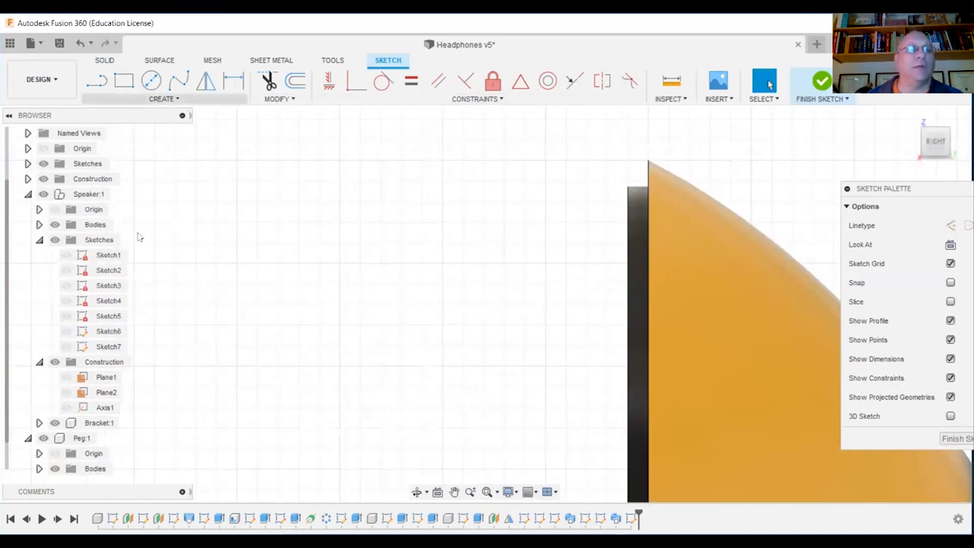
{"action": "left_click", "coordinate": [161, 99]}
{"action": "mouse_move", "coordinate": [143, 325]}
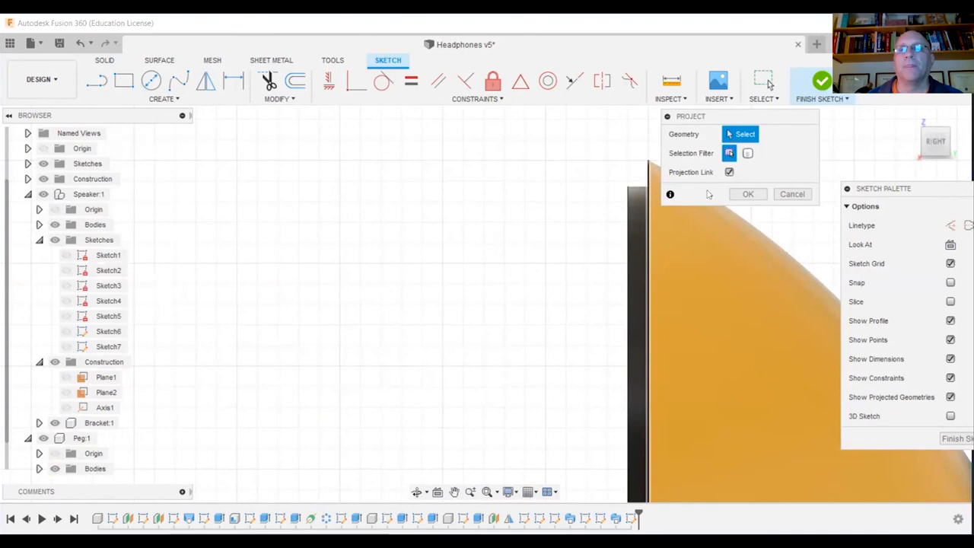
{"action": "left_click", "coordinate": [750, 195]}
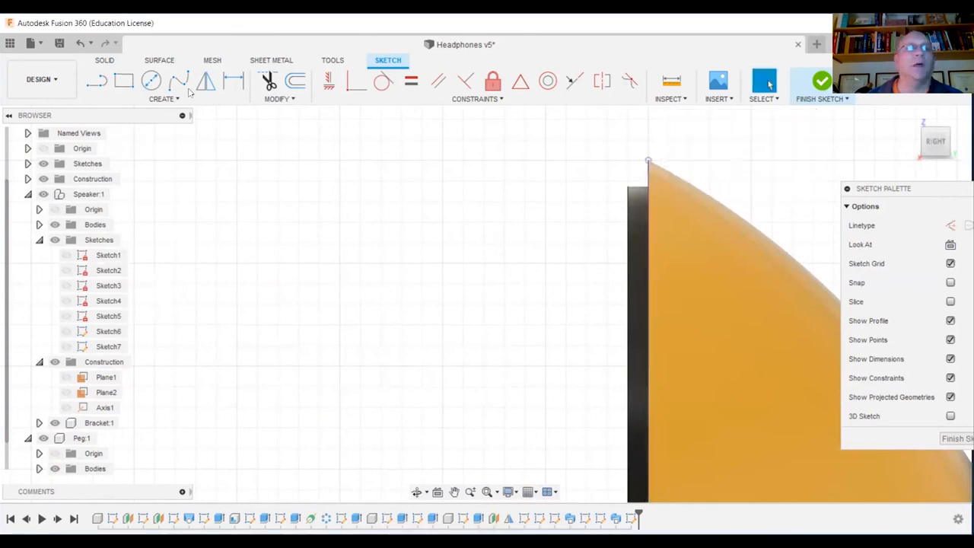
Draw a 0.2 in diameter circle centred on the upper end of the mirrored speaker's projected rim edge and finish the sketch.
{"action": "key", "text": "c"}
{"action": "left_click", "coordinate": [648, 161]}
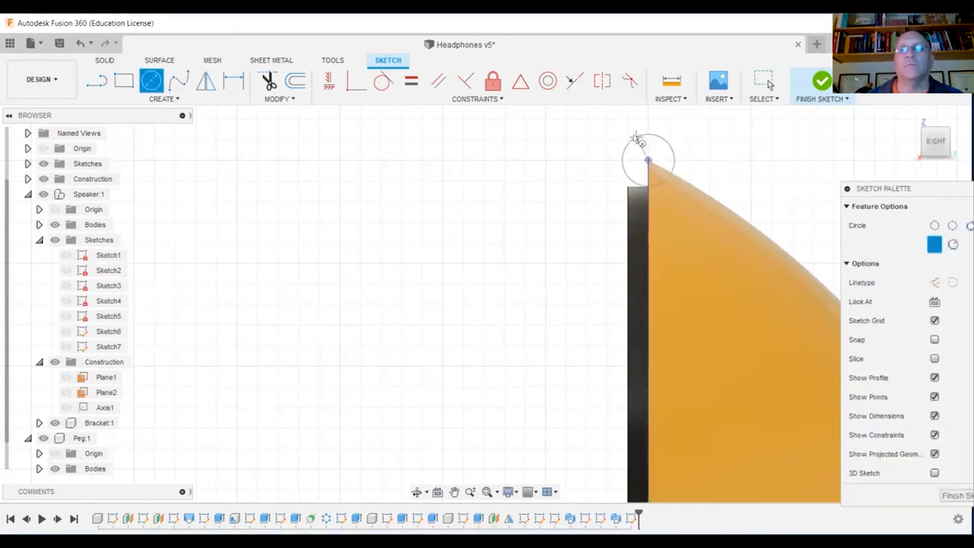
{"action": "type", "text": "0.2"}
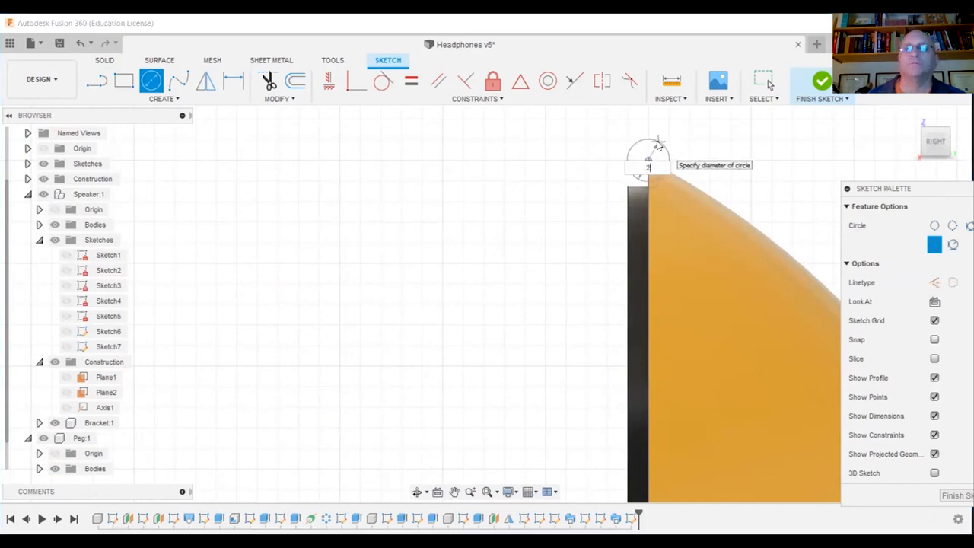
{"action": "key", "text": "Return"}
{"action": "key", "text": "Escape"}
{"action": "left_click", "coordinate": [803, 88]}
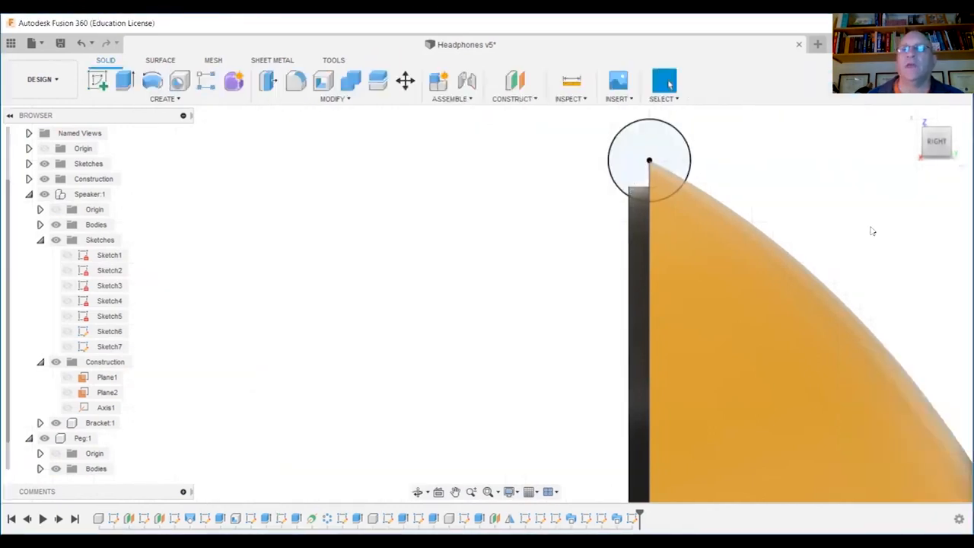
Create a sketch on the flat ring face around the mirrored speaker's rim and finish it without drawing anything.
{"action": "left_click", "coordinate": [420, 494]}
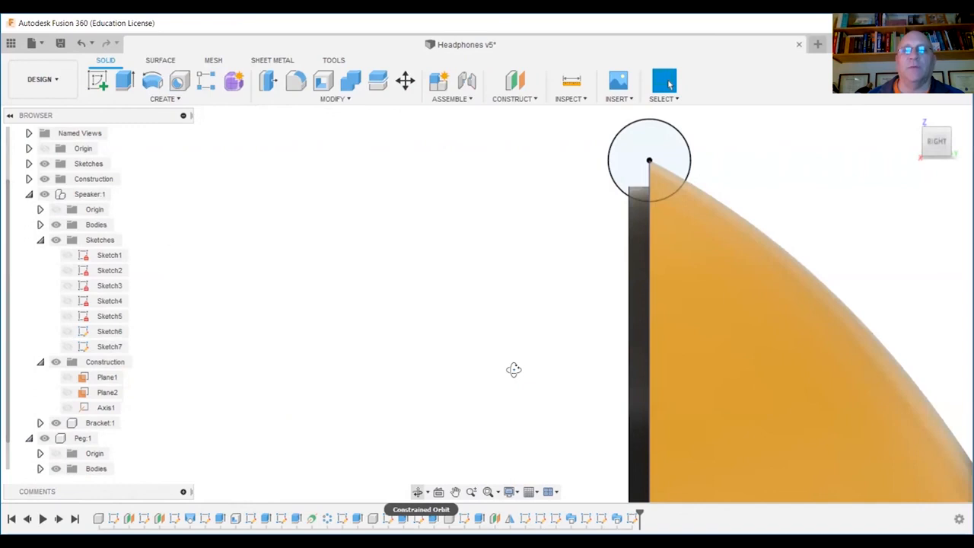
{"action": "left_click_drag", "start_coordinate": [514, 371], "coordinate": [575, 364]}
{"action": "right_click", "coordinate": [569, 259]}
{"action": "left_click", "coordinate": [620, 257]}
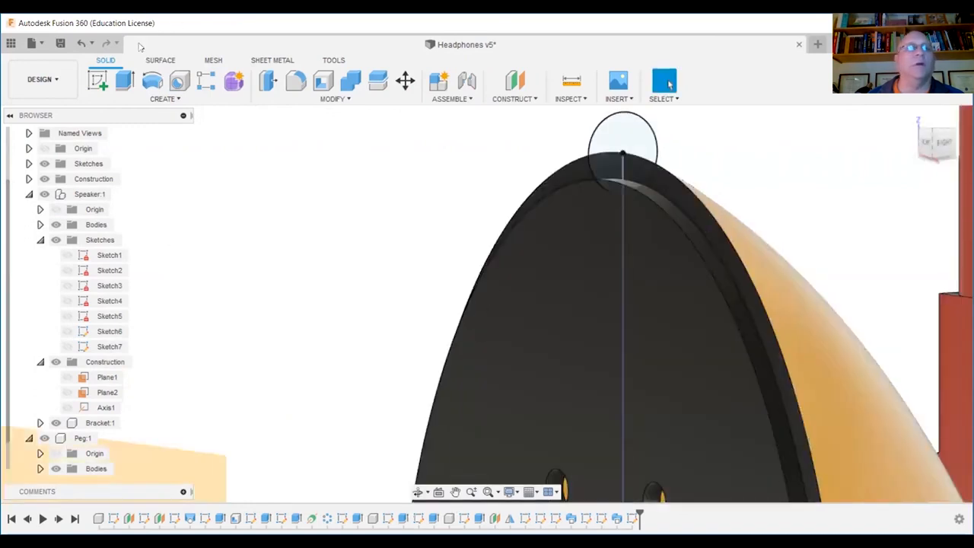
{"action": "left_click", "coordinate": [98, 80]}
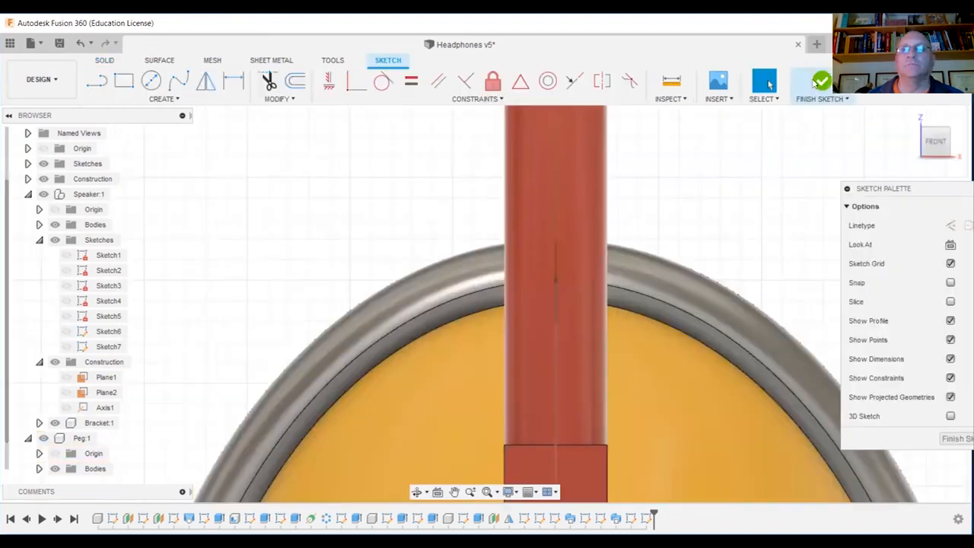
{"action": "left_click", "coordinate": [822, 81]}
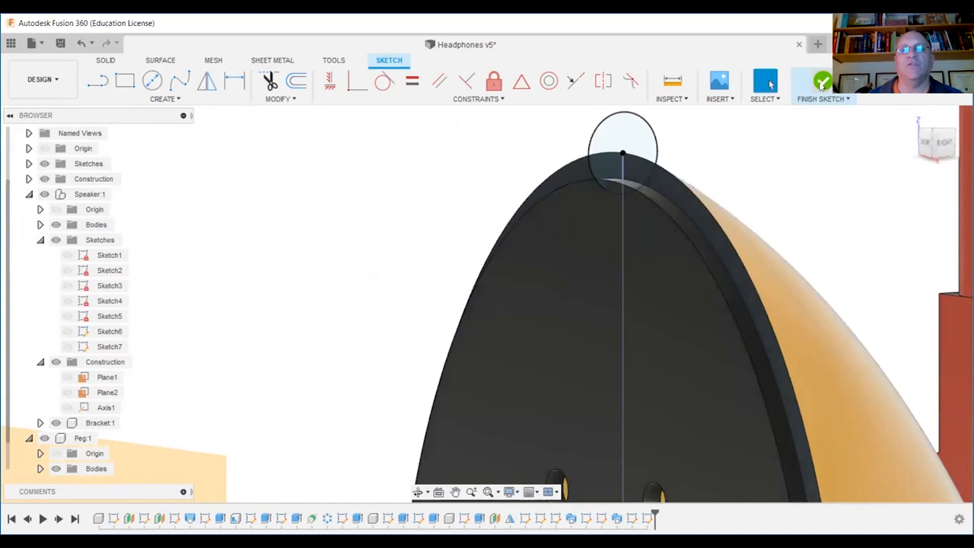
Sweep the 0.2 in circle around the mirrored speaker's circular rim with the Join operation to form the second cushion ring.
{"action": "left_click", "coordinate": [163, 101]}
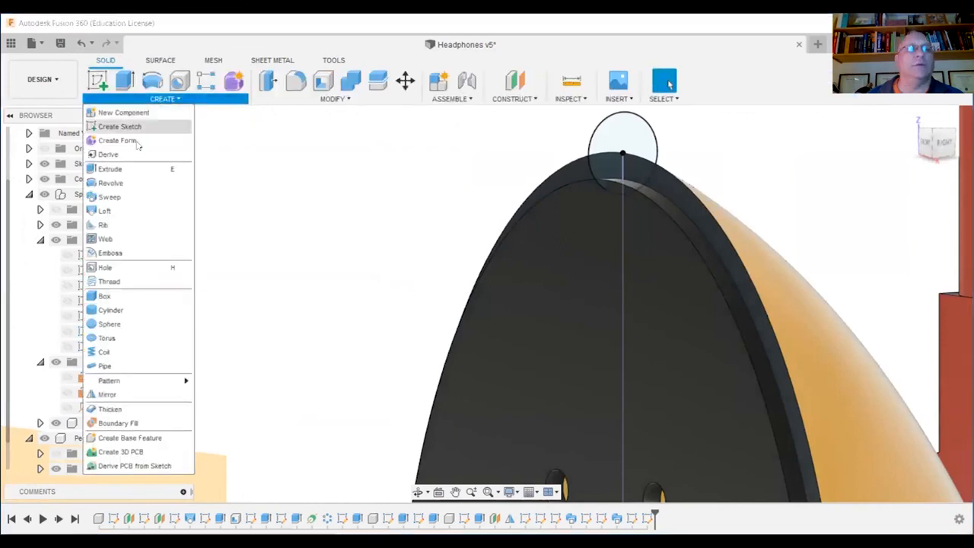
{"action": "left_click", "coordinate": [109, 197]}
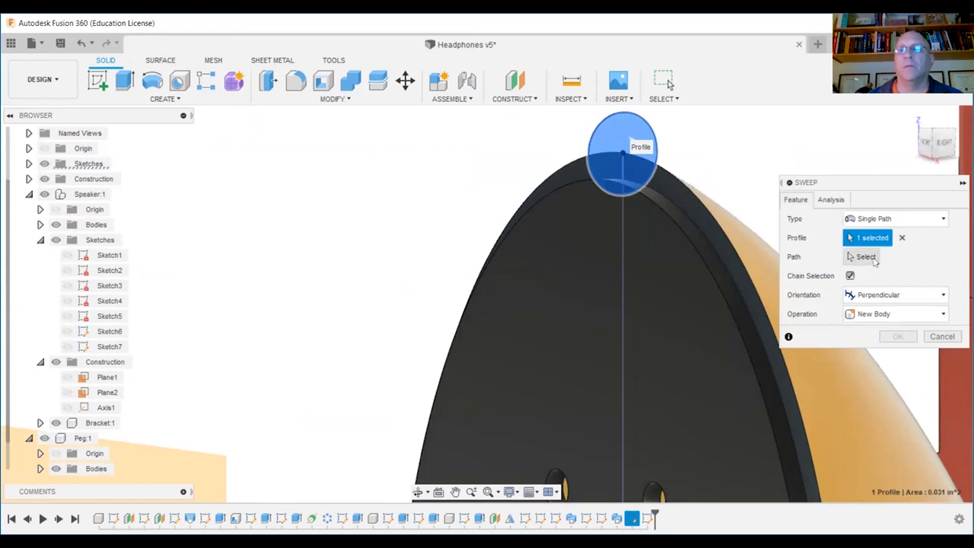
{"action": "left_click", "coordinate": [867, 257]}
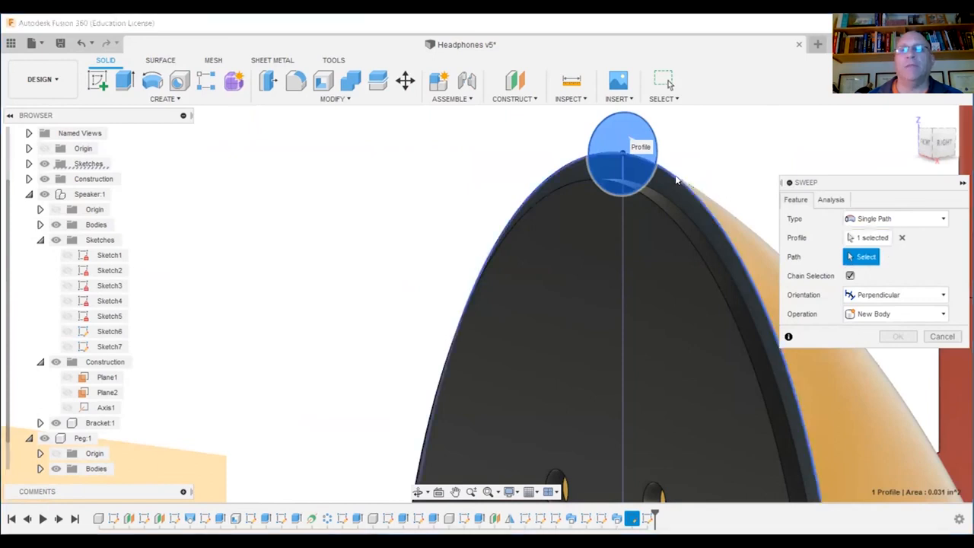
{"action": "left_click", "coordinate": [679, 191]}
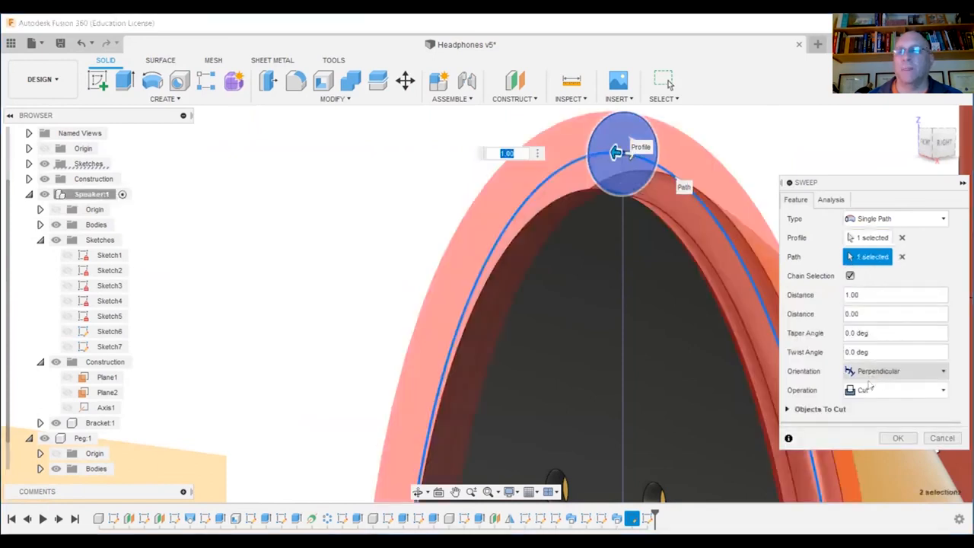
{"action": "left_click", "coordinate": [942, 392]}
{"action": "left_click", "coordinate": [885, 409]}
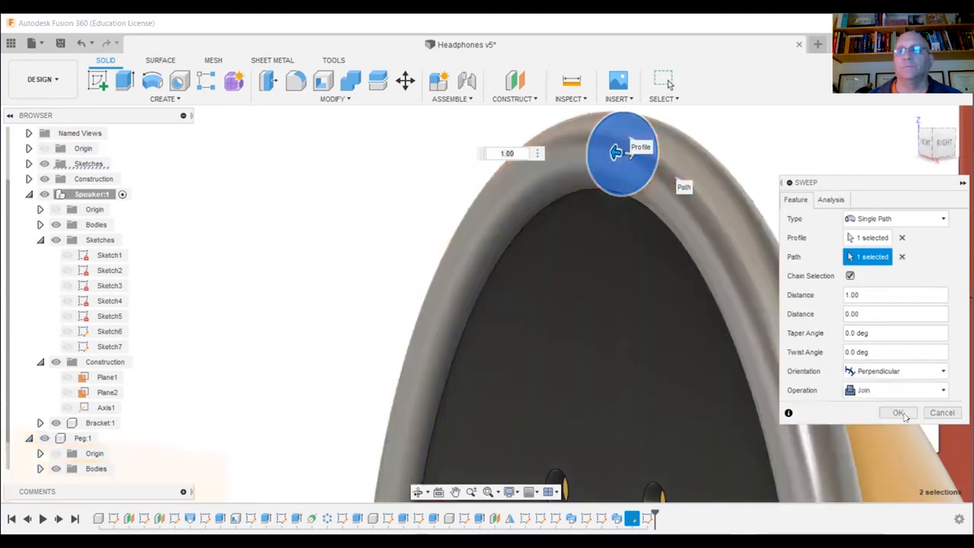
{"action": "left_click", "coordinate": [900, 413]}
Bring the complete headphones into view and save the design as a new version.
{"action": "scroll", "coordinate": [818, 244], "scroll_direction": "down", "scroll_amount": 8}
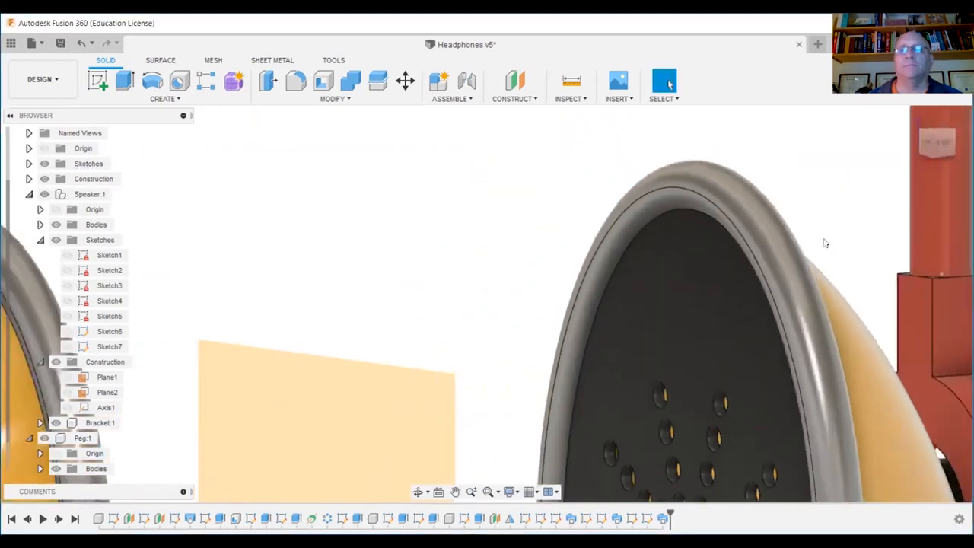
{"action": "scroll", "coordinate": [714, 361], "scroll_direction": "down", "scroll_amount": 3}
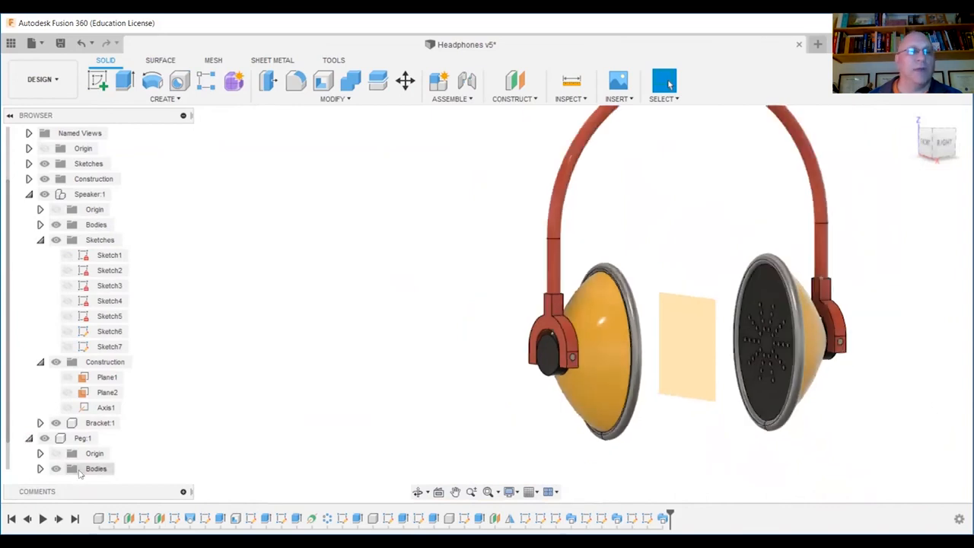
{"action": "scroll", "coordinate": [403, 358], "scroll_direction": "down", "scroll_amount": 3}
{"action": "left_click", "coordinate": [60, 43]}
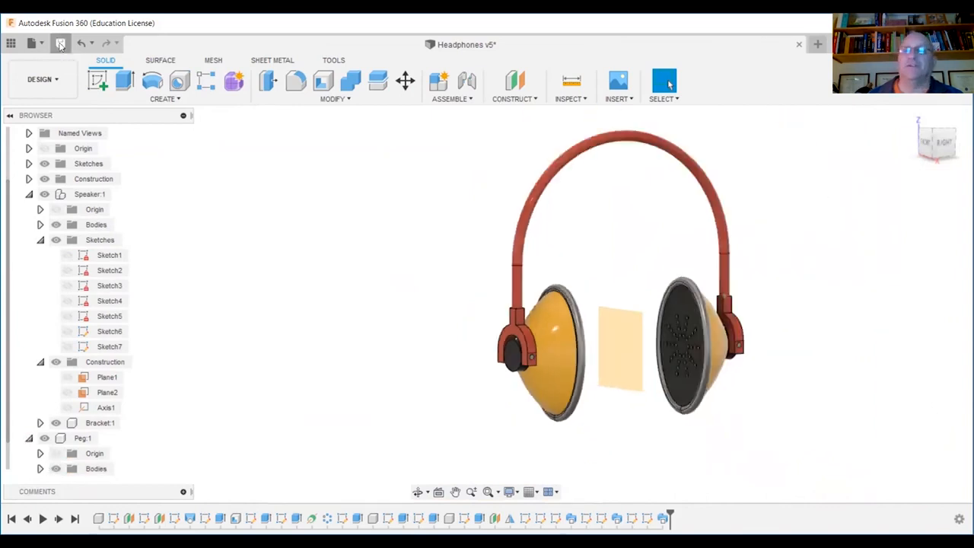
{"action": "left_click", "coordinate": [484, 314]}
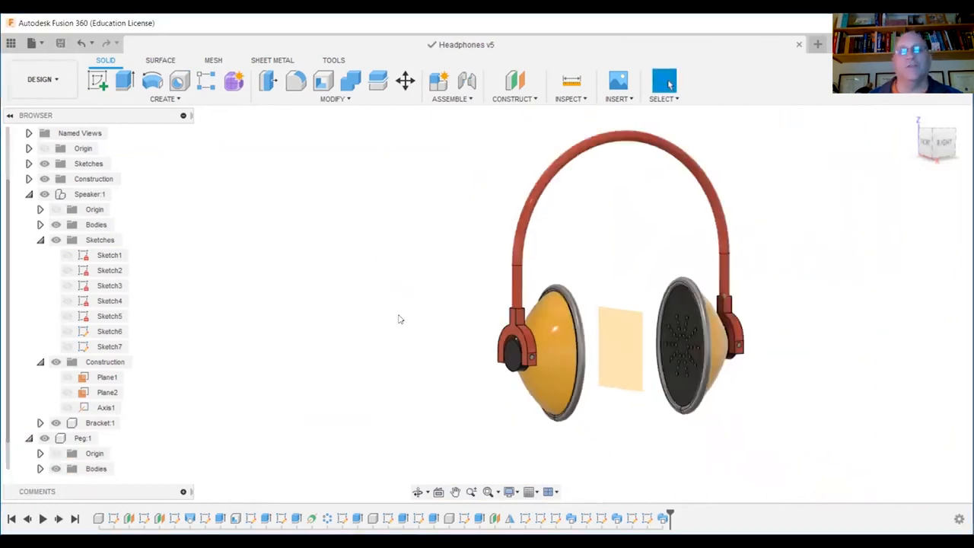